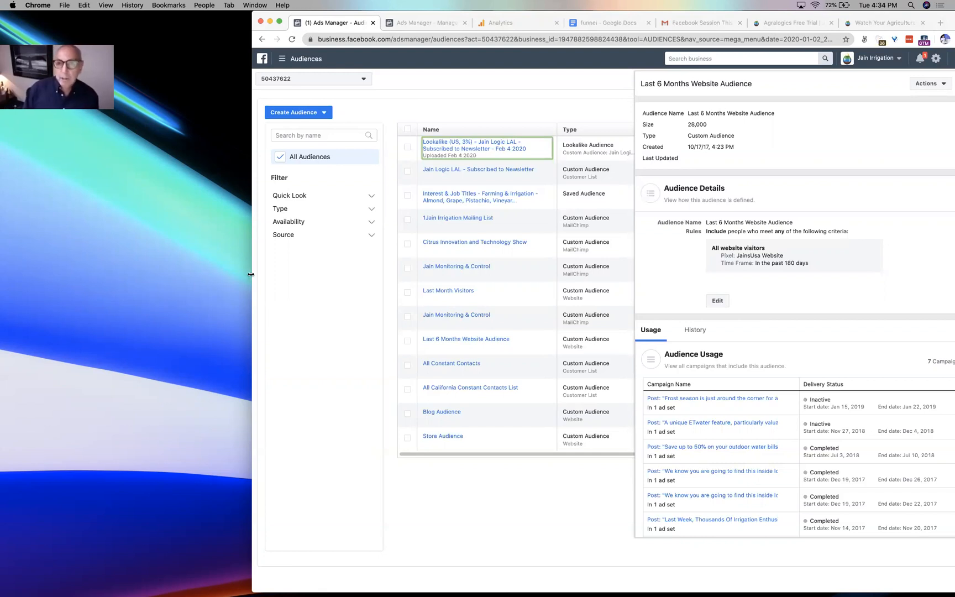
- Widen the browser window and view the details of the Lookalike (US, 3%) - Jain Logic LAL - Subscribed to Newsletter audience
{"action": "left_click_drag", "start_coordinate": [251, 274], "coordinate": [188, 274]}
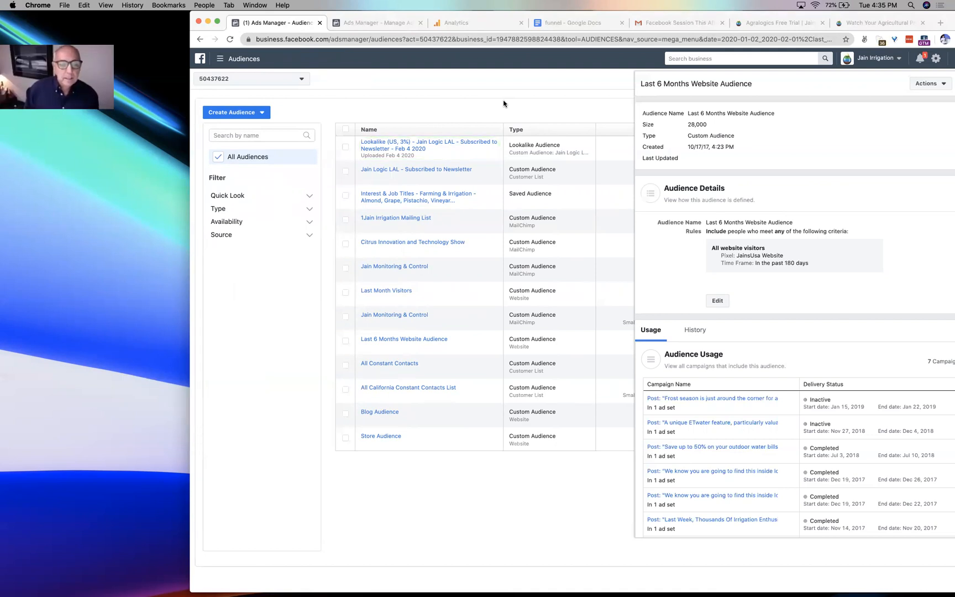
{"action": "left_click_drag", "start_coordinate": [189, 177], "coordinate": [140, 178]}
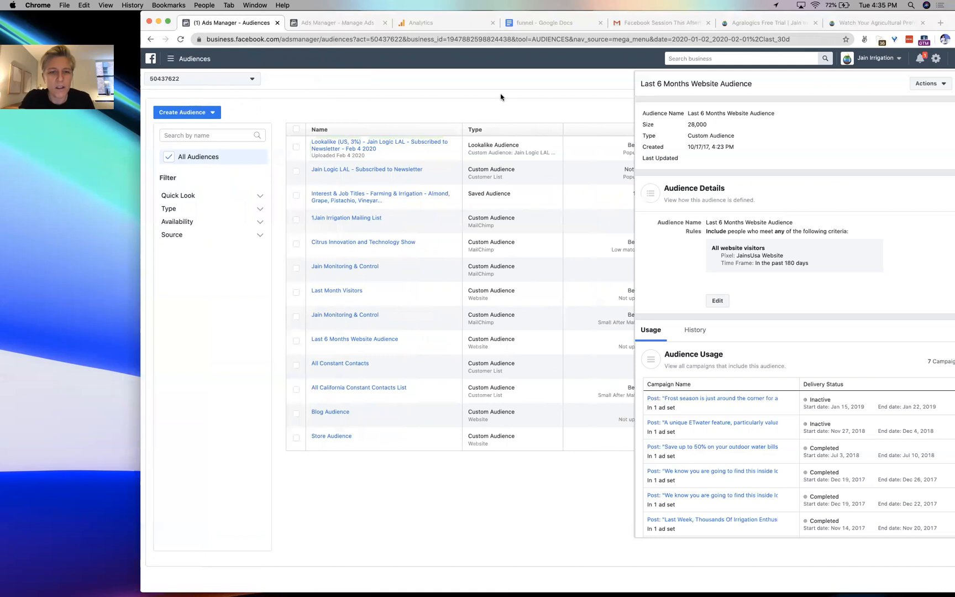
{"action": "mouse_move", "coordinate": [366, 199]}
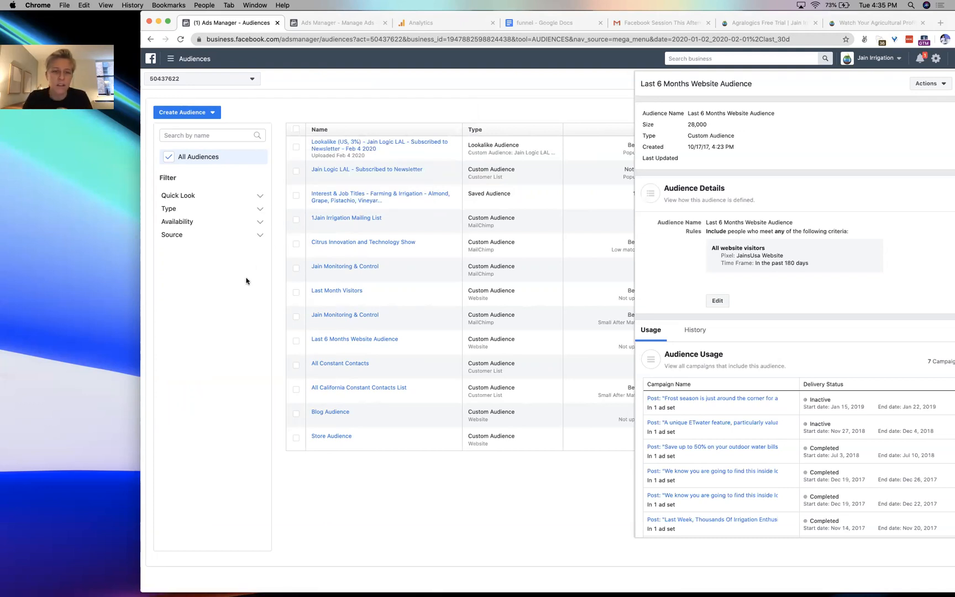
{"action": "mouse_move", "coordinate": [325, 149]}
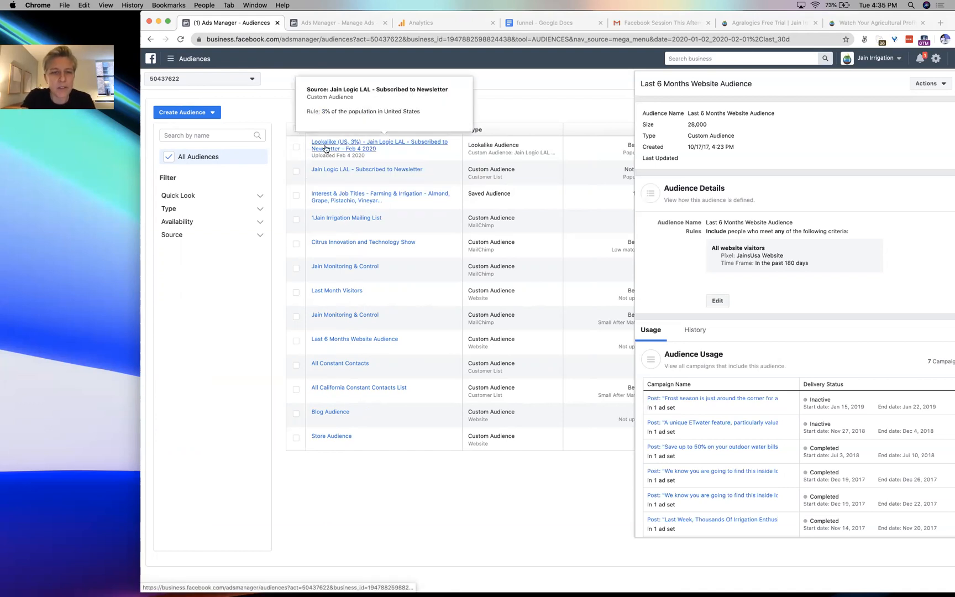
{"action": "left_click", "coordinate": [325, 148]}
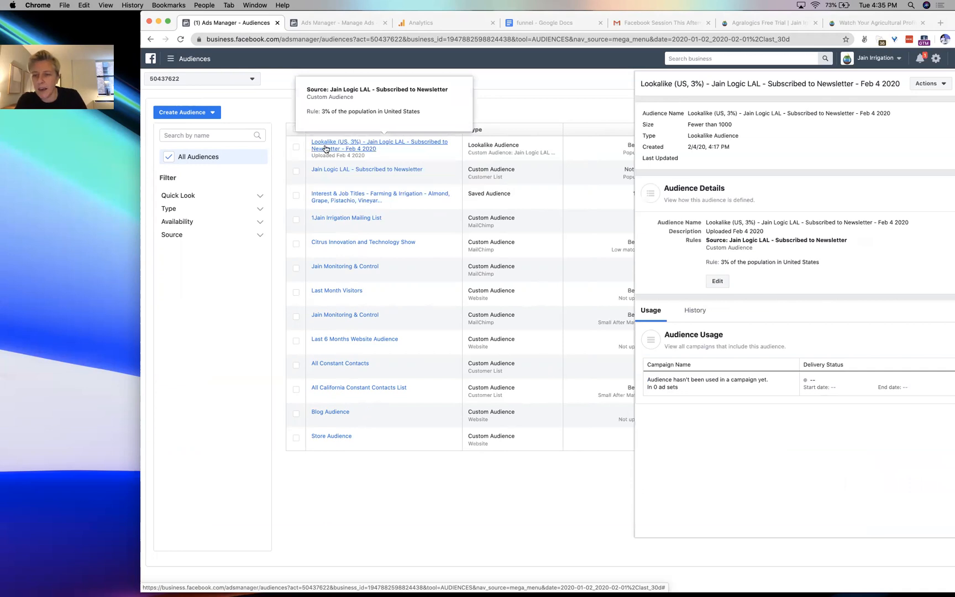
{"action": "left_click_drag", "start_coordinate": [733, 223], "coordinate": [755, 220]}
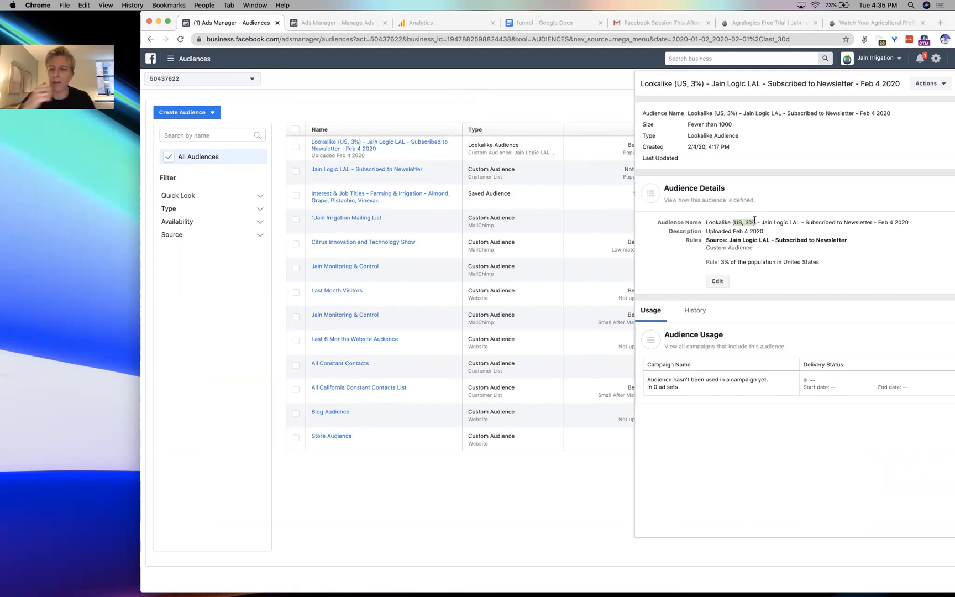
- Check the lookalike audience against the Stock Photo ad in the Satellite Imagery ad set of the TOF - Agralogics campaign
{"action": "left_click", "coordinate": [335, 21]}
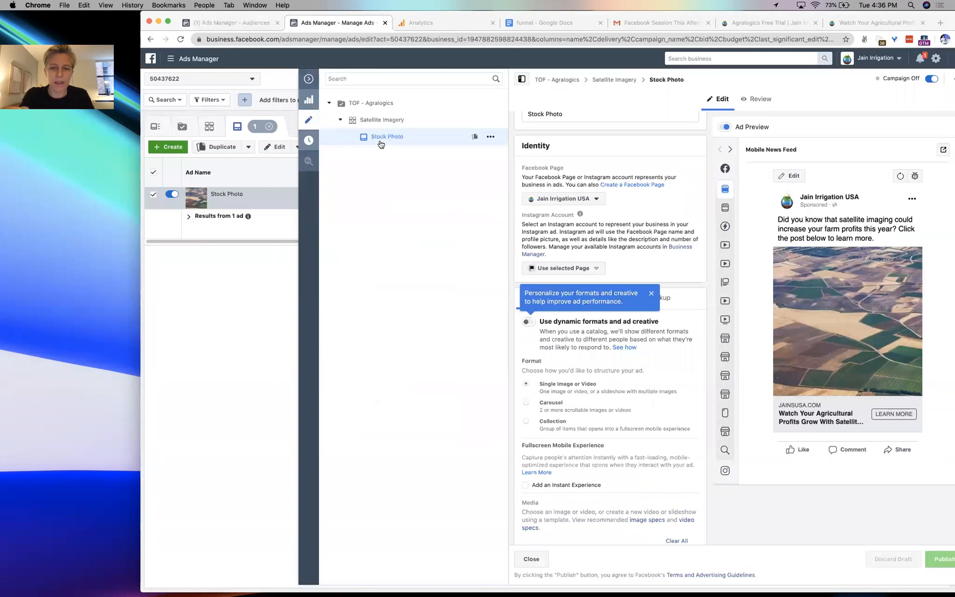
{"action": "left_click", "coordinate": [232, 22]}
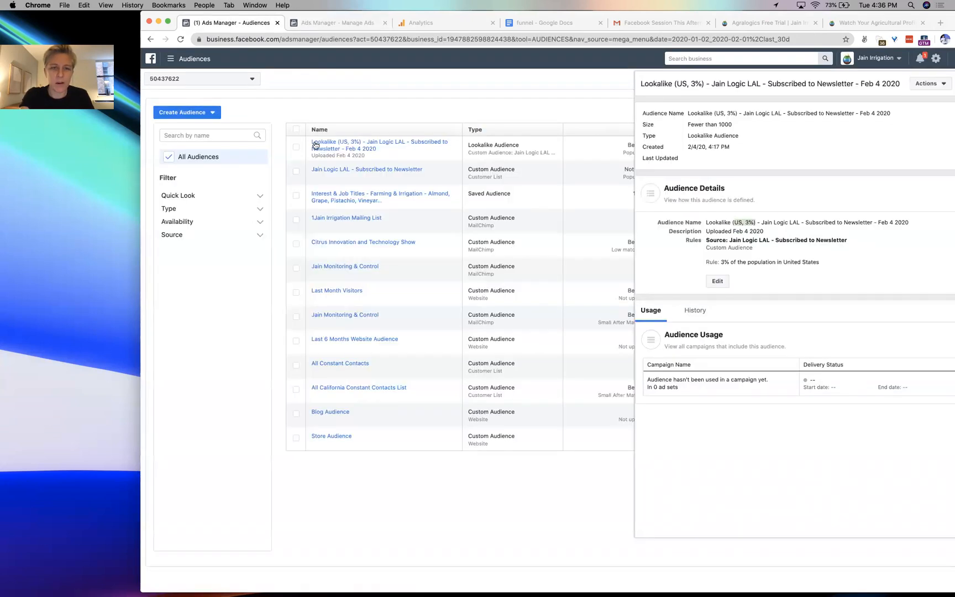
{"action": "left_click", "coordinate": [331, 25]}
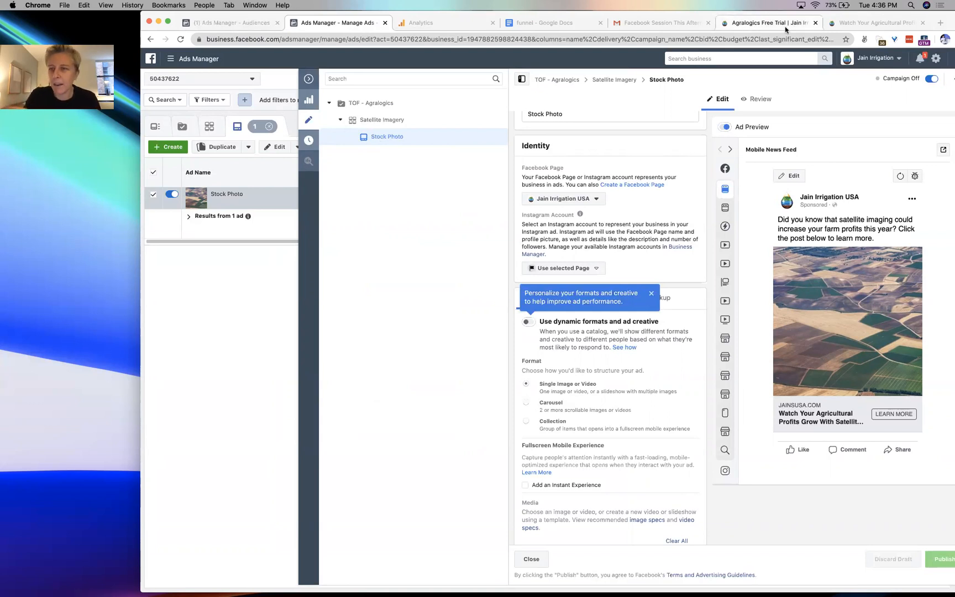
- Review the Jain blog article "Watch Your Agricultural Profits Grow With Satellite Imaging" from its headline through the HyperGrow and HyperView sections
{"action": "left_click", "coordinate": [884, 22]}
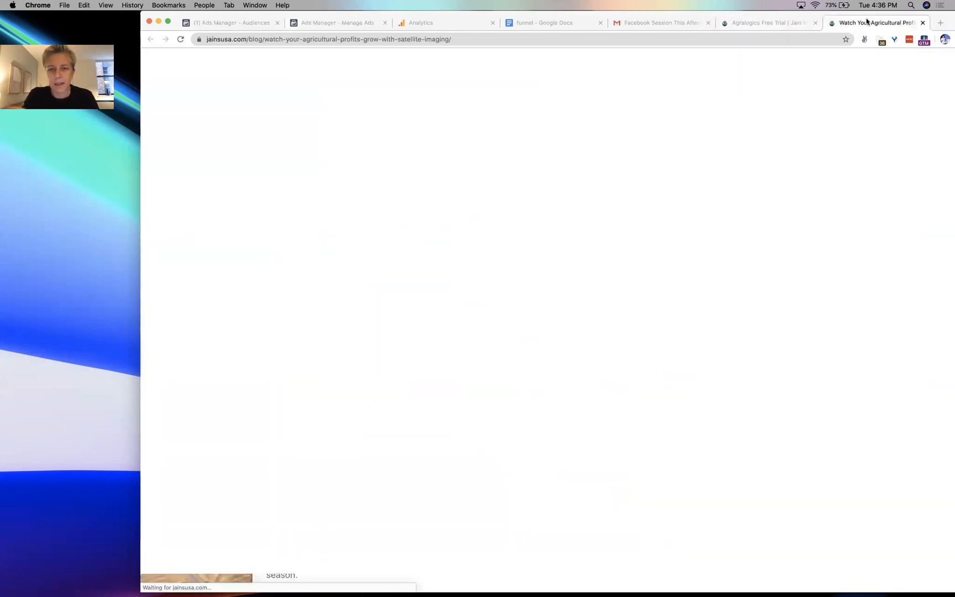
{"action": "scroll", "coordinate": [510, 295], "scroll_direction": "down", "scroll_amount": 5}
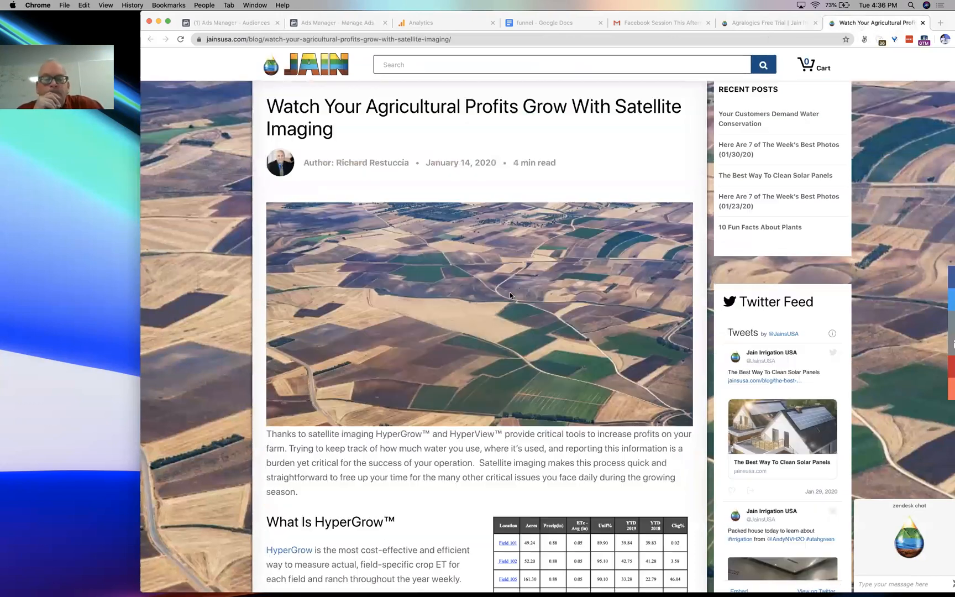
{"action": "scroll", "coordinate": [509, 293], "scroll_direction": "down", "scroll_amount": 15}
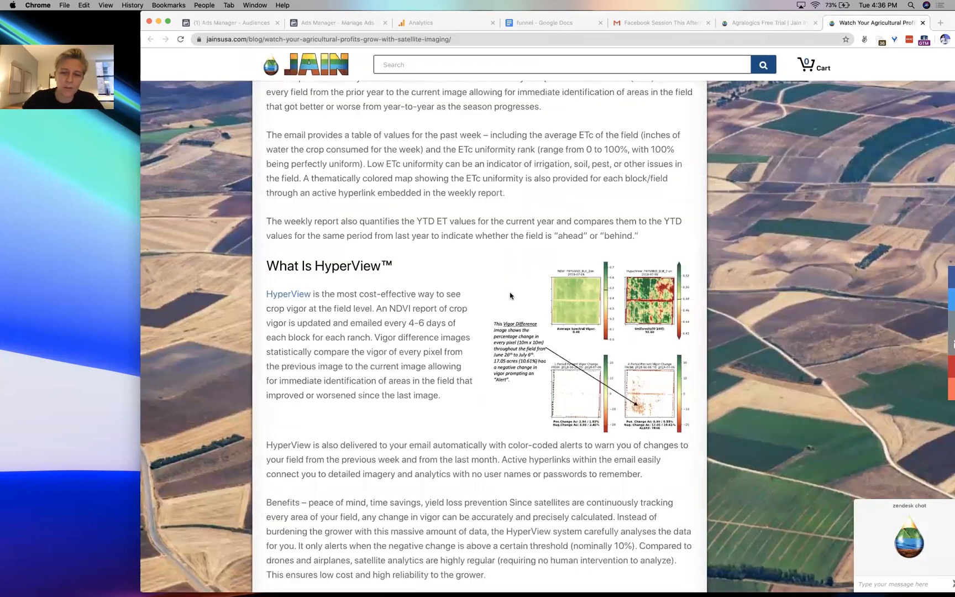
{"action": "scroll", "coordinate": [510, 293], "scroll_direction": "down", "scroll_amount": 4}
{"action": "scroll", "coordinate": [509, 291], "scroll_direction": "up", "scroll_amount": 14}
- Open the Agralogics Free Trial landing page and examine its "Boost your farm profits" headline section
{"action": "left_click", "coordinate": [774, 25]}
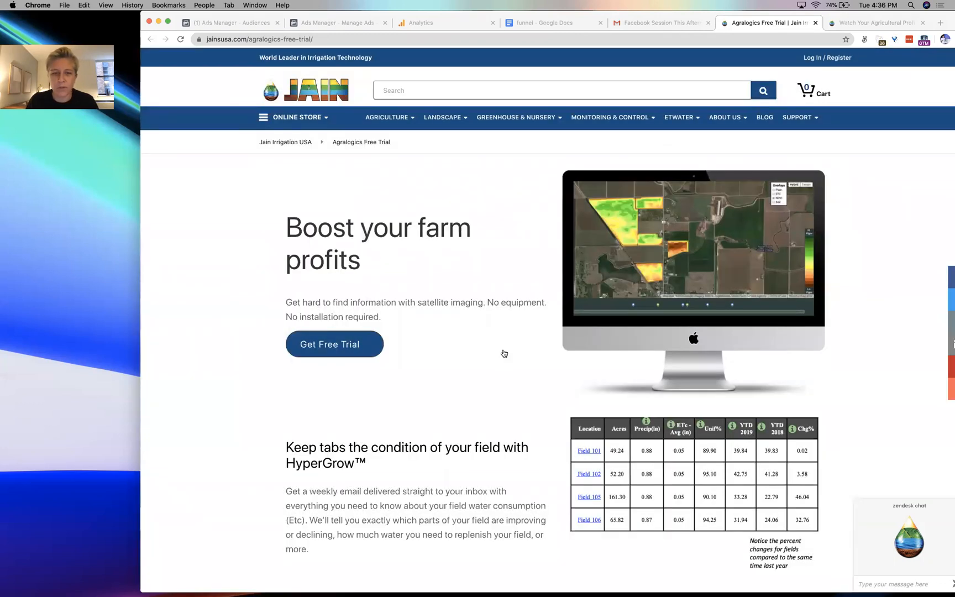
{"action": "scroll", "coordinate": [504, 353], "scroll_direction": "down", "scroll_amount": 1}
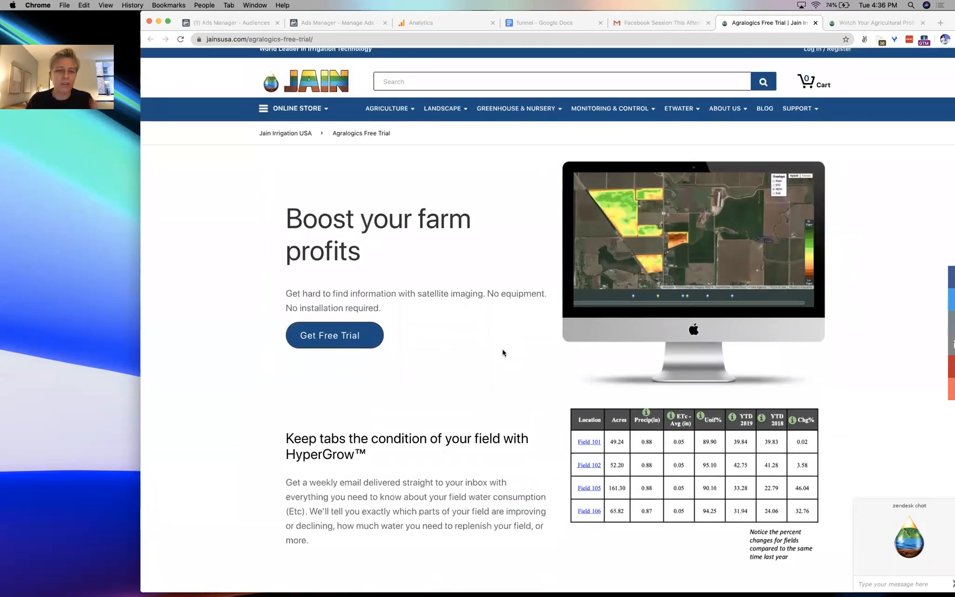
{"action": "scroll", "coordinate": [503, 351], "scroll_direction": "down", "scroll_amount": 3}
{"action": "left_click_drag", "start_coordinate": [302, 190], "coordinate": [348, 213]}
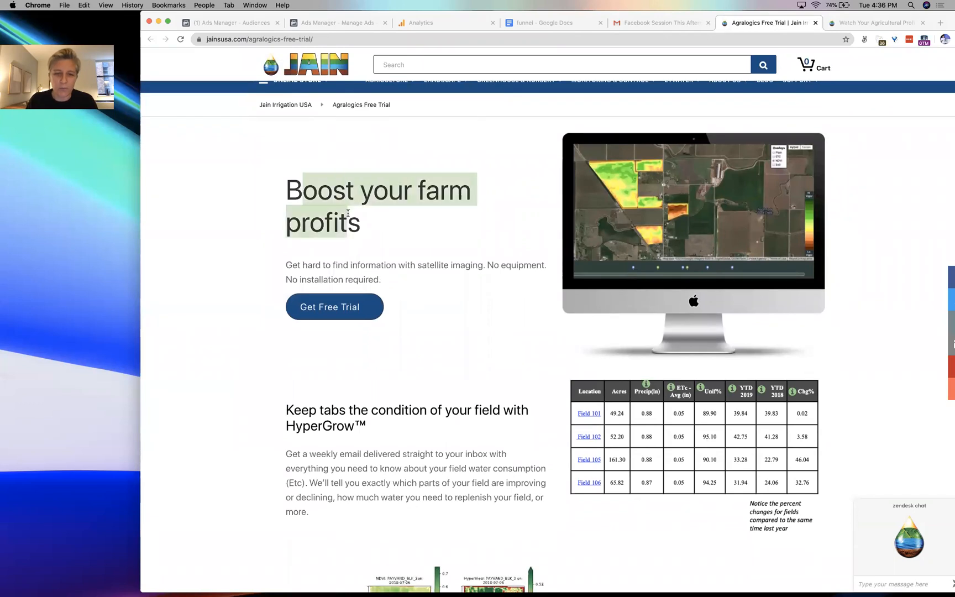
{"action": "left_click", "coordinate": [369, 247]}
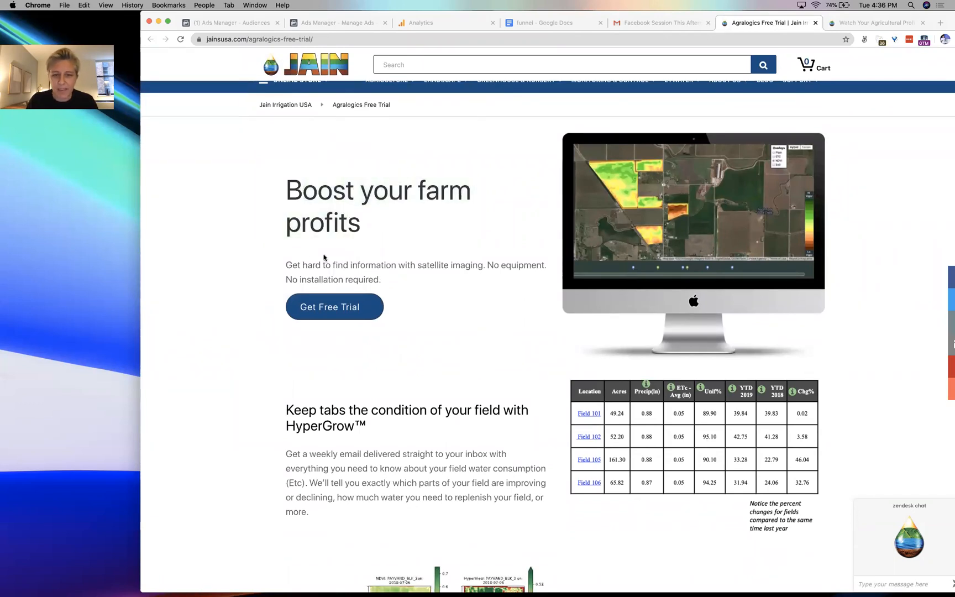
- Examine the landing page's HyperGrow and HyperView sections, including the field table's column explanations and the crop vigor images
{"action": "scroll", "coordinate": [324, 256], "scroll_direction": "down", "scroll_amount": 10}
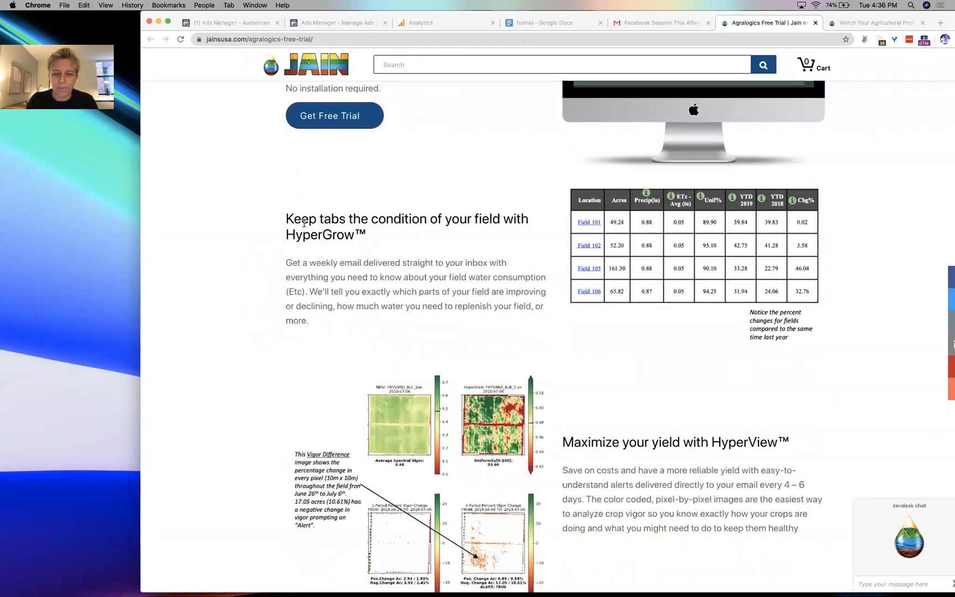
{"action": "left_click_drag", "start_coordinate": [303, 223], "coordinate": [321, 234]}
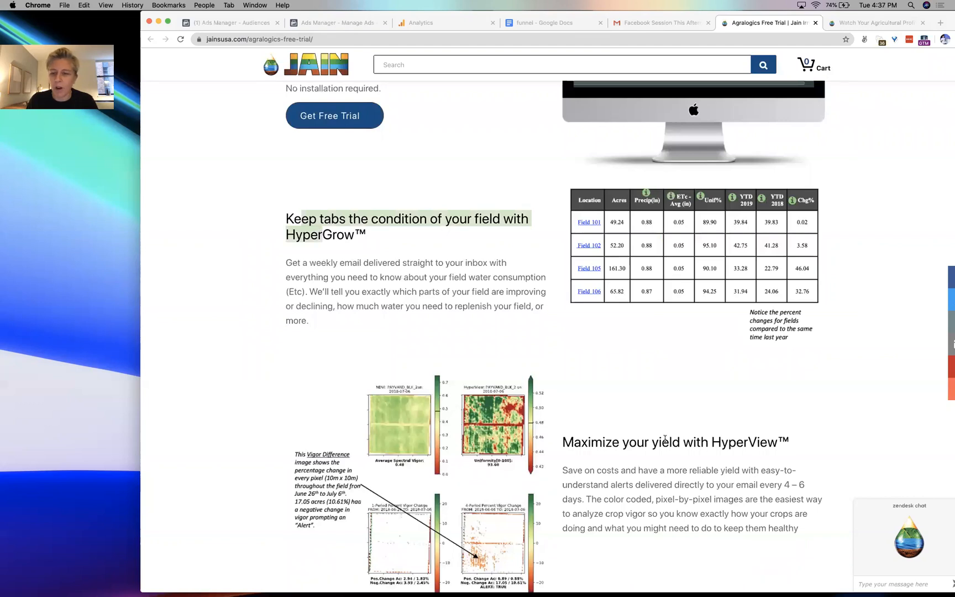
{"action": "left_click_drag", "start_coordinate": [670, 439], "coordinate": [753, 439]}
{"action": "left_click", "coordinate": [672, 467]}
{"action": "scroll", "coordinate": [672, 467], "scroll_direction": "down", "scroll_amount": 10}
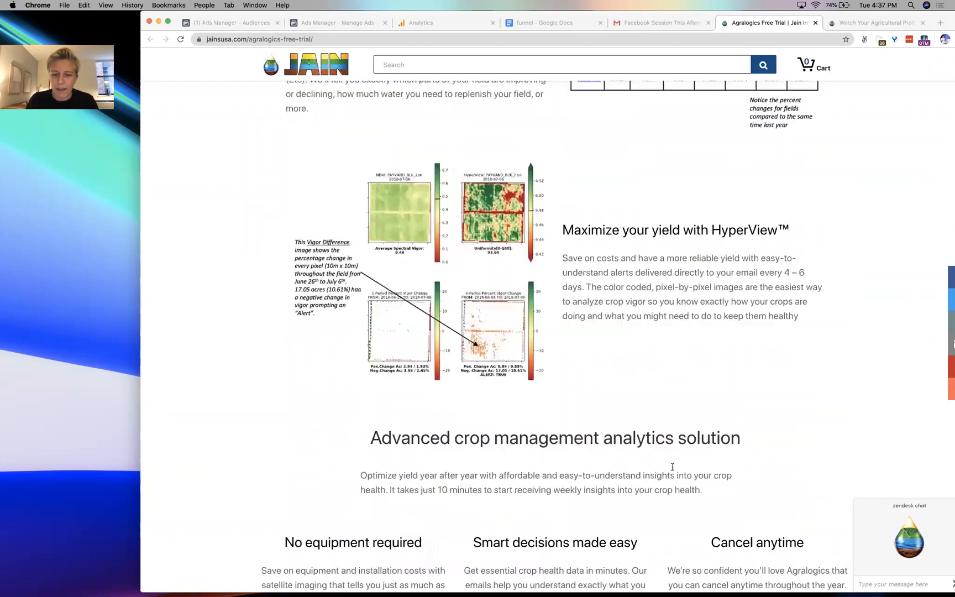
{"action": "scroll", "coordinate": [672, 467], "scroll_direction": "up", "scroll_amount": 10}
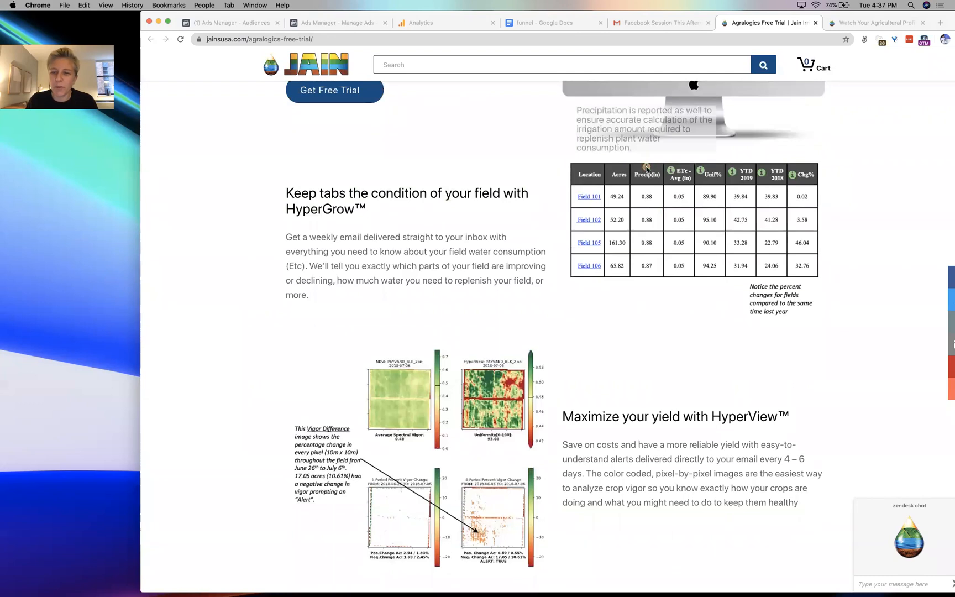
{"action": "mouse_move", "coordinate": [699, 171]}
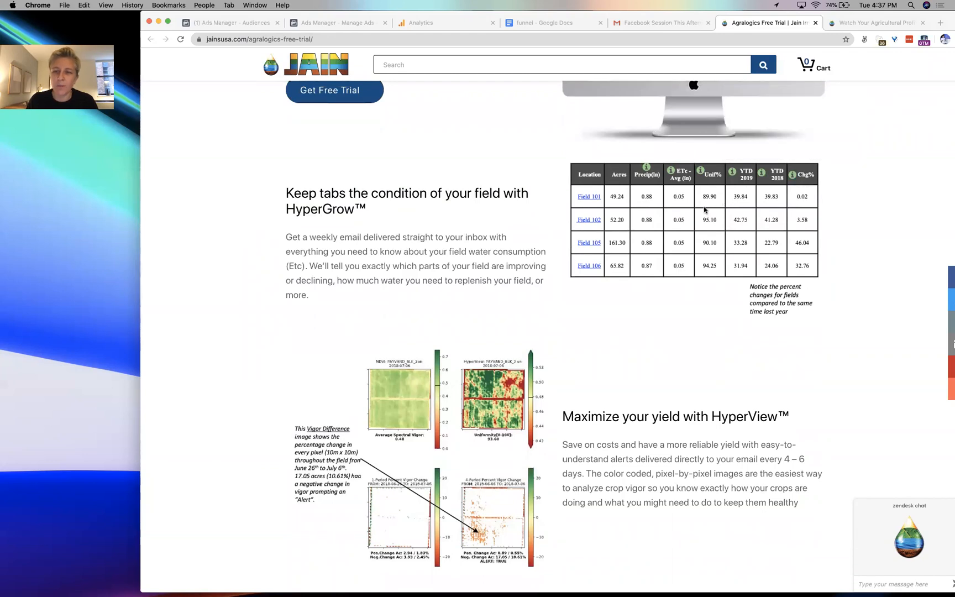
{"action": "scroll", "coordinate": [698, 239], "scroll_direction": "down", "scroll_amount": 5}
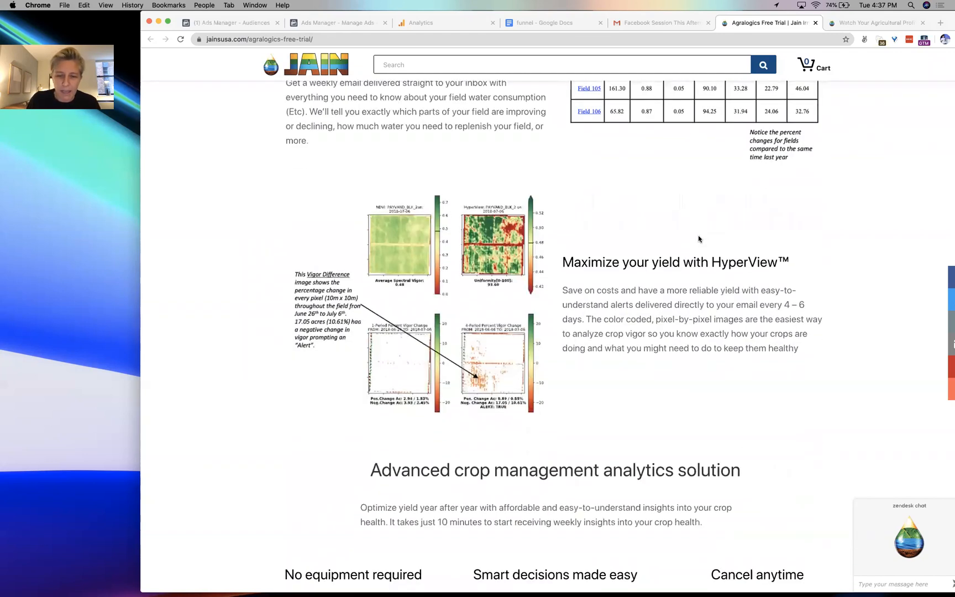
{"action": "scroll", "coordinate": [699, 239], "scroll_direction": "down", "scroll_amount": 1}
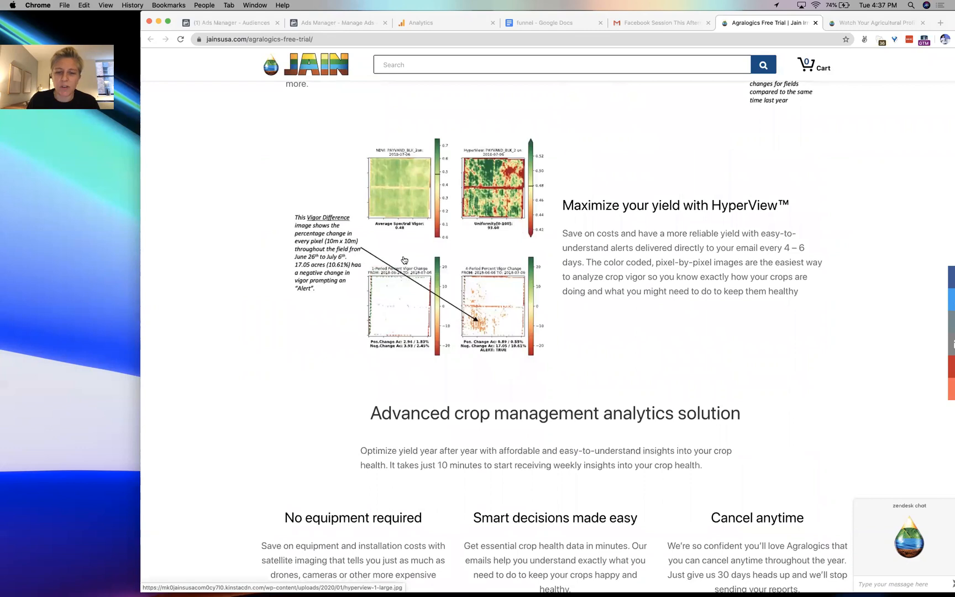
- Examine the landing page's crop analytics benefits, the 30-day free trial terms, the per-acre price and the sign-up form fields
{"action": "scroll", "coordinate": [404, 260], "scroll_direction": "down", "scroll_amount": 8}
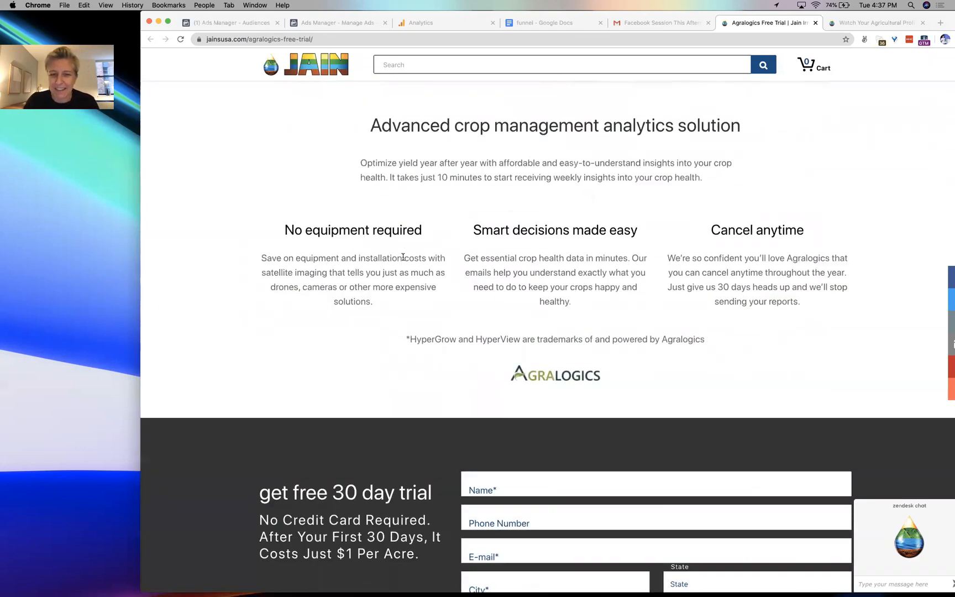
{"action": "scroll", "coordinate": [413, 202], "scroll_direction": "down", "scroll_amount": 5}
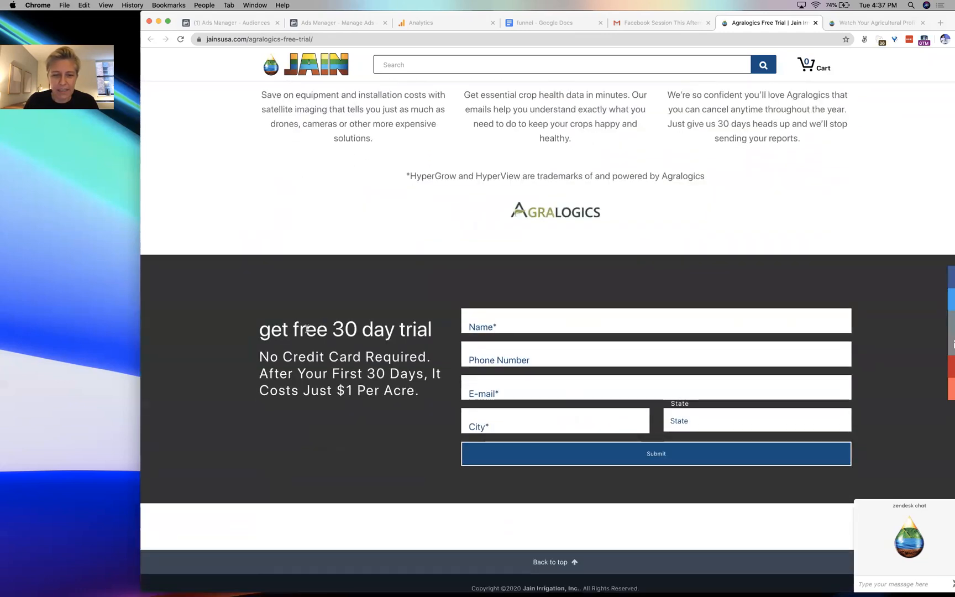
{"action": "left_click_drag", "start_coordinate": [283, 330], "coordinate": [341, 391]}
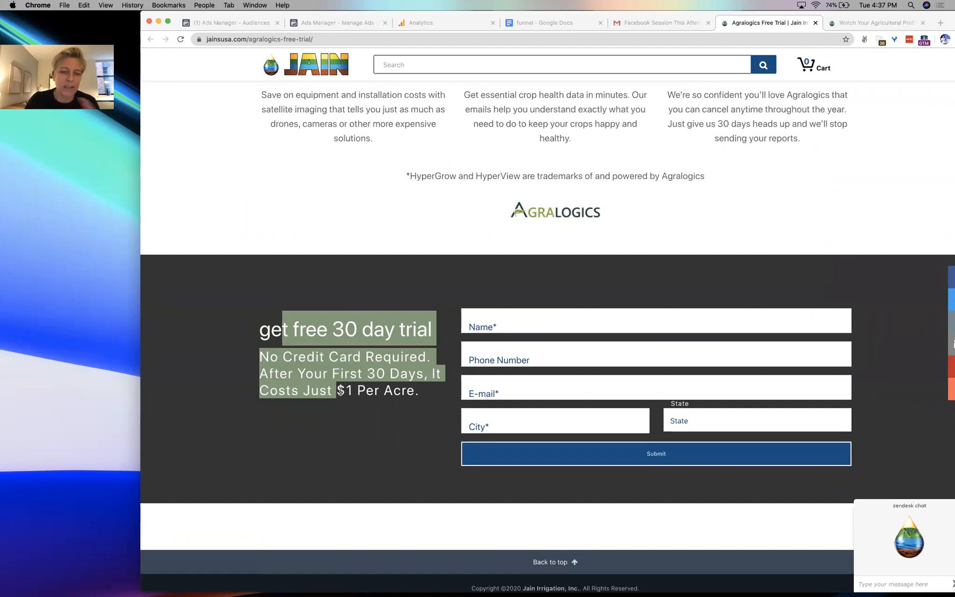
{"action": "left_click_drag", "start_coordinate": [342, 390], "coordinate": [353, 390]}
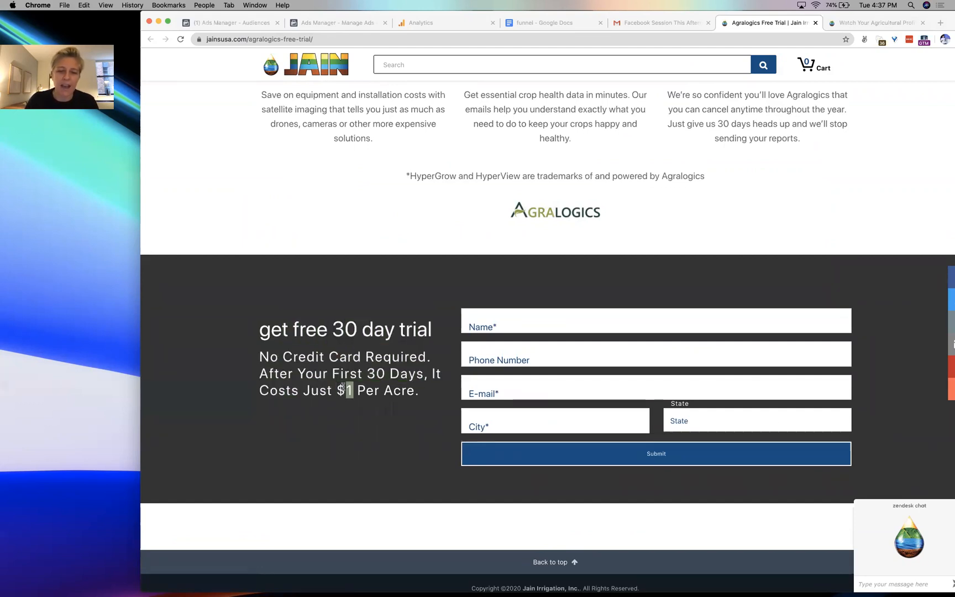
{"action": "left_click", "coordinate": [480, 320]}
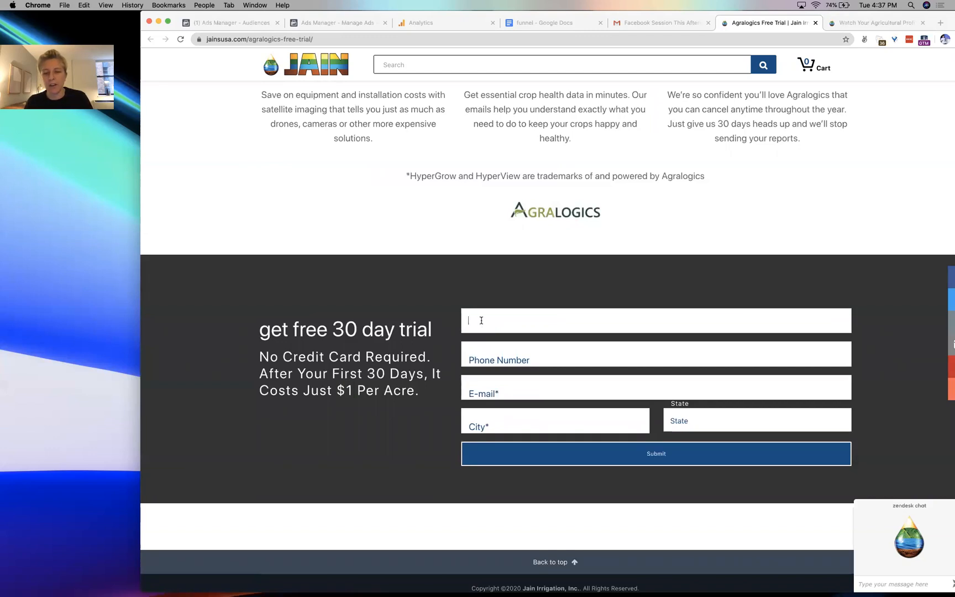
{"action": "left_click", "coordinate": [411, 319]}
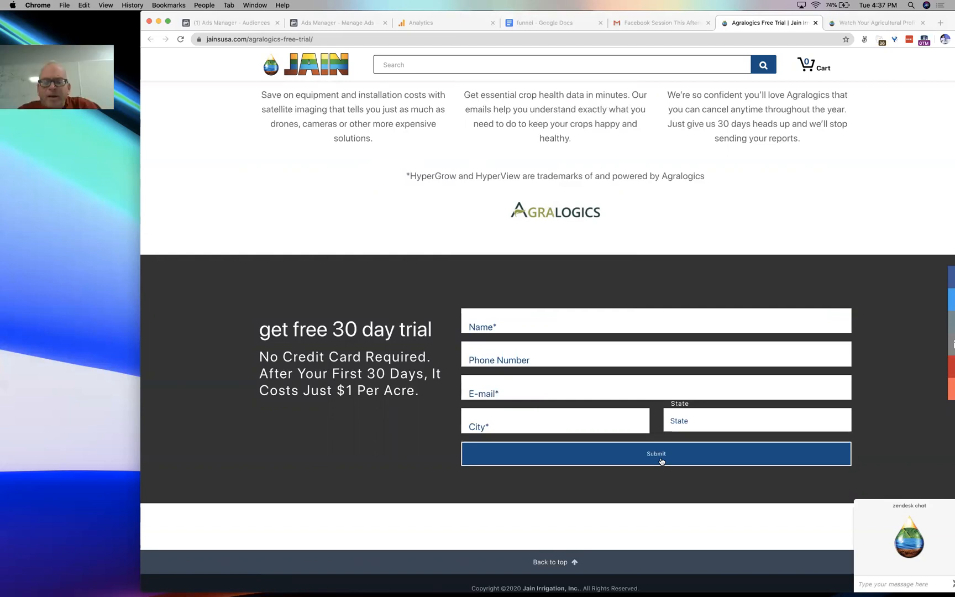
- Recheck the landing page's opening section and the free trial terms beside the sign-up form, and return to the headline
{"action": "scroll", "coordinate": [402, 298], "scroll_direction": "up", "scroll_amount": 20}
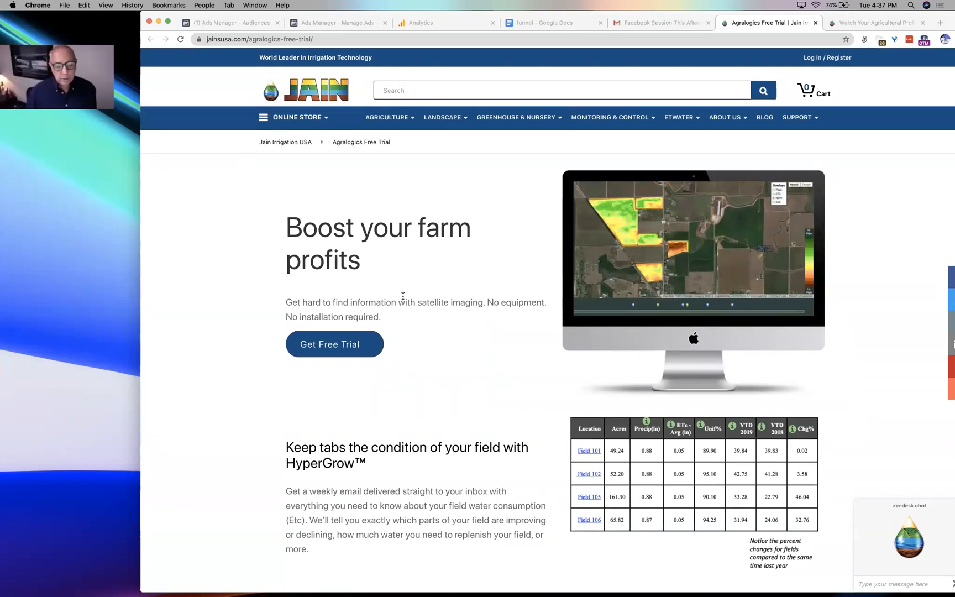
{"action": "scroll", "coordinate": [403, 296], "scroll_direction": "down", "scroll_amount": 15}
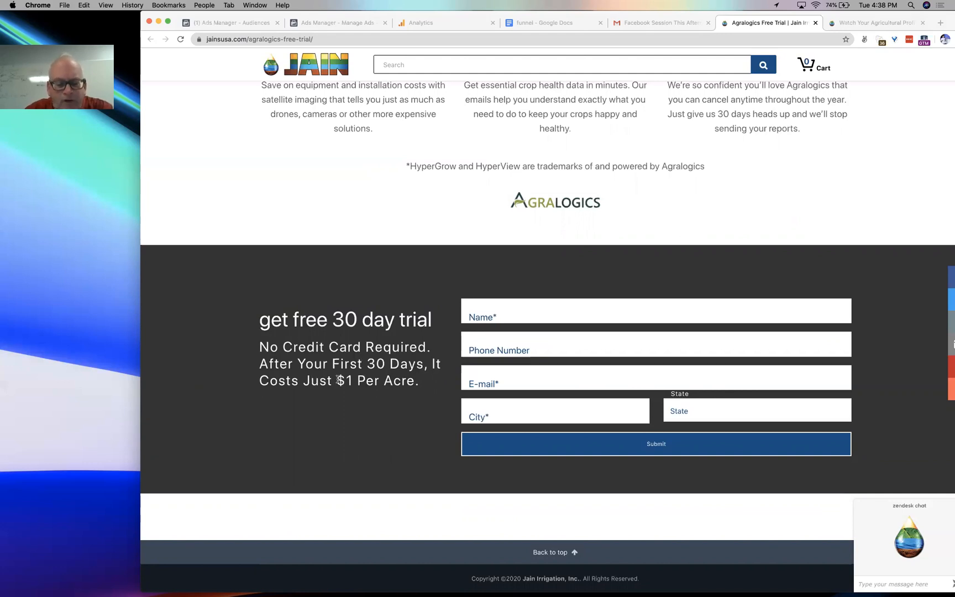
{"action": "left_click_drag", "start_coordinate": [427, 365], "coordinate": [439, 364]}
{"action": "left_click", "coordinate": [309, 355]}
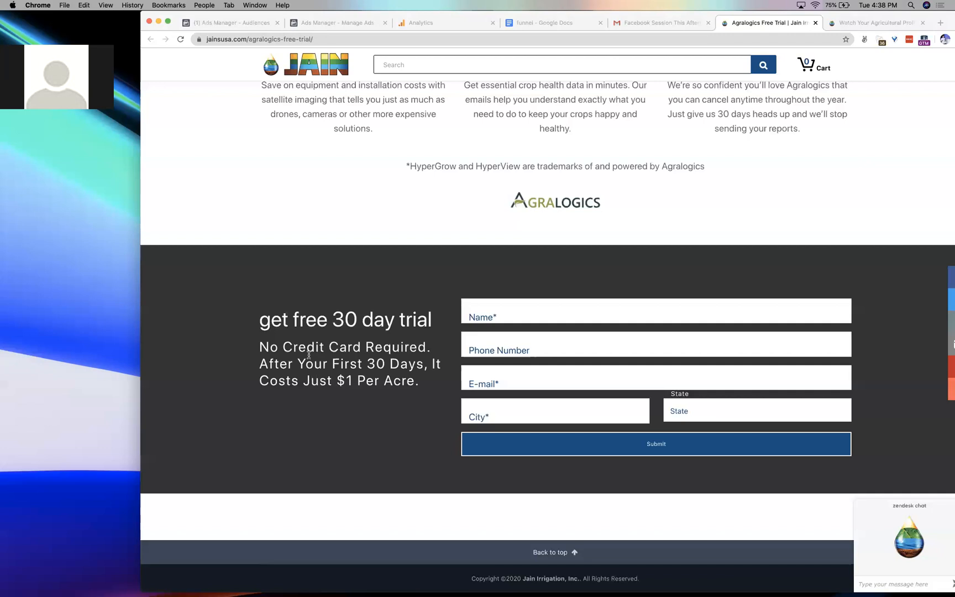
{"action": "scroll", "coordinate": [308, 354], "scroll_direction": "up", "scroll_amount": 1}
{"action": "scroll", "coordinate": [309, 354], "scroll_direction": "up", "scroll_amount": 3}
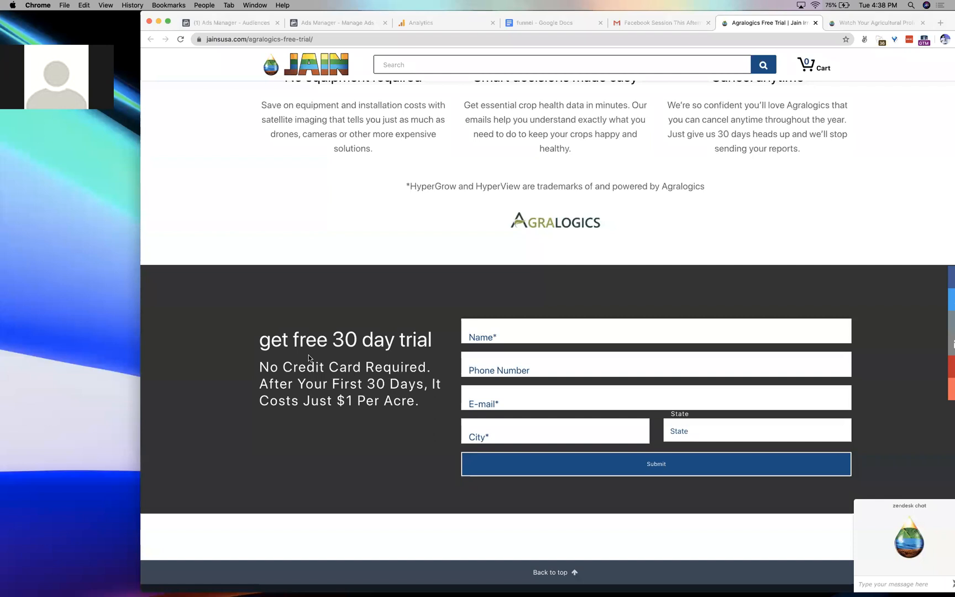
{"action": "scroll", "coordinate": [308, 357], "scroll_direction": "up", "scroll_amount": 15}
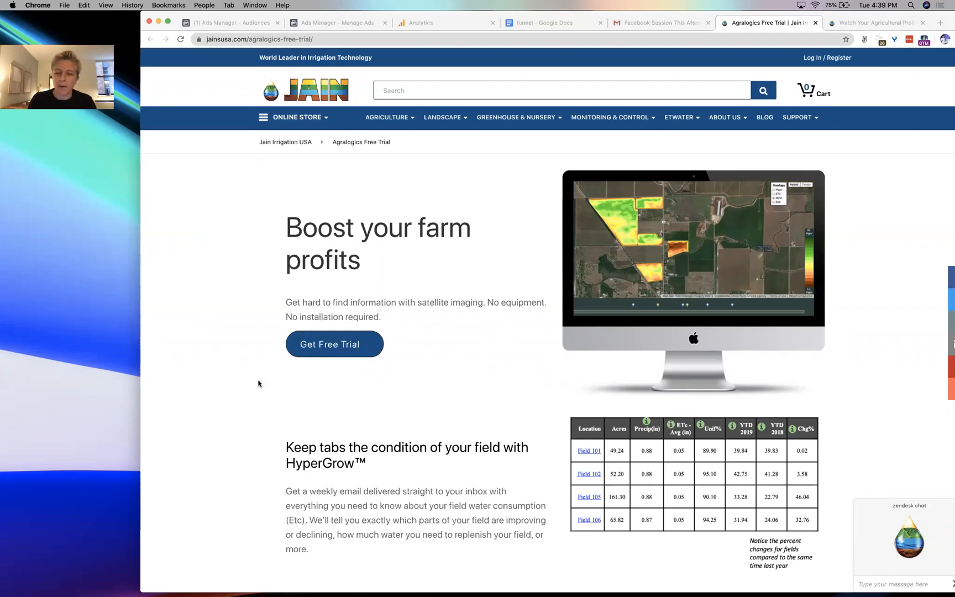
{"action": "scroll", "coordinate": [258, 382], "scroll_direction": "down", "scroll_amount": 2}
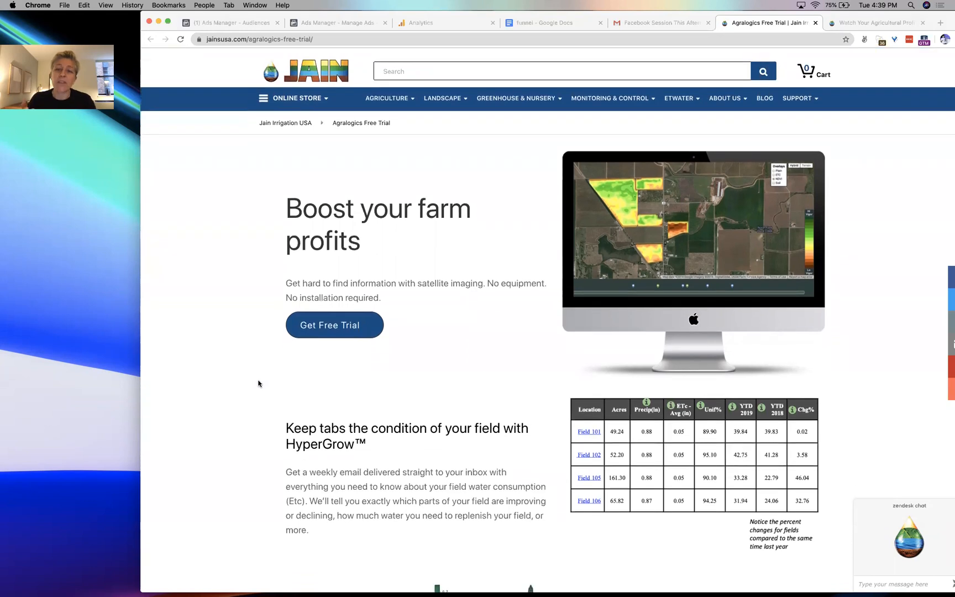
- Compare the landing page's headline and Get Free Trial button with the 30-day trial sign-up form further down, and return to the headline
{"action": "scroll", "coordinate": [258, 383], "scroll_direction": "up", "scroll_amount": 2}
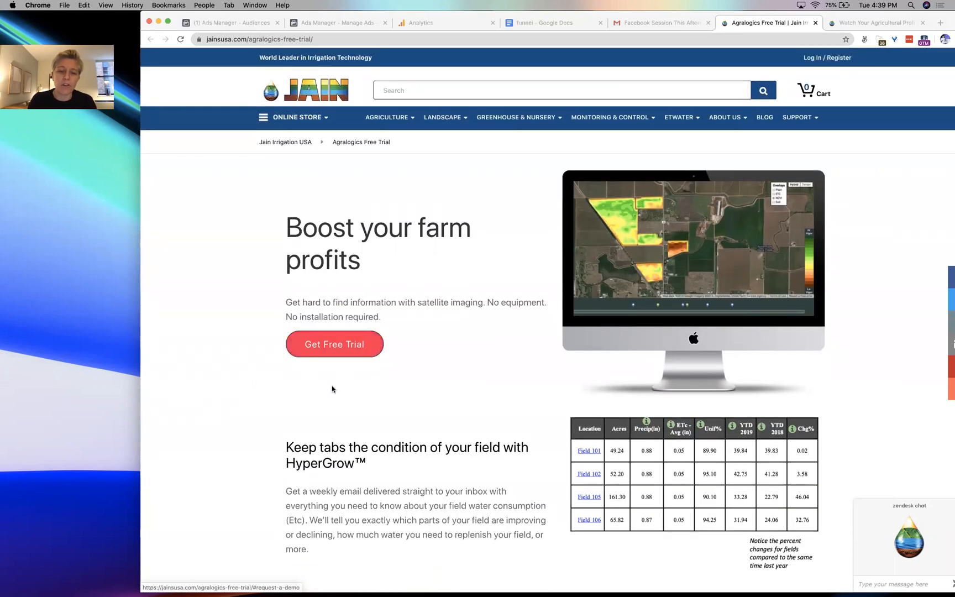
{"action": "scroll", "coordinate": [324, 396], "scroll_direction": "down", "scroll_amount": 5}
{"action": "scroll", "coordinate": [324, 395], "scroll_direction": "down", "scroll_amount": 10}
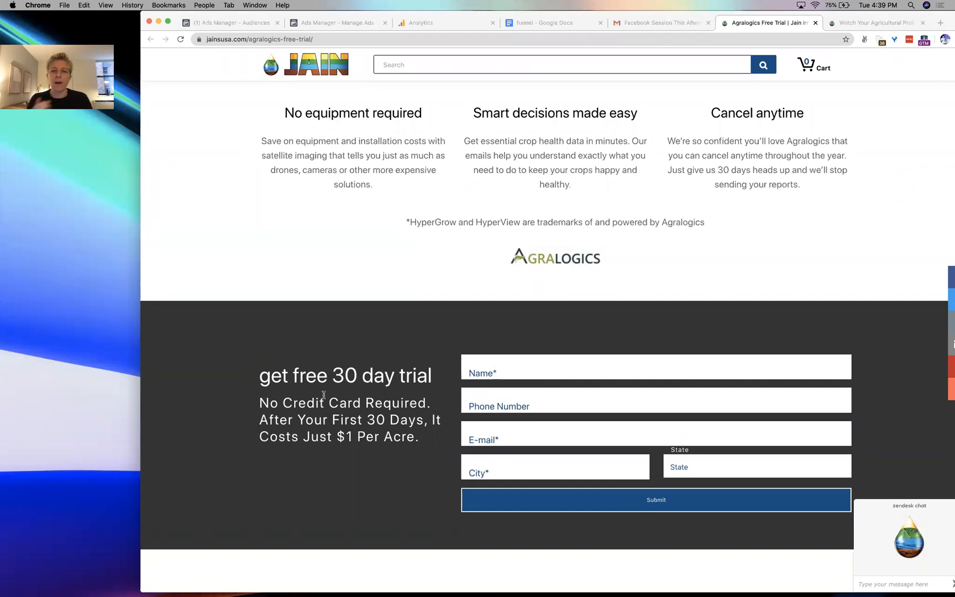
{"action": "scroll", "coordinate": [324, 396], "scroll_direction": "up", "scroll_amount": 10}
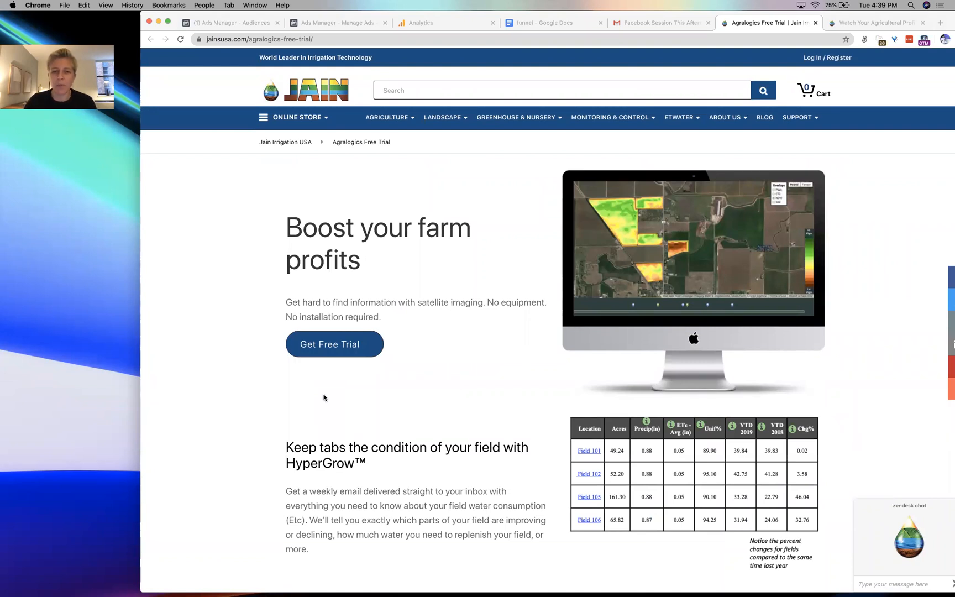
{"action": "scroll", "coordinate": [323, 397], "scroll_direction": "down", "scroll_amount": 2}
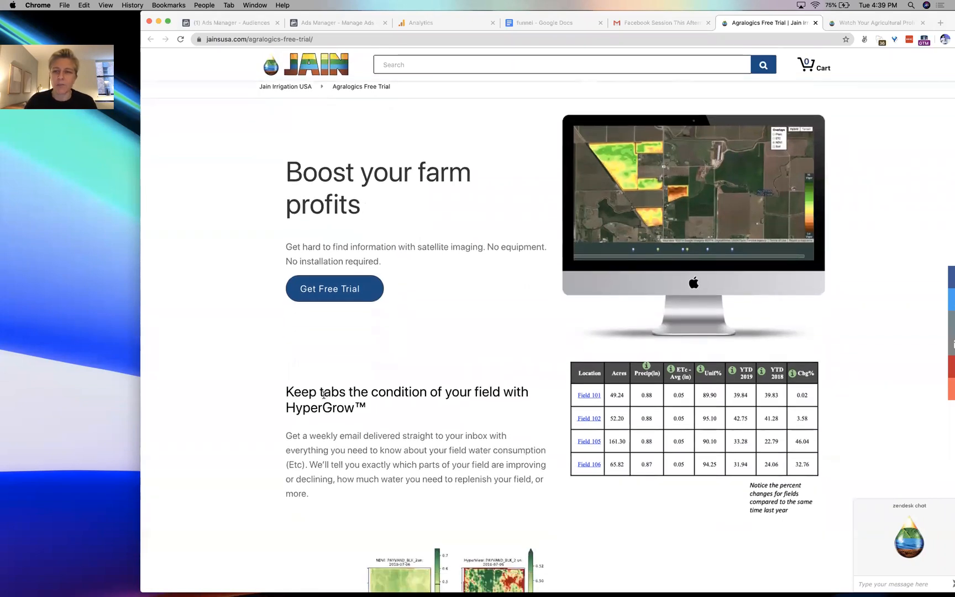
{"action": "scroll", "coordinate": [324, 397], "scroll_direction": "up", "scroll_amount": 2}
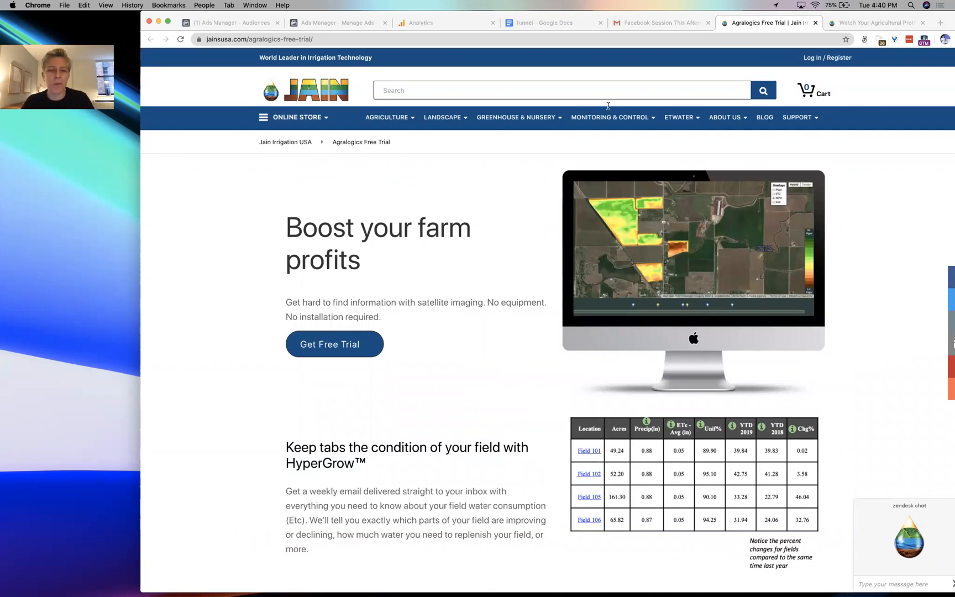
{"action": "mouse_move", "coordinate": [607, 117]}
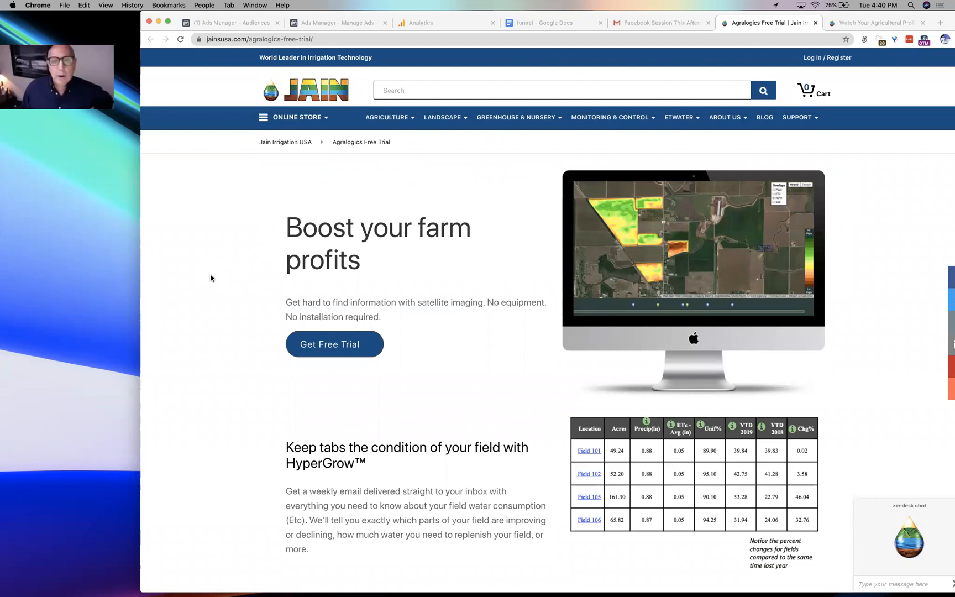
- Shift the browser window fully onto the screen and open land-book.com in a new tab
{"action": "left_click_drag", "start_coordinate": [941, 12], "coordinate": [921, 12]}
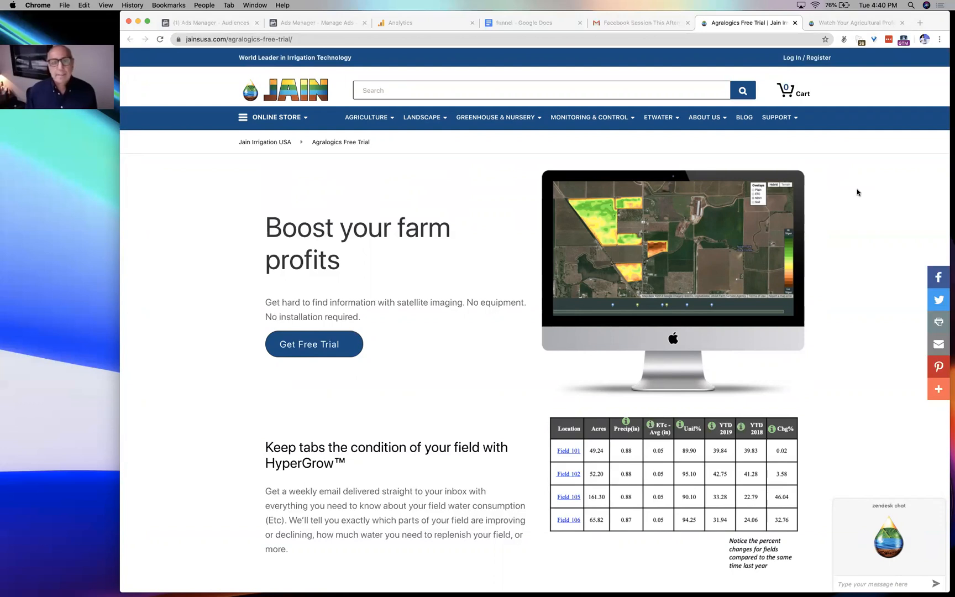
{"action": "key", "text": "super+t"}
{"action": "type", "text": "land"}
{"action": "key", "text": "Return"}
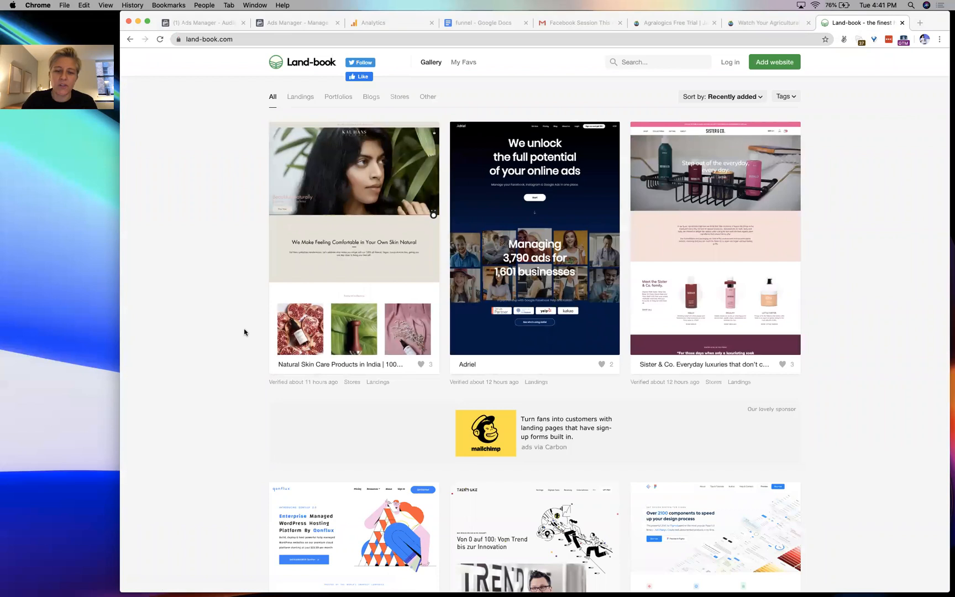
- Browse the Land-book gallery for landing page design examples, as far as the row with the Wibbitz and eTactica sites
{"action": "scroll", "coordinate": [243, 329], "scroll_direction": "down", "scroll_amount": 1}
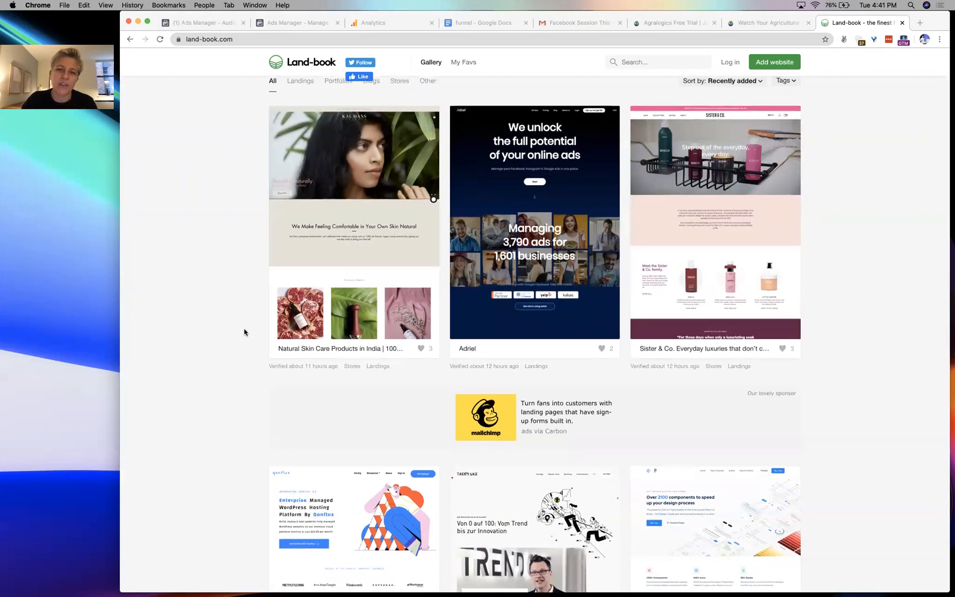
{"action": "scroll", "coordinate": [243, 329], "scroll_direction": "down", "scroll_amount": 4}
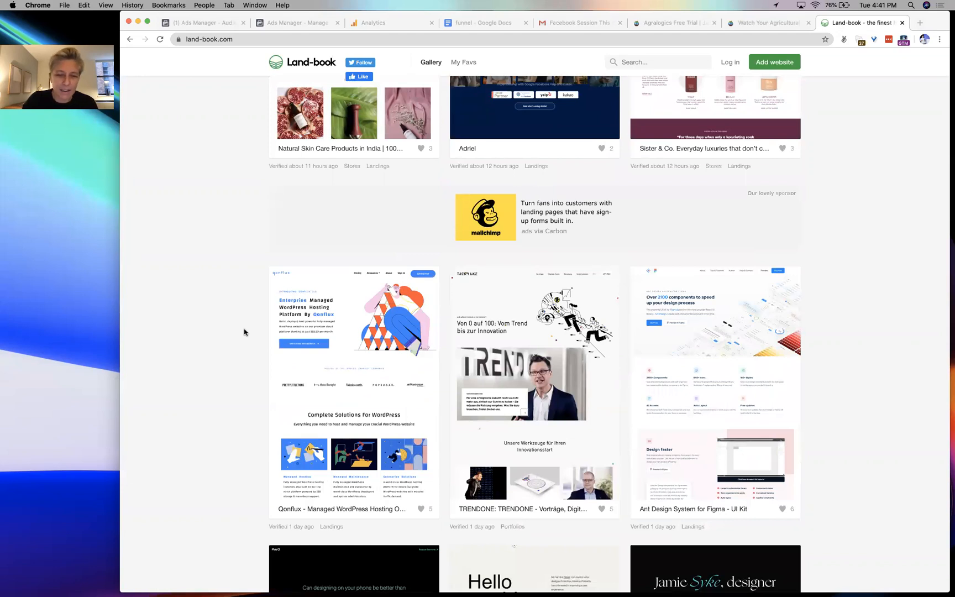
{"action": "scroll", "coordinate": [243, 328], "scroll_direction": "down", "scroll_amount": 1}
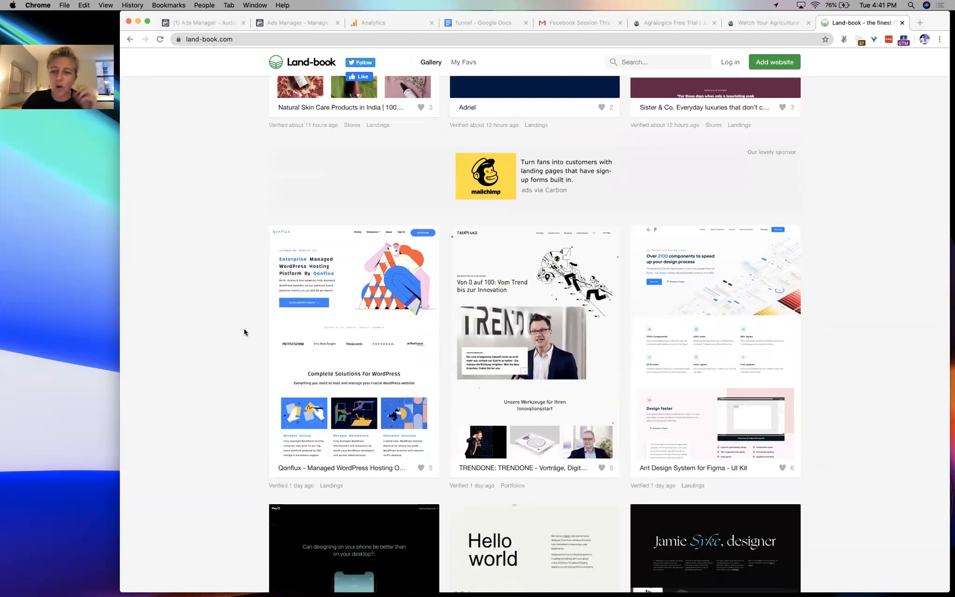
{"action": "scroll", "coordinate": [244, 329], "scroll_direction": "down", "scroll_amount": 2}
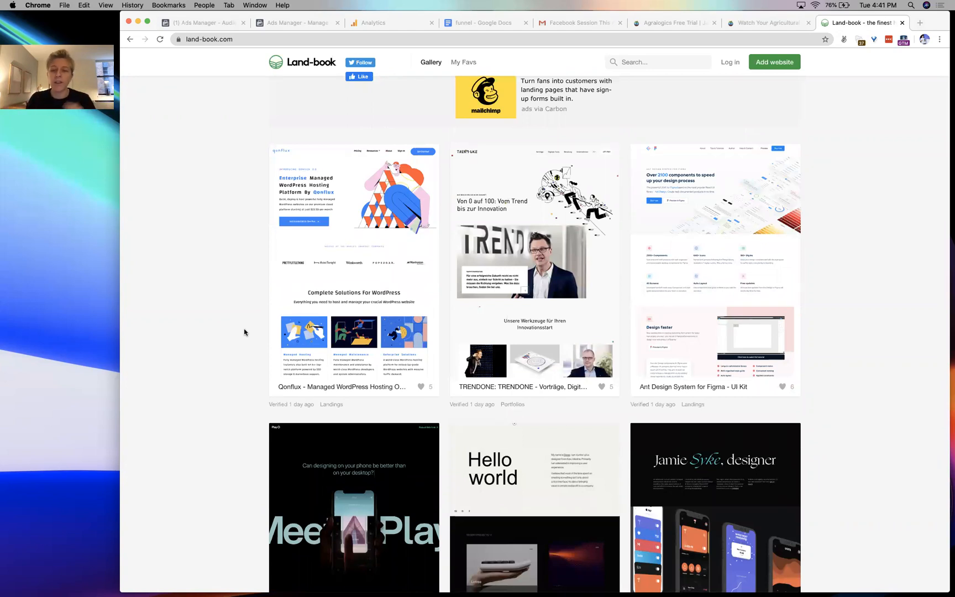
{"action": "scroll", "coordinate": [244, 329], "scroll_direction": "down", "scroll_amount": 7}
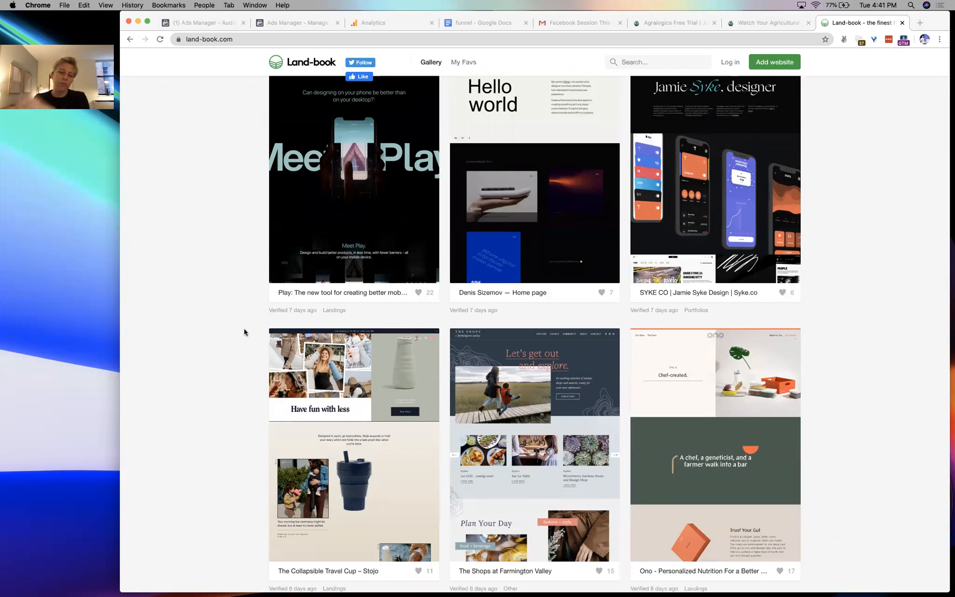
{"action": "scroll", "coordinate": [244, 330], "scroll_direction": "down", "scroll_amount": 10}
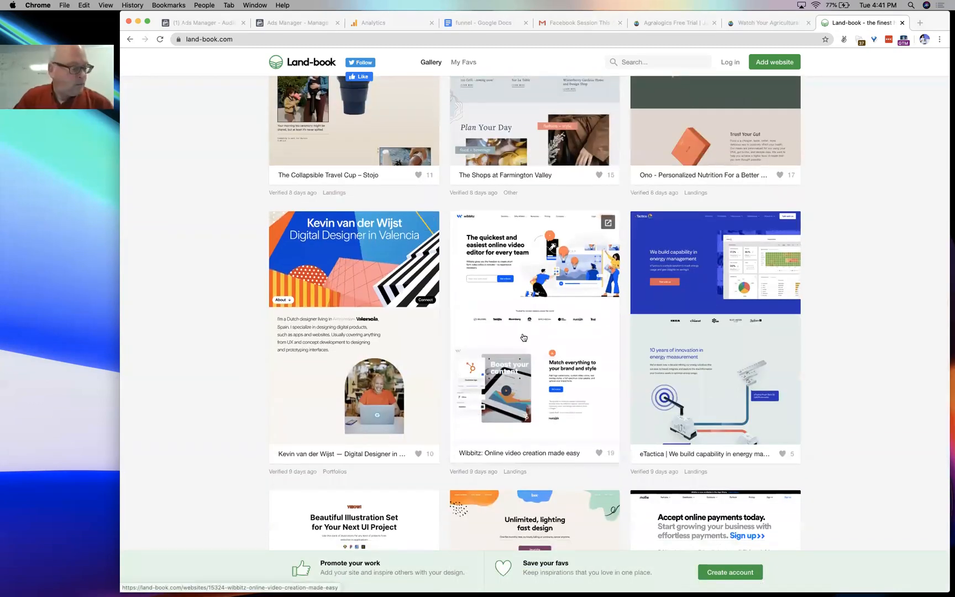
{"action": "scroll", "coordinate": [523, 337], "scroll_direction": "down", "scroll_amount": 1}
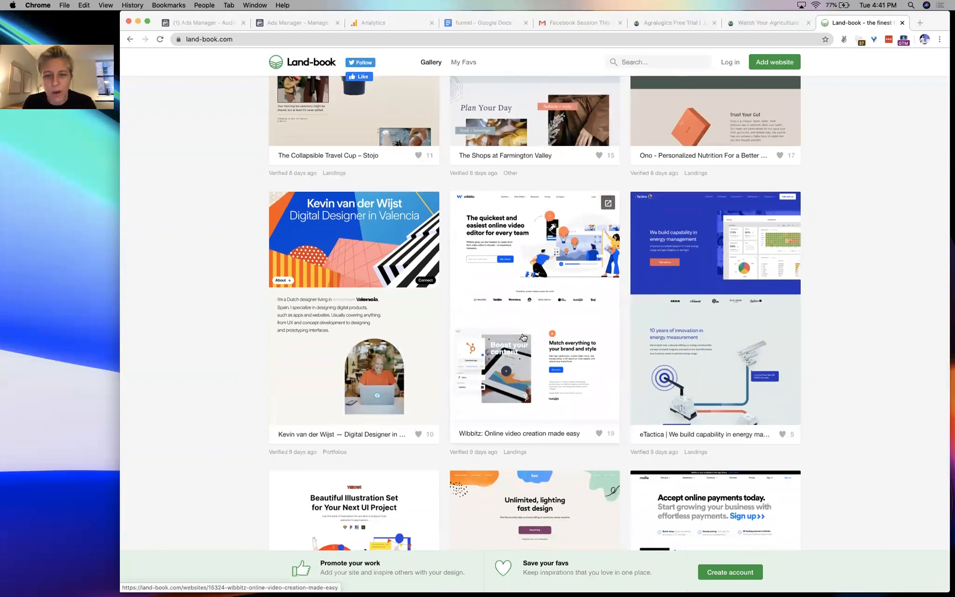
- Open the Wibbitz example and examine its landing page layout, from the headline and feature sections to the closing demo request form
{"action": "left_click", "coordinate": [523, 337]}
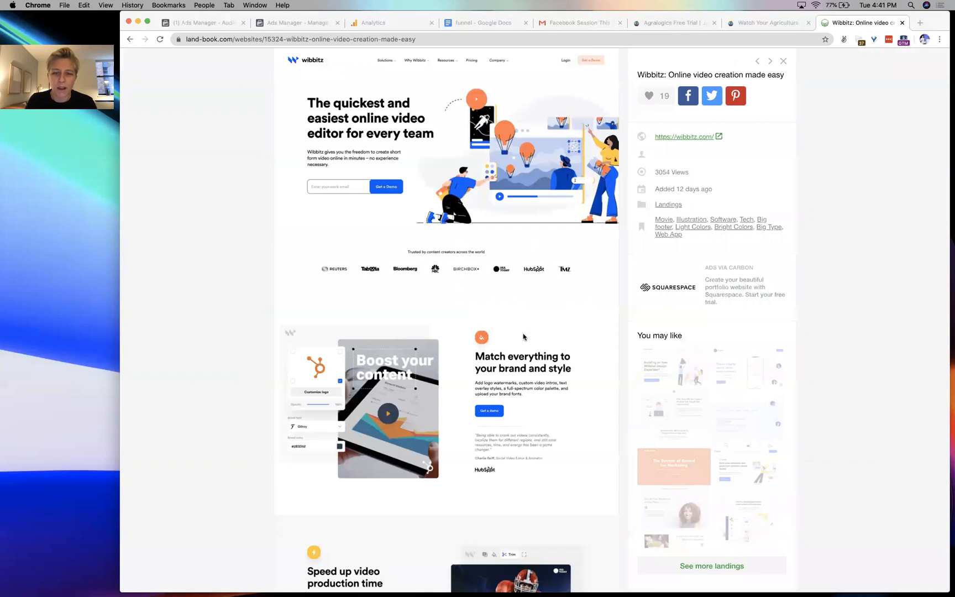
{"action": "scroll", "coordinate": [523, 337], "scroll_direction": "down", "scroll_amount": 2}
{"action": "scroll", "coordinate": [524, 337], "scroll_direction": "down", "scroll_amount": 5}
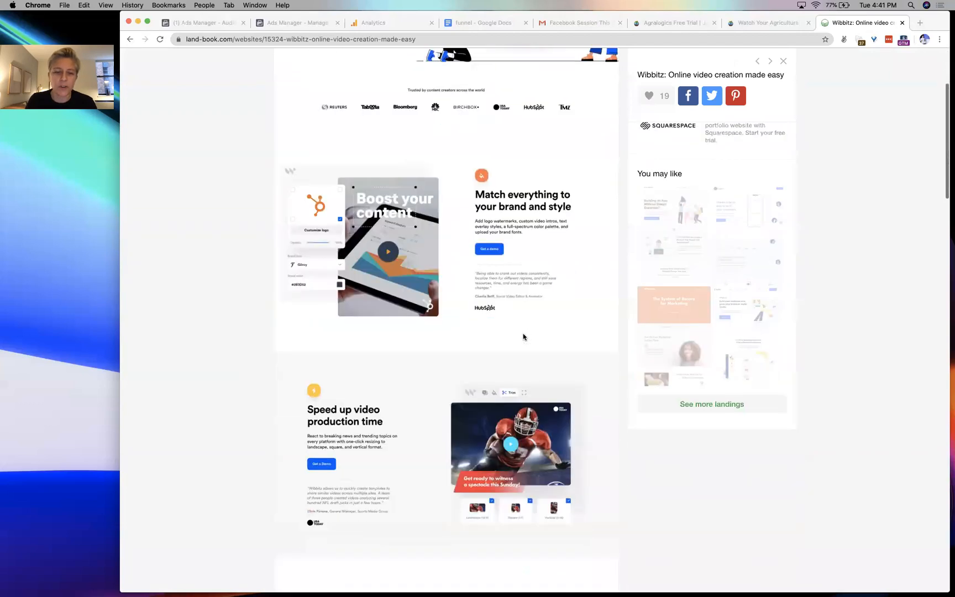
{"action": "scroll", "coordinate": [488, 324], "scroll_direction": "down", "scroll_amount": 1}
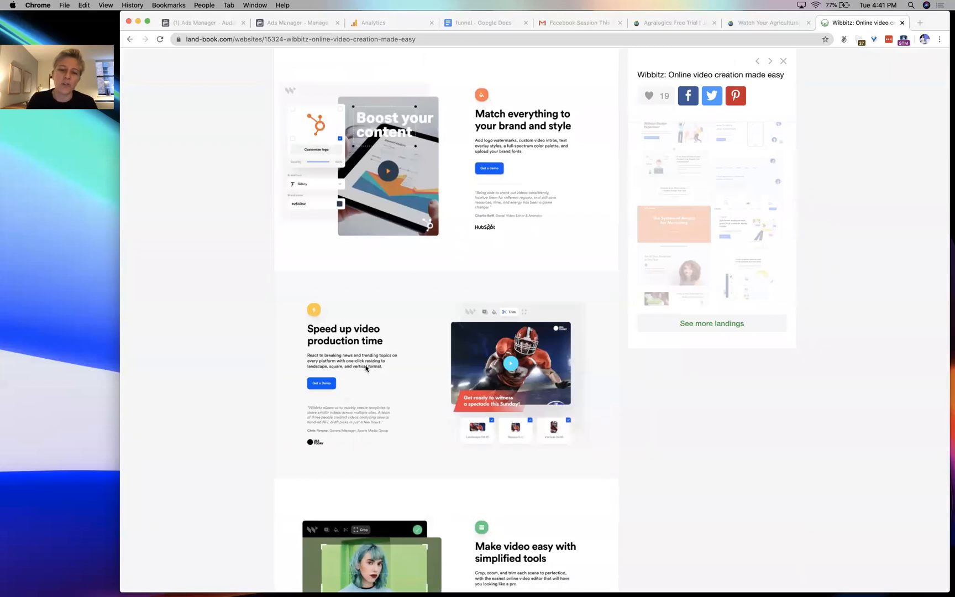
{"action": "scroll", "coordinate": [319, 443], "scroll_direction": "down", "scroll_amount": 5}
{"action": "scroll", "coordinate": [321, 447], "scroll_direction": "down", "scroll_amount": 12}
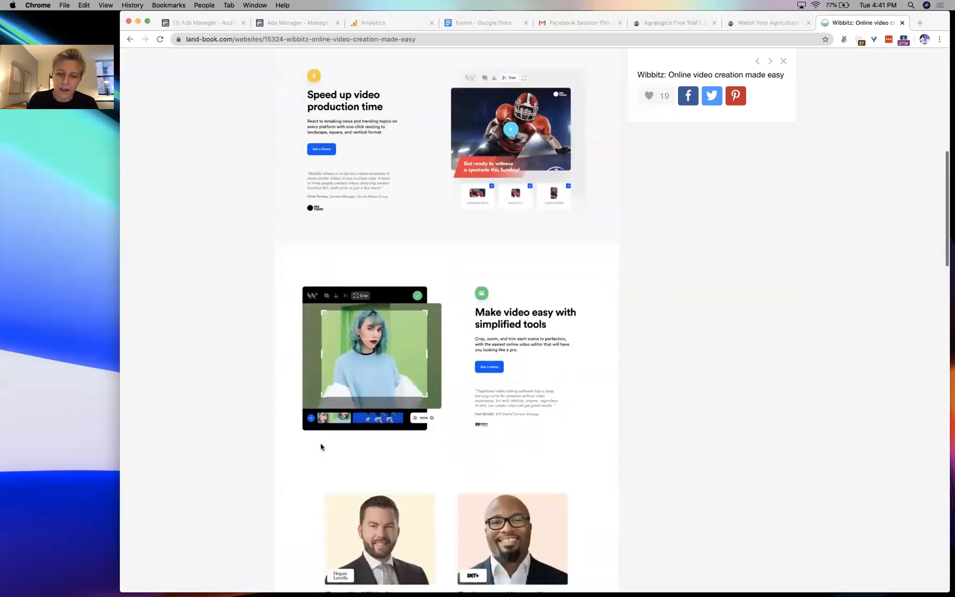
{"action": "scroll", "coordinate": [320, 446], "scroll_direction": "down", "scroll_amount": 20}
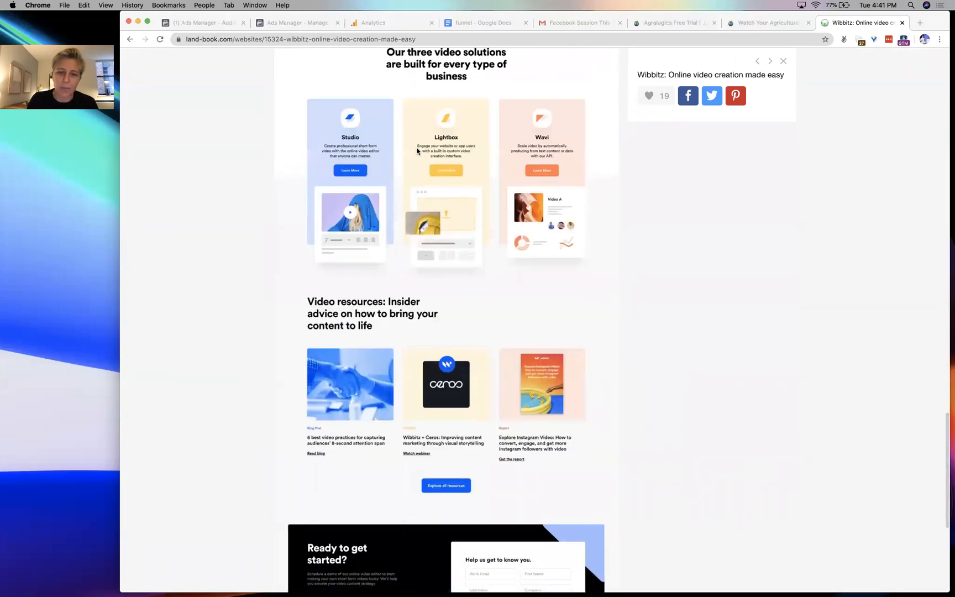
{"action": "scroll", "coordinate": [441, 339], "scroll_direction": "down", "scroll_amount": 6}
{"action": "scroll", "coordinate": [441, 341], "scroll_direction": "down", "scroll_amount": 2}
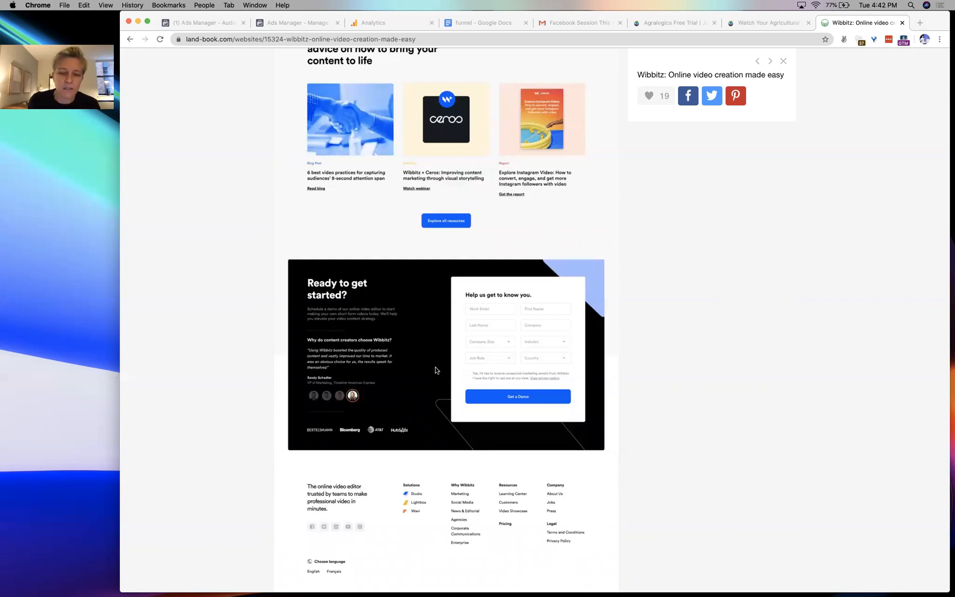
{"action": "scroll", "coordinate": [435, 370], "scroll_direction": "down", "scroll_amount": 1}
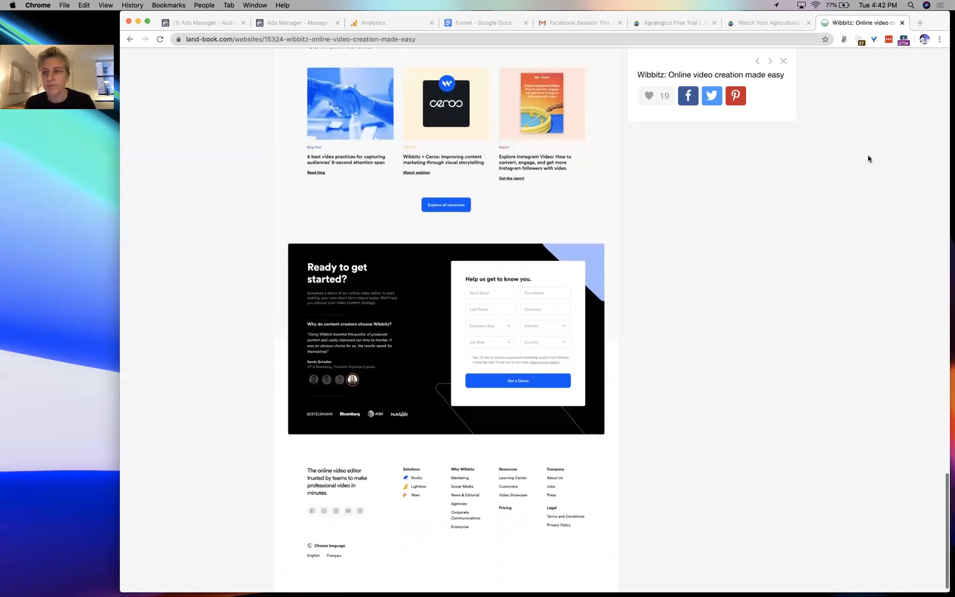
- Close the Wibbitz example's tab, glance at the satellite imaging blog article and return to the Agralogics Free Trial page
{"action": "left_click", "coordinate": [902, 24]}
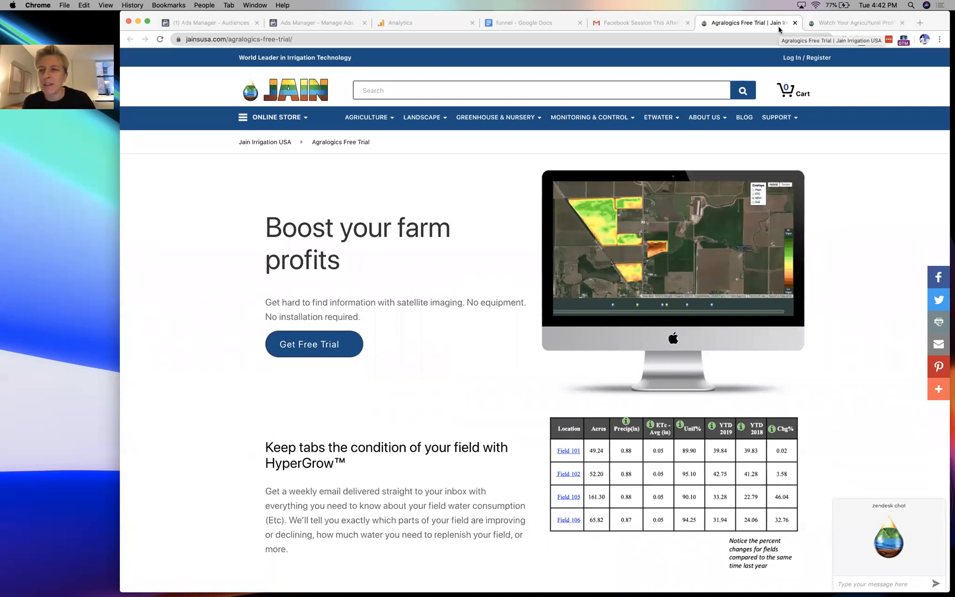
{"action": "left_click", "coordinate": [829, 23]}
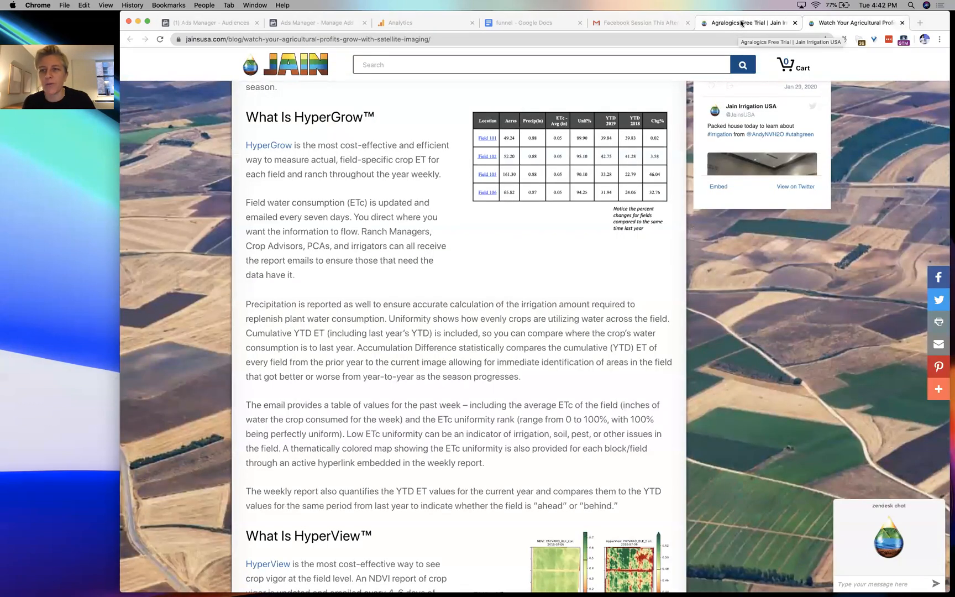
{"action": "left_click", "coordinate": [741, 23]}
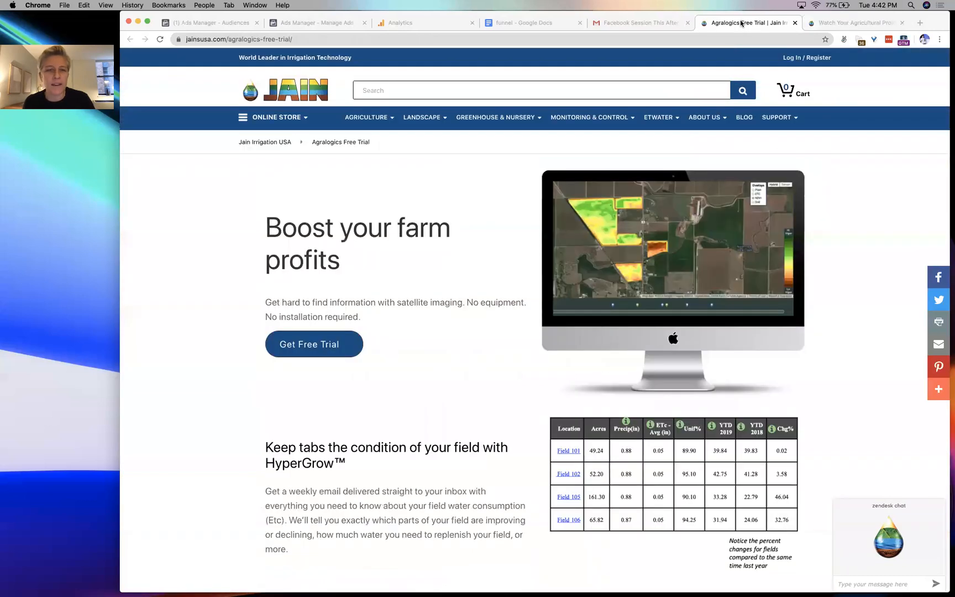
- Return to the Stock Photo ad in Ads Manager and preview it in the Desktop News Feed placement
{"action": "left_click", "coordinate": [304, 23]}
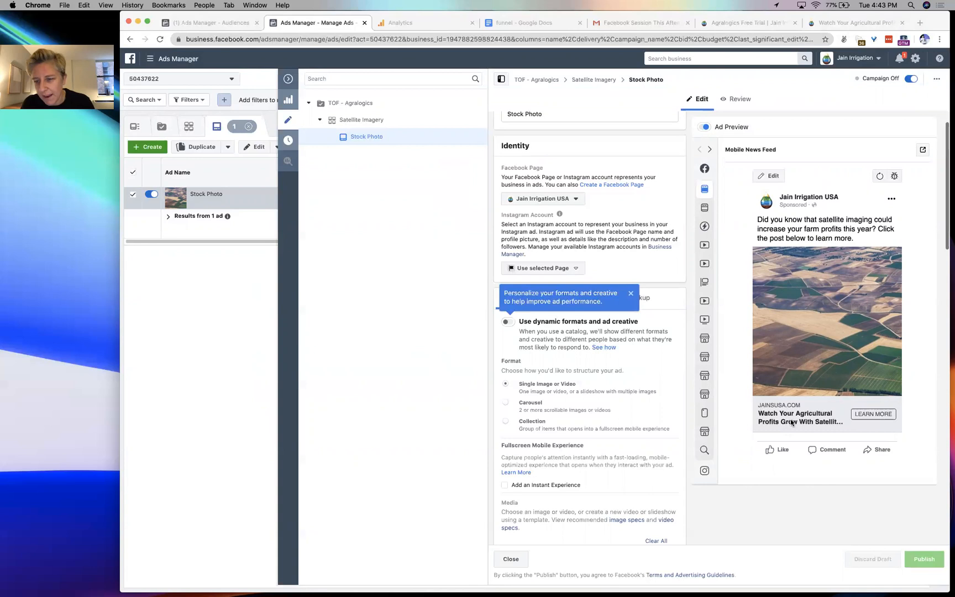
{"action": "mouse_move", "coordinate": [707, 204]}
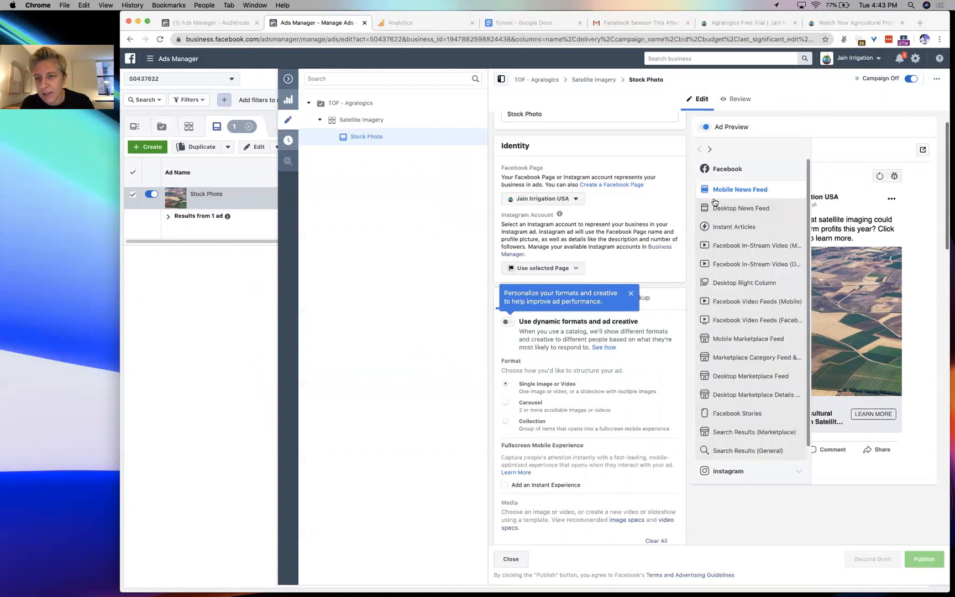
{"action": "left_click", "coordinate": [742, 209]}
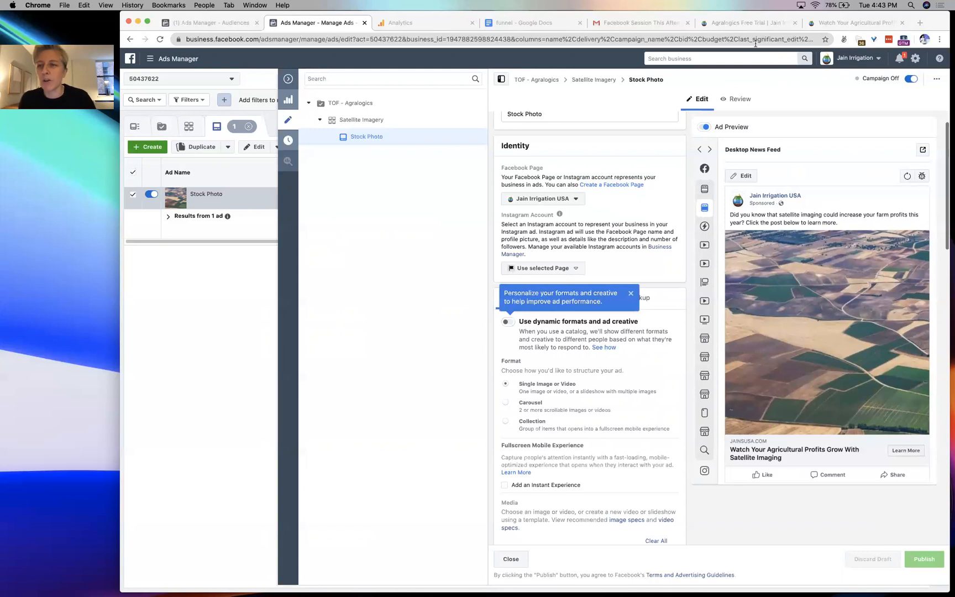
- Return to the Agralogics Free Trial page and compare the HyperView crop vigor images with the opening section's satellite image
{"action": "left_click", "coordinate": [745, 24]}
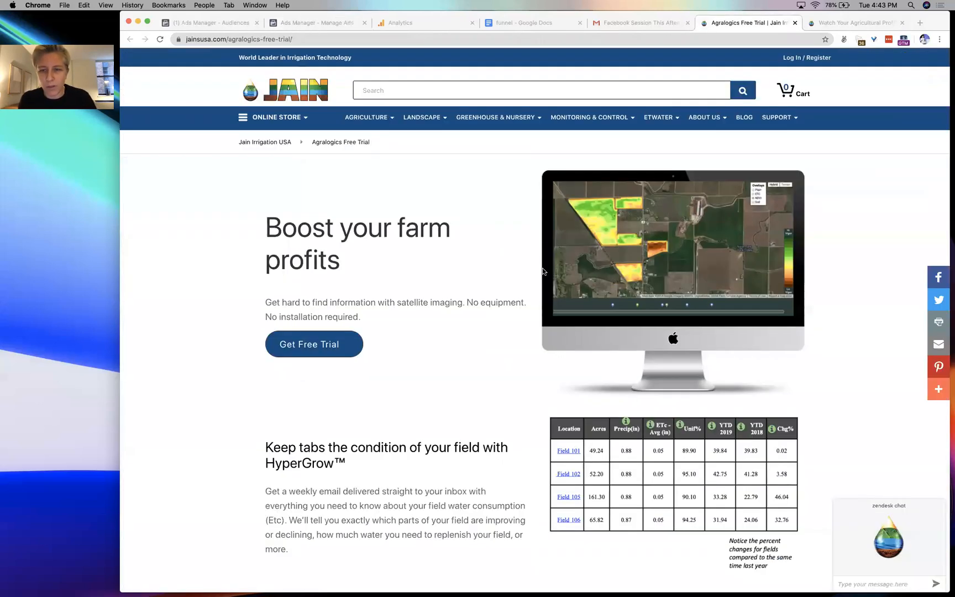
{"action": "scroll", "coordinate": [505, 257], "scroll_direction": "down", "scroll_amount": 10}
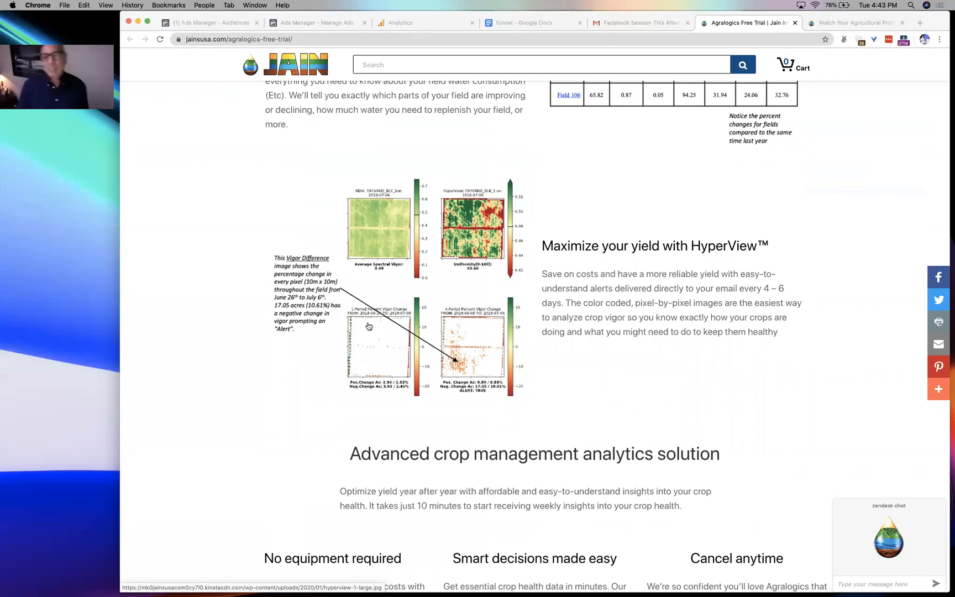
{"action": "scroll", "coordinate": [369, 326], "scroll_direction": "up", "scroll_amount": 10}
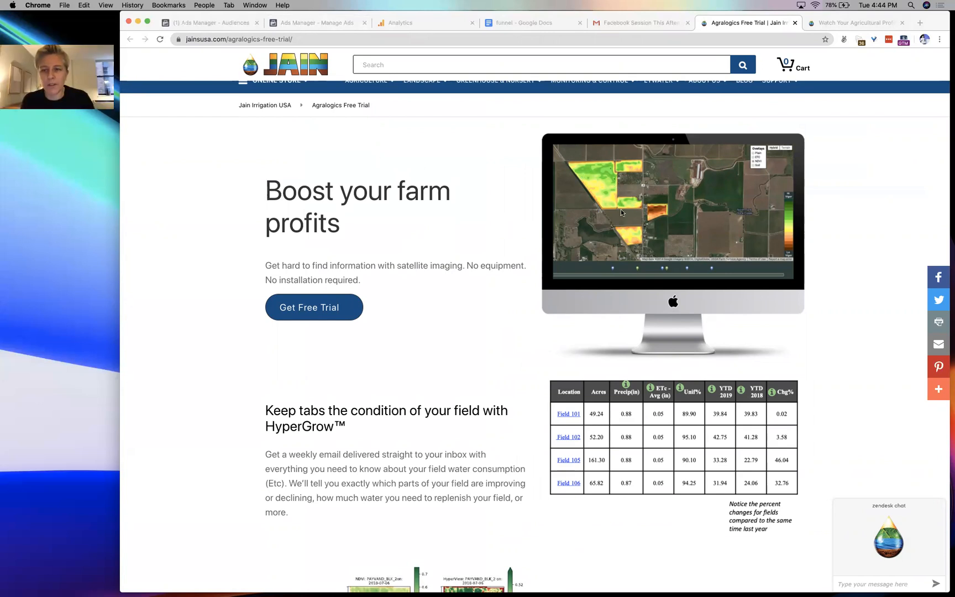
- Capture a screenshot of the four crop vigor images and their Vigor Difference note beside the "Maximize your yield with HyperView" text
{"action": "scroll", "coordinate": [516, 273], "scroll_direction": "down", "scroll_amount": 7}
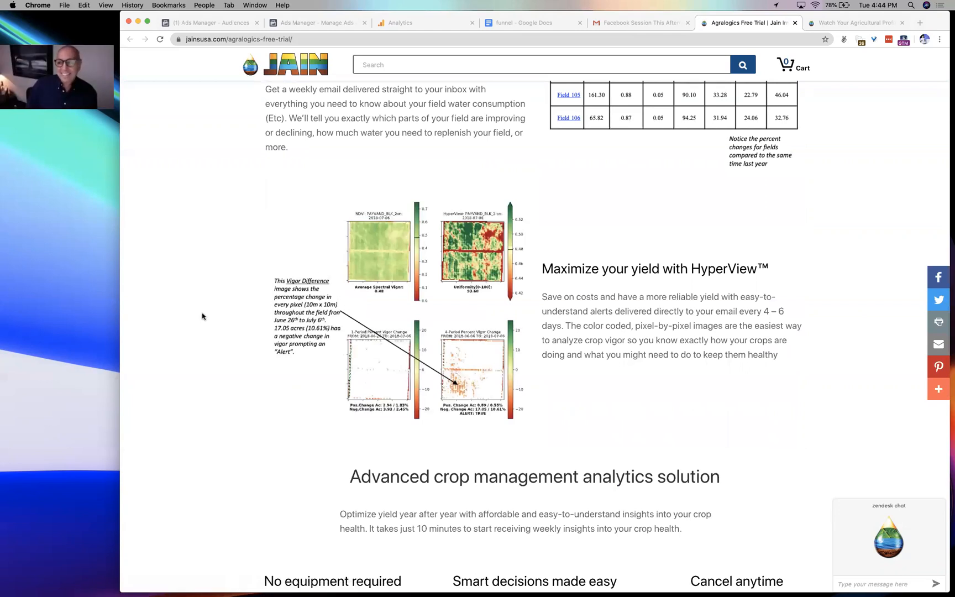
{"action": "key", "text": "super+shift+4"}
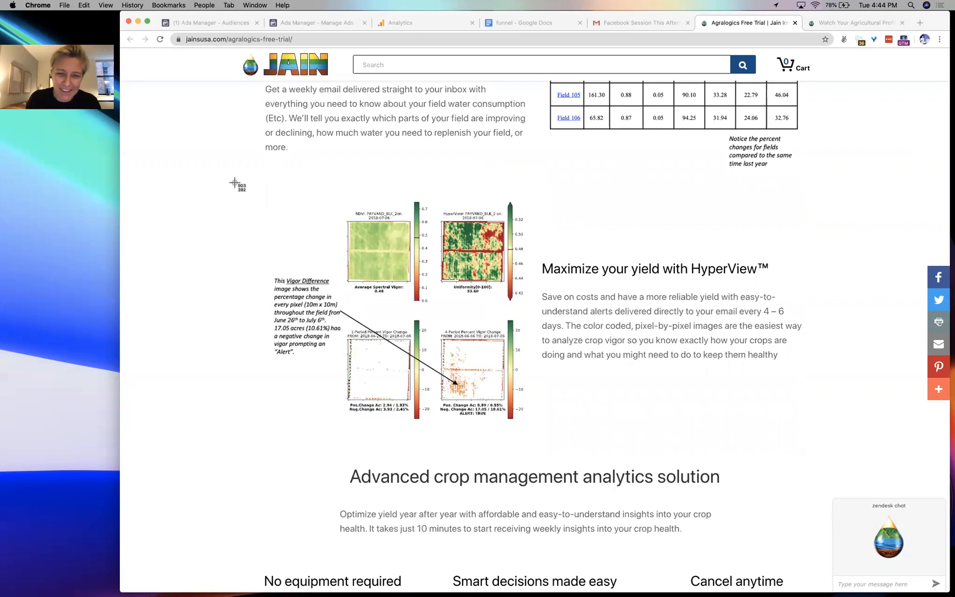
{"action": "left_click_drag", "start_coordinate": [233, 183], "coordinate": [529, 442]}
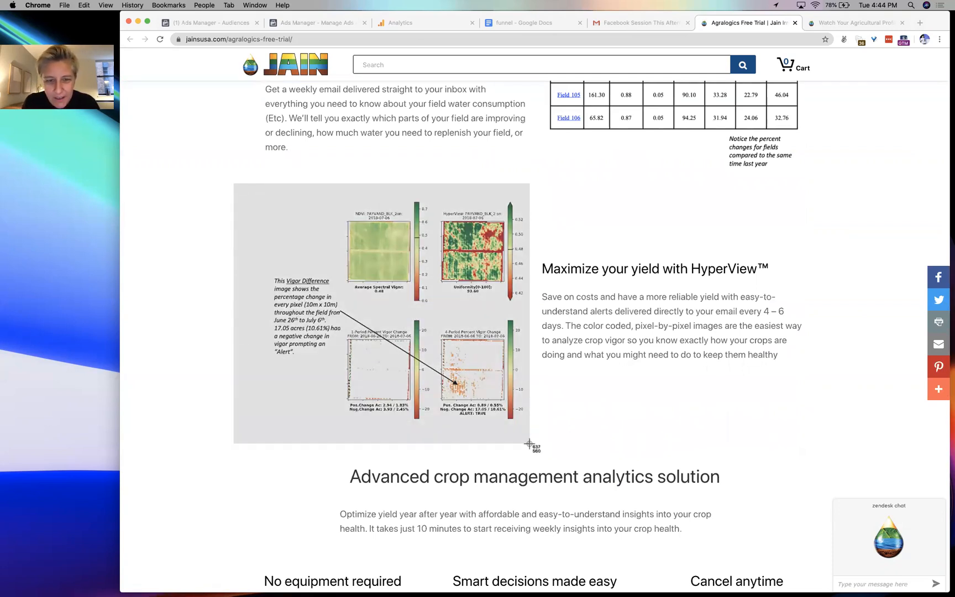
{"action": "left_click_drag", "start_coordinate": [529, 442], "coordinate": [529, 430]}
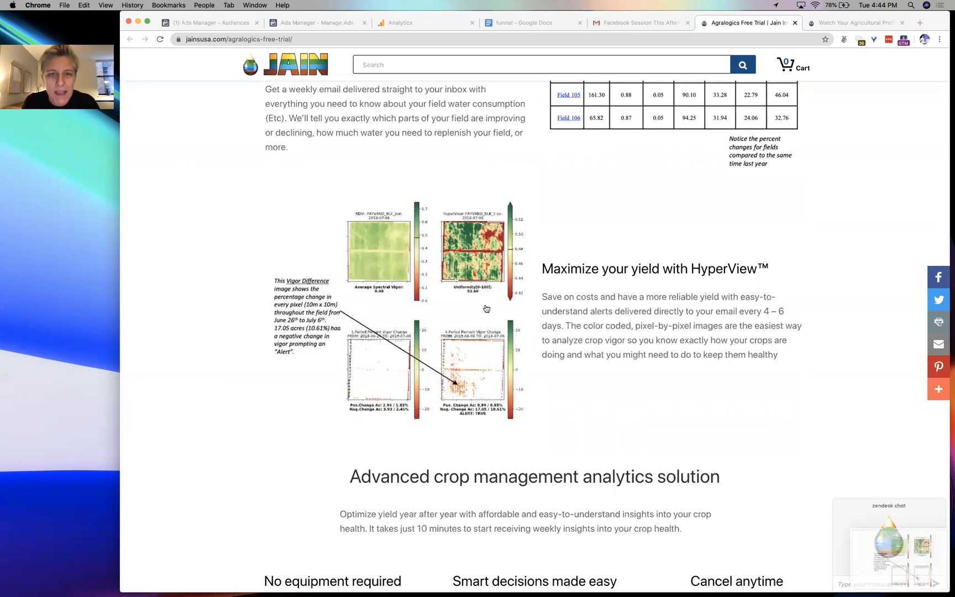
- Switch to Ads Manager and duplicate the Stock Photo ad once within its original campaign, keeping existing reactions, comments and shares shown
{"action": "left_click", "coordinate": [313, 22]}
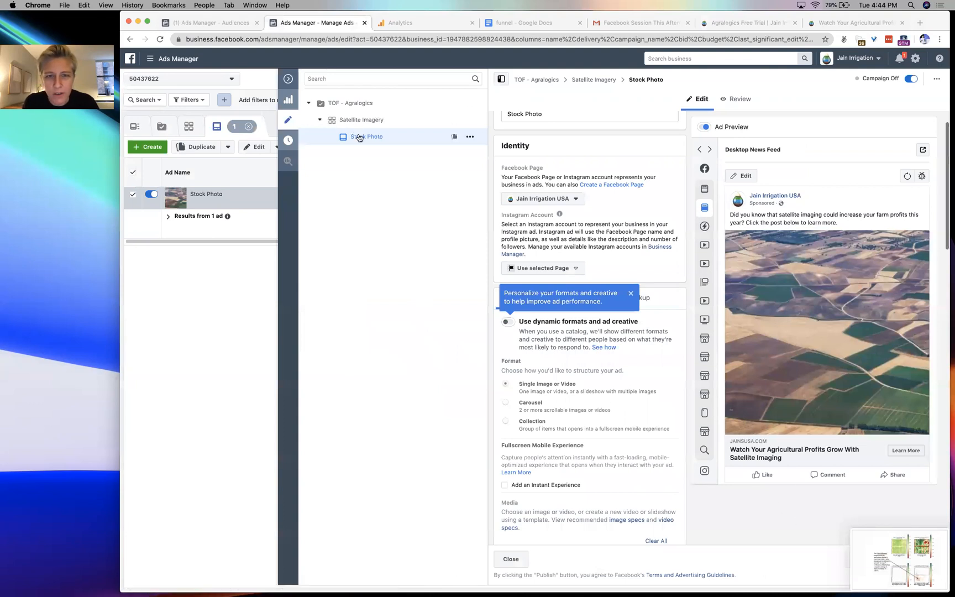
{"action": "left_click", "coordinate": [469, 139]}
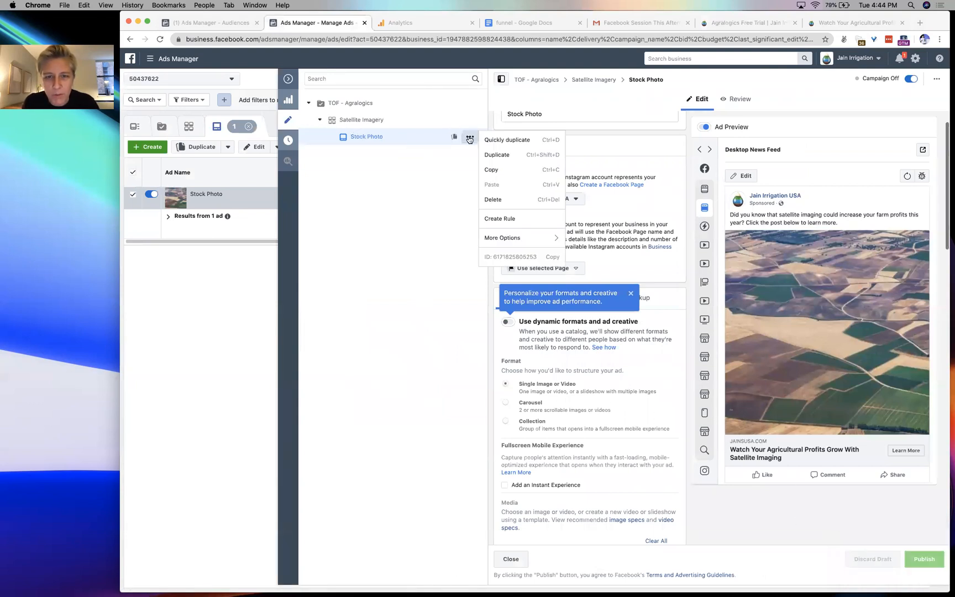
{"action": "left_click", "coordinate": [493, 155]}
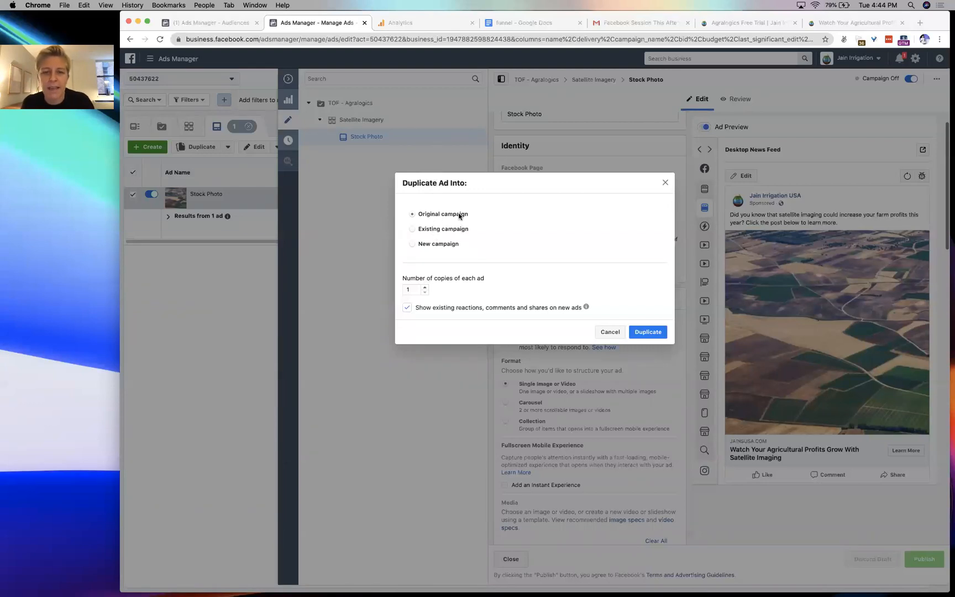
{"action": "left_click", "coordinate": [650, 329]}
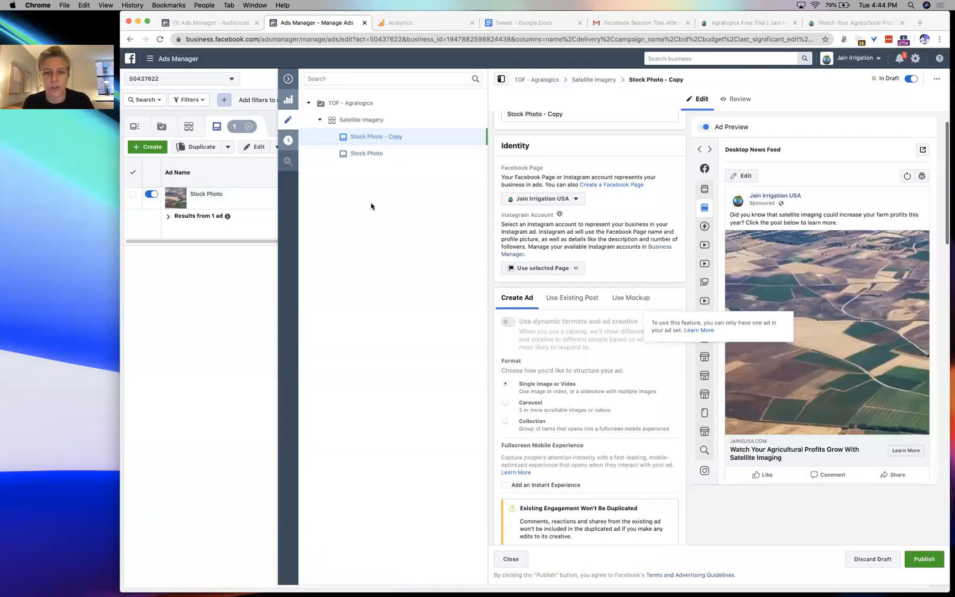
- Rename the duplicated ad as "Satellite Imaging"
{"action": "double_click", "coordinate": [566, 112]}
{"action": "key", "text": "super+a"}
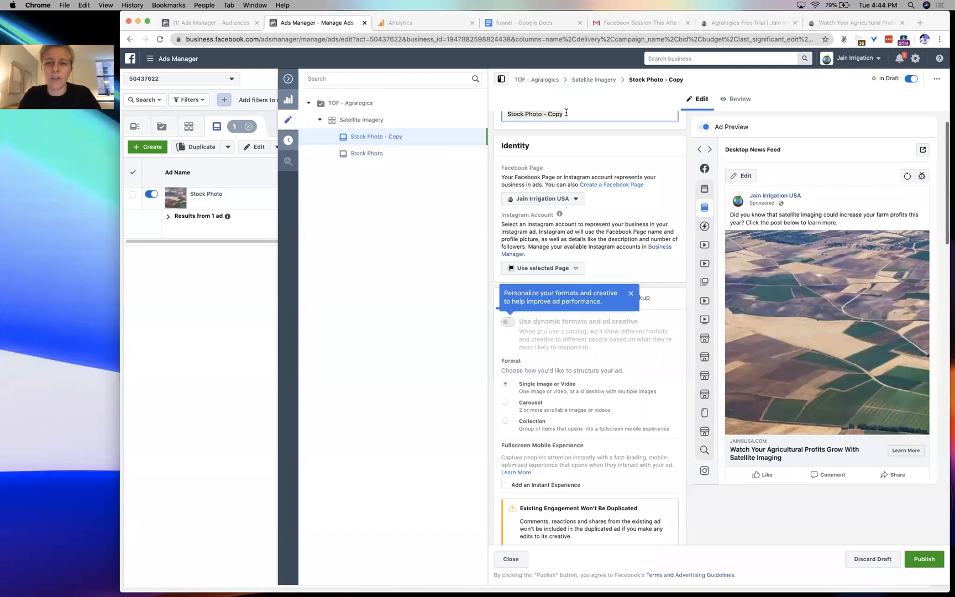
{"action": "key", "text": "BackSpace"}
{"action": "type", "text": "Sa"}
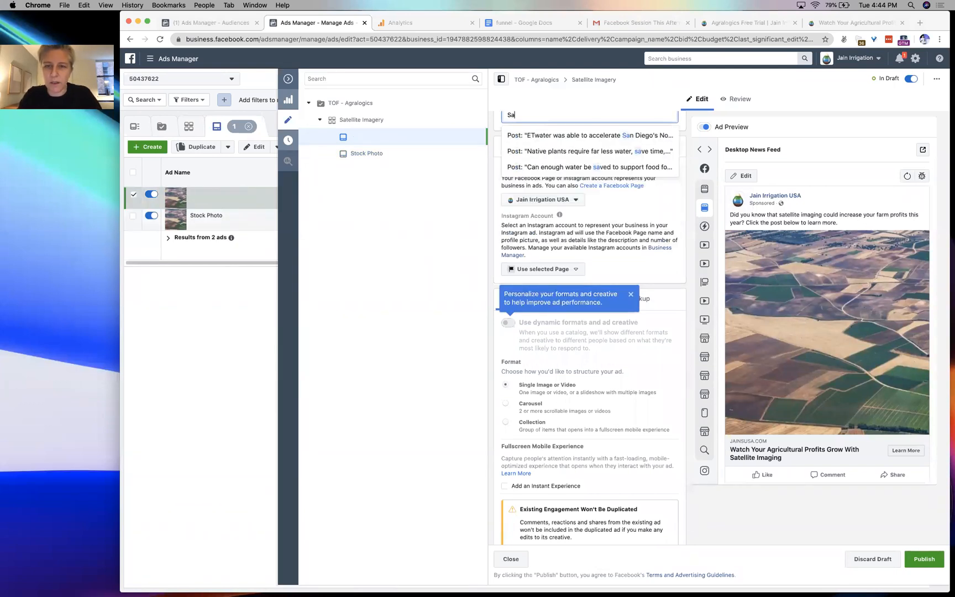
{"action": "type", "text": "tellite "}
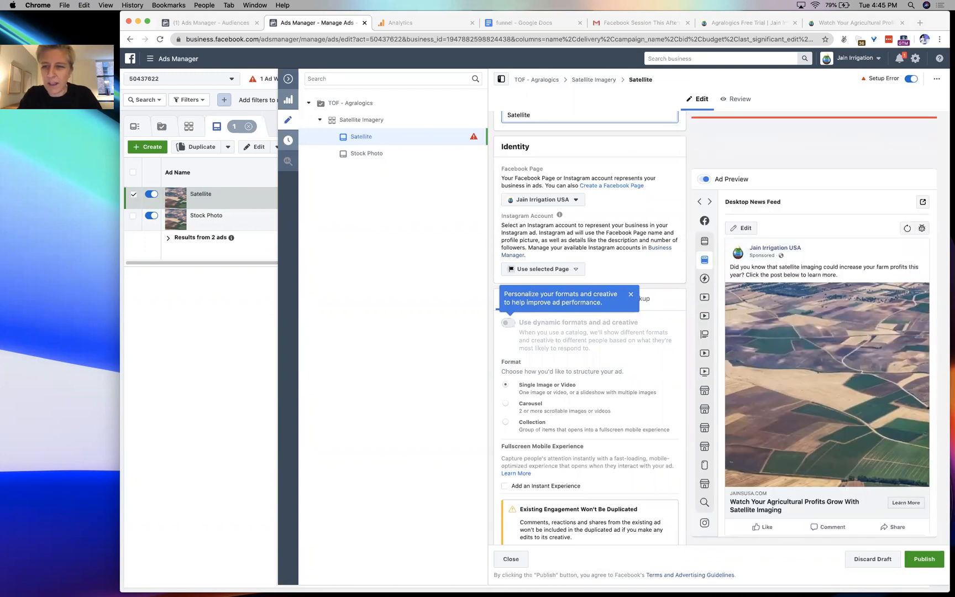
{"action": "type", "text": "Imagery"}
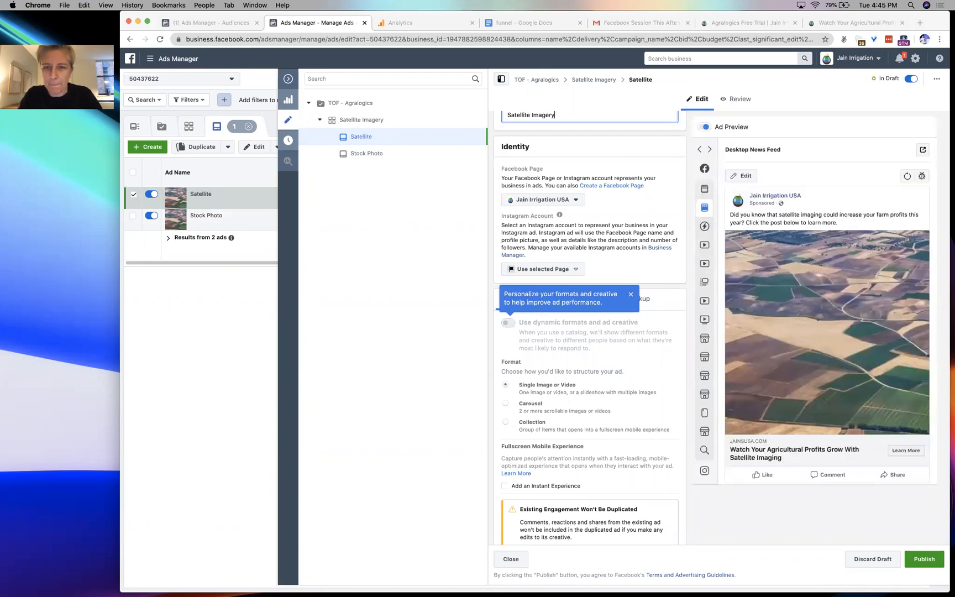
{"action": "key", "text": "BackSpace"}
{"action": "key", "text": "BackSpace"}
{"action": "key", "text": "BackSpace"}
{"action": "type", "text": "ing"}
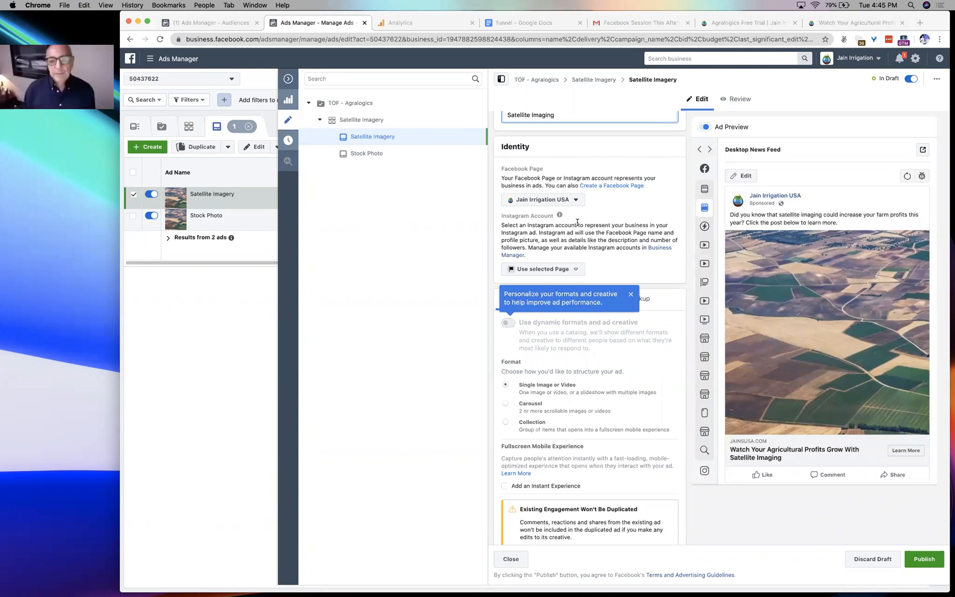
- Remove the placement-specific images from the Satellite Imaging ad and clear its remaining media
{"action": "scroll", "coordinate": [578, 225], "scroll_direction": "up", "scroll_amount": 1}
{"action": "scroll", "coordinate": [635, 257], "scroll_direction": "down", "scroll_amount": 1}
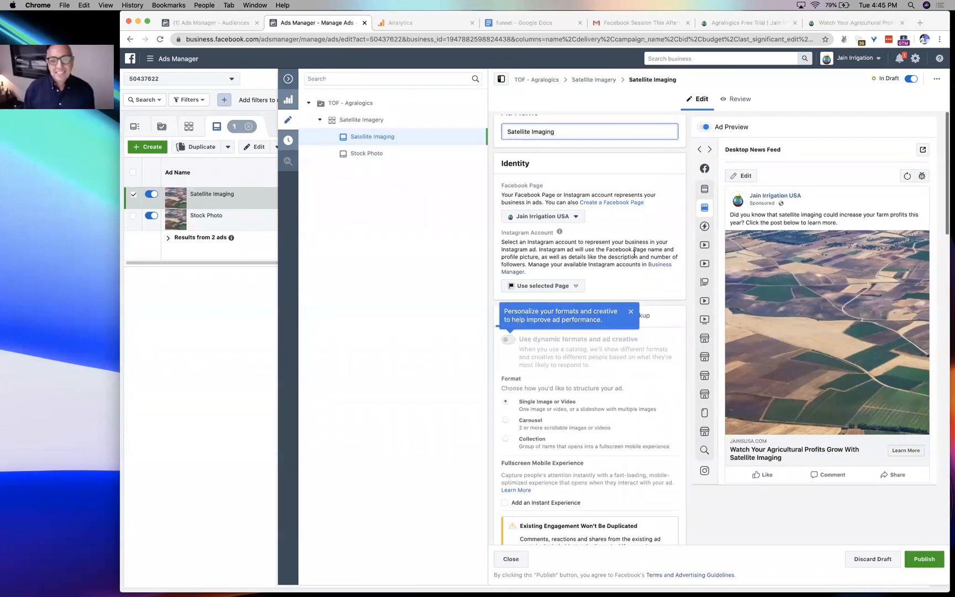
{"action": "scroll", "coordinate": [627, 411], "scroll_direction": "down", "scroll_amount": 5}
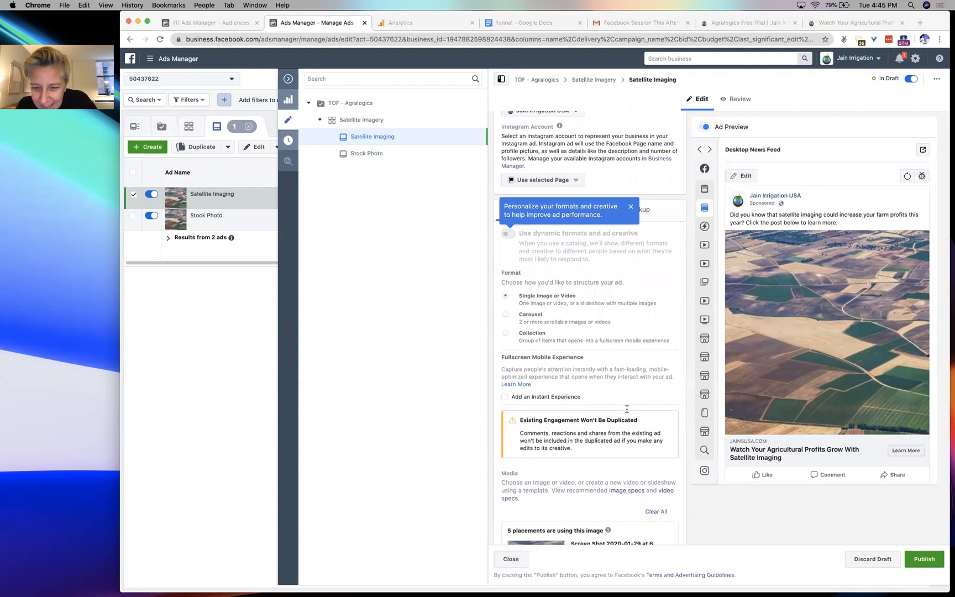
{"action": "scroll", "coordinate": [627, 411], "scroll_direction": "down", "scroll_amount": 4}
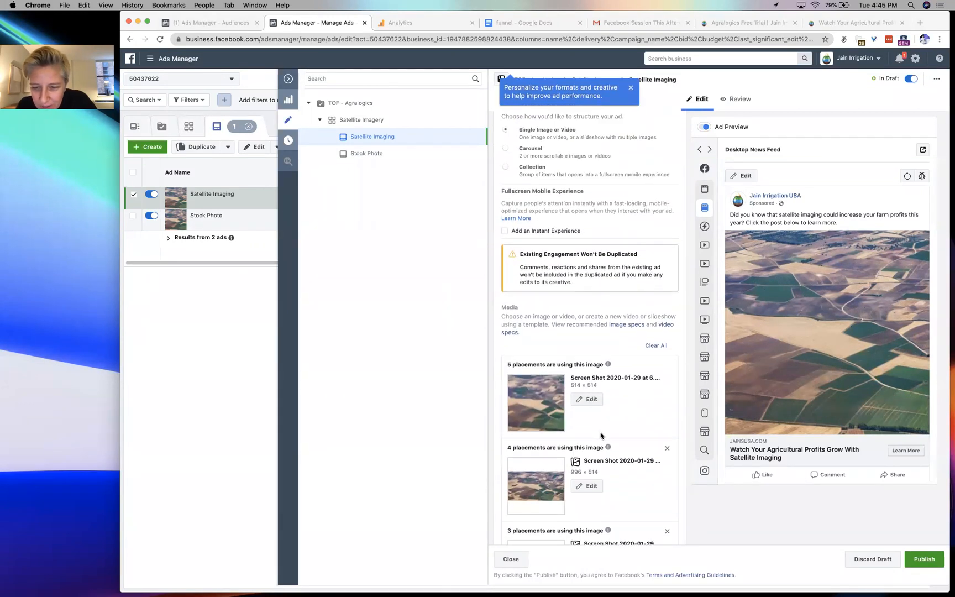
{"action": "mouse_move", "coordinate": [608, 424]}
{"action": "scroll", "coordinate": [634, 366], "scroll_direction": "down", "scroll_amount": 4}
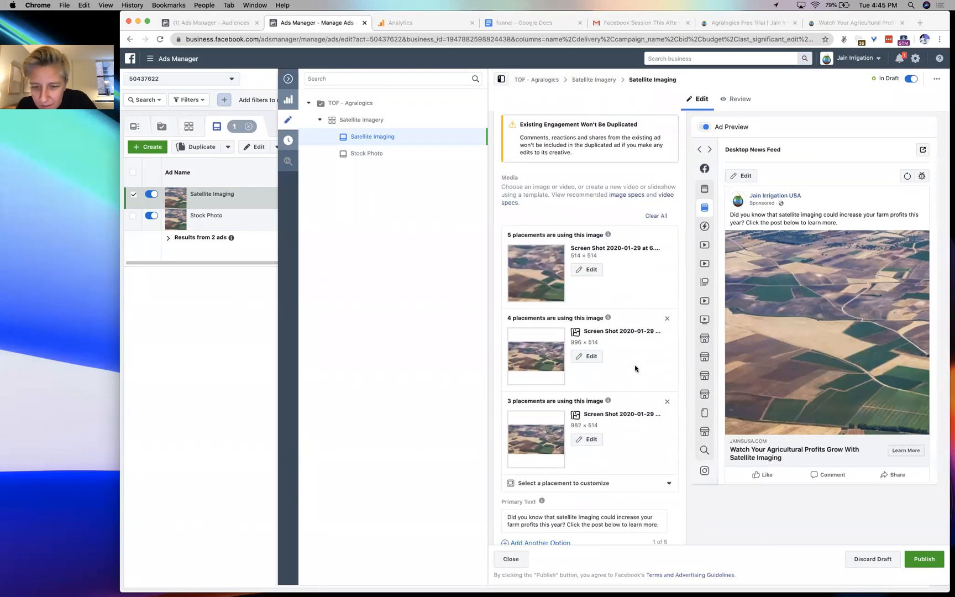
{"action": "left_click", "coordinate": [667, 362]}
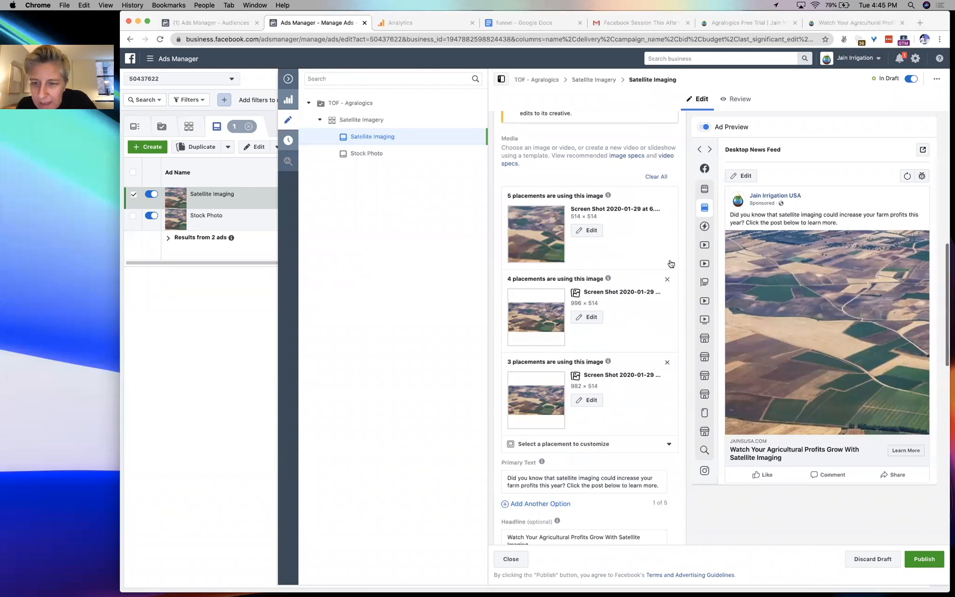
{"action": "left_click", "coordinate": [667, 279]}
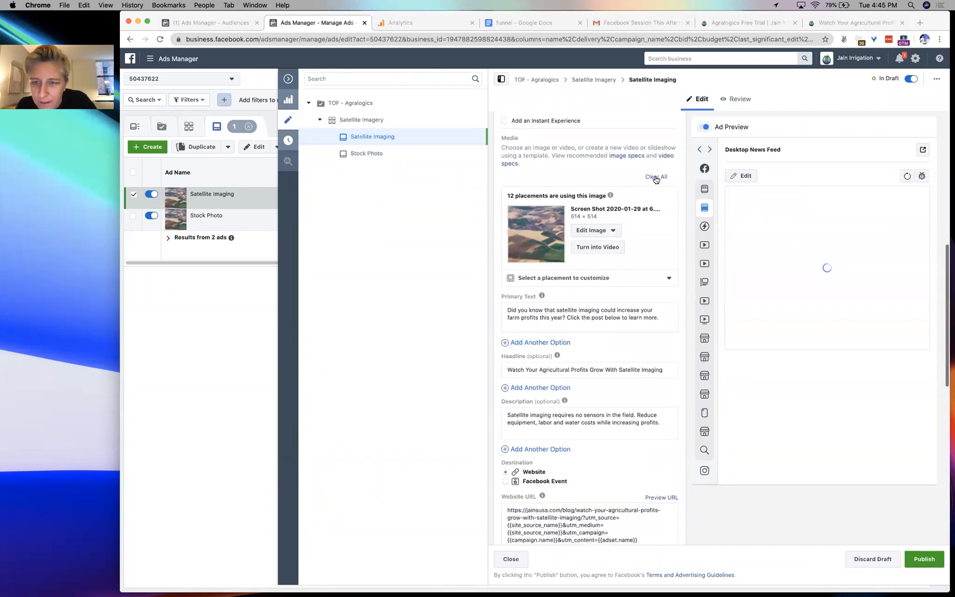
{"action": "left_click", "coordinate": [655, 177]}
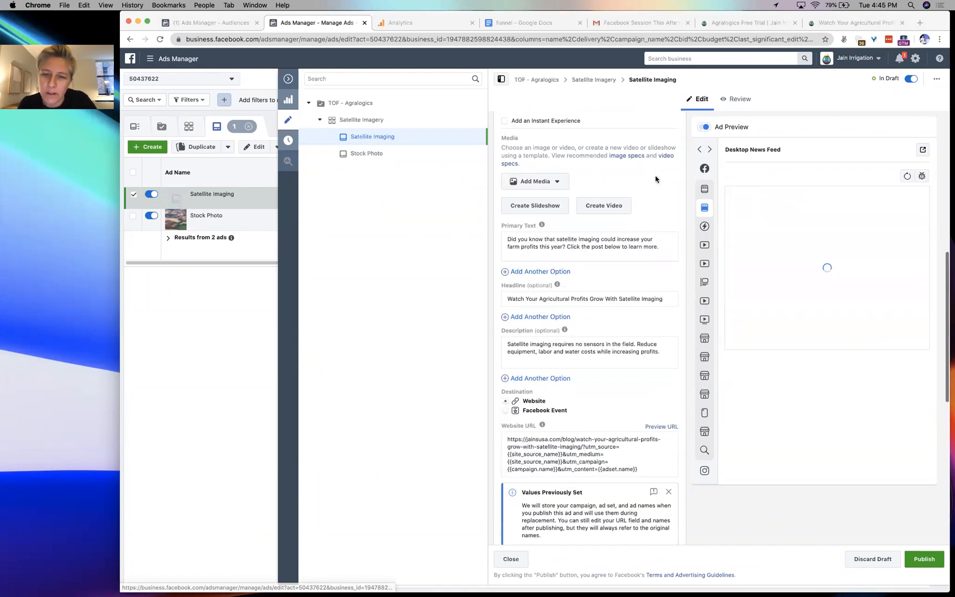
- Upload "Screen Shot 2020-02-04 at 4.44.22 PM" as the Satellite Imaging ad's image, keeping the recommended aspect ratios, and review its placements
{"action": "left_click", "coordinate": [531, 184]}
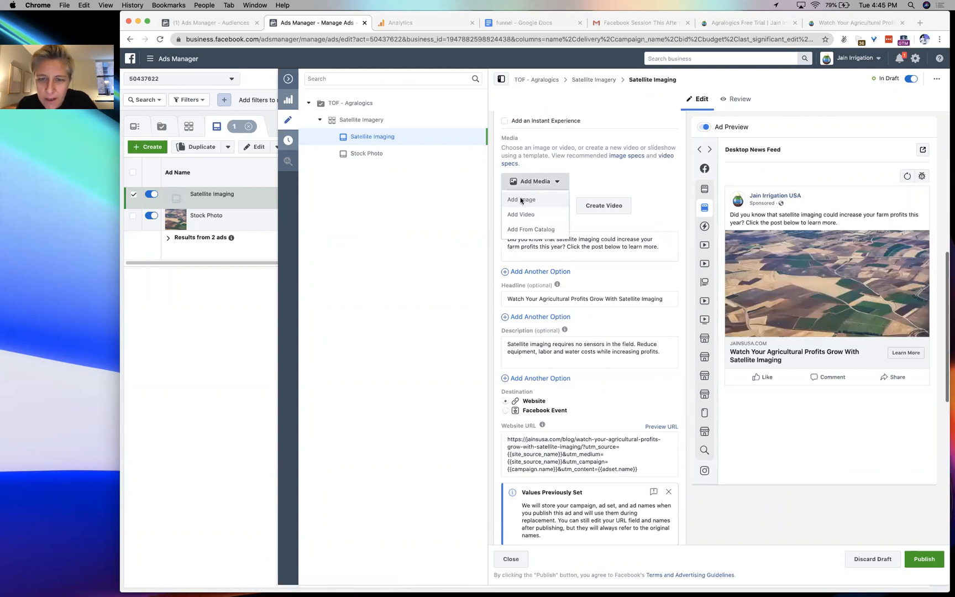
{"action": "left_click", "coordinate": [519, 201]}
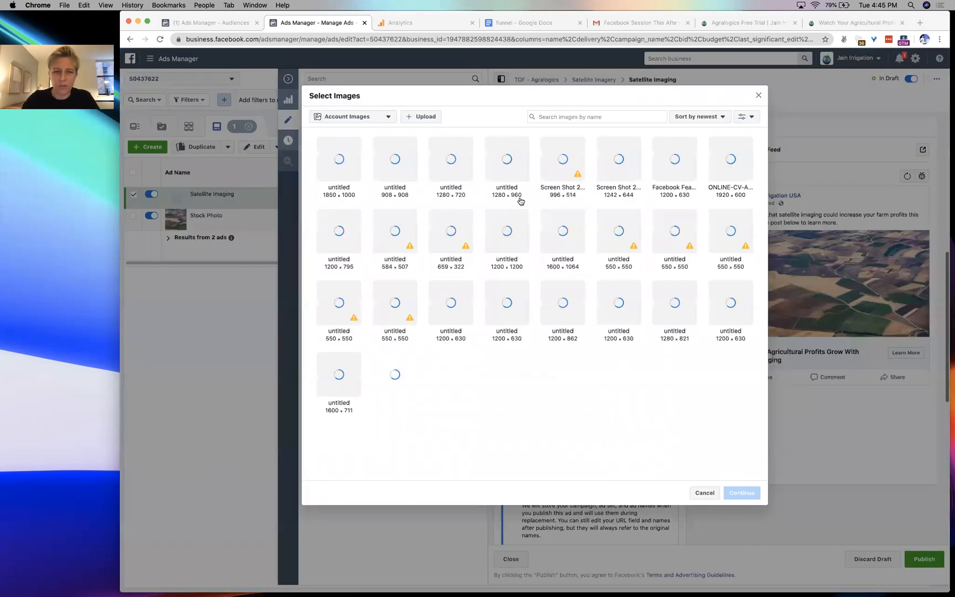
{"action": "left_click", "coordinate": [422, 118]}
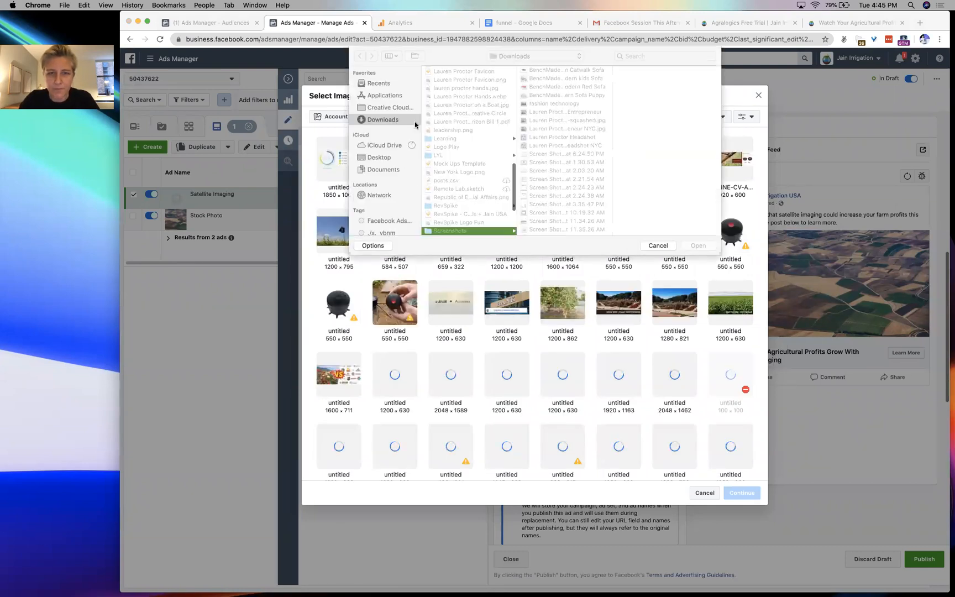
{"action": "scroll", "coordinate": [552, 210], "scroll_direction": "down", "scroll_amount": 10}
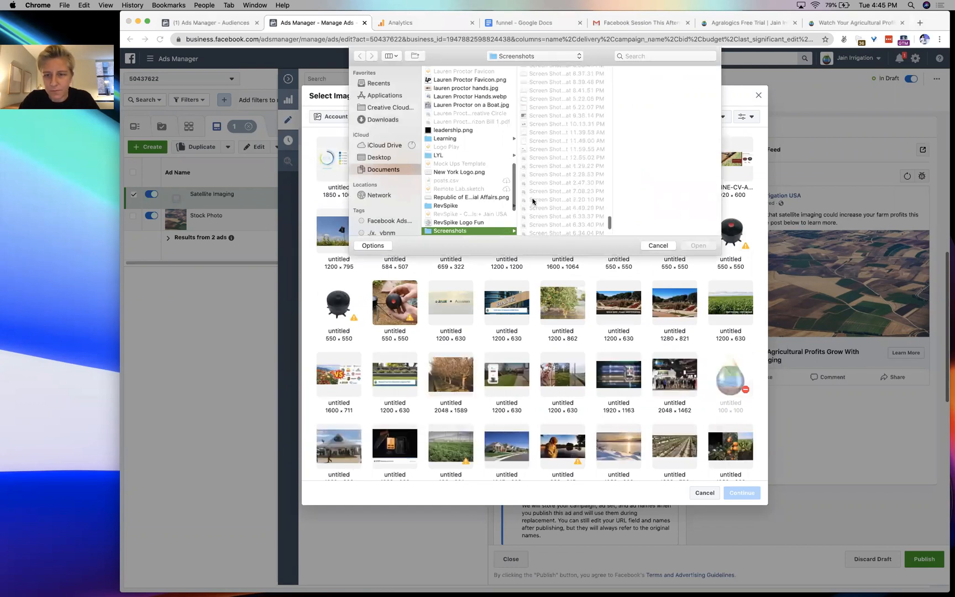
{"action": "left_click", "coordinate": [561, 230]}
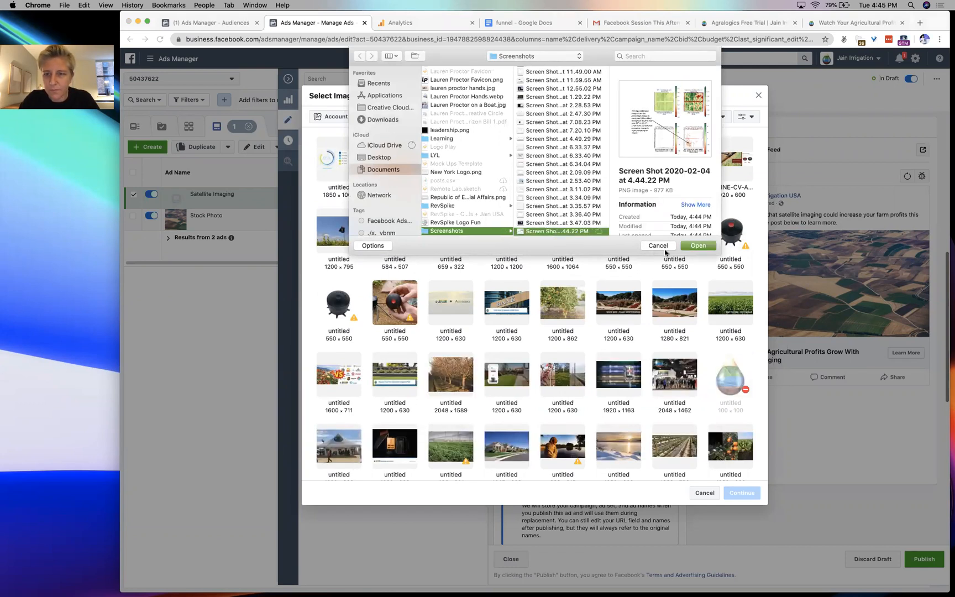
{"action": "left_click", "coordinate": [697, 245]}
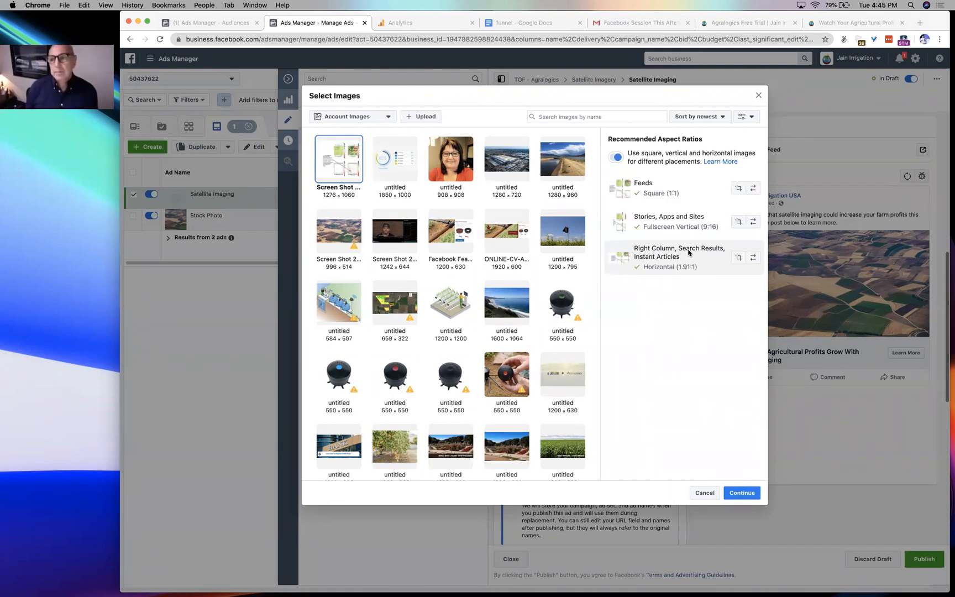
{"action": "left_click", "coordinate": [739, 492]}
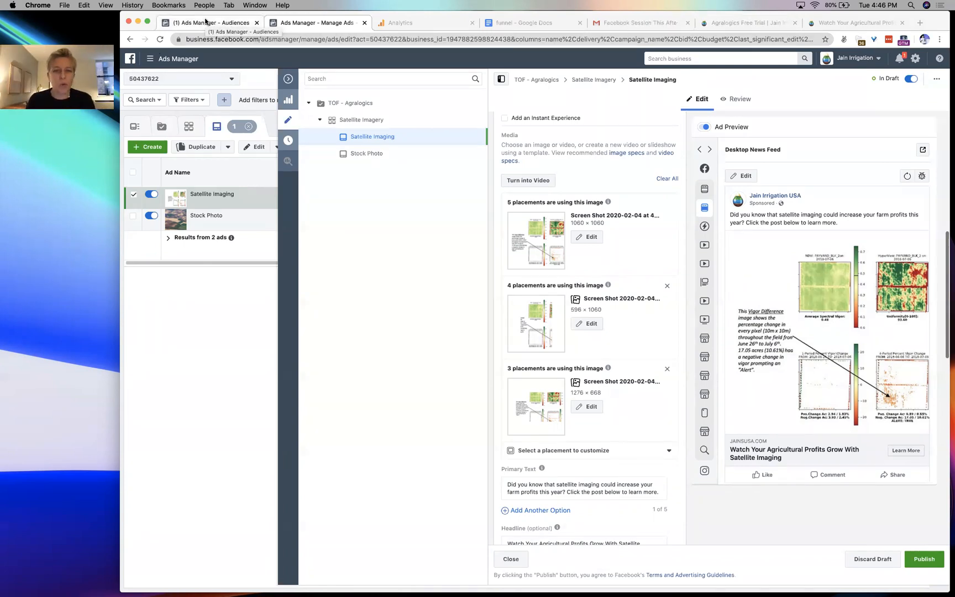
{"action": "mouse_move", "coordinate": [565, 590]}
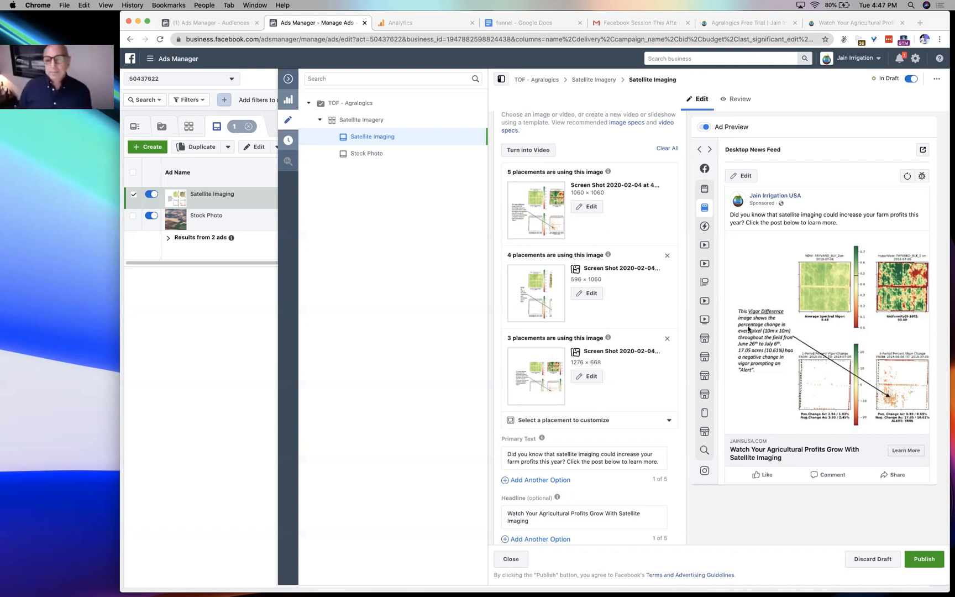
{"action": "scroll", "coordinate": [748, 329], "scroll_direction": "down", "scroll_amount": 2}
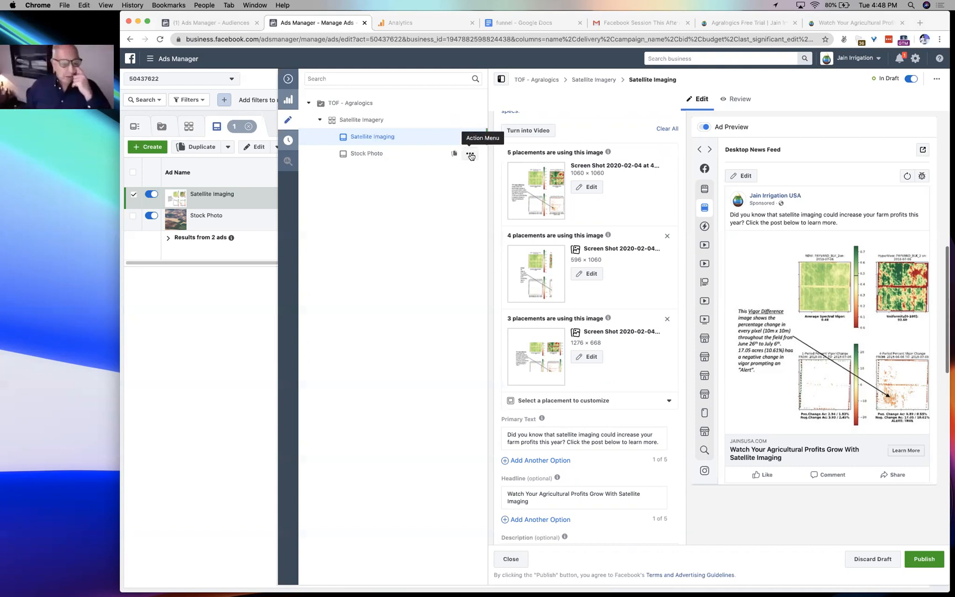
- Rename the Satellite Imagery ad set as "All Growers - California"
{"action": "left_click", "coordinate": [353, 105]}
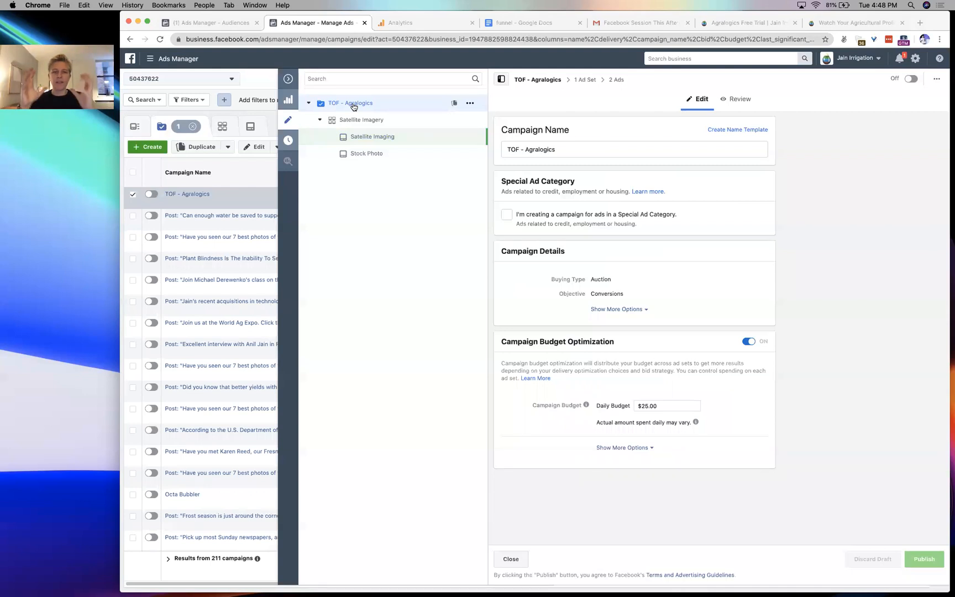
{"action": "left_click", "coordinate": [365, 122]}
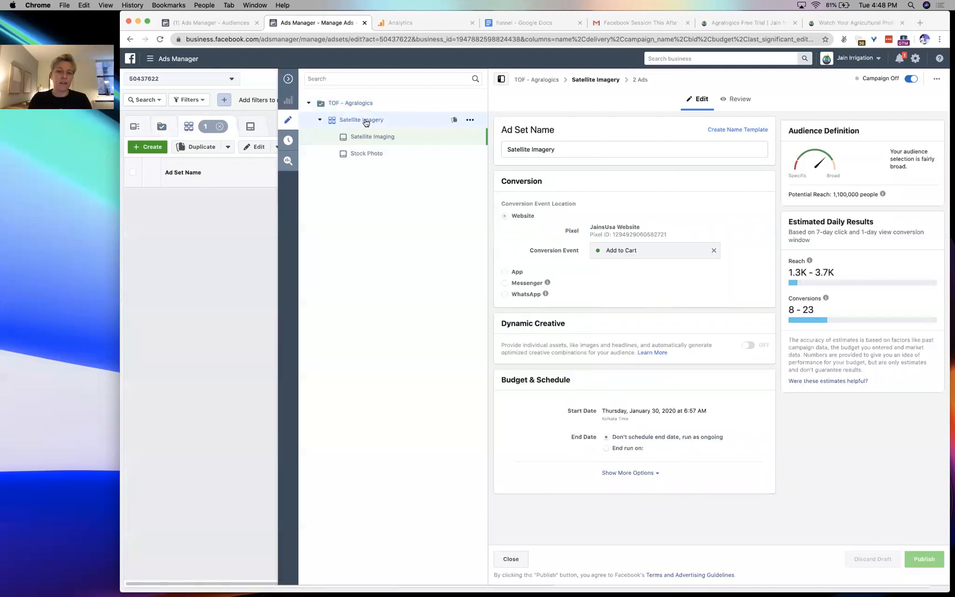
{"action": "left_click", "coordinate": [618, 145]}
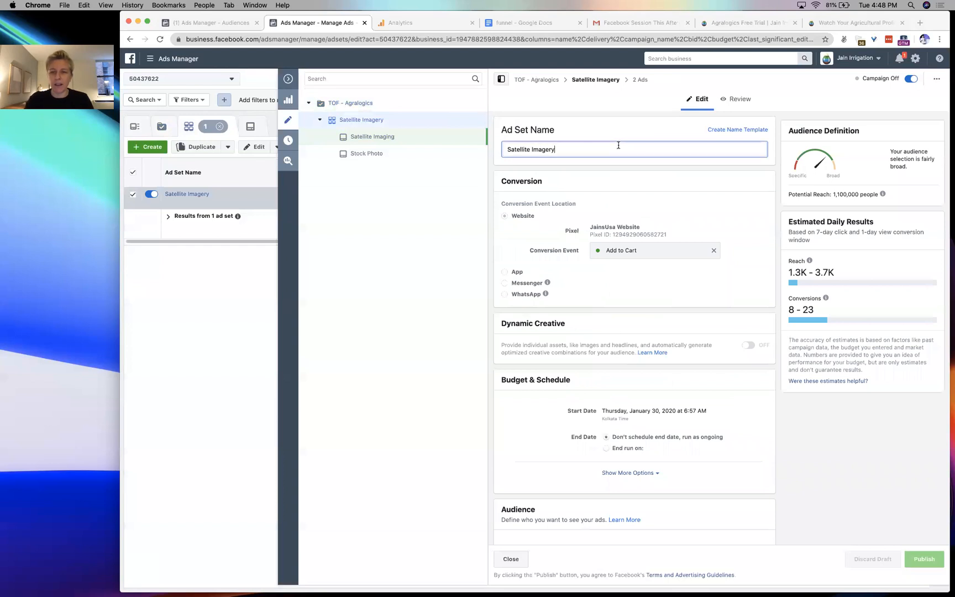
{"action": "triple_click", "coordinate": [591, 150]}
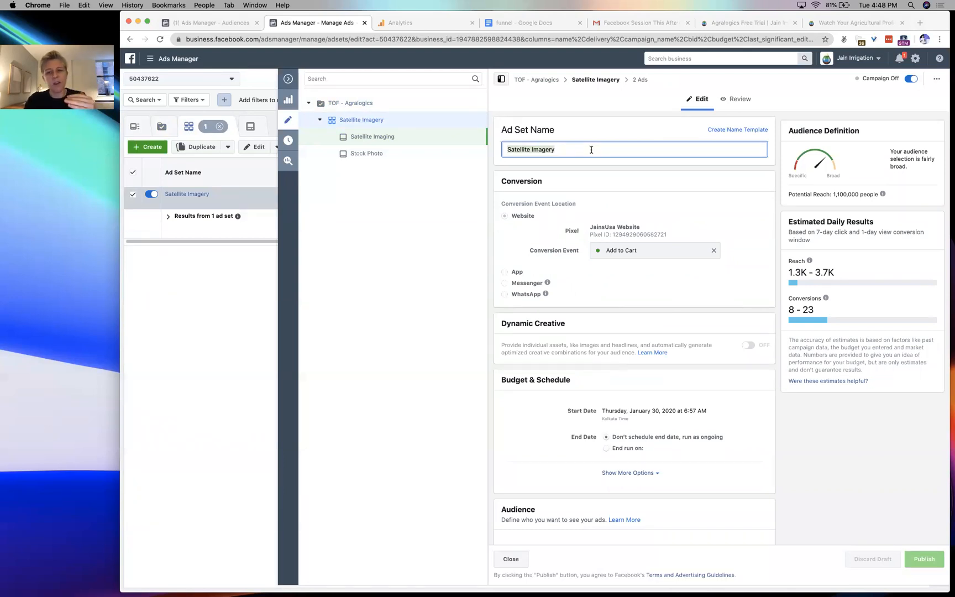
{"action": "type", "text": "All Growers "}
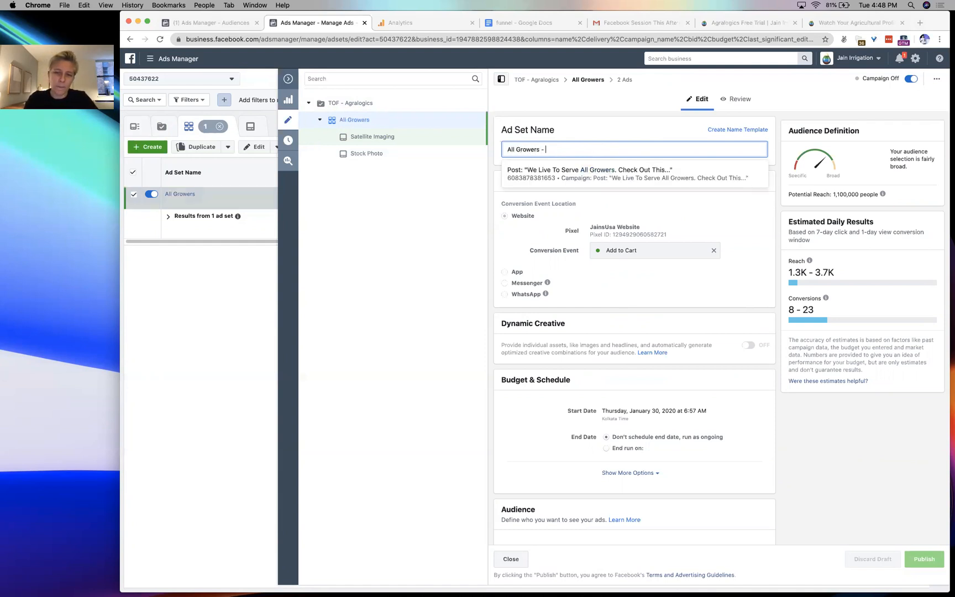
{"action": "type", "text": "- California"}
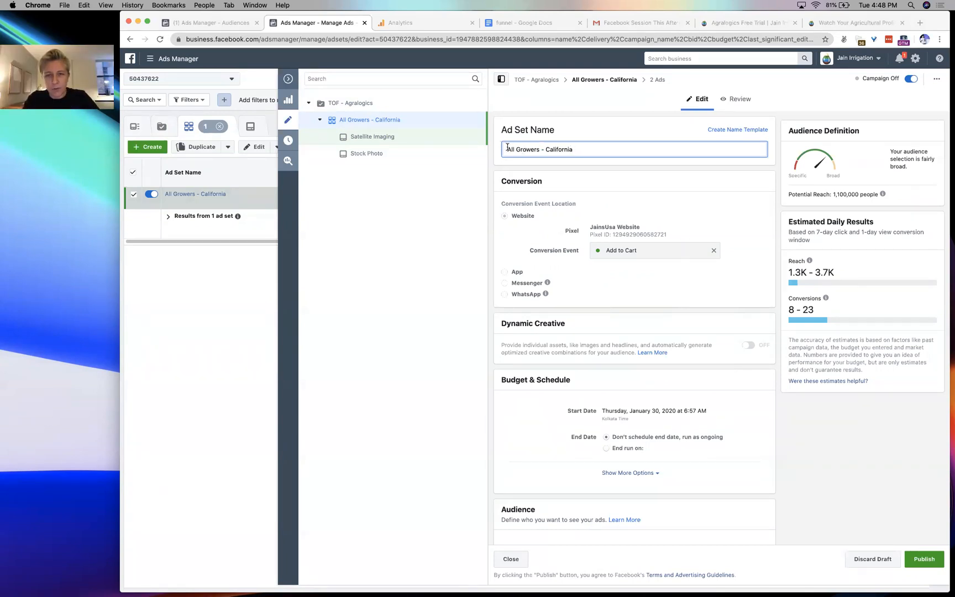
- Rename the TOF - Agralogics campaign as "TOF - Agralogics Free 30 Day Trial"
{"action": "left_click", "coordinate": [370, 105]}
{"action": "type", "text": "Fre"}
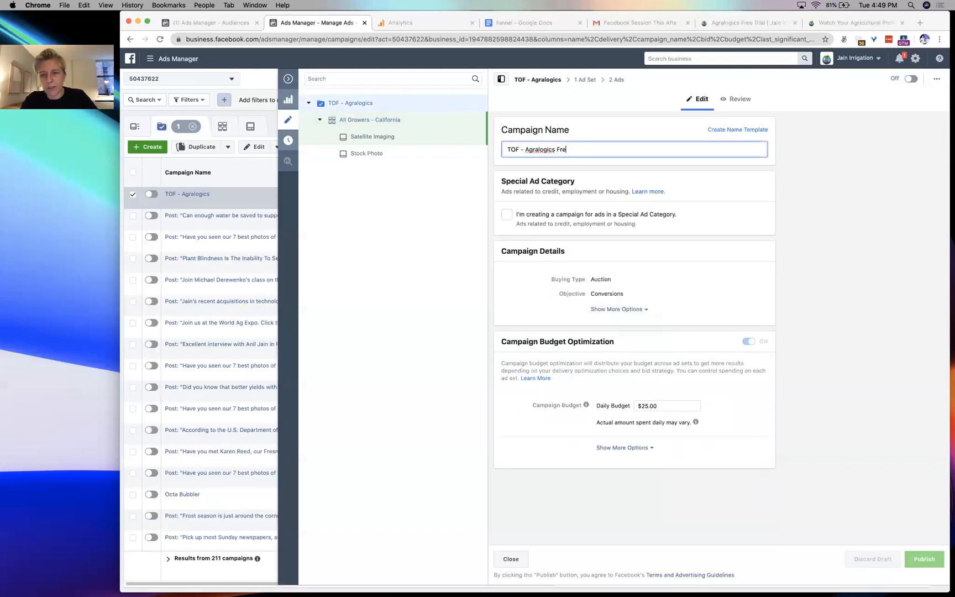
{"action": "type", "text": "e 30 Day Trial"}
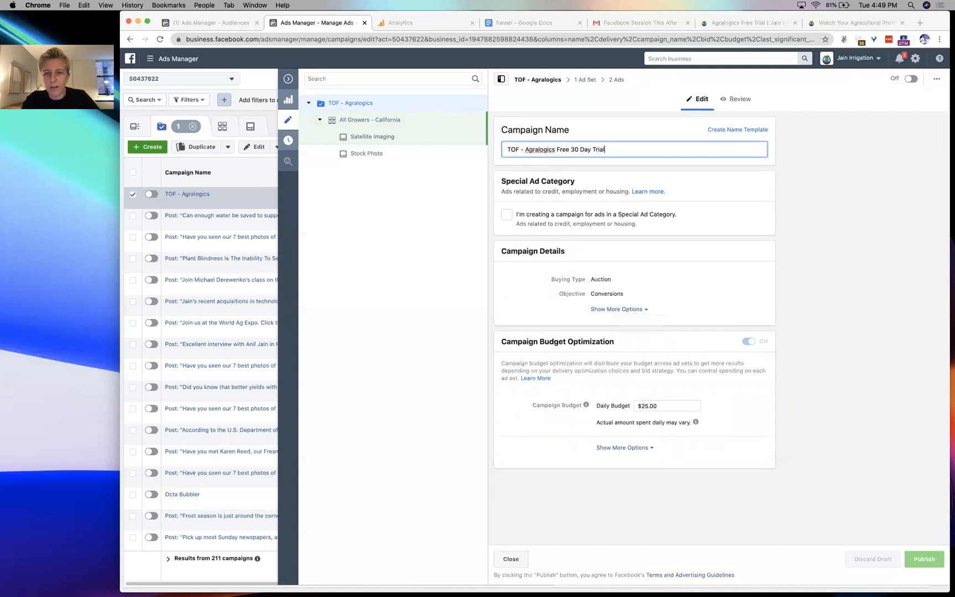
{"action": "left_click", "coordinate": [397, 247]}
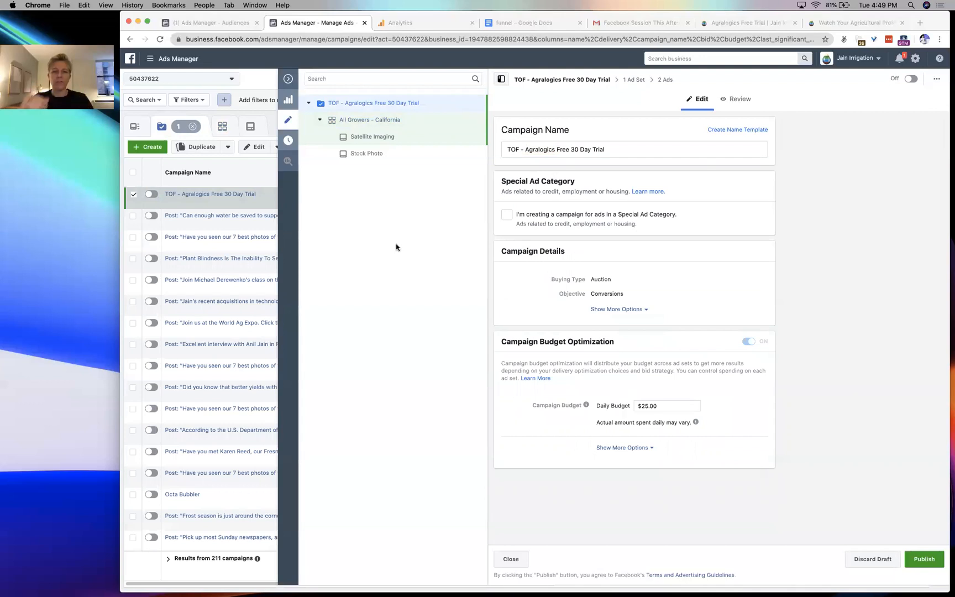
- Duplicate the Stock Photo ad once within its original campaign, showing existing reactions, comments and shares, and select the copy's name for editing
{"action": "left_click", "coordinate": [357, 120]}
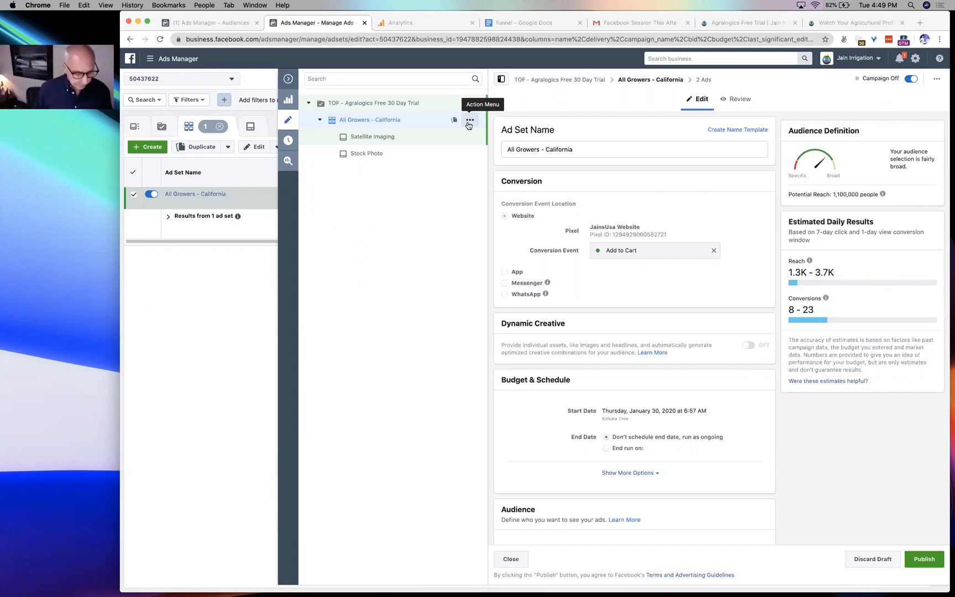
{"action": "left_click", "coordinate": [386, 143]}
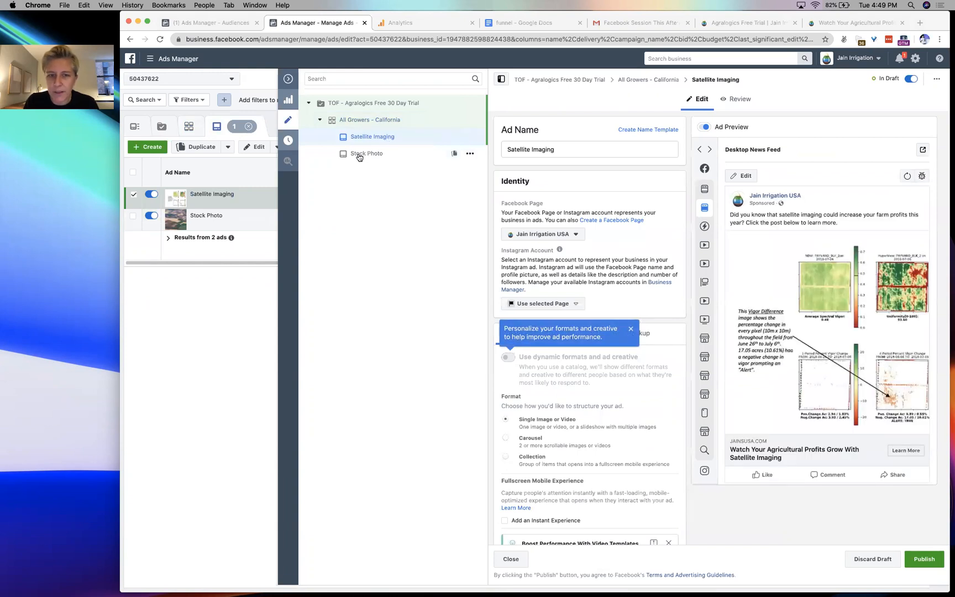
{"action": "left_click", "coordinate": [359, 155]}
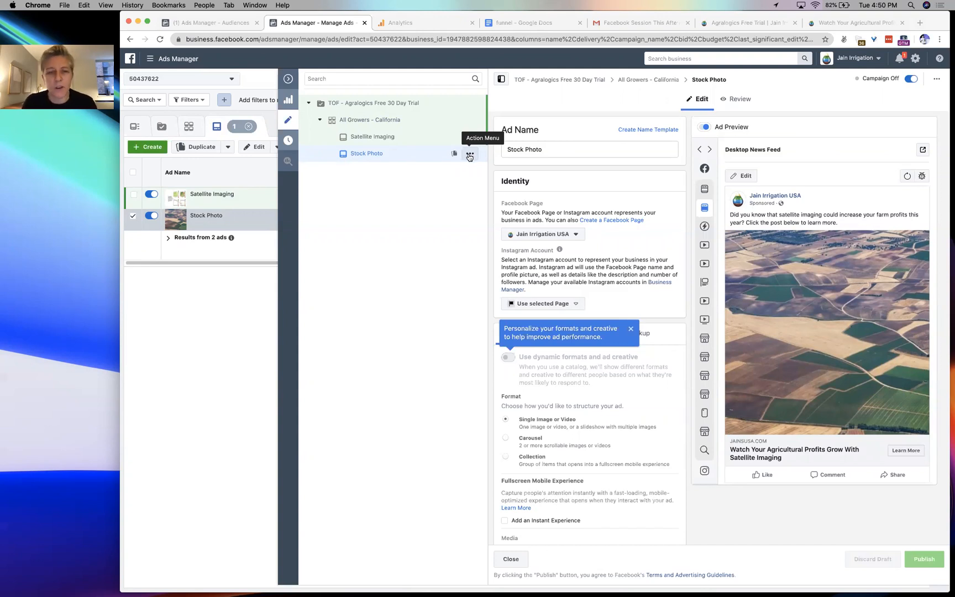
{"action": "left_click", "coordinate": [469, 157]}
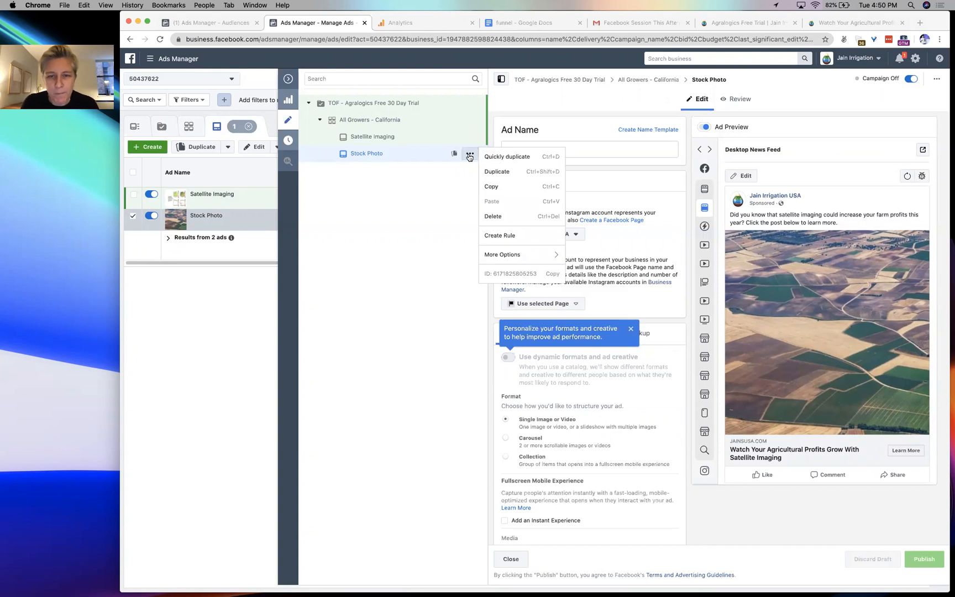
{"action": "left_click", "coordinate": [492, 171]}
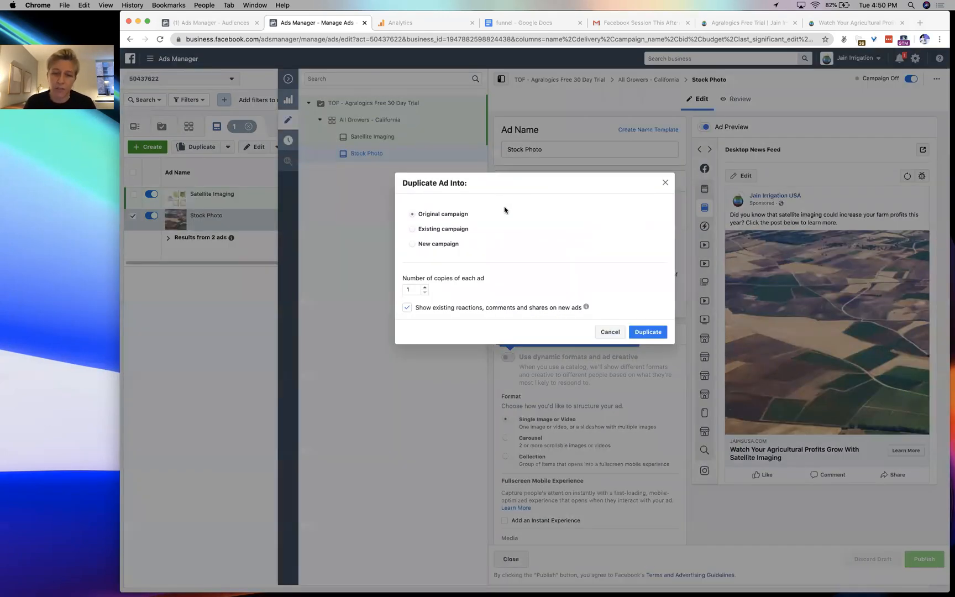
{"action": "left_click", "coordinate": [648, 331]}
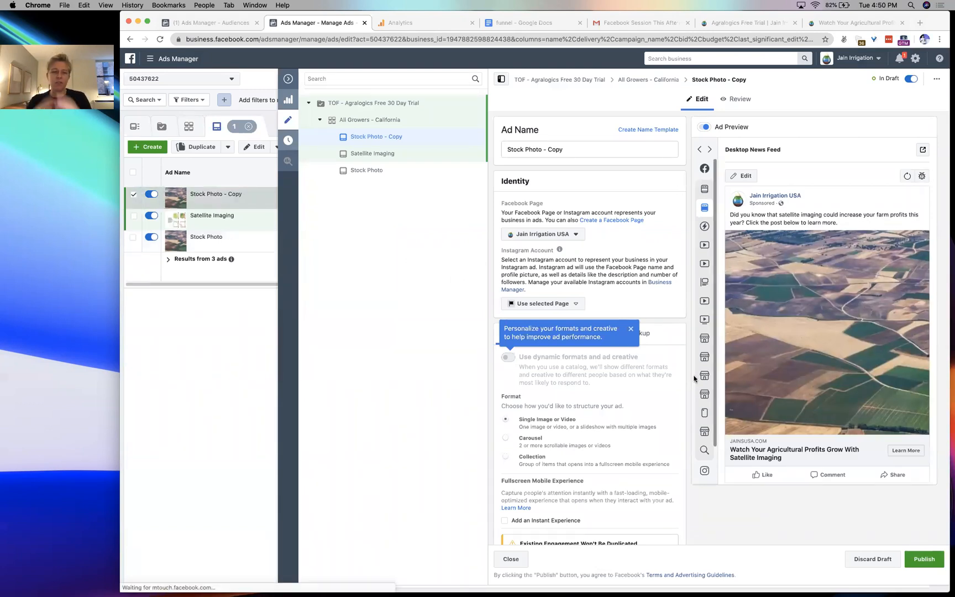
{"action": "double_click", "coordinate": [578, 151]}
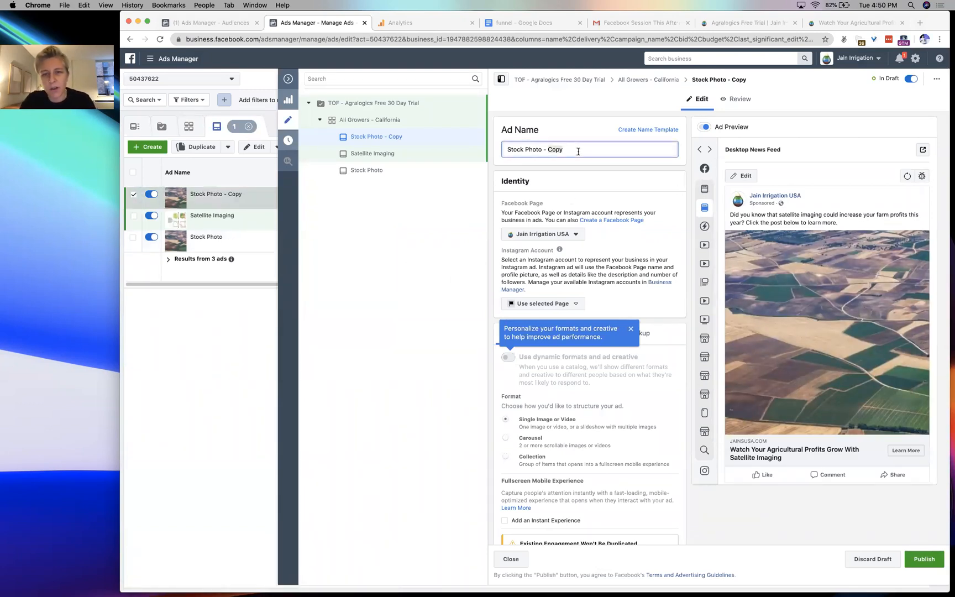
{"action": "left_click", "coordinate": [578, 151]}
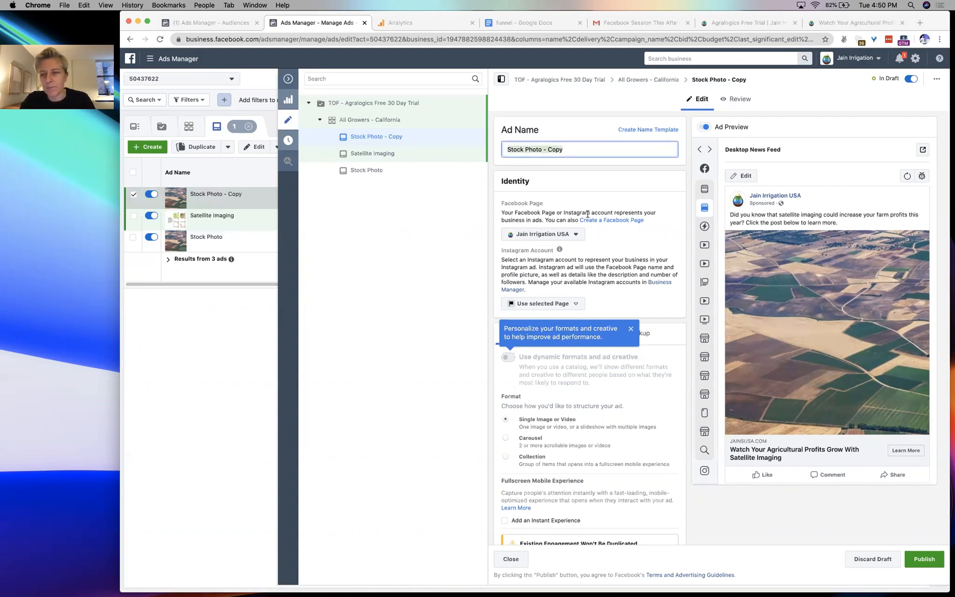
- Review the top- and middle-of-funnel audiences, captions, titles and sub-titles in the "funnel" Google Docs document
{"action": "left_click", "coordinate": [553, 27]}
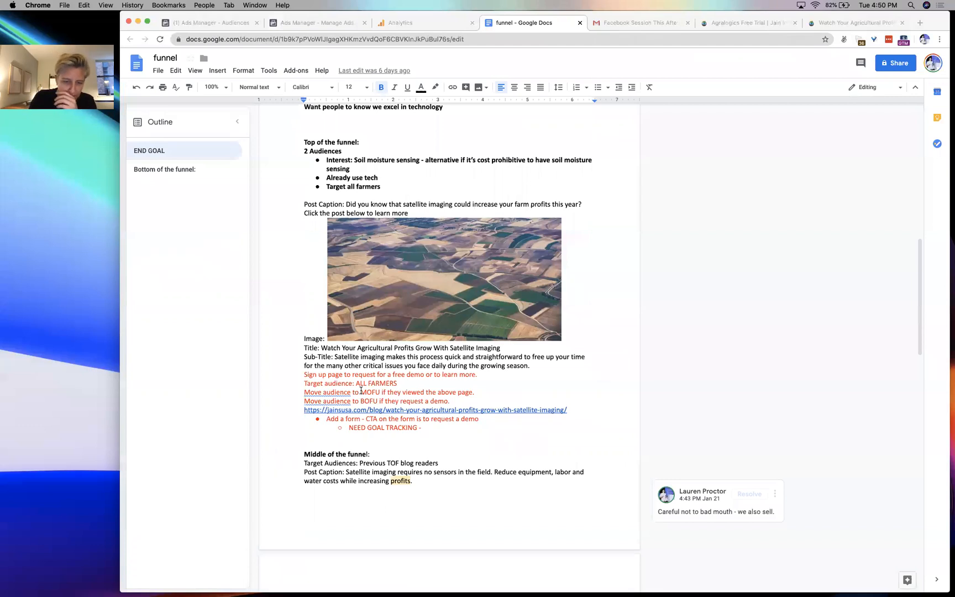
{"action": "scroll", "coordinate": [360, 390], "scroll_direction": "down", "scroll_amount": 1}
{"action": "scroll", "coordinate": [361, 390], "scroll_direction": "up", "scroll_amount": 2}
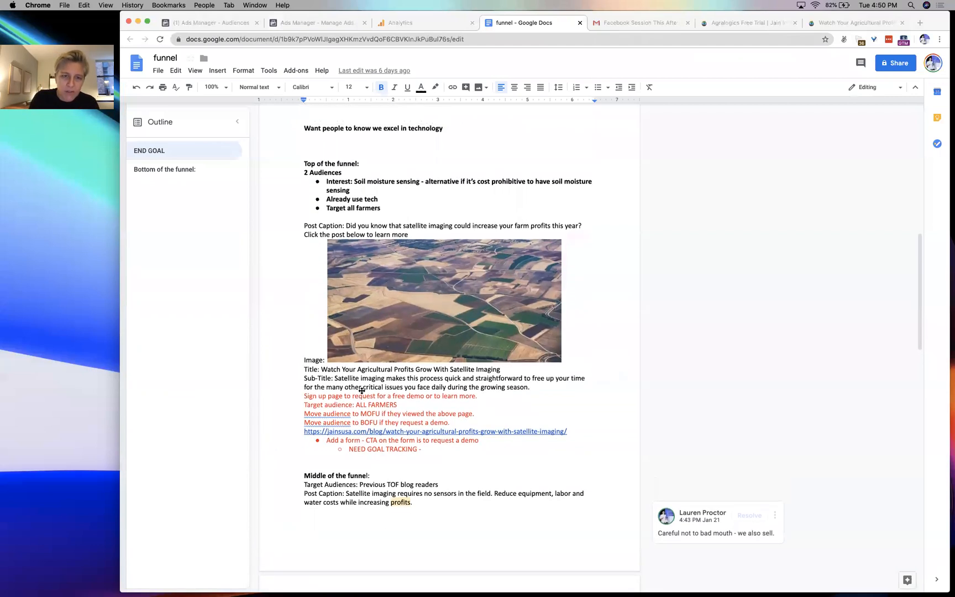
{"action": "scroll", "coordinate": [362, 390], "scroll_direction": "up", "scroll_amount": 5}
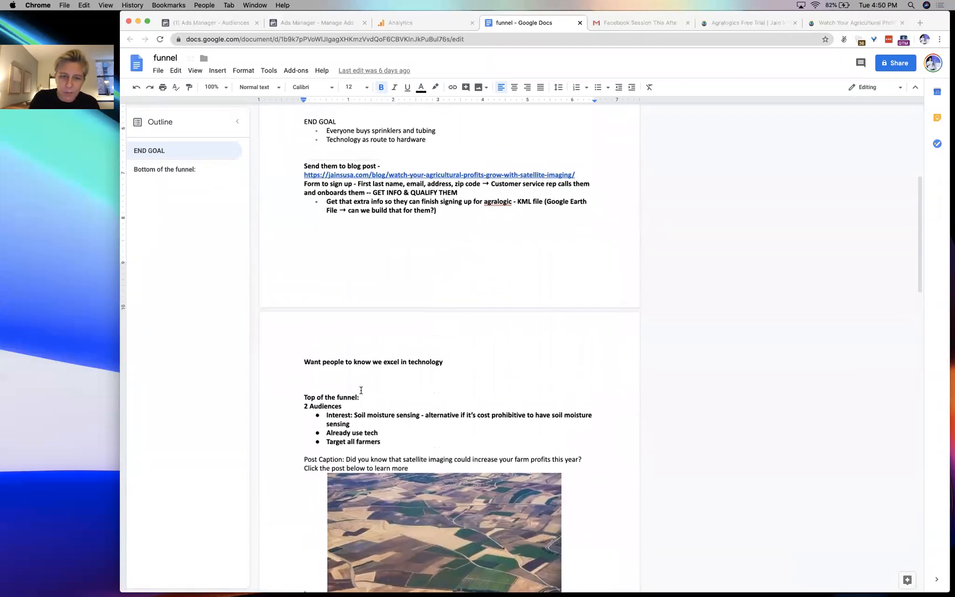
{"action": "scroll", "coordinate": [360, 390], "scroll_direction": "up", "scroll_amount": 2}
{"action": "scroll", "coordinate": [361, 391], "scroll_direction": "down", "scroll_amount": 9}
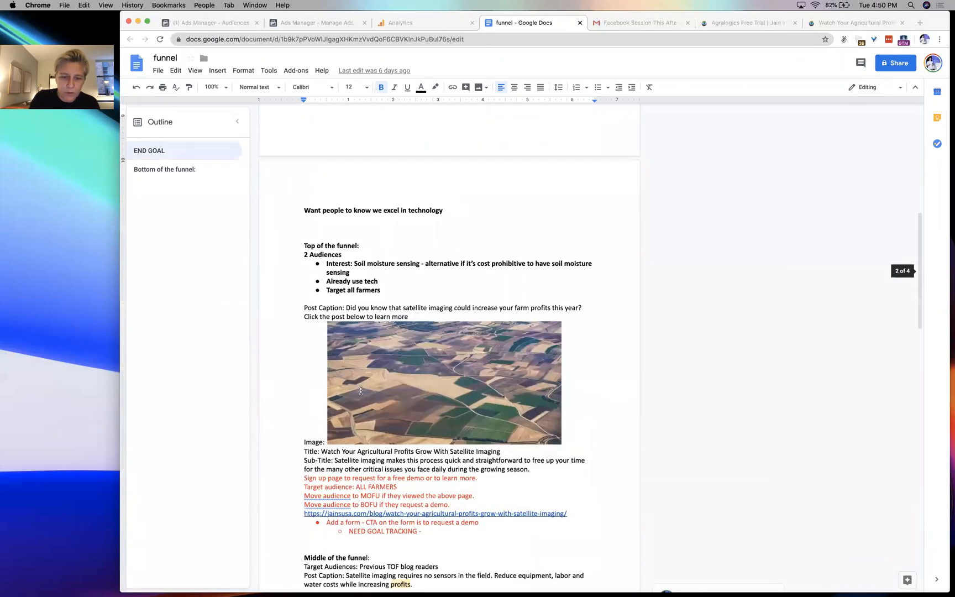
{"action": "scroll", "coordinate": [361, 390], "scroll_direction": "down", "scroll_amount": 7}
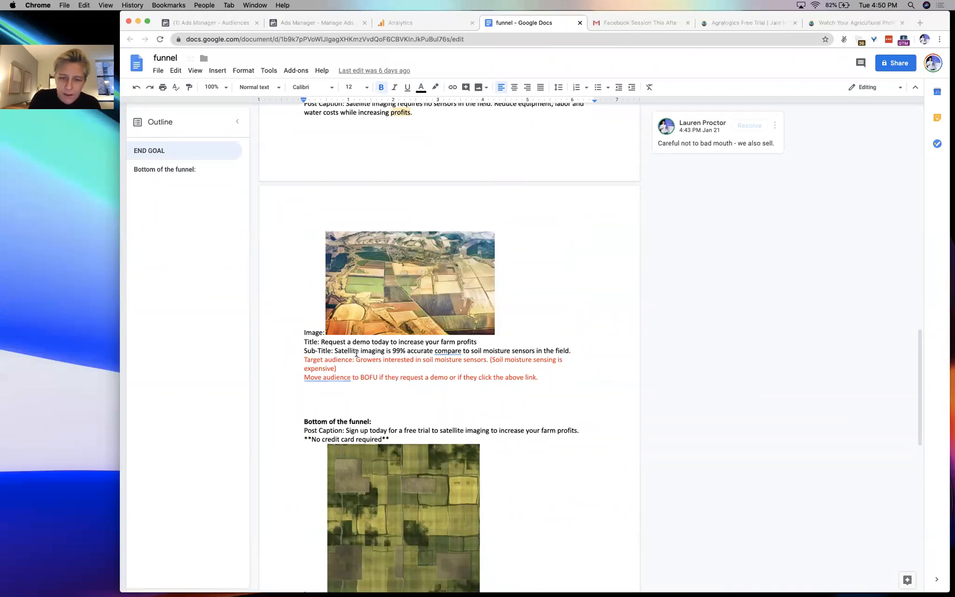
{"action": "triple_click", "coordinate": [355, 352]}
{"action": "triple_click", "coordinate": [355, 341]}
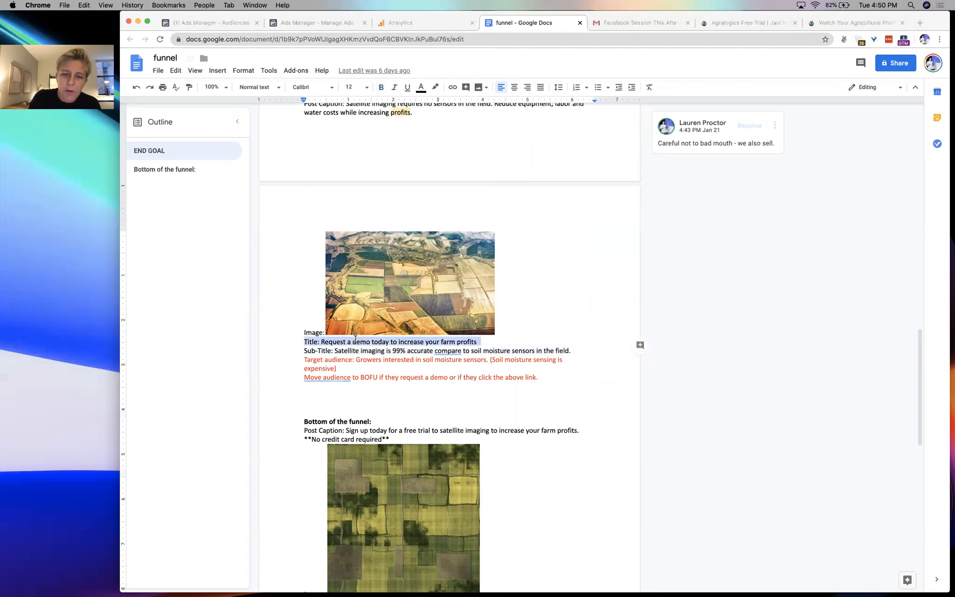
{"action": "triple_click", "coordinate": [361, 350]}
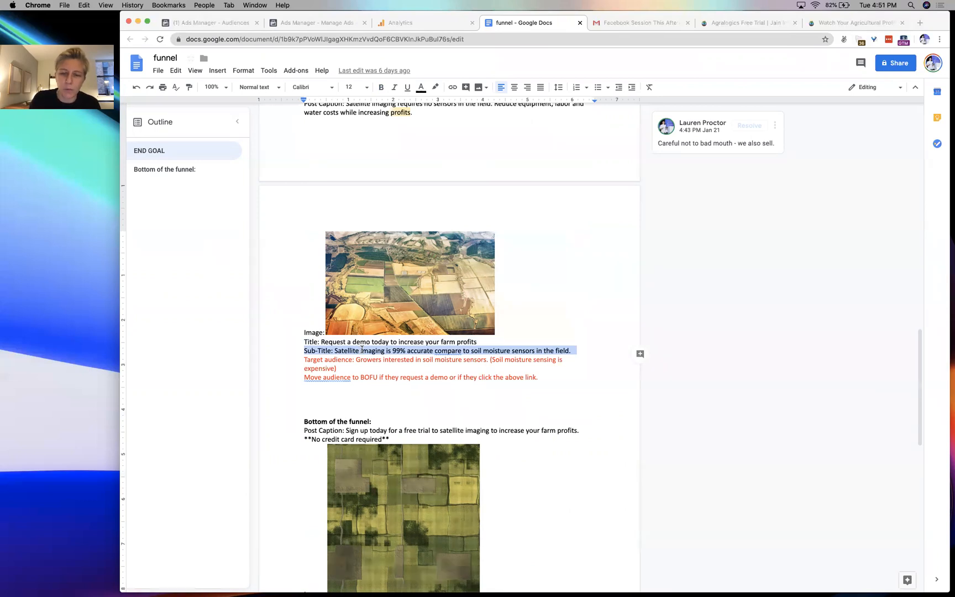
- Review the bottom-of-funnel post caption, title and sub-title in the funnel document
{"action": "scroll", "coordinate": [362, 350], "scroll_direction": "down", "scroll_amount": 5}
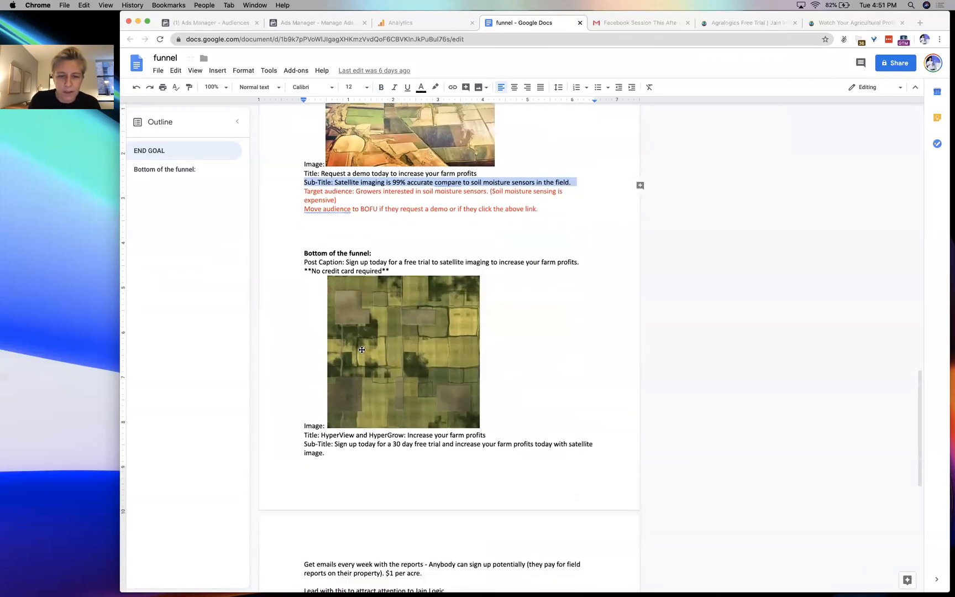
{"action": "scroll", "coordinate": [362, 349], "scroll_direction": "down", "scroll_amount": 2}
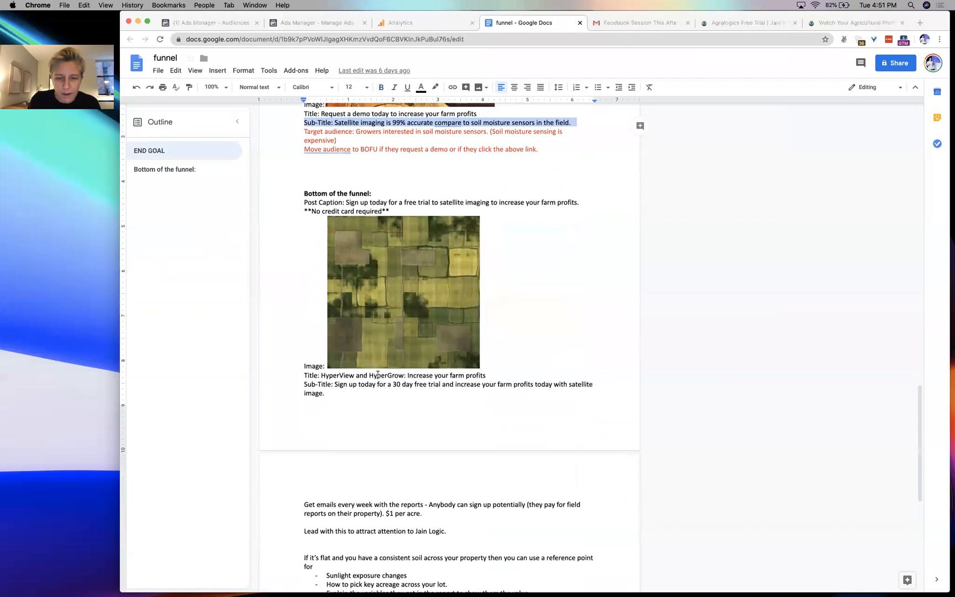
{"action": "double_click", "coordinate": [378, 375]}
{"action": "left_click", "coordinate": [377, 375]}
{"action": "scroll", "coordinate": [378, 375], "scroll_direction": "down", "scroll_amount": 3}
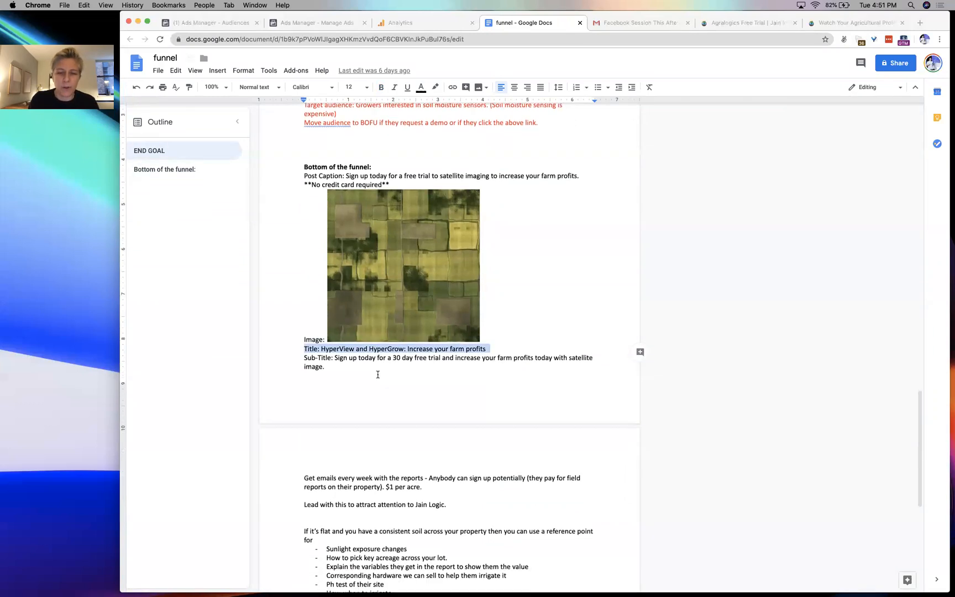
{"action": "triple_click", "coordinate": [368, 309]}
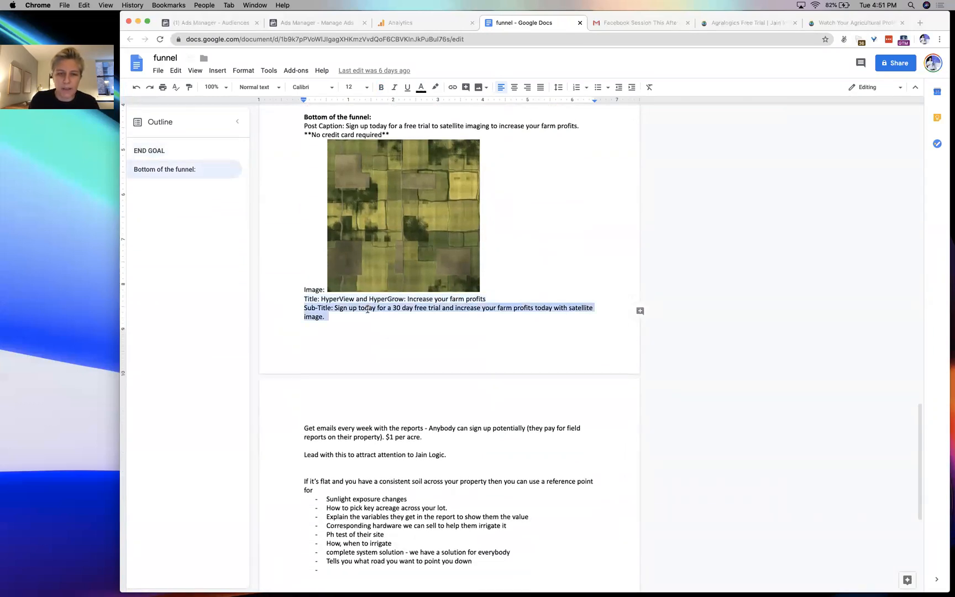
{"action": "scroll", "coordinate": [367, 309], "scroll_direction": "up", "scroll_amount": 8}
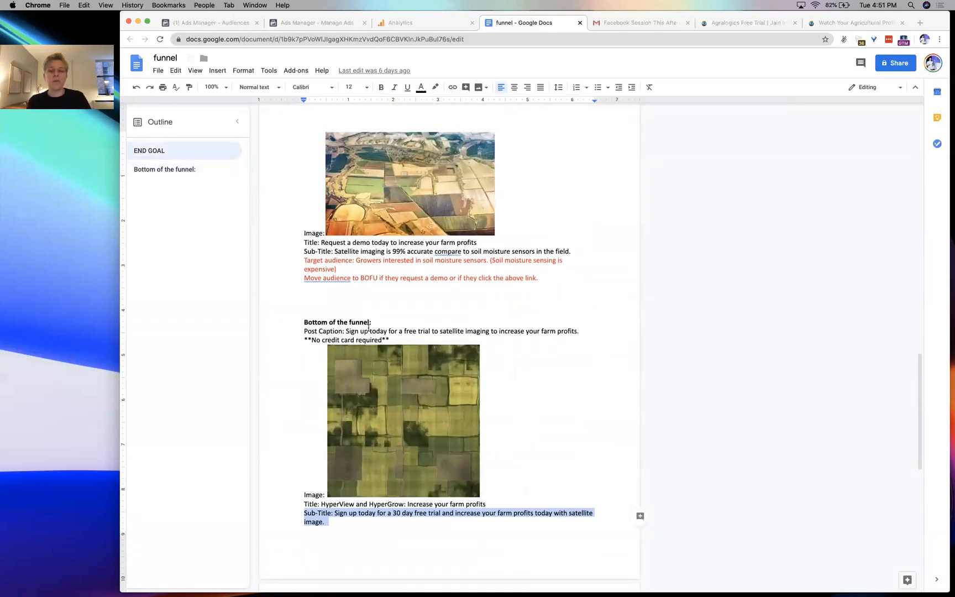
{"action": "triple_click", "coordinate": [380, 332]}
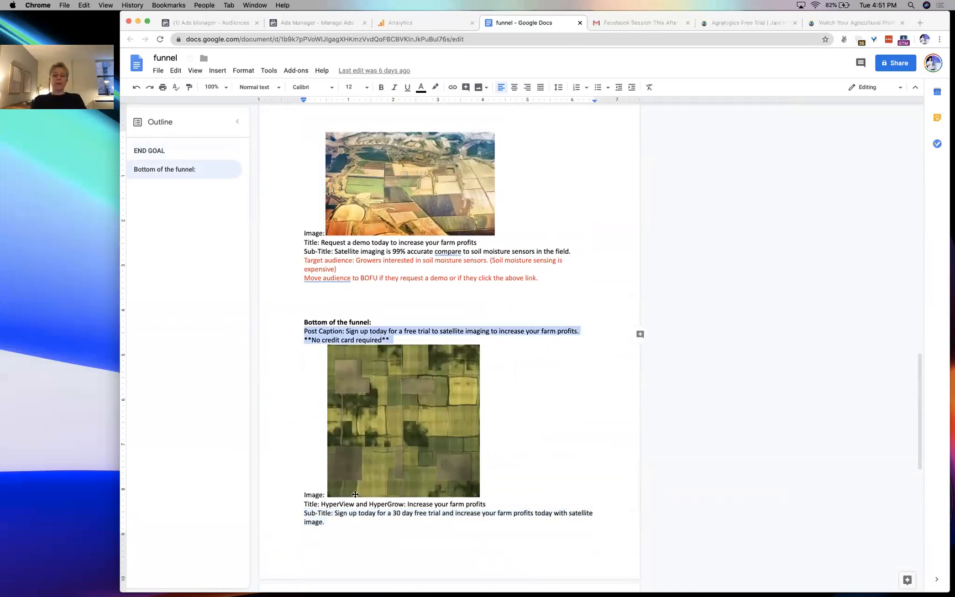
{"action": "triple_click", "coordinate": [384, 512]}
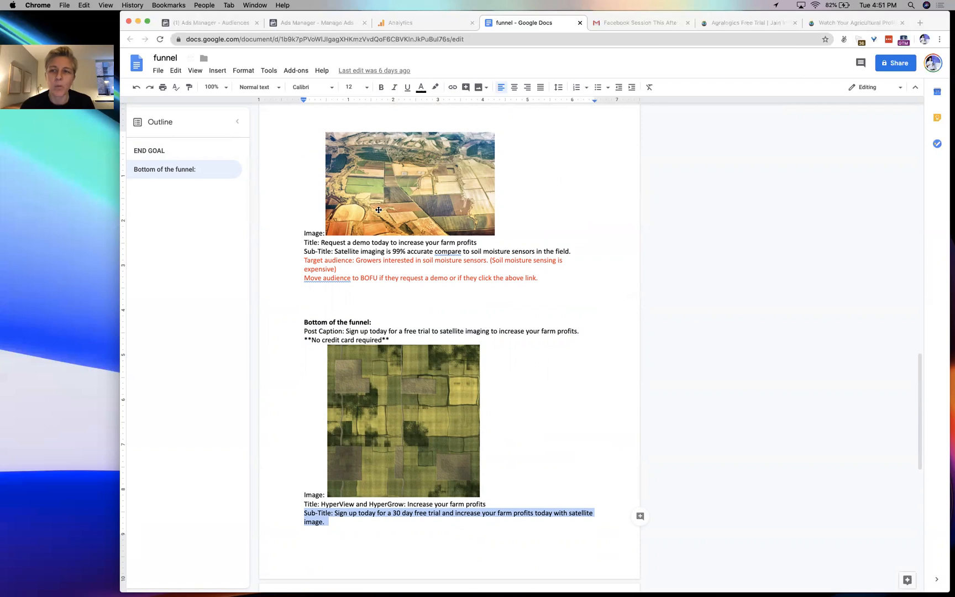
- Return to Ads Manager and overwrite the Stock Photo - Copy ad's headline, trying "Low cost" and then leaving "T"
{"action": "left_click", "coordinate": [305, 23]}
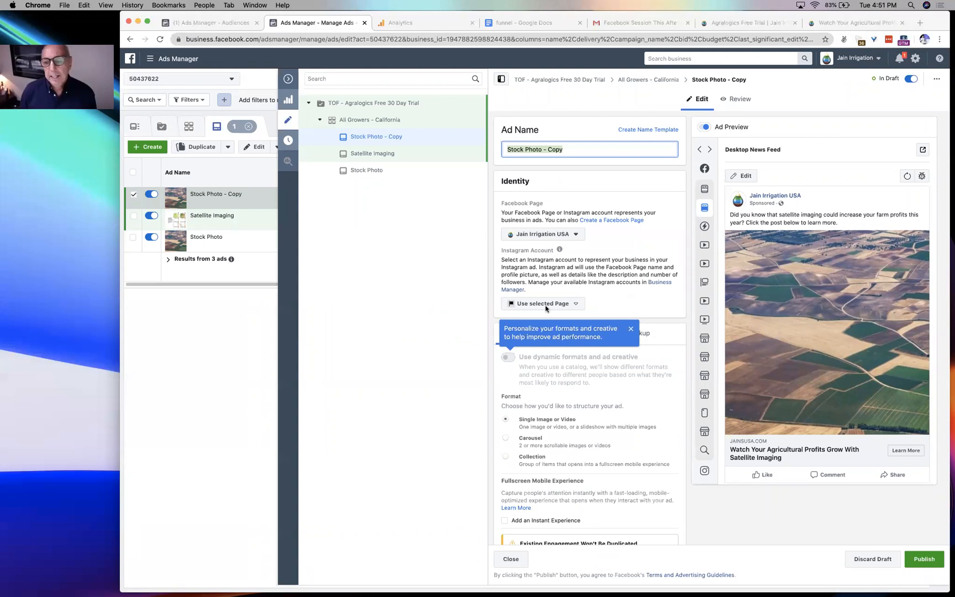
{"action": "scroll", "coordinate": [605, 395], "scroll_direction": "down", "scroll_amount": 10}
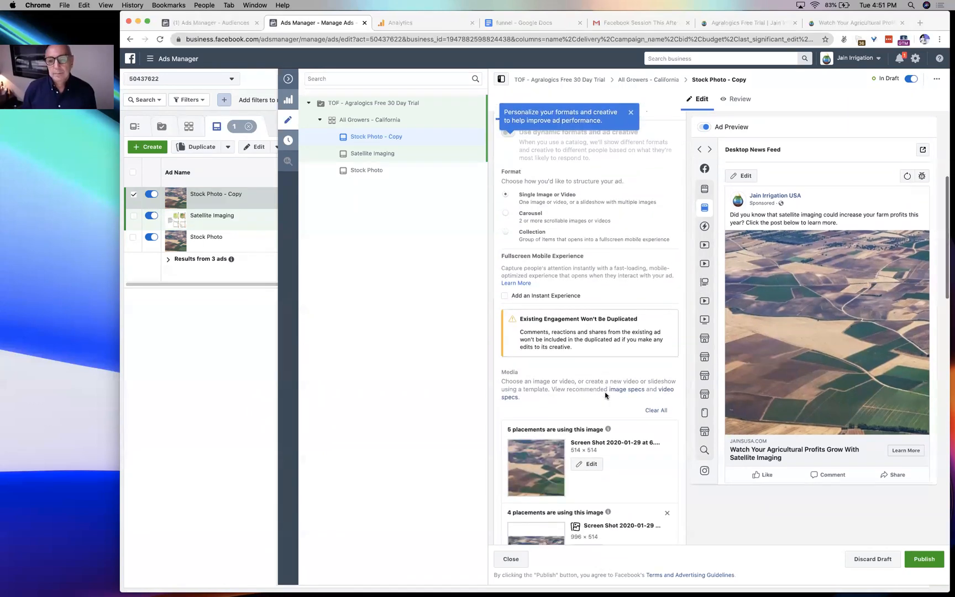
{"action": "scroll", "coordinate": [605, 395], "scroll_direction": "up", "scroll_amount": 10}
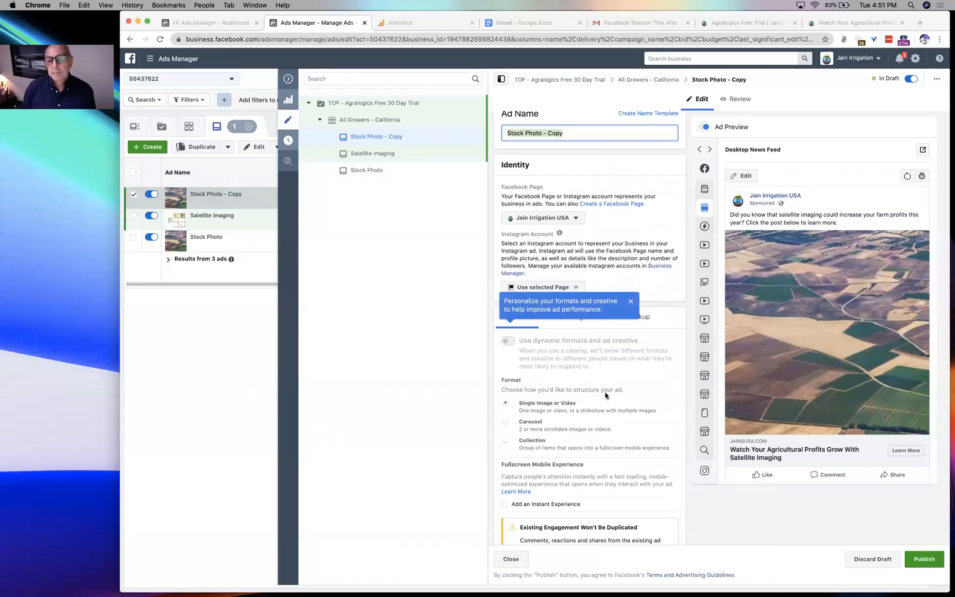
{"action": "scroll", "coordinate": [590, 326], "scroll_direction": "down", "scroll_amount": 3}
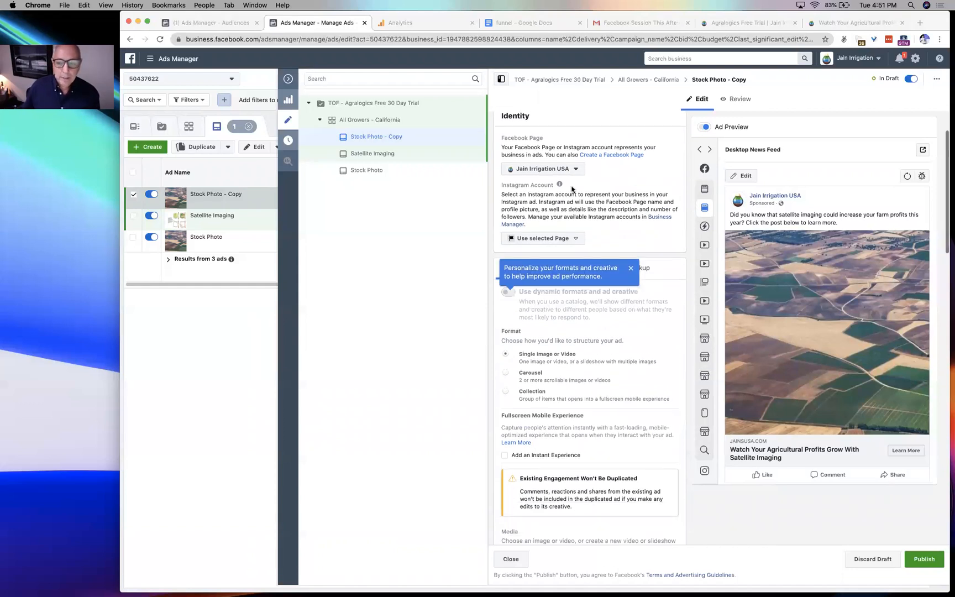
{"action": "scroll", "coordinate": [590, 326], "scroll_direction": "down", "scroll_amount": 20}
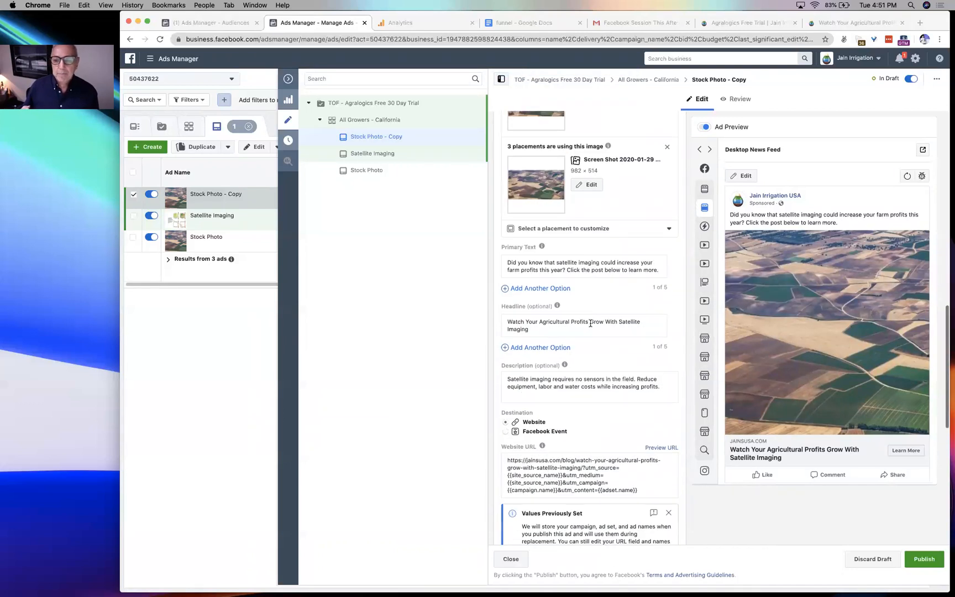
{"action": "scroll", "coordinate": [590, 326], "scroll_direction": "down", "scroll_amount": 2}
{"action": "triple_click", "coordinate": [534, 220]}
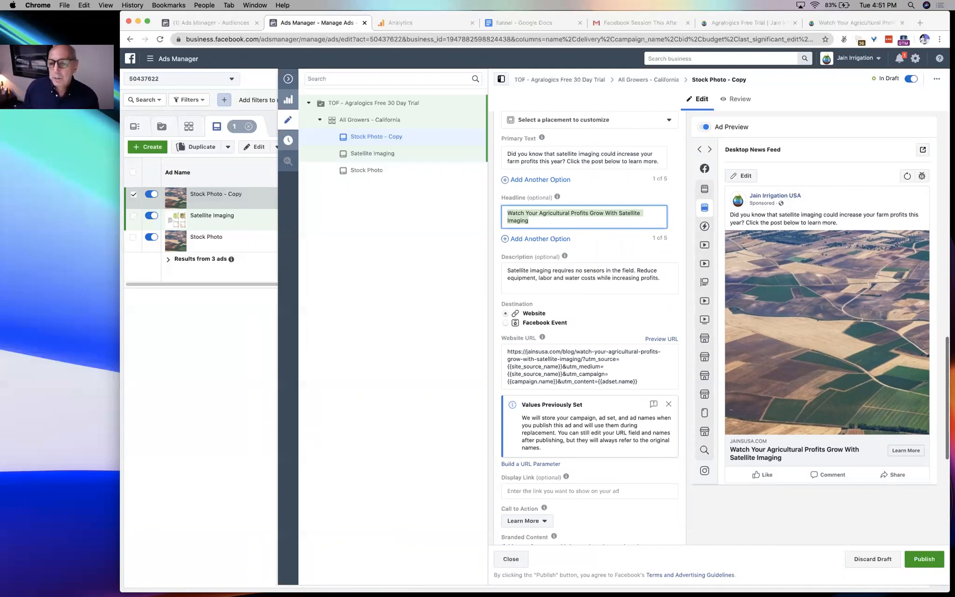
{"action": "type", "text": "Low cost"}
{"action": "key", "text": "super+a"}
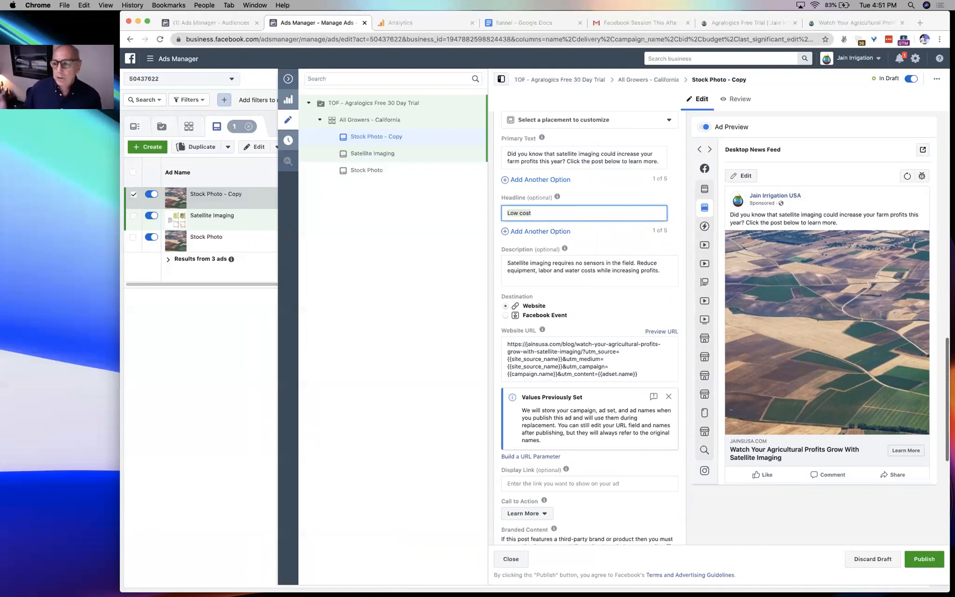
{"action": "type", "text": "T"}
- Change the copied ad's description to "Satellite imaging is a low cost water management tool that will save you time and money."
{"action": "left_click_drag", "start_coordinate": [553, 263], "coordinate": [661, 271]}
{"action": "type", "text": "is a l"}
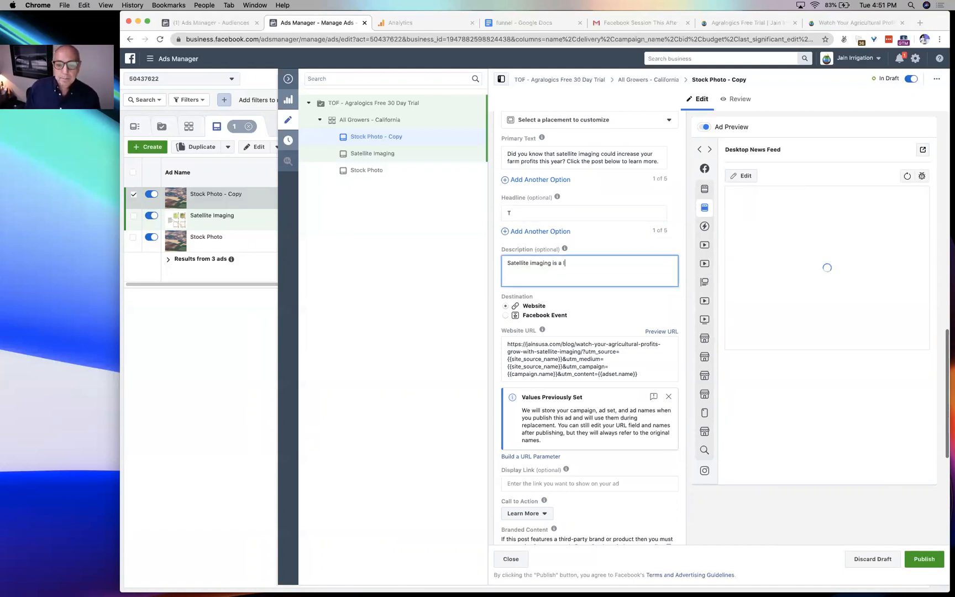
{"action": "type", "text": "ow cost managem"}
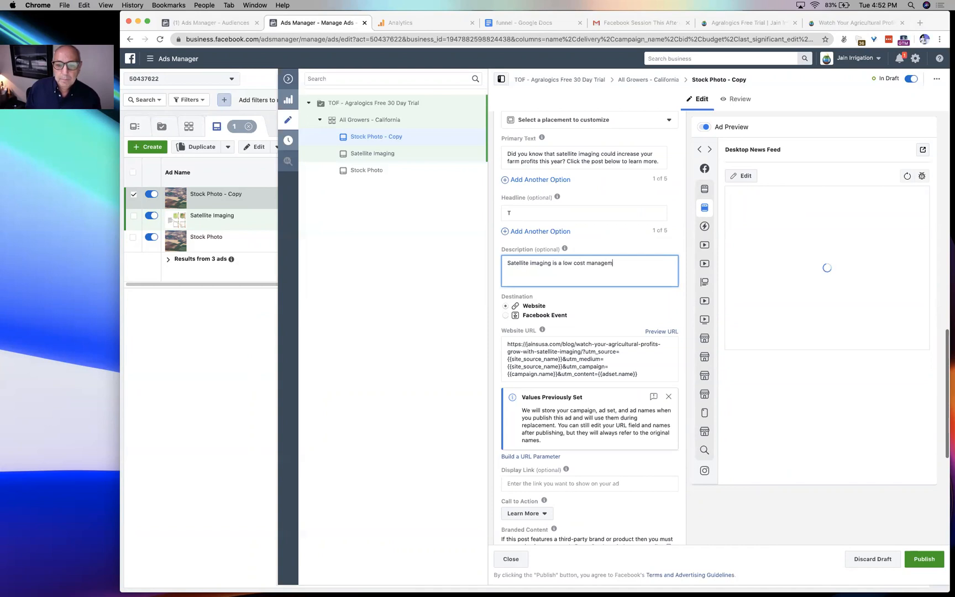
{"action": "type", "text": "ent tool that will save y"}
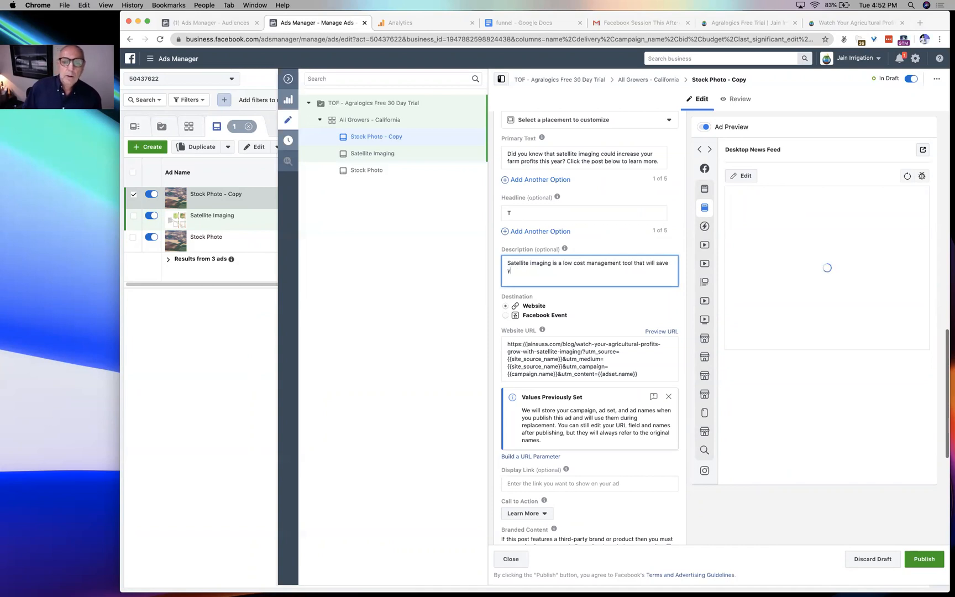
{"action": "type", "text": "ou time and money."}
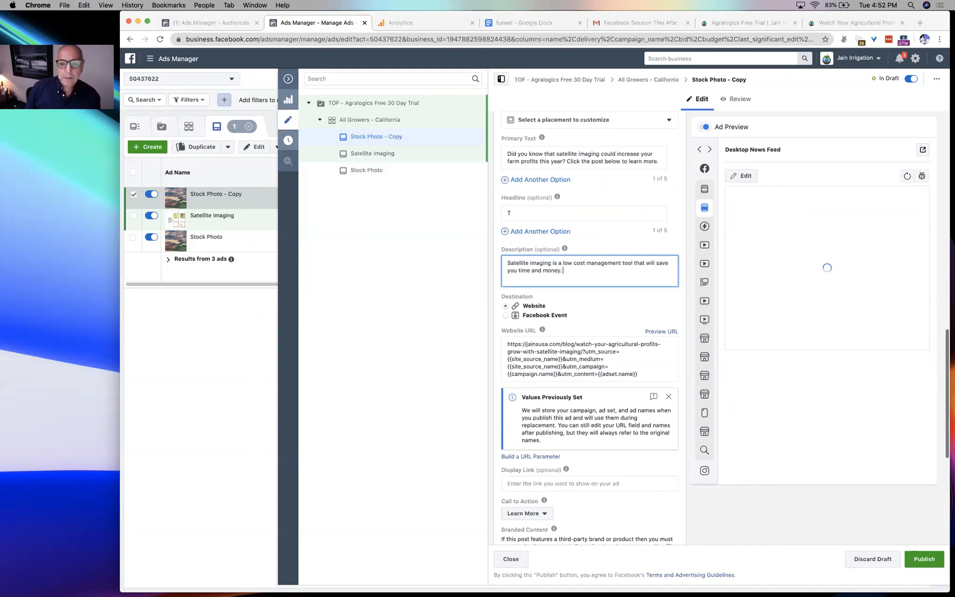
{"action": "type", "text": "water"}
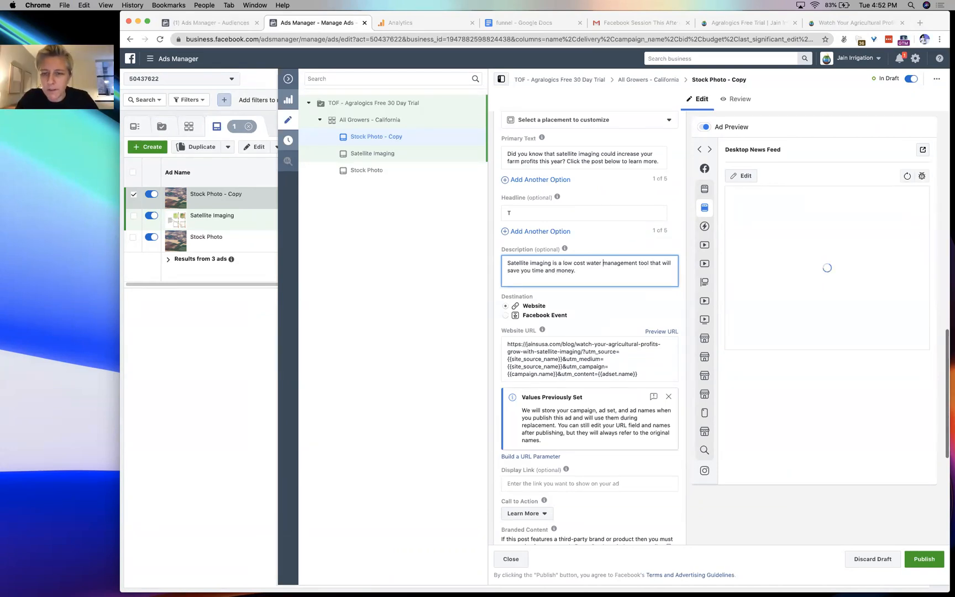
- Replace the ad's primary text with the description text "Satellite imaging is a low cost water management tool that will save you time and money."
{"action": "left_click", "coordinate": [545, 212]}
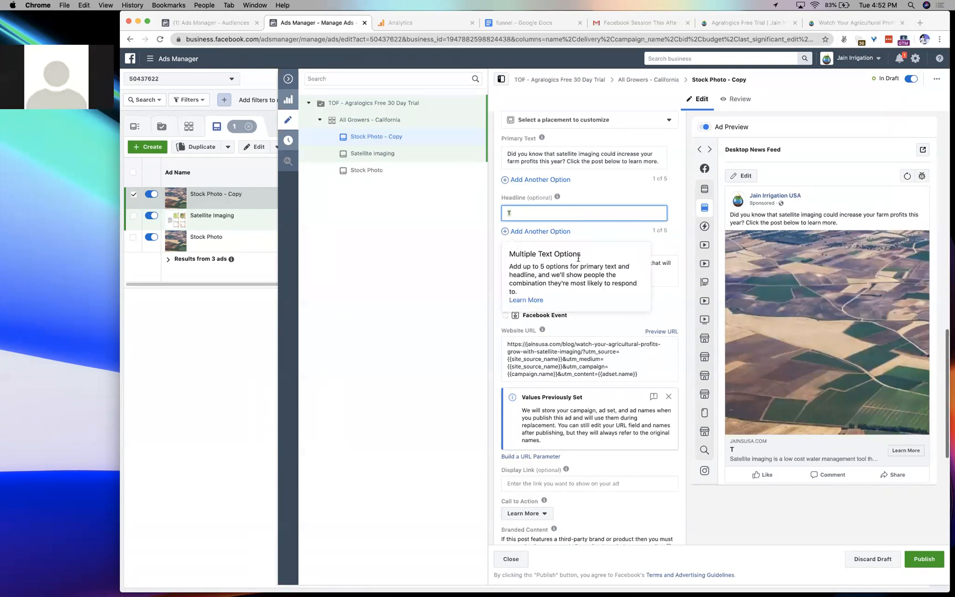
{"action": "triple_click", "coordinate": [654, 264]}
{"action": "key", "text": "ctrl+c"}
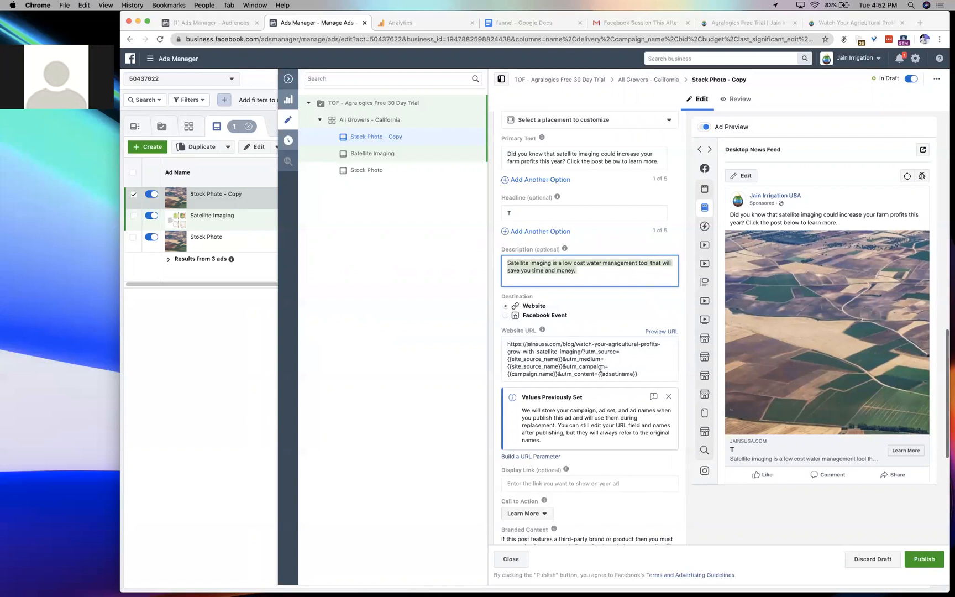
{"action": "scroll", "coordinate": [571, 467], "scroll_direction": "down", "scroll_amount": 3}
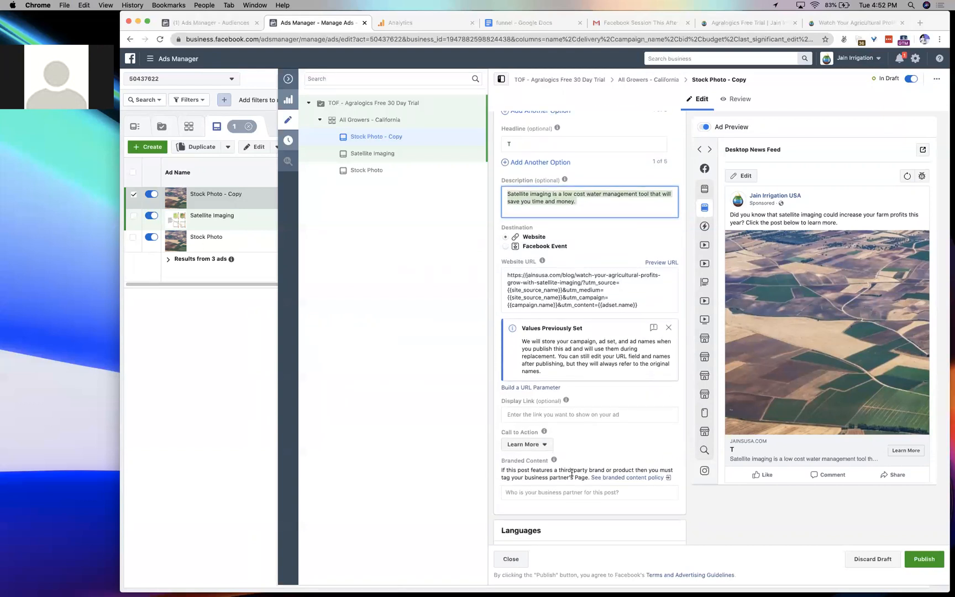
{"action": "scroll", "coordinate": [573, 442], "scroll_direction": "up", "scroll_amount": 4}
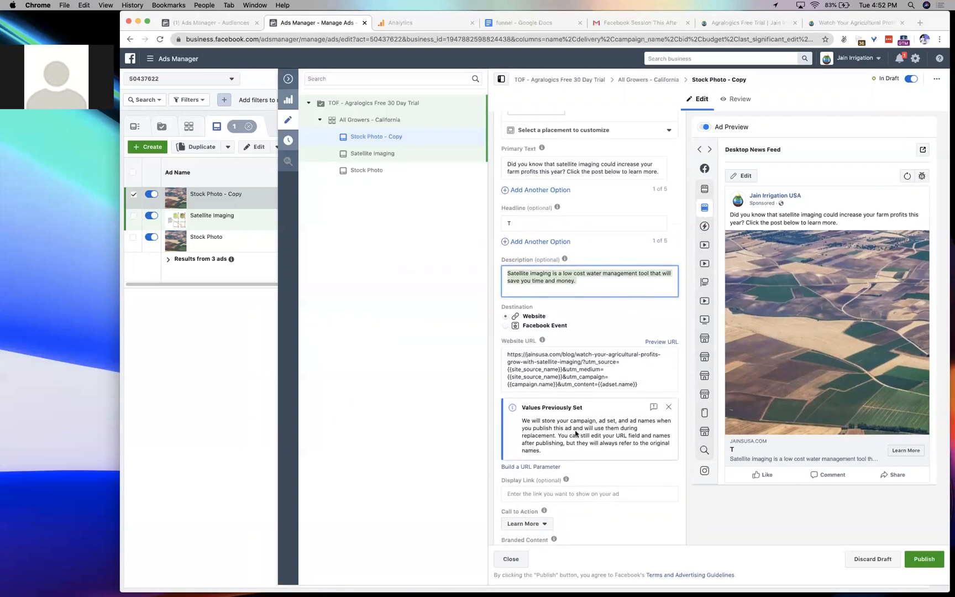
{"action": "triple_click", "coordinate": [564, 162]}
{"action": "key", "text": "BackSpace"}
{"action": "key", "text": "ctrl+v"}
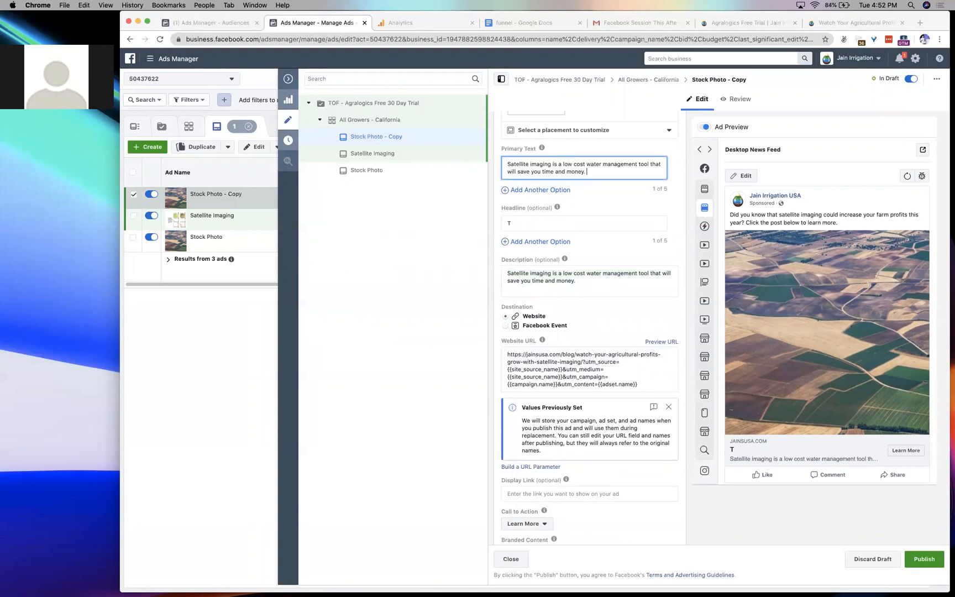
- Try "Discover Your Crop" as the copied ad's headline
{"action": "left_click", "coordinate": [550, 280]}
{"action": "triple_click", "coordinate": [550, 280]}
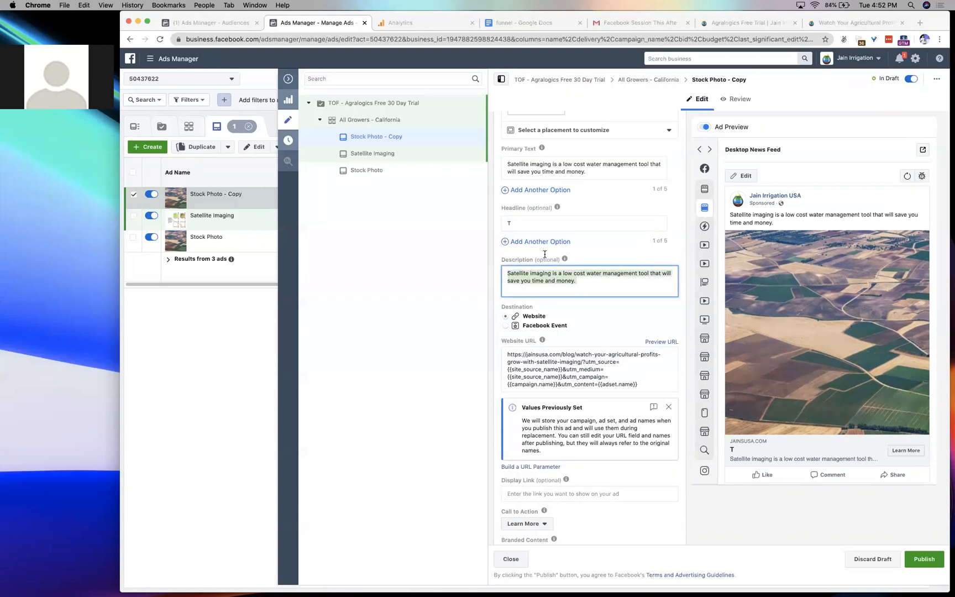
{"action": "left_click", "coordinate": [538, 221]}
{"action": "key", "text": "BackSpace"}
{"action": "type", "text": "Discover Your Crop"}
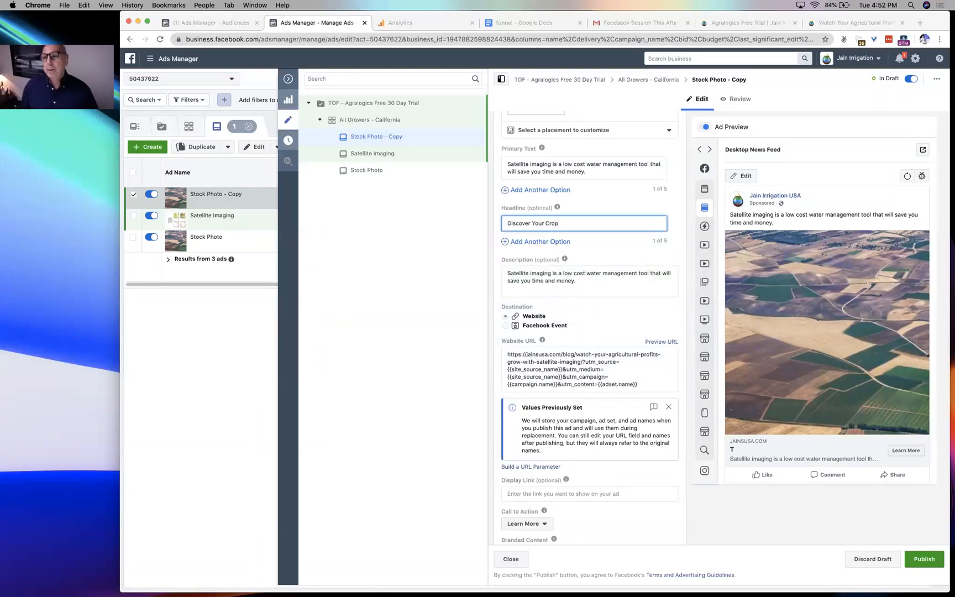
- Rewrite the copied ad's headline as "See Your Crop Like You've Never Seen Before"
{"action": "key", "text": "super+a"}
{"action": "type", "text": "See Your Crop"}
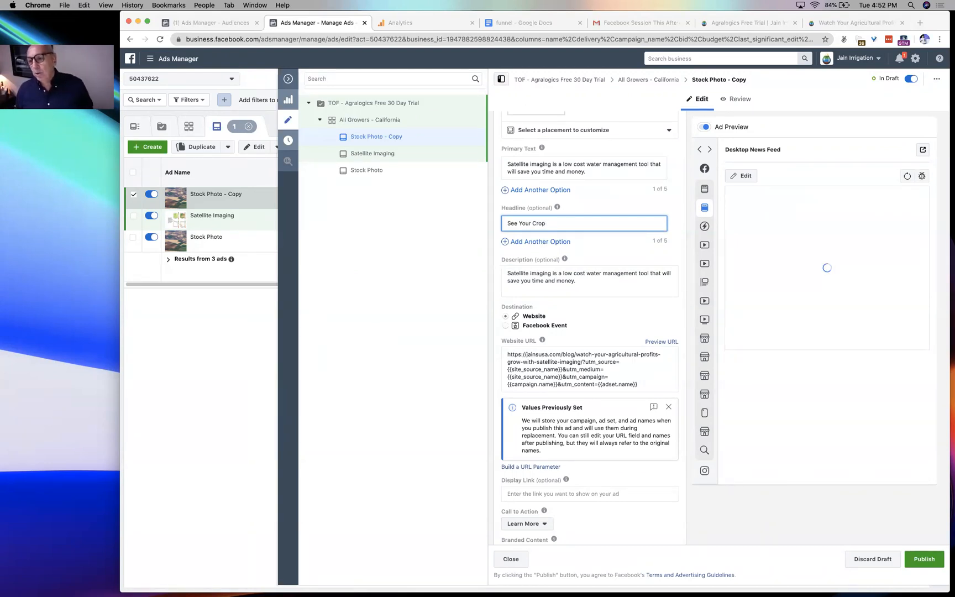
{"action": "triple_click", "coordinate": [543, 277]}
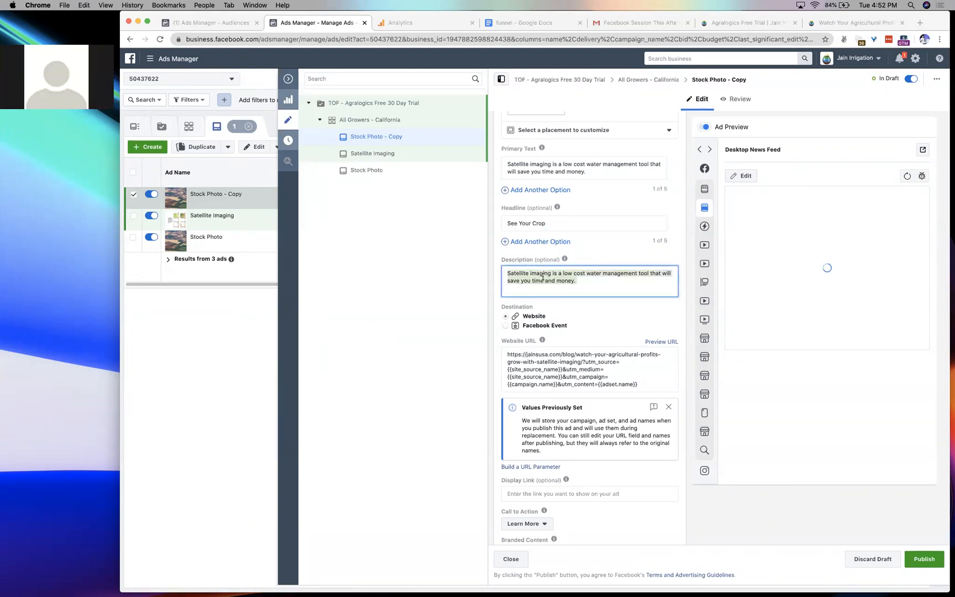
{"action": "left_click", "coordinate": [556, 223]}
{"action": "type", "text": "Li"}
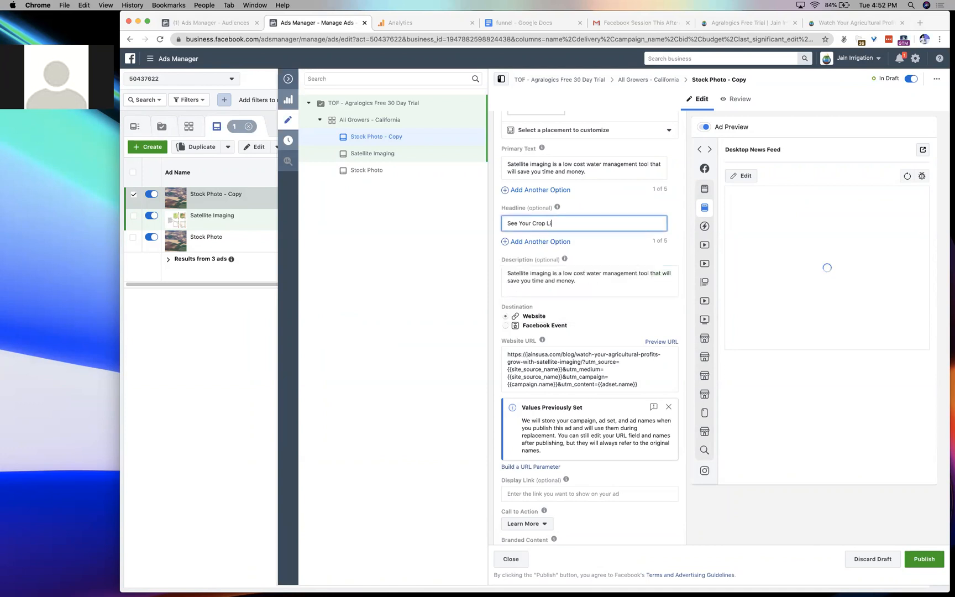
{"action": "type", "text": "ke Newer Before"}
{"action": "left_click", "coordinate": [560, 223]}
{"action": "type", "text": "You've"}
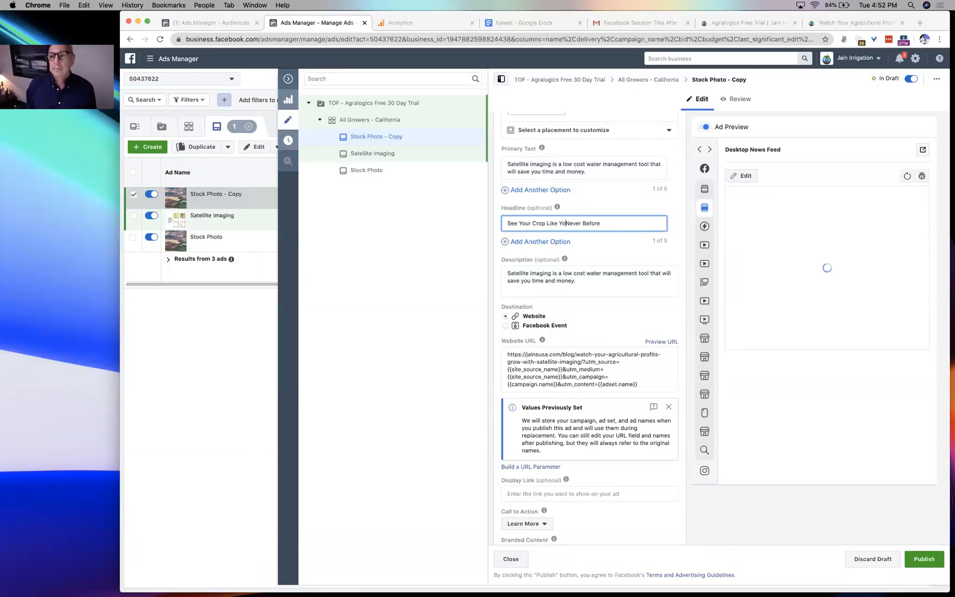
{"action": "left_click", "coordinate": [593, 222]}
{"action": "type", "text": "Seen"}
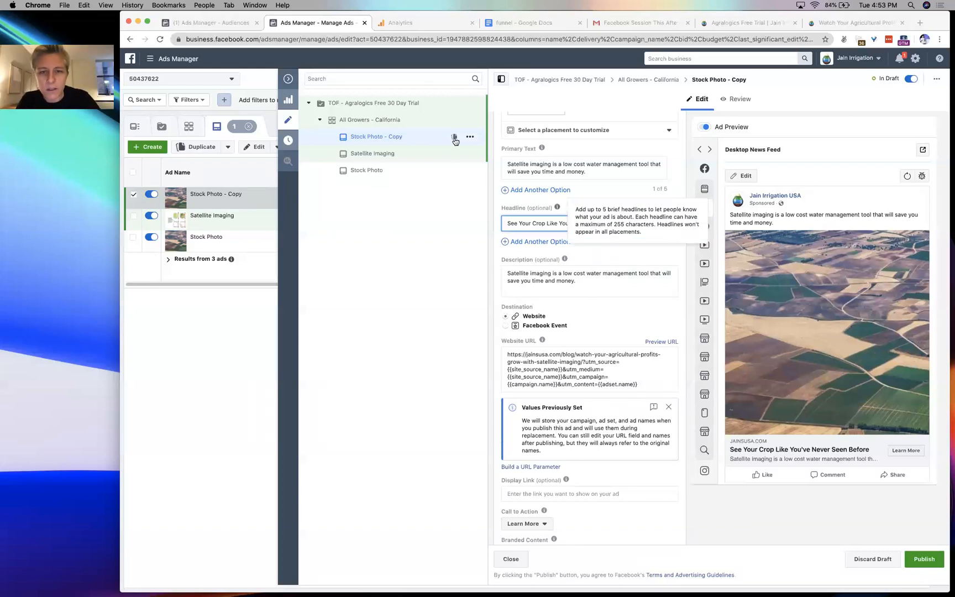
- Rename the Stock Photo - Copy ad as "See Your Crop Like Never Before"
{"action": "scroll", "coordinate": [524, 141], "scroll_direction": "up", "scroll_amount": 15}
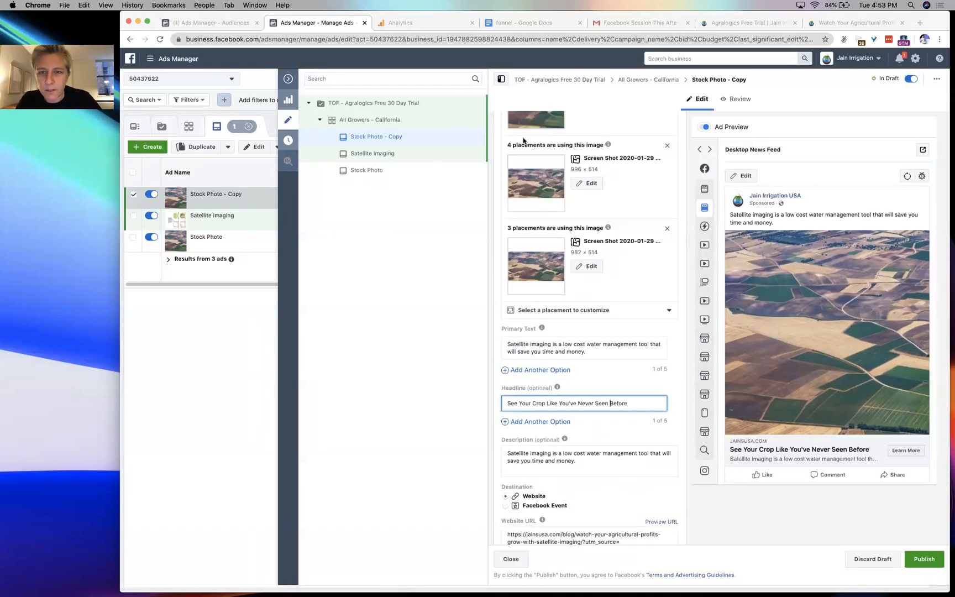
{"action": "scroll", "coordinate": [523, 140], "scroll_direction": "up", "scroll_amount": 6}
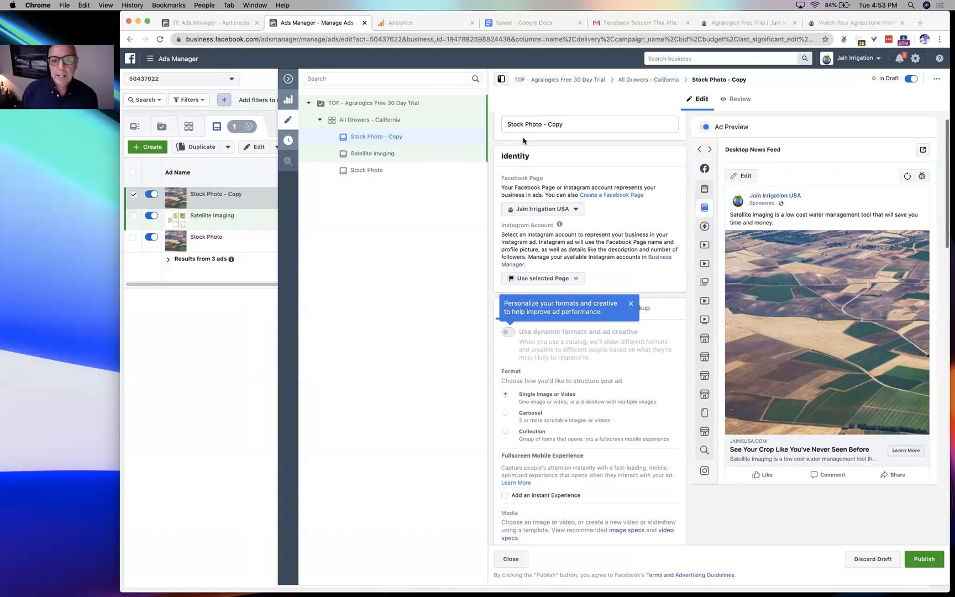
{"action": "triple_click", "coordinate": [528, 148]}
{"action": "type", "text": "Se"}
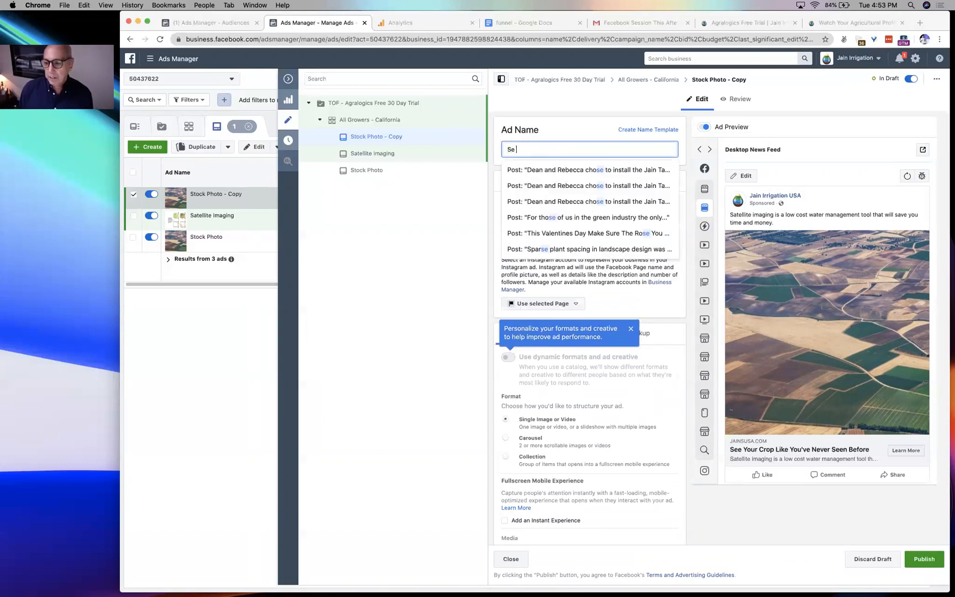
{"action": "type", "text": "e Your Crop L"}
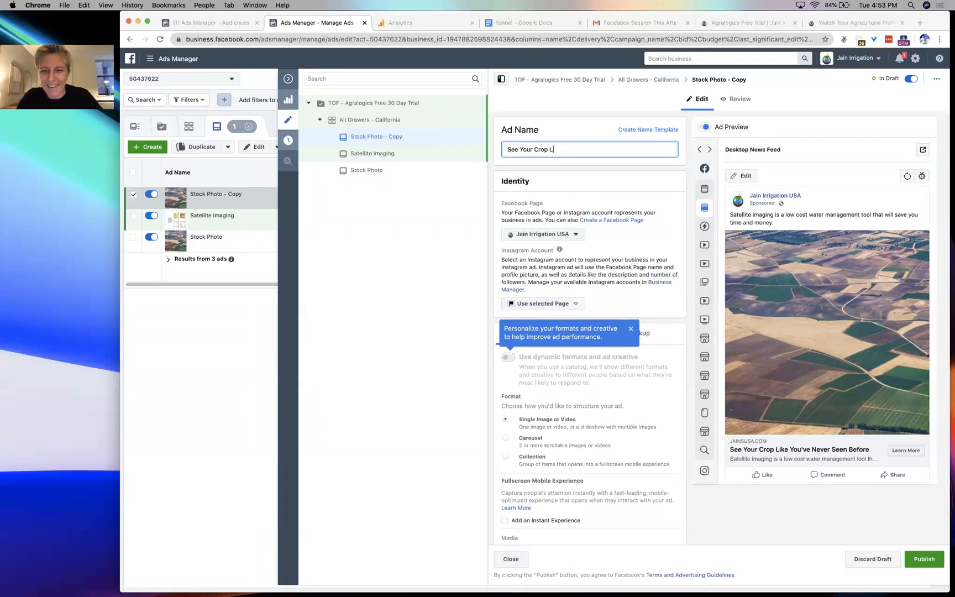
{"action": "type", "text": "ike Never Before"}
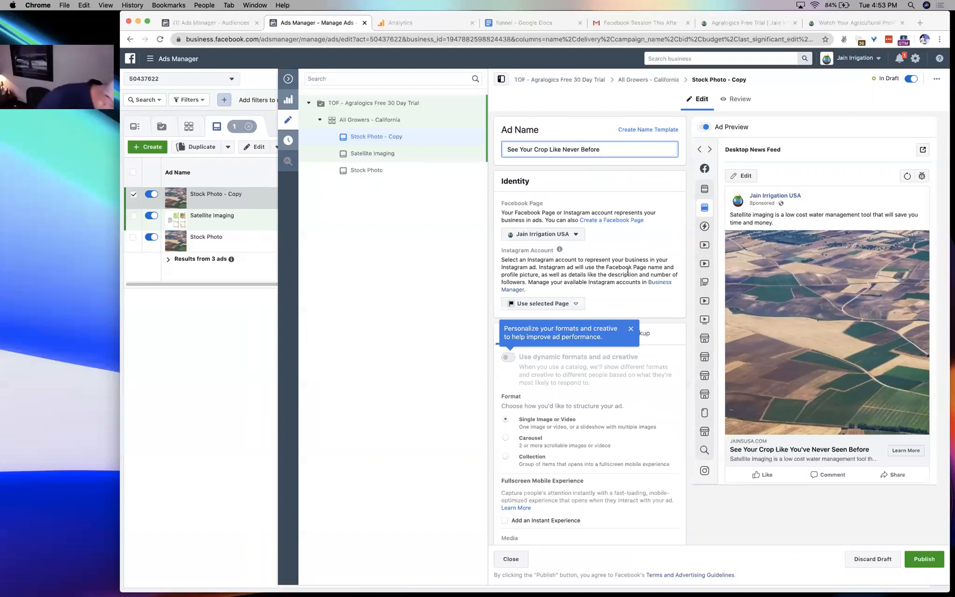
- Dismiss the format personalization tip and review the ad's format, placement images, text and destination settings
{"action": "scroll", "coordinate": [628, 274], "scroll_direction": "down", "scroll_amount": 1}
{"action": "scroll", "coordinate": [627, 274], "scroll_direction": "down", "scroll_amount": 4}
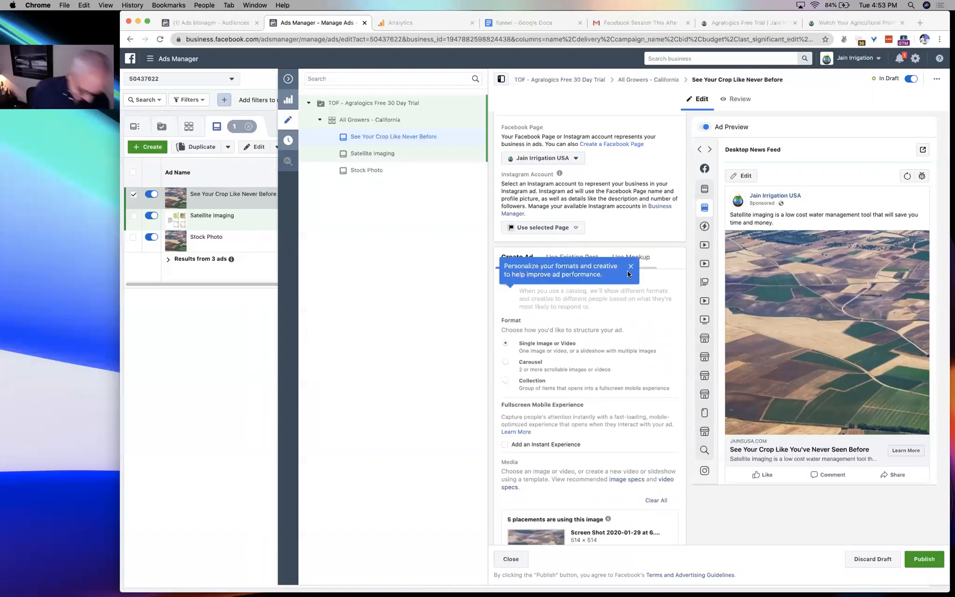
{"action": "left_click", "coordinate": [631, 205]}
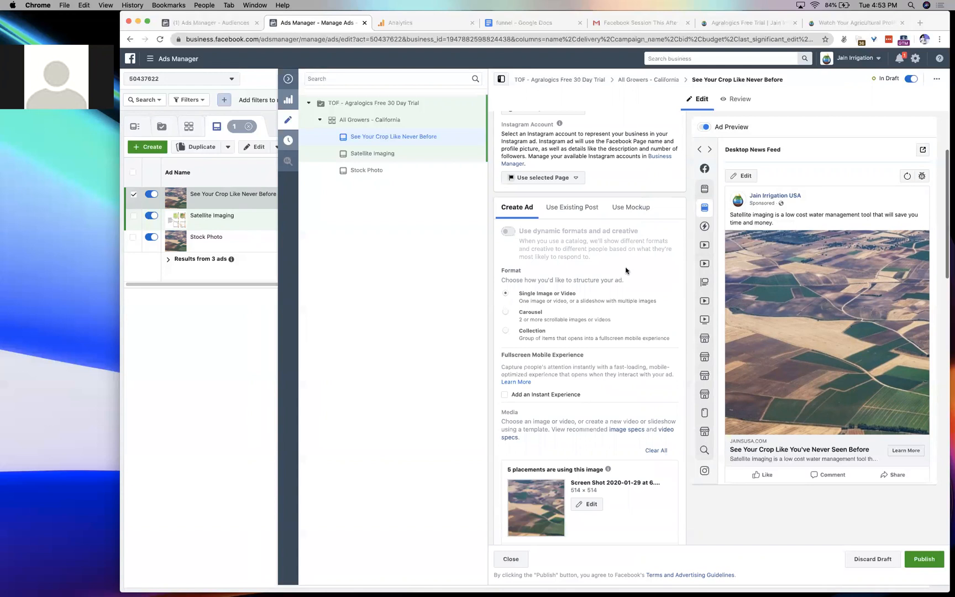
{"action": "scroll", "coordinate": [626, 270], "scroll_direction": "down", "scroll_amount": 4}
{"action": "scroll", "coordinate": [626, 269], "scroll_direction": "down", "scroll_amount": 1}
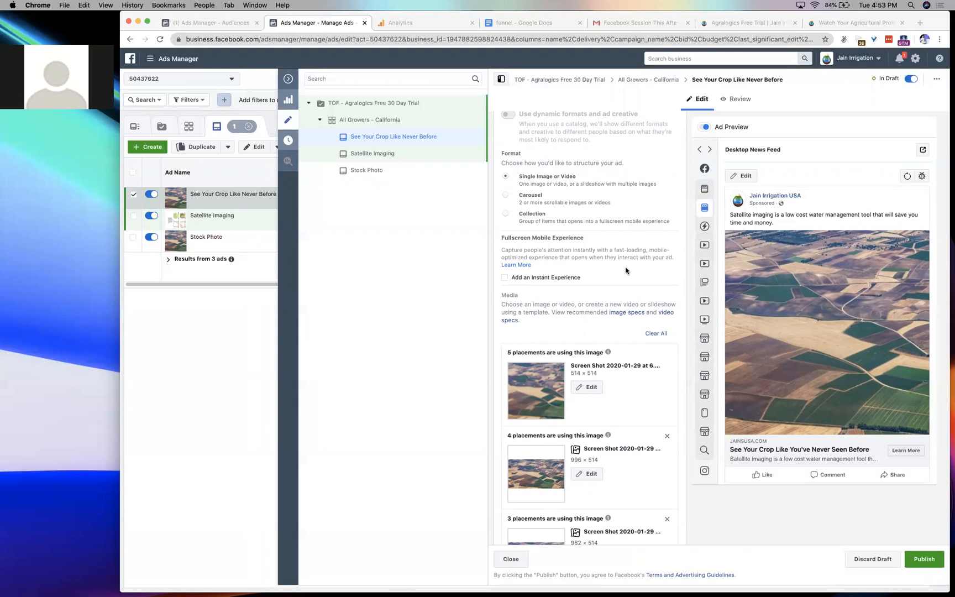
{"action": "scroll", "coordinate": [626, 270], "scroll_direction": "down", "scroll_amount": 6}
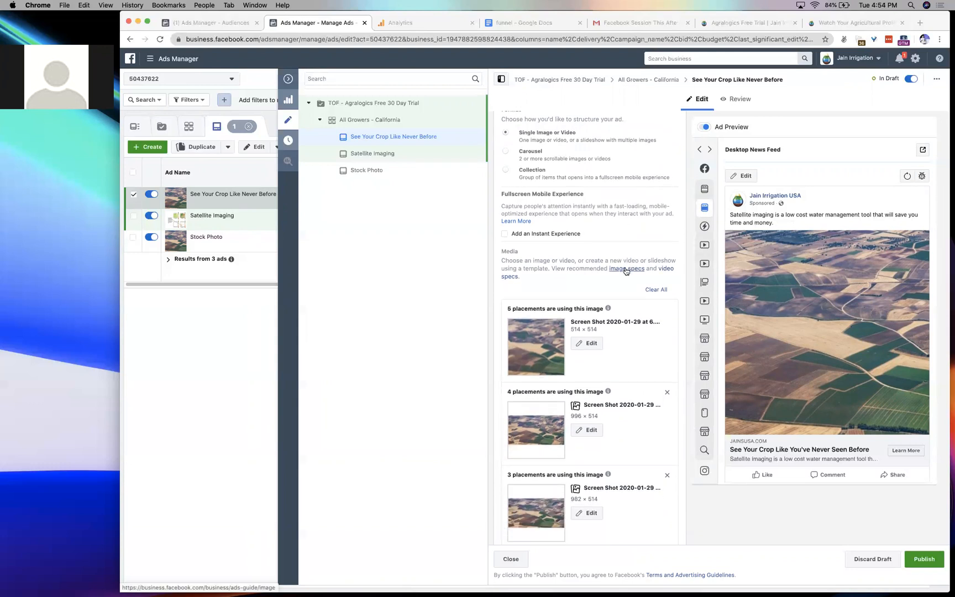
{"action": "scroll", "coordinate": [626, 270], "scroll_direction": "down", "scroll_amount": 8}
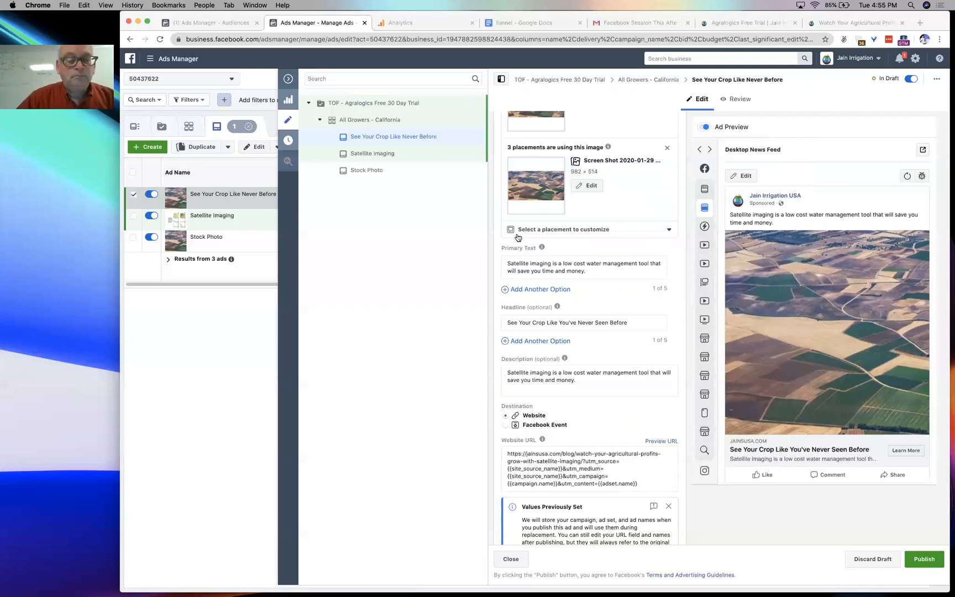
{"action": "scroll", "coordinate": [518, 237], "scroll_direction": "down", "scroll_amount": 3}
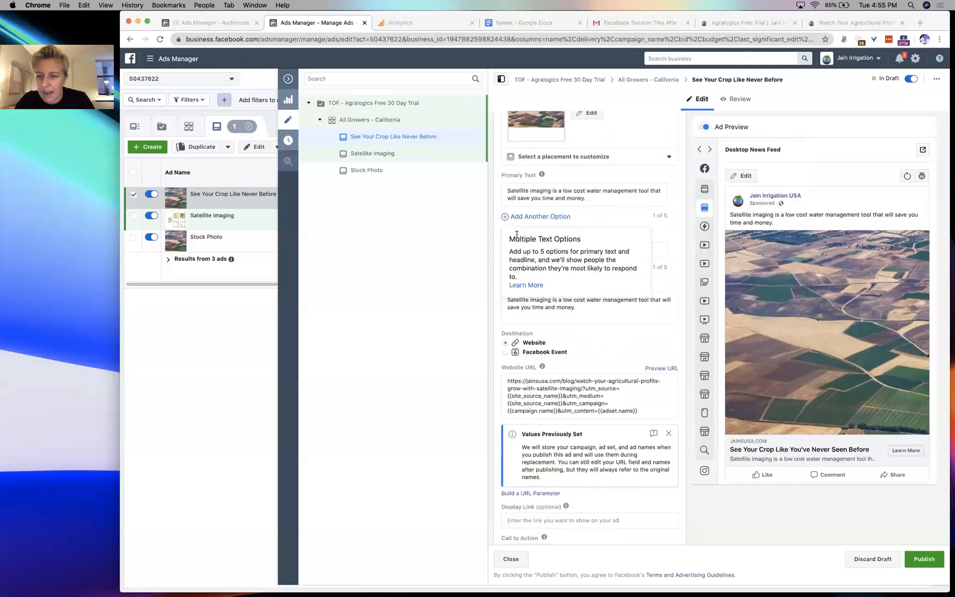
{"action": "scroll", "coordinate": [532, 307], "scroll_direction": "down", "scroll_amount": 4}
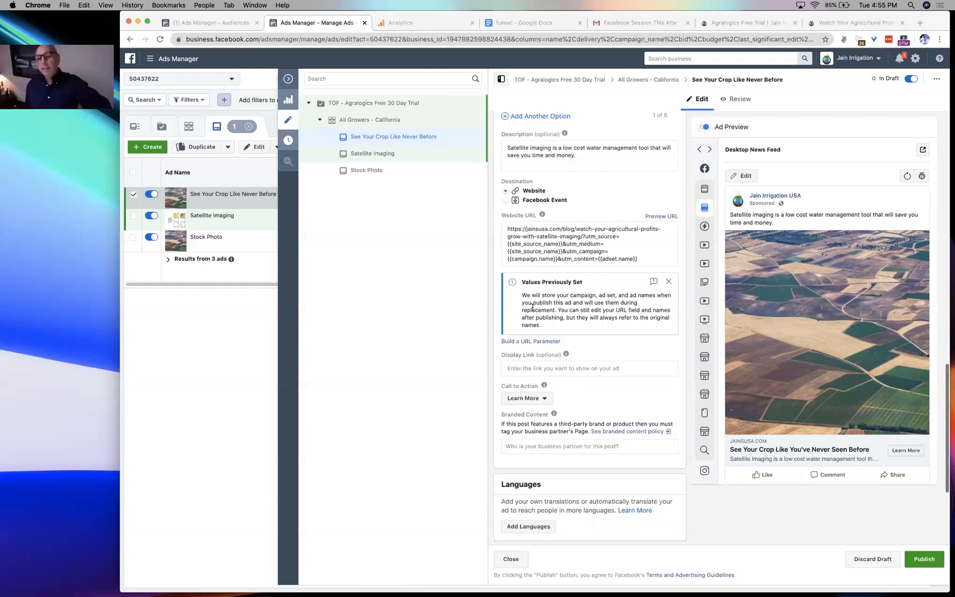
{"action": "scroll", "coordinate": [530, 396], "scroll_direction": "up", "scroll_amount": 8}
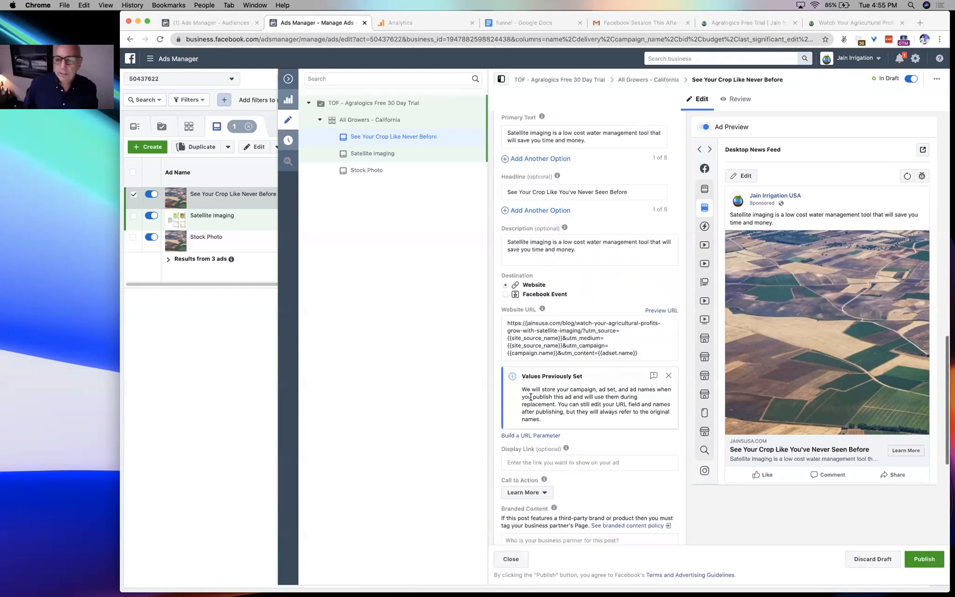
{"action": "scroll", "coordinate": [530, 397], "scroll_direction": "up", "scroll_amount": 15}
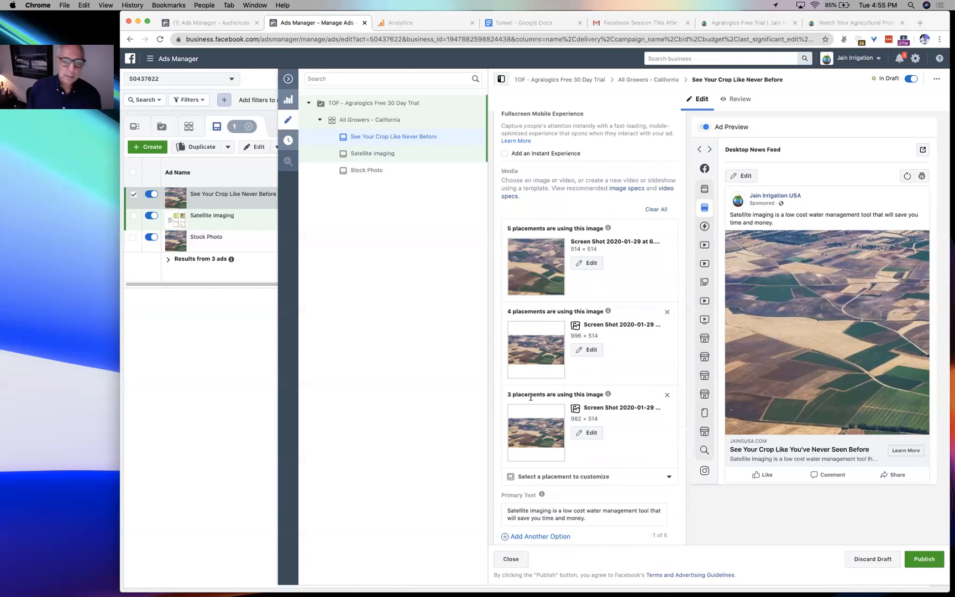
{"action": "scroll", "coordinate": [531, 400], "scroll_direction": "up", "scroll_amount": 3}
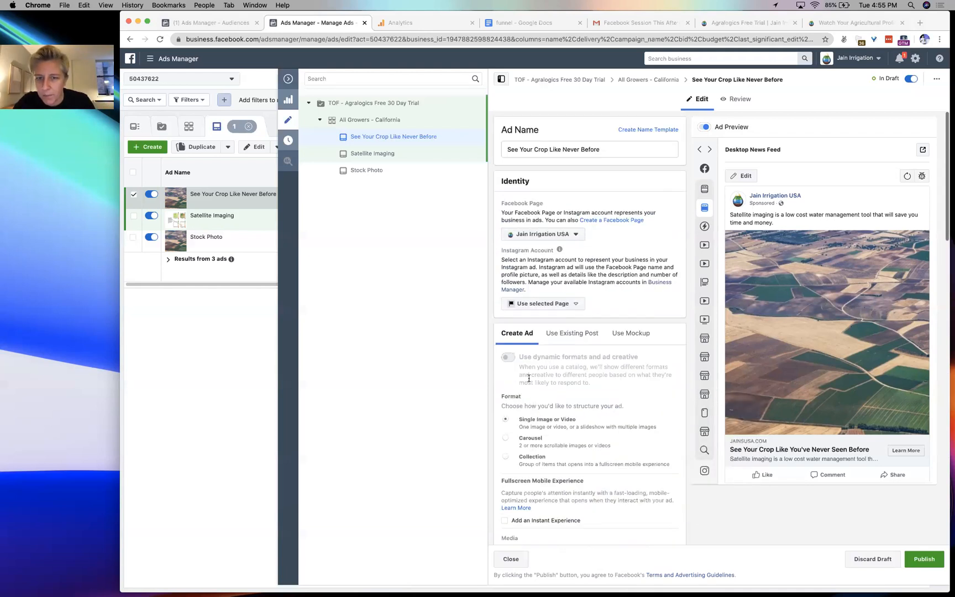
- Move the headline "See Your Crop Like You've Never Seen Before" into the description, replacing its text and leaving the headline empty
{"action": "scroll", "coordinate": [541, 188], "scroll_direction": "down", "scroll_amount": 3}
{"action": "scroll", "coordinate": [541, 188], "scroll_direction": "down", "scroll_amount": 15}
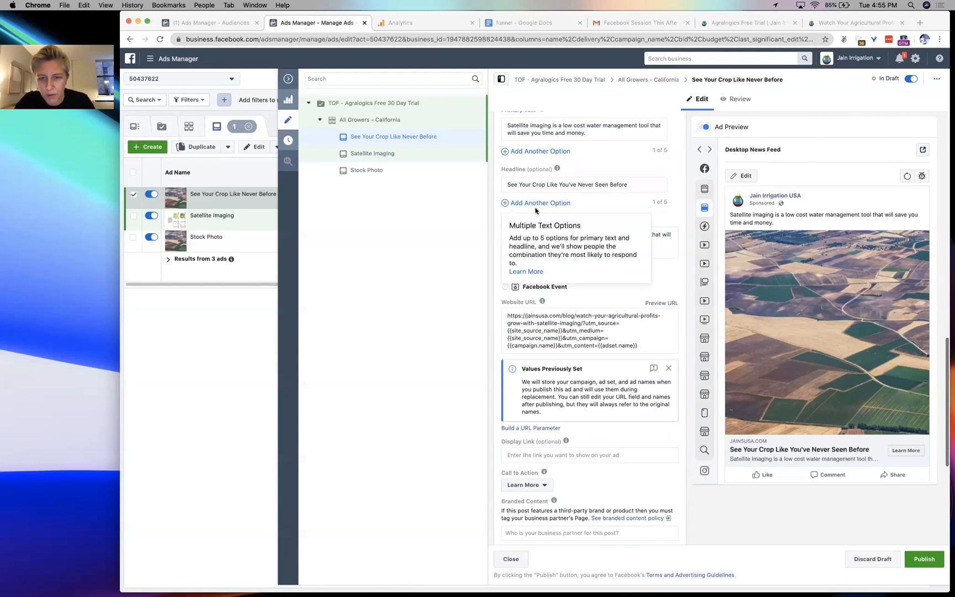
{"action": "triple_click", "coordinate": [554, 184]}
{"action": "key", "text": "super+c"}
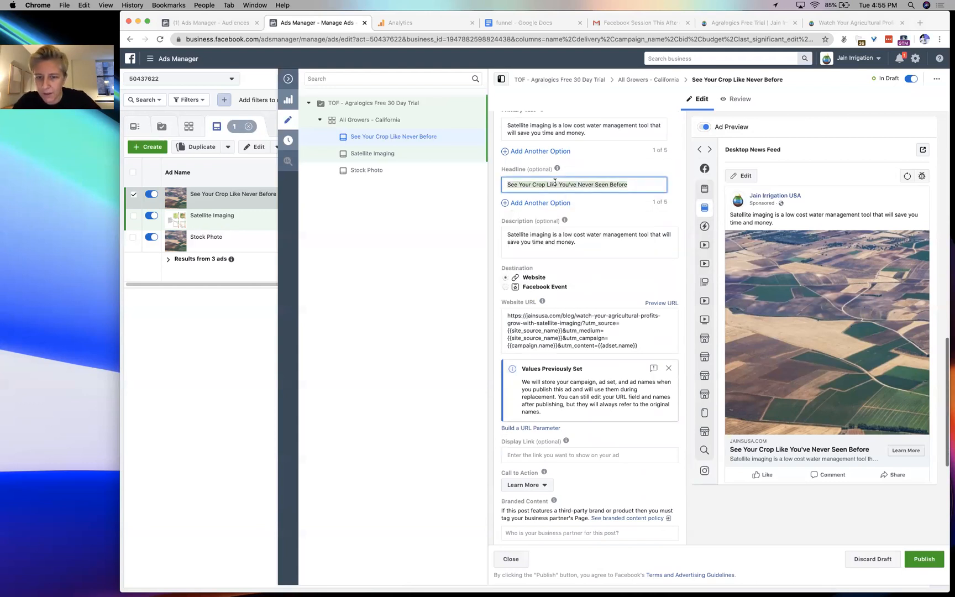
{"action": "key", "text": "BackSpace"}
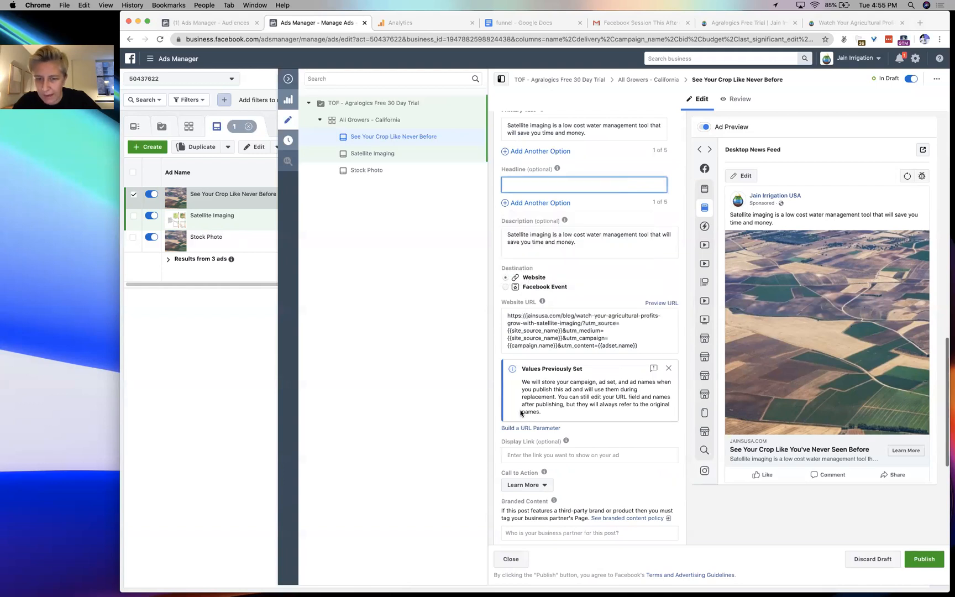
{"action": "triple_click", "coordinate": [522, 237]}
{"action": "key", "text": "BackSpace"}
{"action": "type", "text": "See Your Crop Like You've Never Before"}
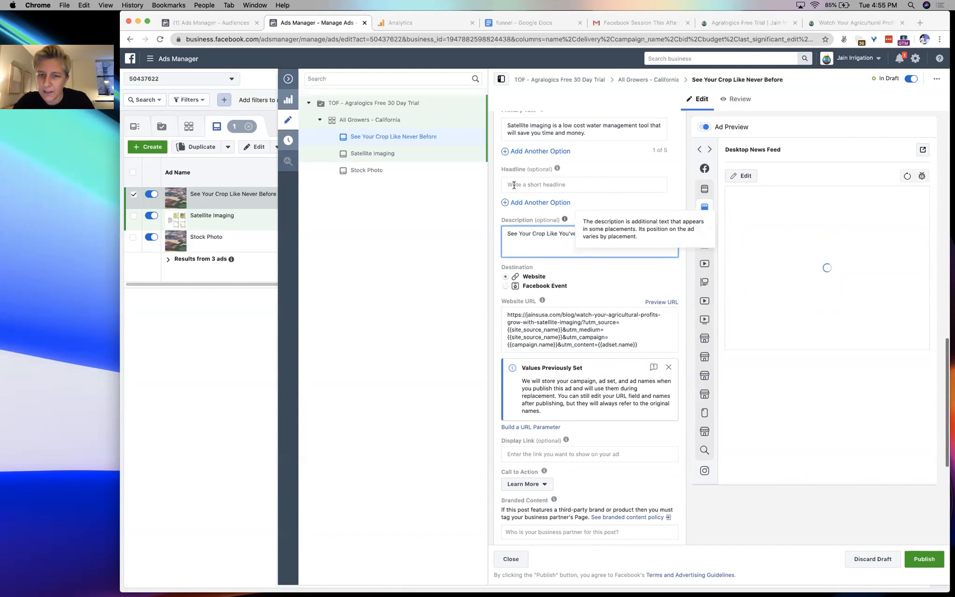
{"action": "left_click", "coordinate": [514, 185]}
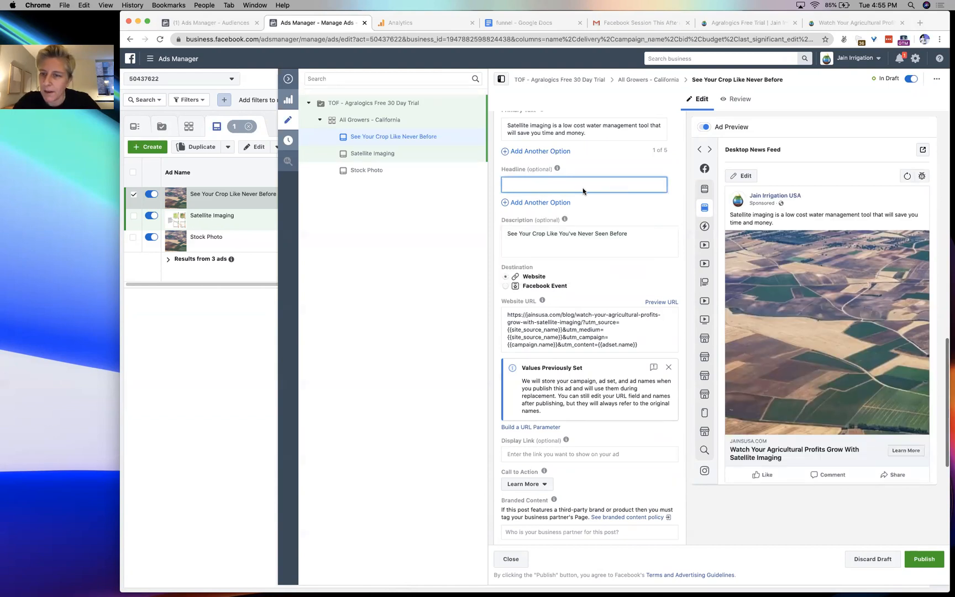
- Replace the ad's primary text with the copied line "See Your Crop Like You've Never Seen Before"
{"action": "scroll", "coordinate": [583, 190], "scroll_direction": "up", "scroll_amount": 1}
{"action": "left_click", "coordinate": [582, 149]}
{"action": "key", "text": "super+a"}
{"action": "key", "text": "BackSpace"}
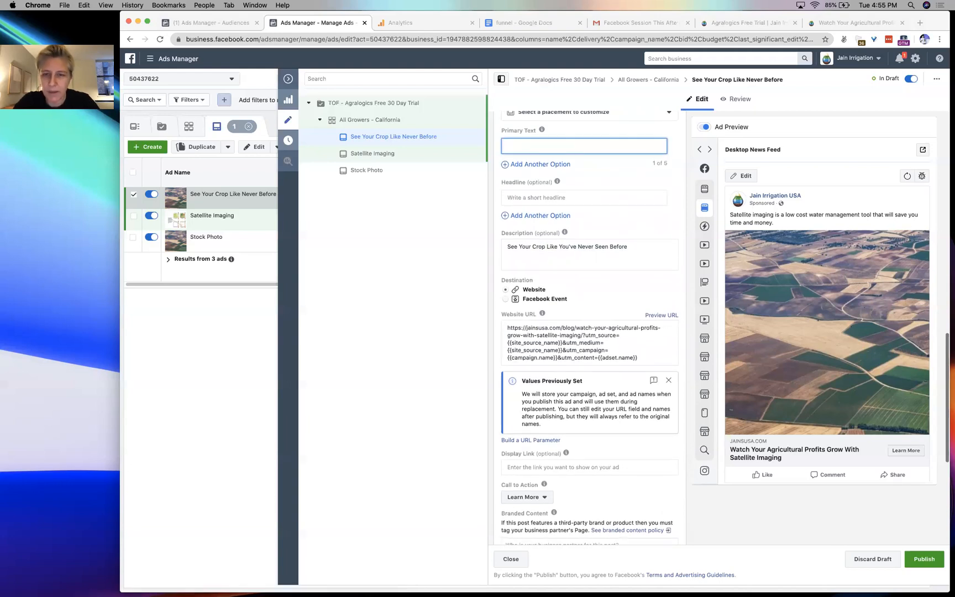
{"action": "key", "text": "super+v"}
- Change the primary text to sentence case so it reads "See your crop like you've never seen before"
{"action": "left_click", "coordinate": [616, 146]}
{"action": "key", "text": "BackSpace"}
{"action": "type", "text": "b"}
{"action": "left_click", "coordinate": [600, 145]}
{"action": "key", "text": "BackSpace"}
{"action": "type", "text": "s"}
{"action": "left_click", "coordinate": [583, 146]}
{"action": "key", "text": "BackSpace"}
{"action": "type", "text": "n"}
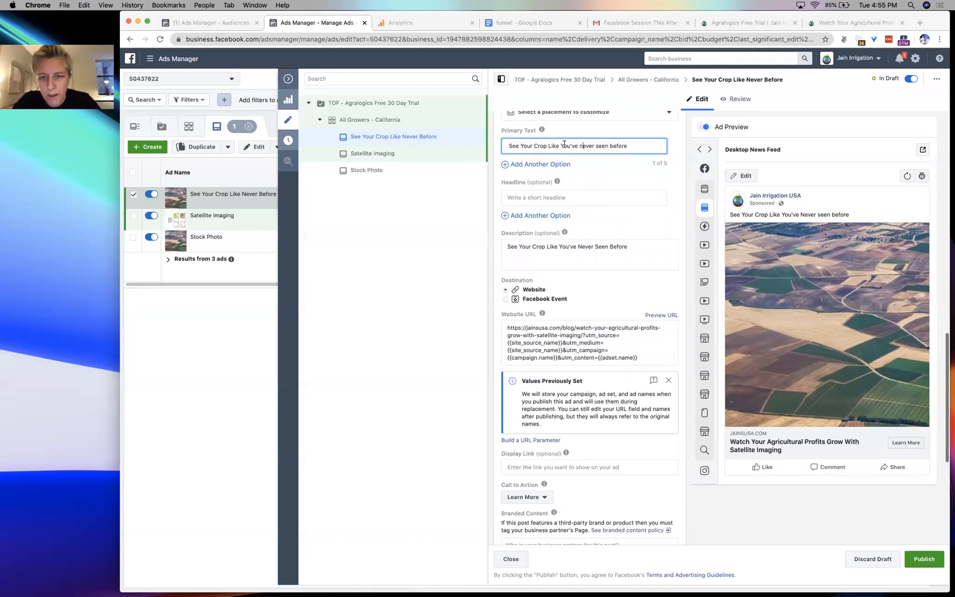
{"action": "left_click", "coordinate": [550, 145]}
{"action": "key", "text": "BackSpace"}
{"action": "type", "text": "l"}
{"action": "left_click", "coordinate": [537, 146]}
{"action": "key", "text": "BackSpace"}
{"action": "type", "text": "c"}
{"action": "left_click", "coordinate": [525, 145]}
{"action": "key", "text": "BackSpace"}
{"action": "type", "text": "y"}
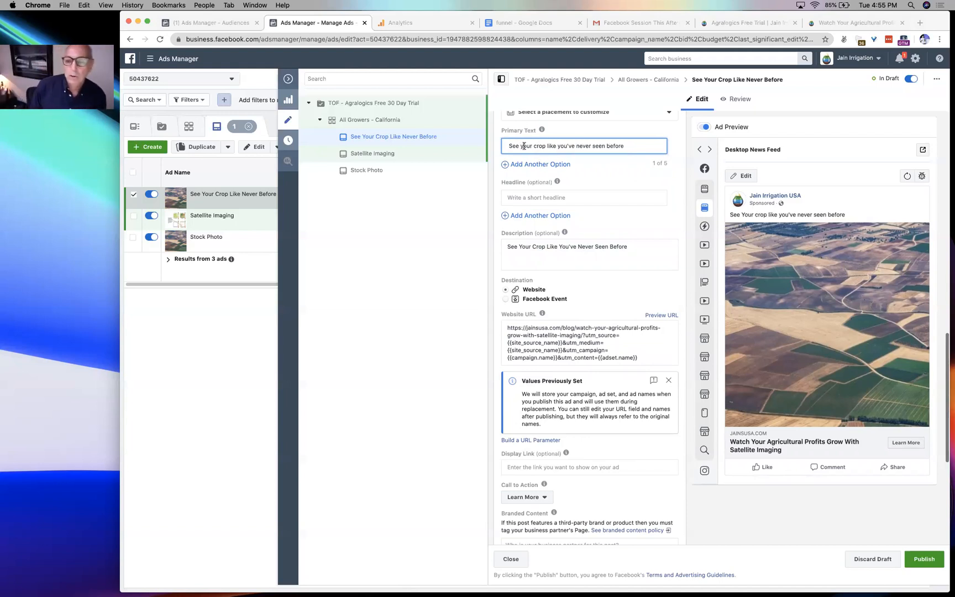
- Add a period at the end of the primary text "See your crop like you've never seen before"
{"action": "left_click", "coordinate": [623, 145]}
{"action": "type", "text": "."}
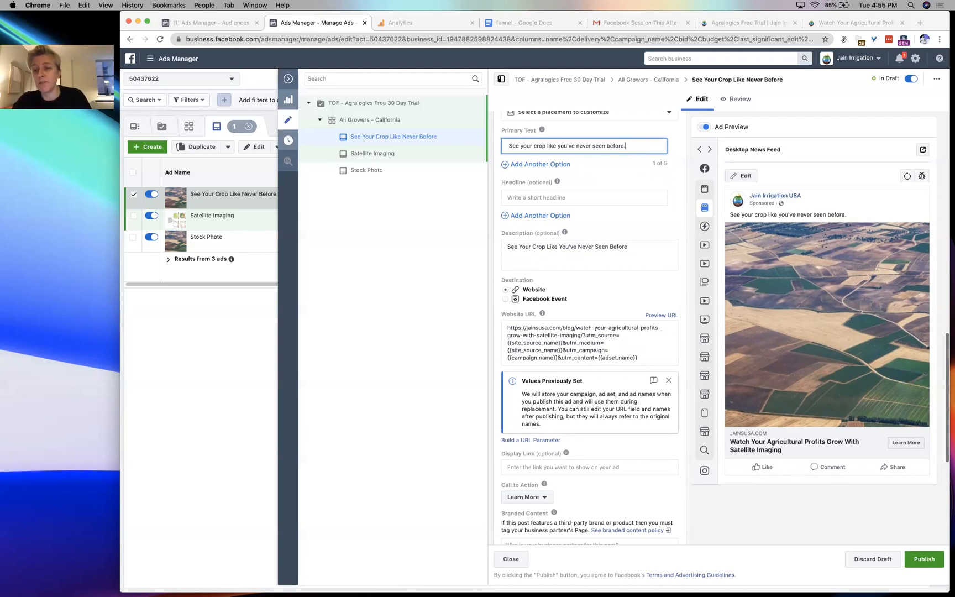
{"action": "left_click", "coordinate": [732, 216]}
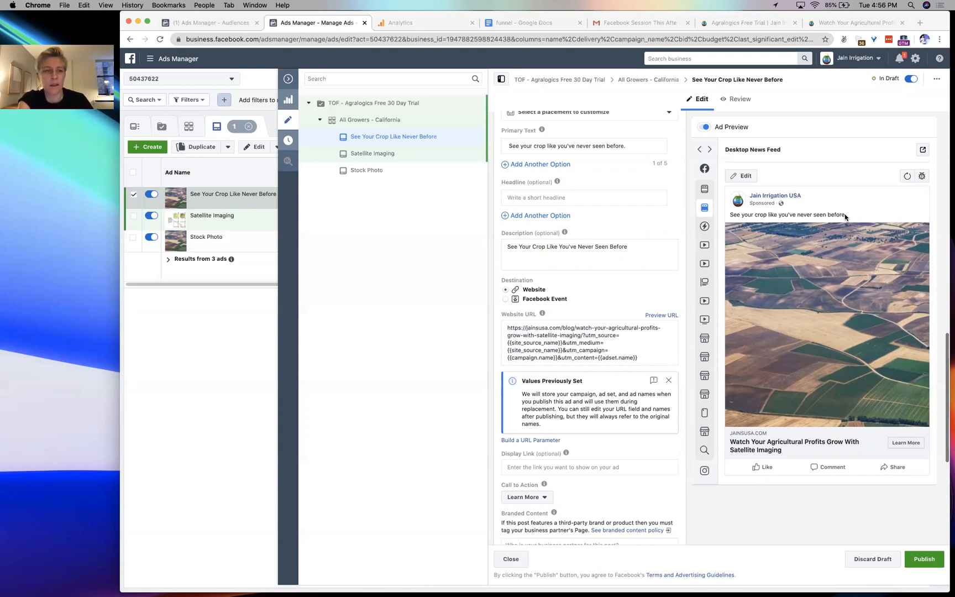
{"action": "left_click", "coordinate": [653, 148]}
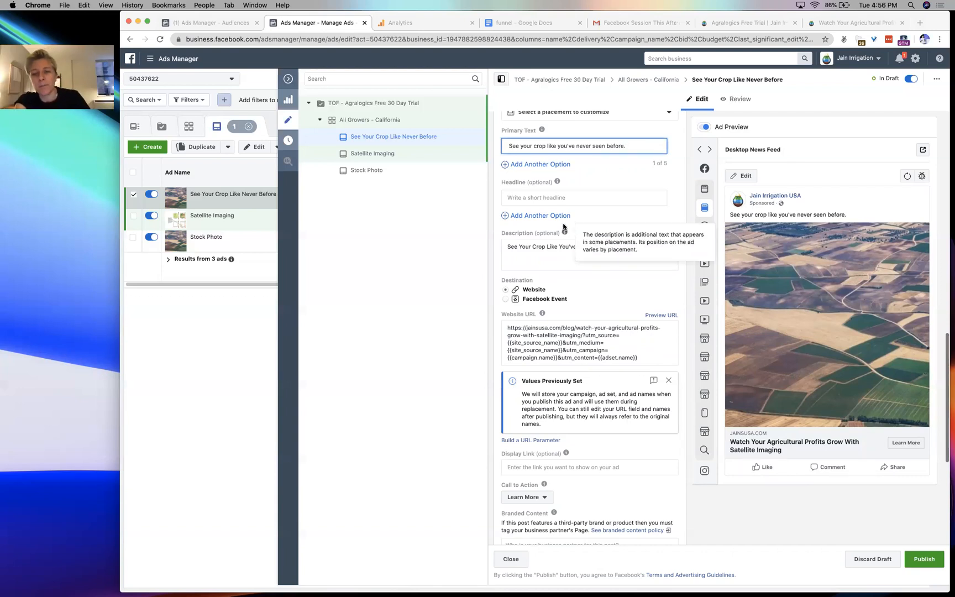
{"action": "left_click", "coordinate": [566, 198]}
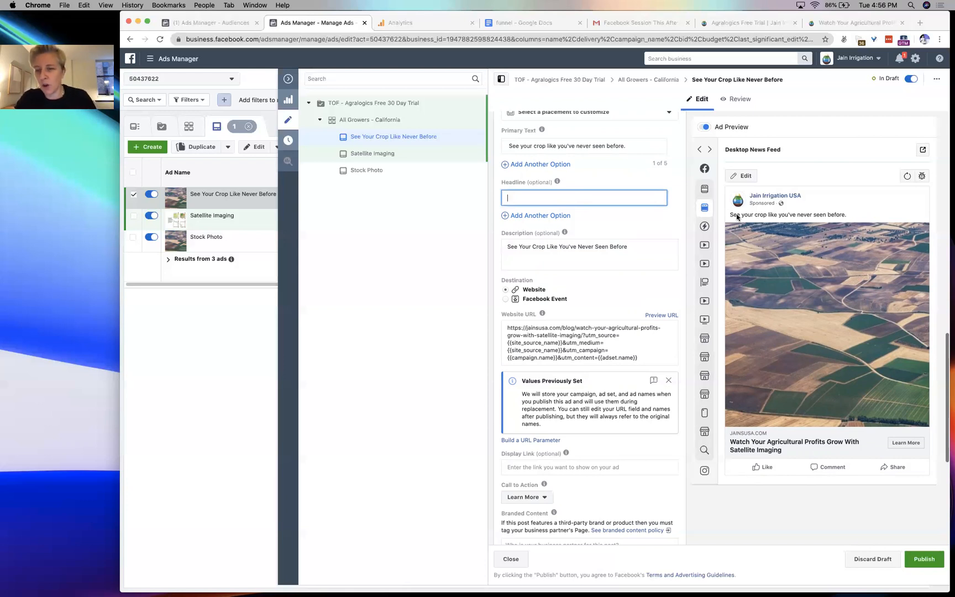
{"action": "scroll", "coordinate": [601, 222], "scroll_direction": "down", "scroll_amount": 2}
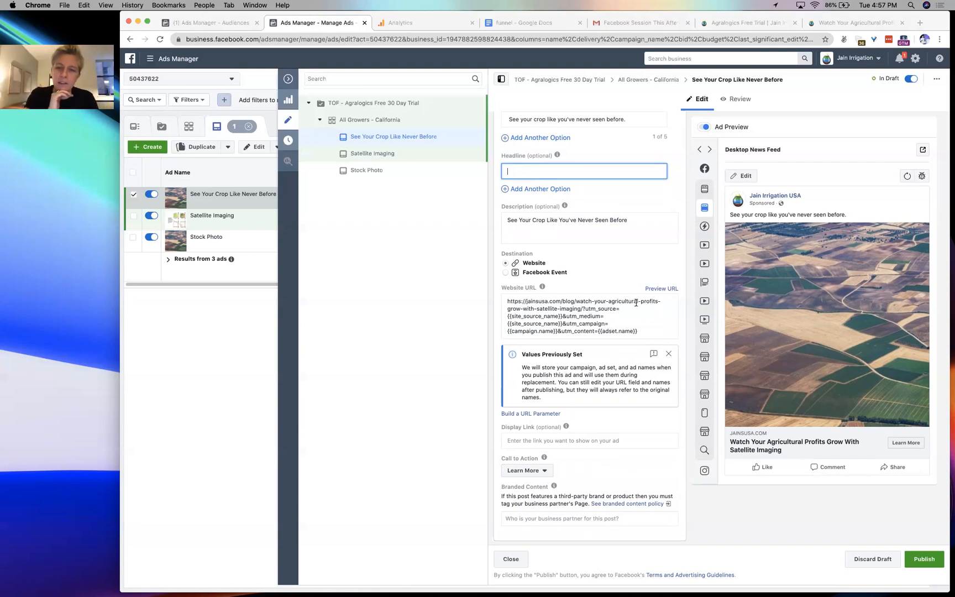
{"action": "left_click", "coordinate": [650, 227]}
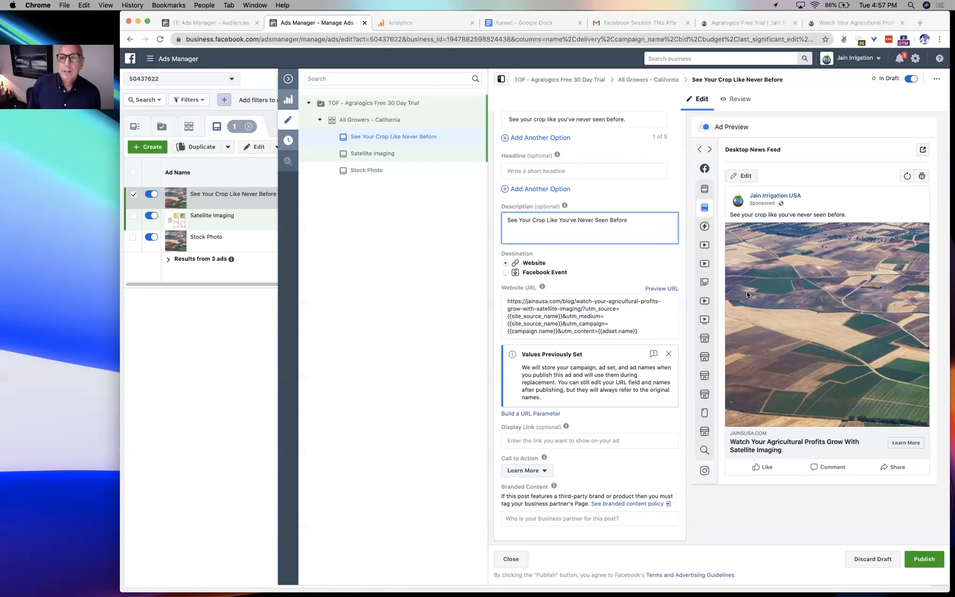
{"action": "scroll", "coordinate": [619, 332], "scroll_direction": "down", "scroll_amount": 4}
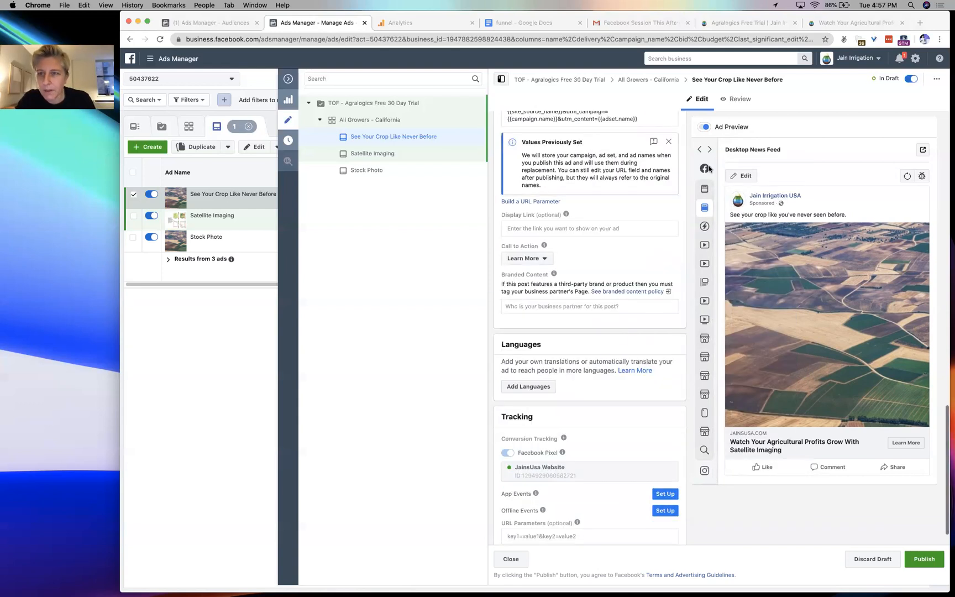
- Copy the paragraph beginning "Get a weekly email delivered straight to your inbox" from the Agralogics Free Trial landing page
{"action": "left_click", "coordinate": [746, 22]}
{"action": "scroll", "coordinate": [458, 207], "scroll_direction": "up", "scroll_amount": 7}
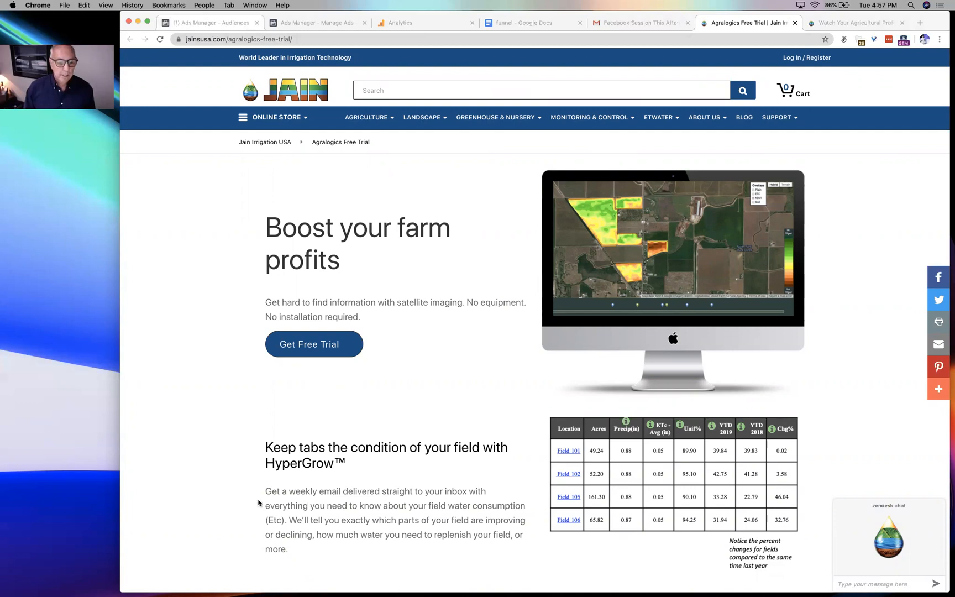
{"action": "left_click_drag", "start_coordinate": [361, 510], "coordinate": [304, 548]}
{"action": "key", "text": "super+c"}
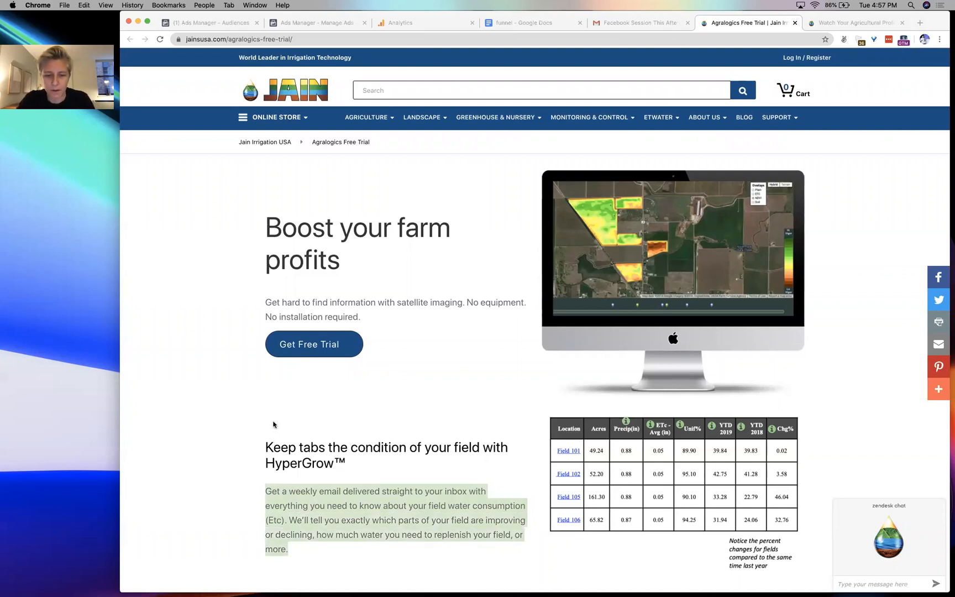
- Return to the draft ad and append the copied paragraph after the primary text's first sentence
{"action": "left_click", "coordinate": [202, 24]}
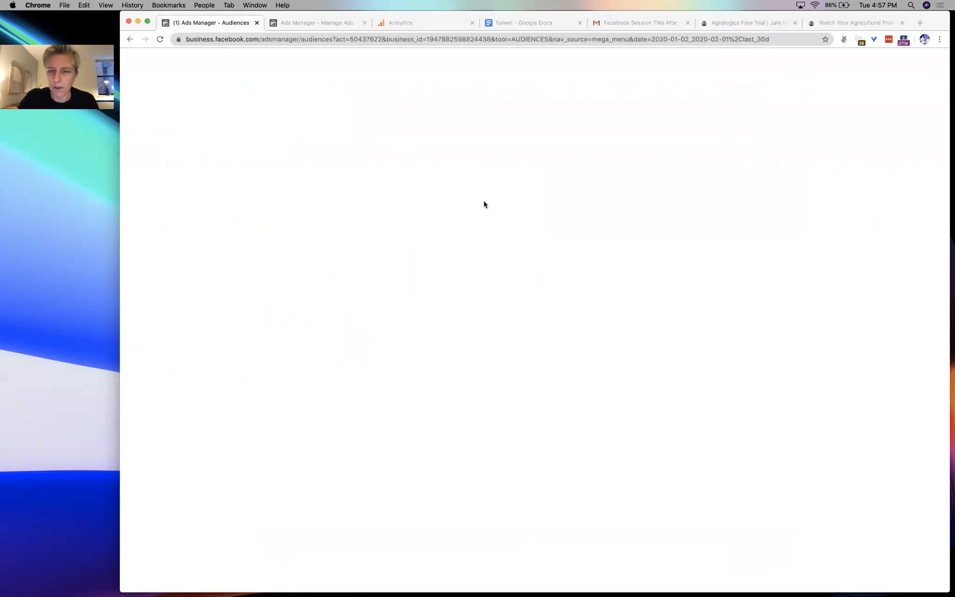
{"action": "left_click", "coordinate": [313, 25]}
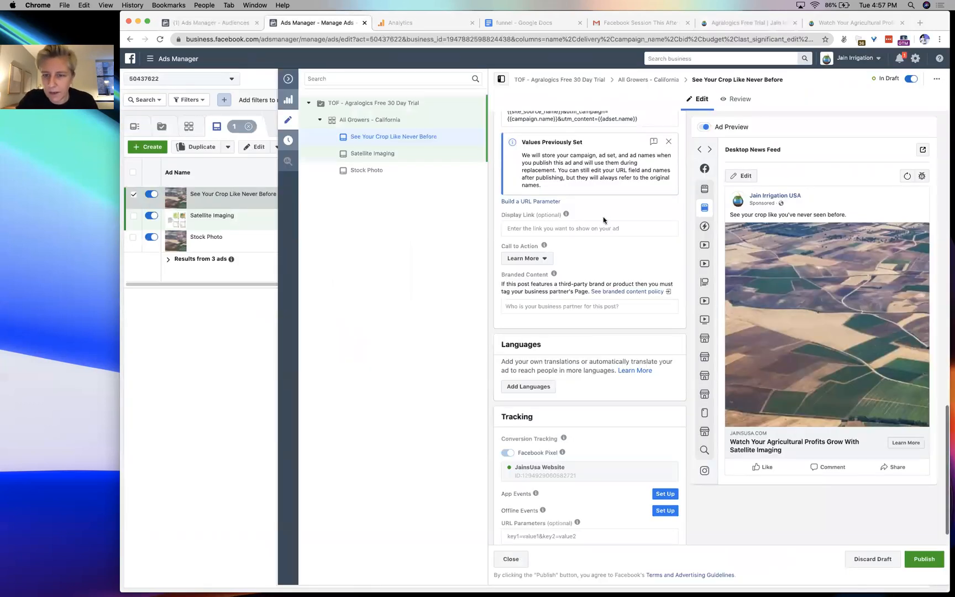
{"action": "scroll", "coordinate": [587, 234], "scroll_direction": "up", "scroll_amount": 4}
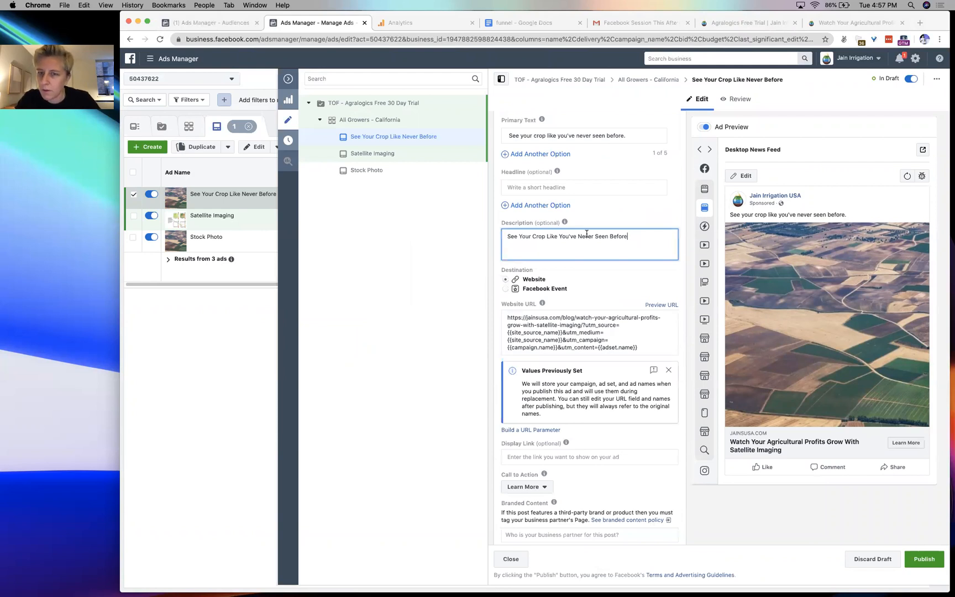
{"action": "left_click", "coordinate": [630, 136]}
{"action": "key", "text": "super+v"}
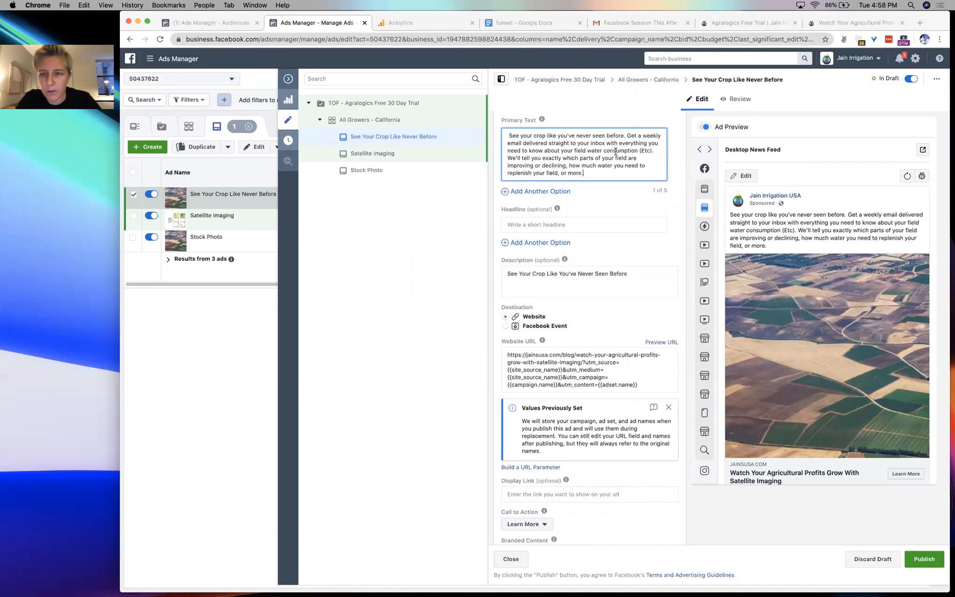
- Correct the primary text by changing "(Etc)" to "(ETc)" and "or more" to "and more"
{"action": "left_click", "coordinate": [647, 150]}
{"action": "key", "text": "Right"}
{"action": "key", "text": "BackSpace"}
{"action": "key", "text": "BackSpace"}
{"action": "key", "text": "BackSpace"}
{"action": "type", "text": "ET"}
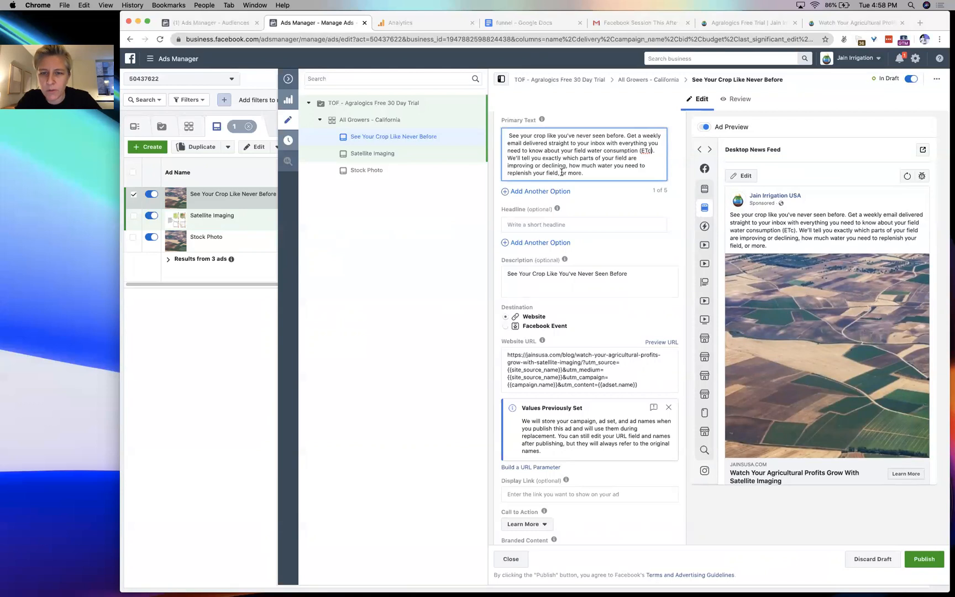
{"action": "double_click", "coordinate": [562, 172]}
{"action": "type", "text": "and"}
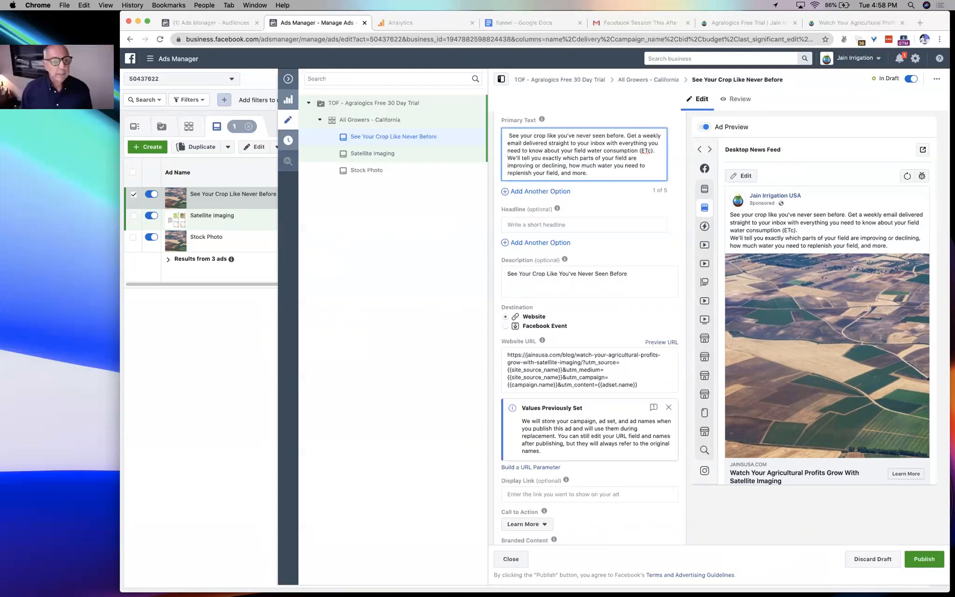
- Put a blank line before "We'll tell you exactly" in the primary text and remove the leading space from its first line
{"action": "key", "text": "Return"}
{"action": "key", "text": "Return"}
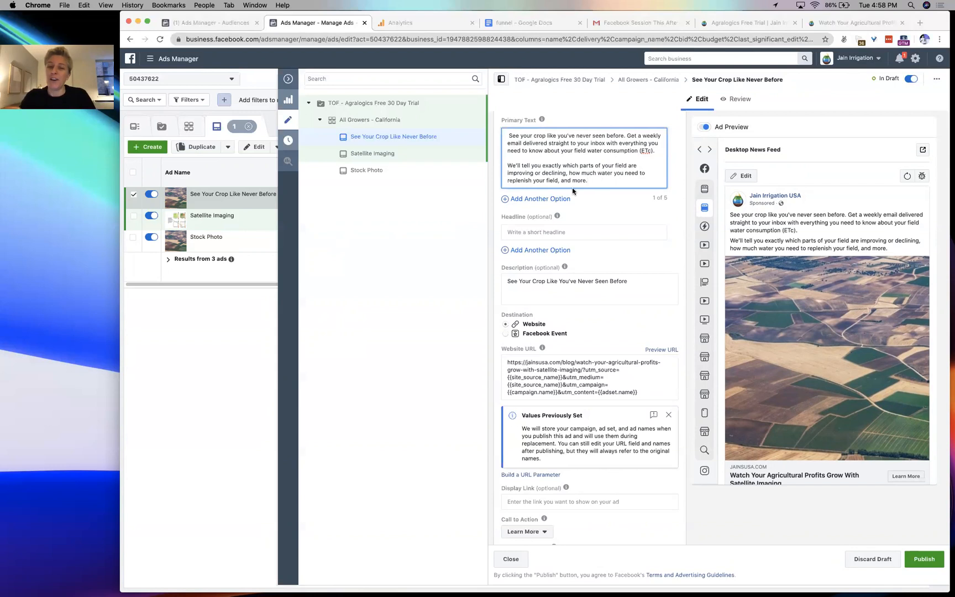
{"action": "scroll", "coordinate": [513, 167], "scroll_direction": "down", "scroll_amount": 1}
{"action": "key", "text": "BackSpace"}
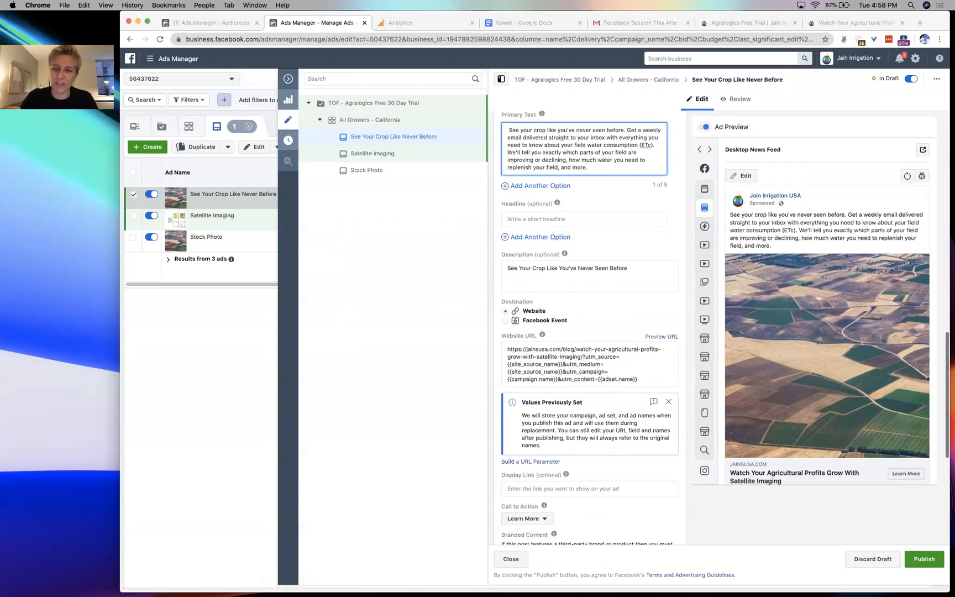
{"action": "key", "text": "Return"}
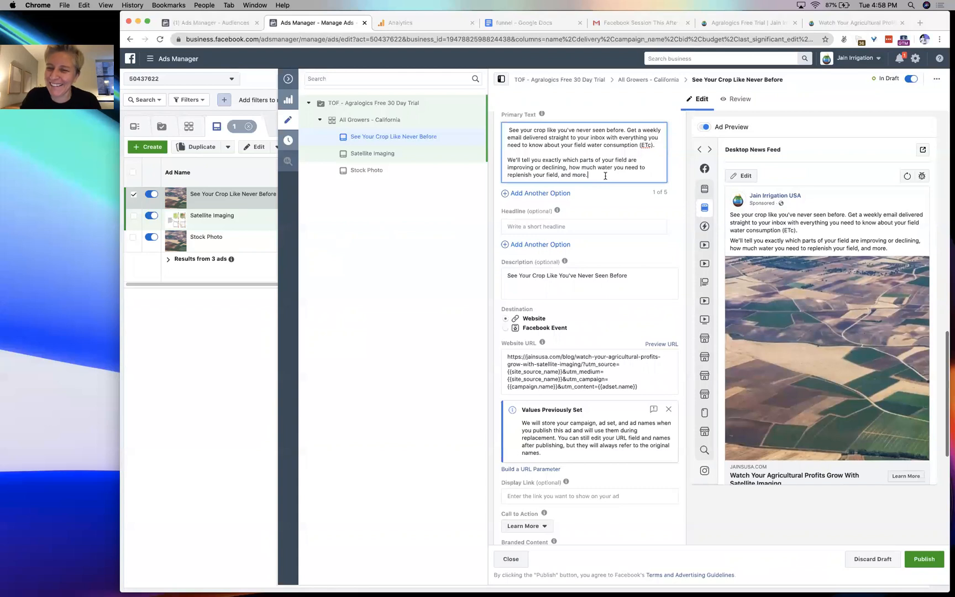
{"action": "left_click", "coordinate": [508, 130]}
{"action": "key", "text": "BackSpace"}
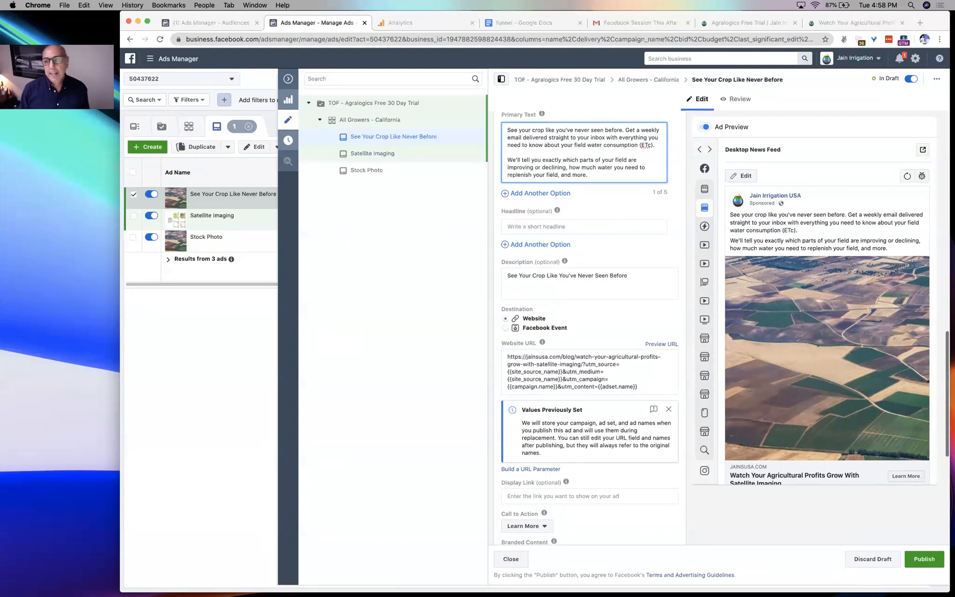
- Search the web for "facebook emoji list" in a new browser window and open Emojipedia's Facebook Emoji List
{"action": "key", "text": "super+n"}
{"action": "type", "text": "facebook e"}
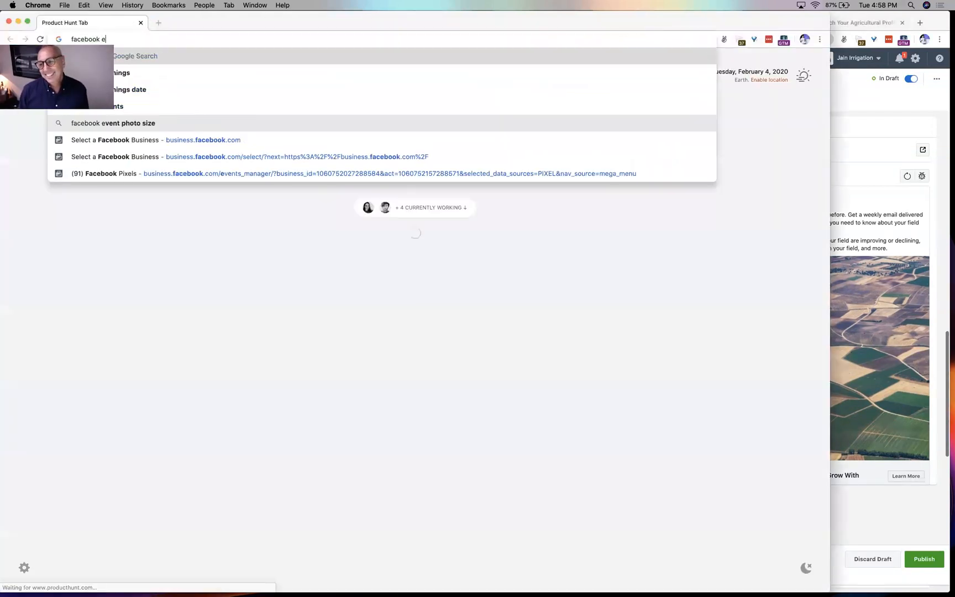
{"action": "type", "text": "moji list"}
{"action": "key", "text": "Return"}
{"action": "left_click_drag", "start_coordinate": [361, 26], "coordinate": [469, 161]}
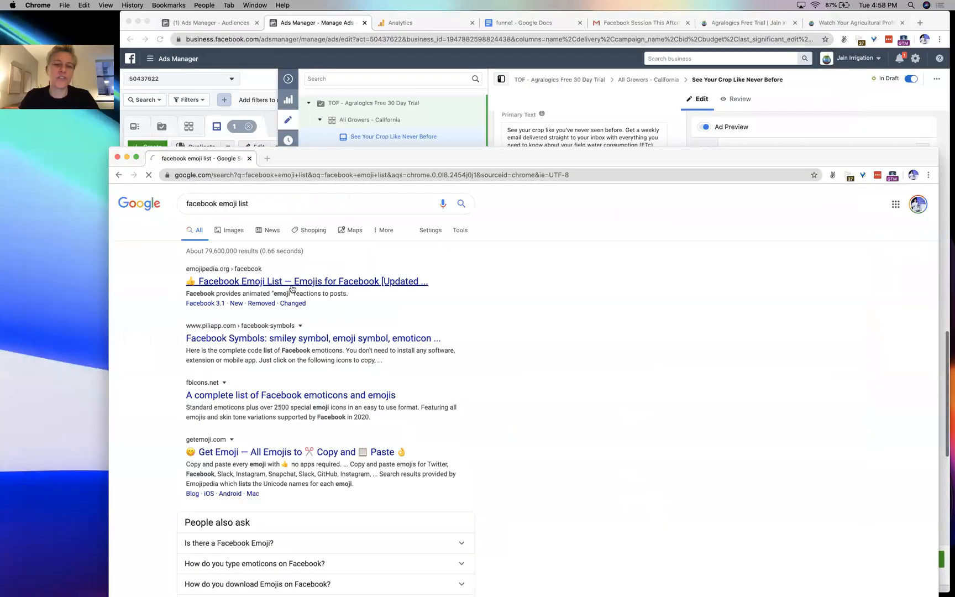
{"action": "left_click", "coordinate": [292, 288]}
{"action": "scroll", "coordinate": [279, 393], "scroll_direction": "down", "scroll_amount": 10}
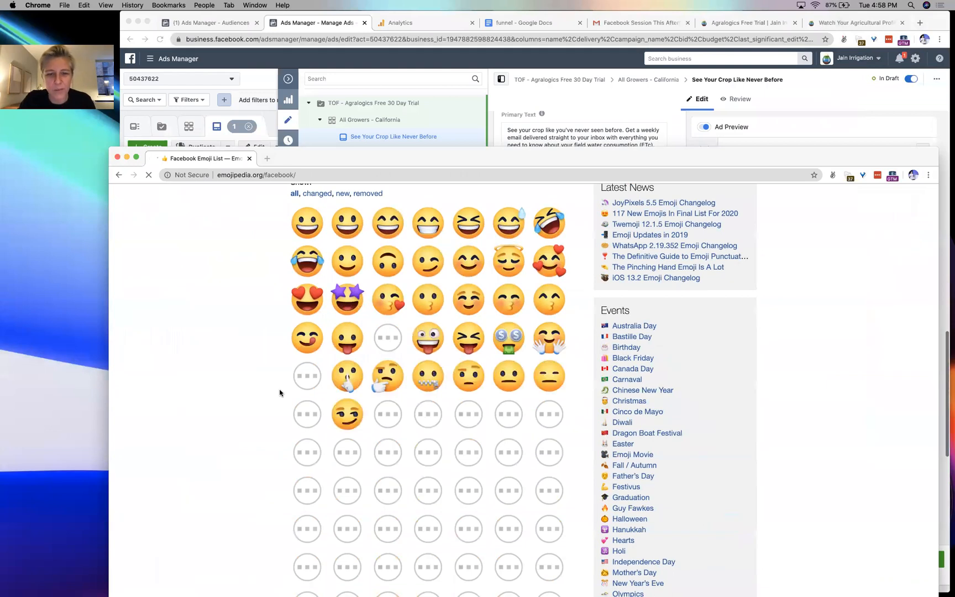
{"action": "scroll", "coordinate": [279, 393], "scroll_direction": "down", "scroll_amount": 3}
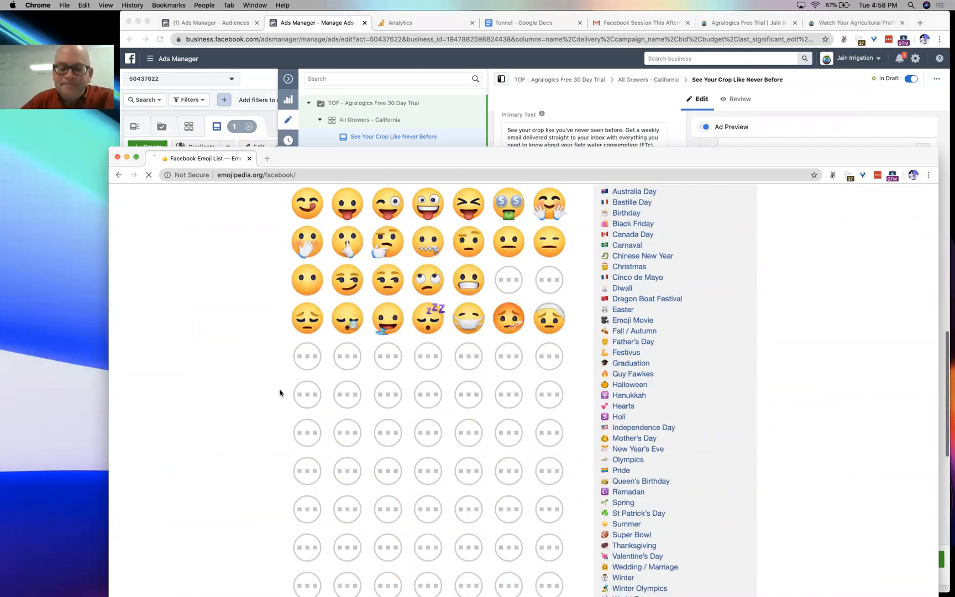
- Search the emoji page for "cowboy", then select the cowboy hat face emoji for copying
{"action": "key", "text": "super+f"}
{"action": "type", "text": "cowboy"}
{"action": "scroll", "coordinate": [280, 393], "scroll_direction": "down", "scroll_amount": 10}
{"action": "scroll", "coordinate": [310, 360], "scroll_direction": "down", "scroll_amount": 5}
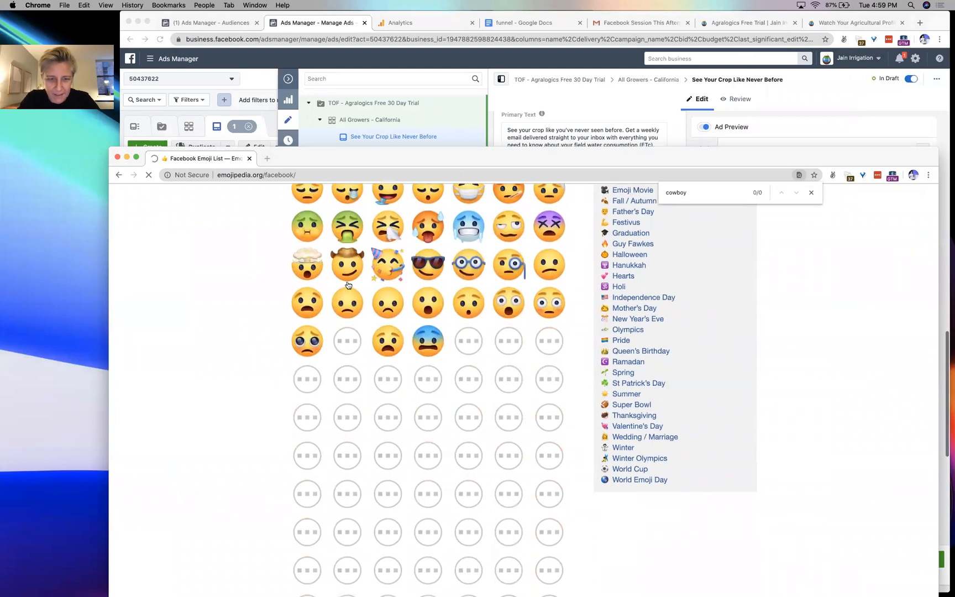
{"action": "left_click_drag", "start_coordinate": [366, 272], "coordinate": [341, 268]}
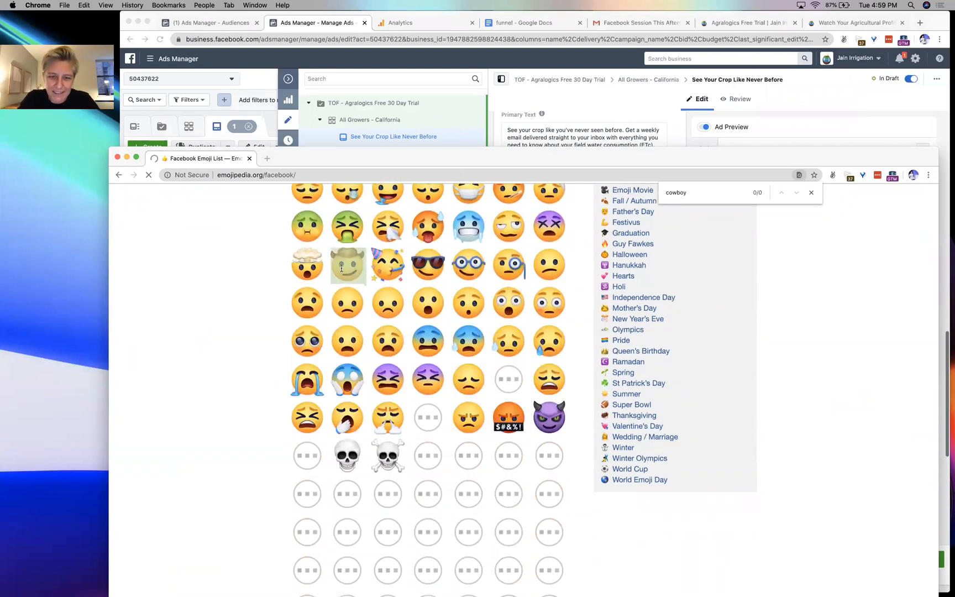
{"action": "scroll", "coordinate": [342, 269], "scroll_direction": "down", "scroll_amount": 5}
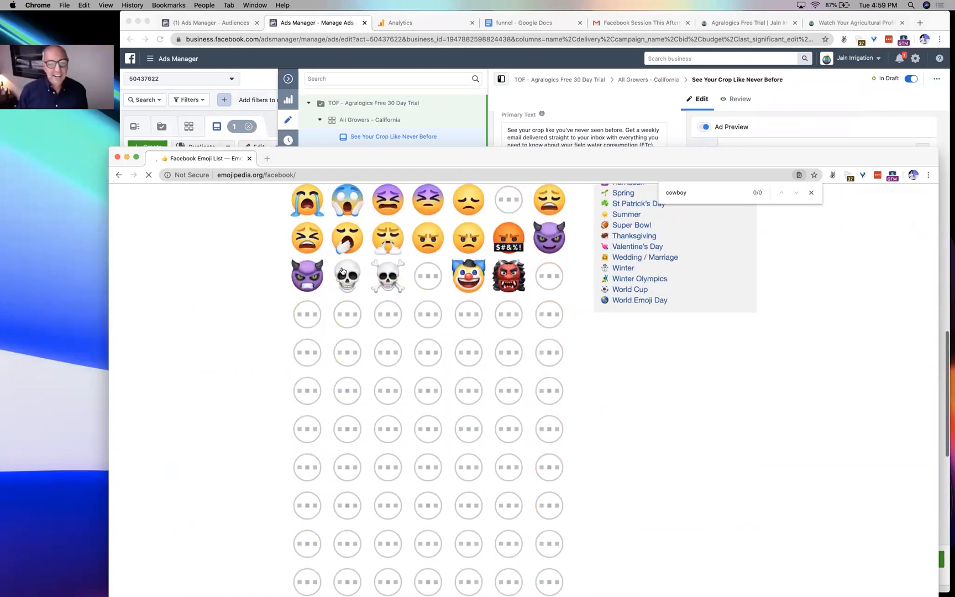
{"action": "scroll", "coordinate": [341, 271], "scroll_direction": "down", "scroll_amount": 2}
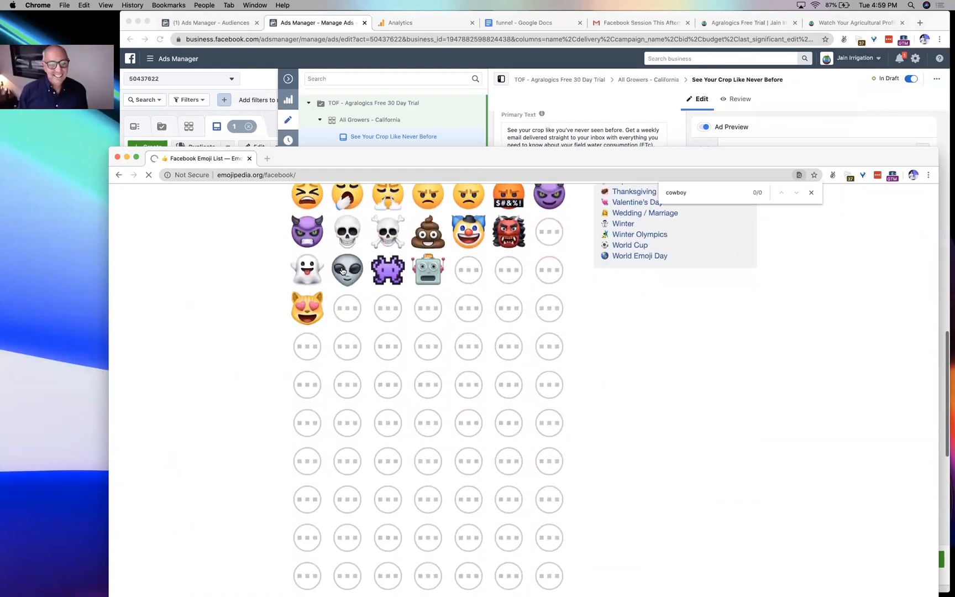
- Try to paste the cowboy hat face emoji at the end of the primary text, then remove the pasted words
{"action": "left_click", "coordinate": [642, 108]}
{"action": "left_click", "coordinate": [605, 175]}
{"action": "type", "text": "Cowboy Hat Face"}
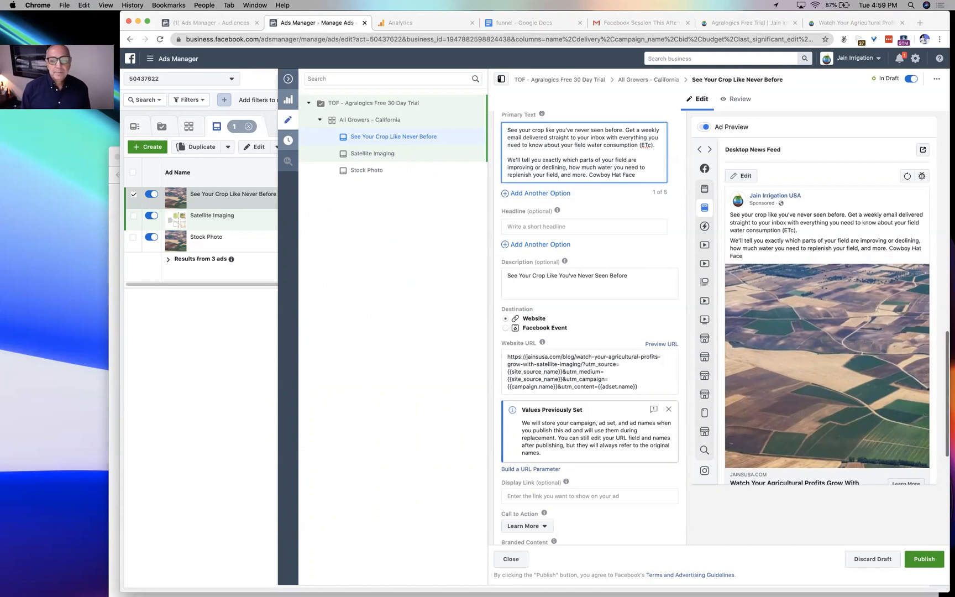
{"action": "left_click_drag", "start_coordinate": [587, 172], "coordinate": [661, 176]}
{"action": "key", "text": "BackSpace"}
- Return to the Emojipedia Facebook emoji list, locate the cowboy hat face emoji and copy its image
{"action": "left_click", "coordinate": [114, 269]}
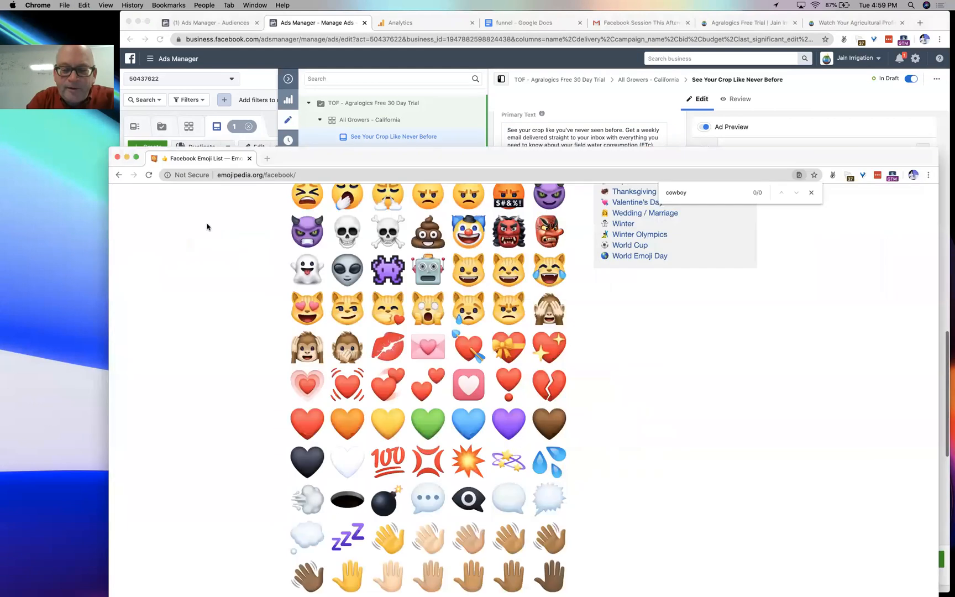
{"action": "left_click_drag", "start_coordinate": [304, 161], "coordinate": [228, 154]}
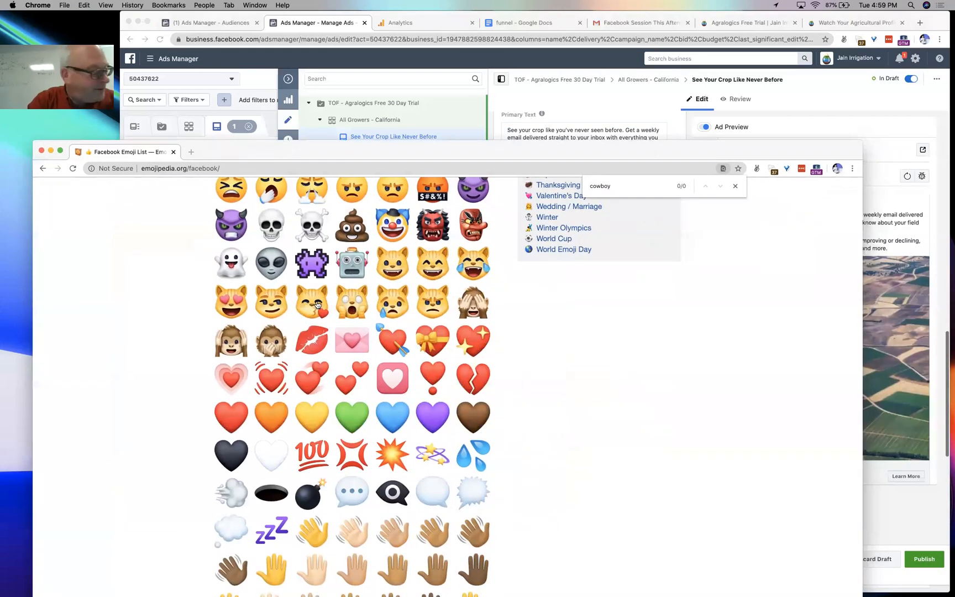
{"action": "scroll", "coordinate": [318, 304], "scroll_direction": "down", "scroll_amount": 5}
{"action": "scroll", "coordinate": [318, 304], "scroll_direction": "down", "scroll_amount": 15}
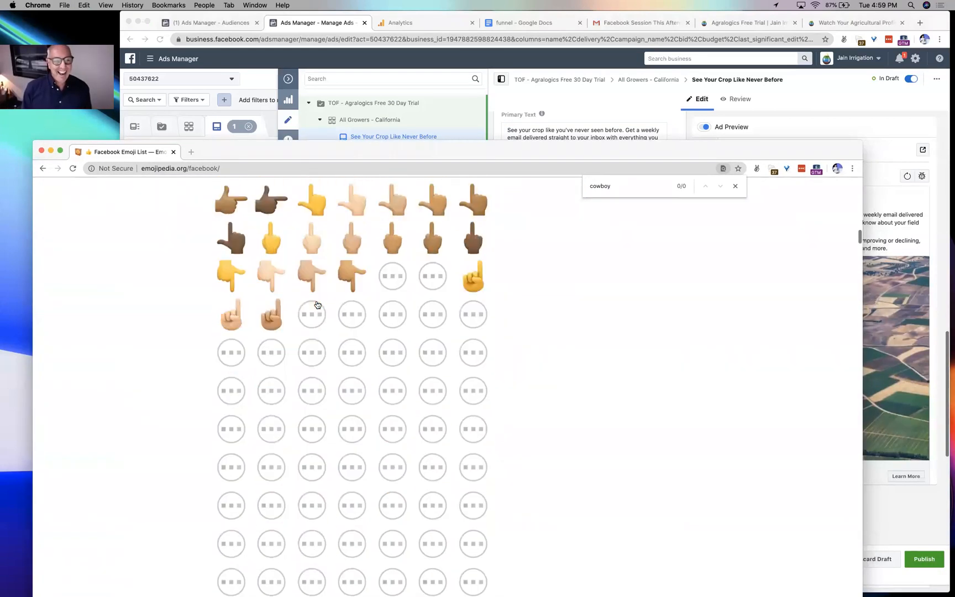
{"action": "scroll", "coordinate": [317, 304], "scroll_direction": "down", "scroll_amount": 10}
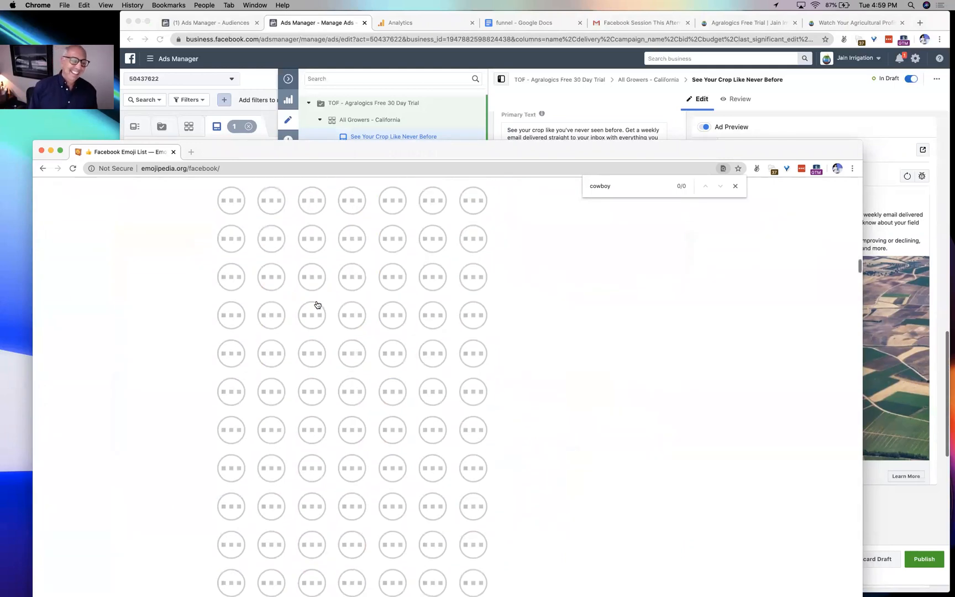
{"action": "scroll", "coordinate": [317, 304], "scroll_direction": "up", "scroll_amount": 20}
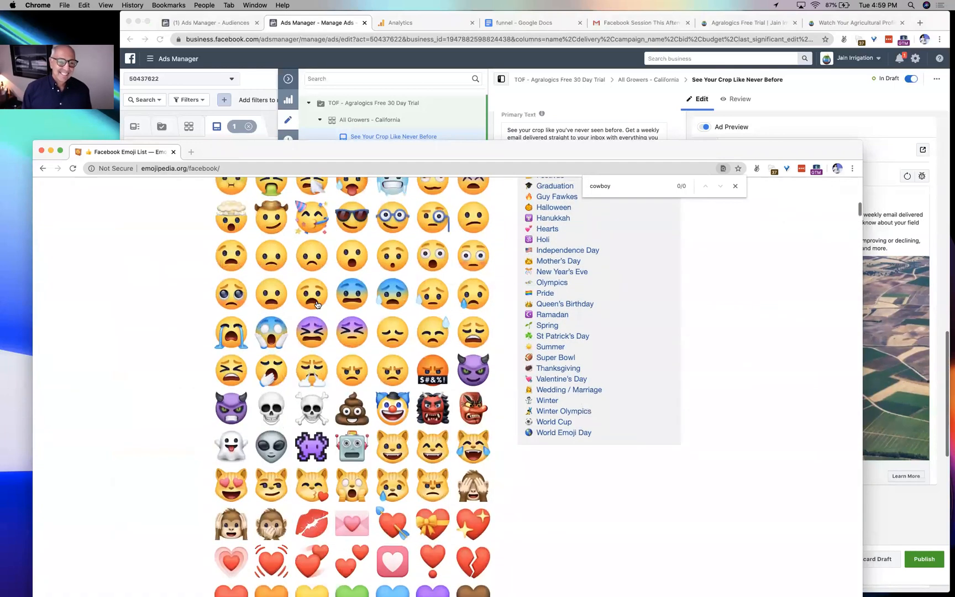
{"action": "scroll", "coordinate": [318, 304], "scroll_direction": "up", "scroll_amount": 1}
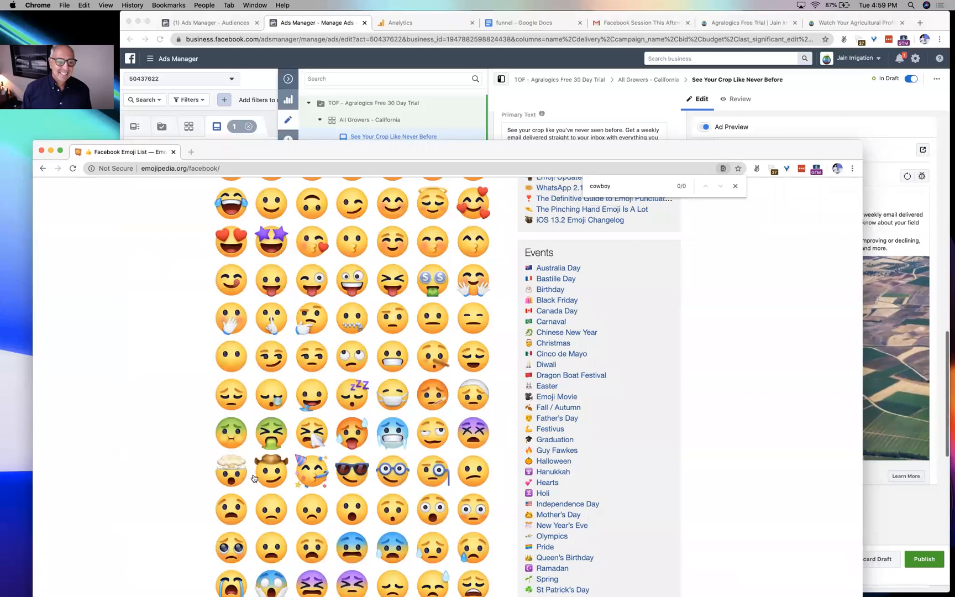
{"action": "right_click", "coordinate": [271, 476]}
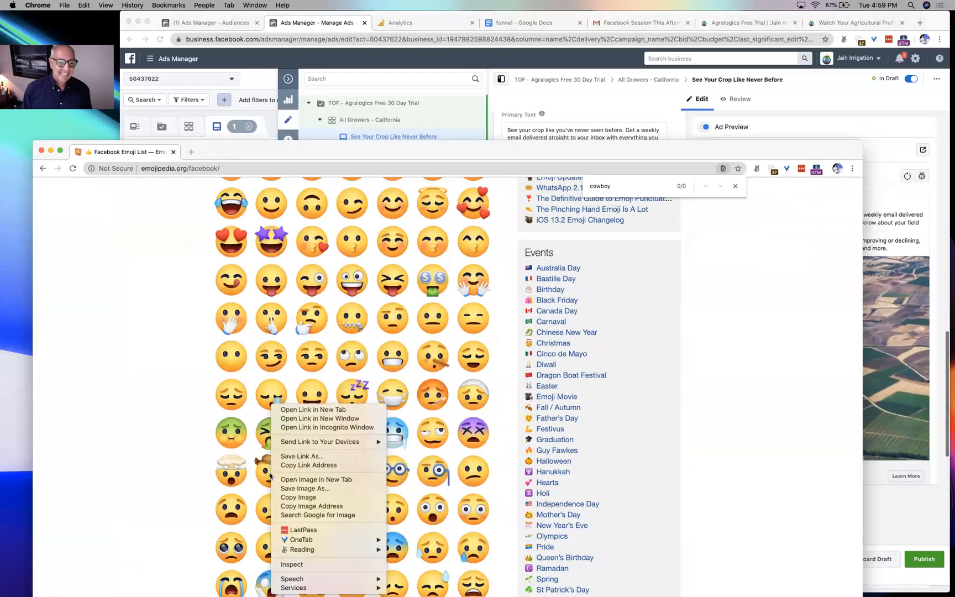
{"action": "left_click", "coordinate": [291, 498]}
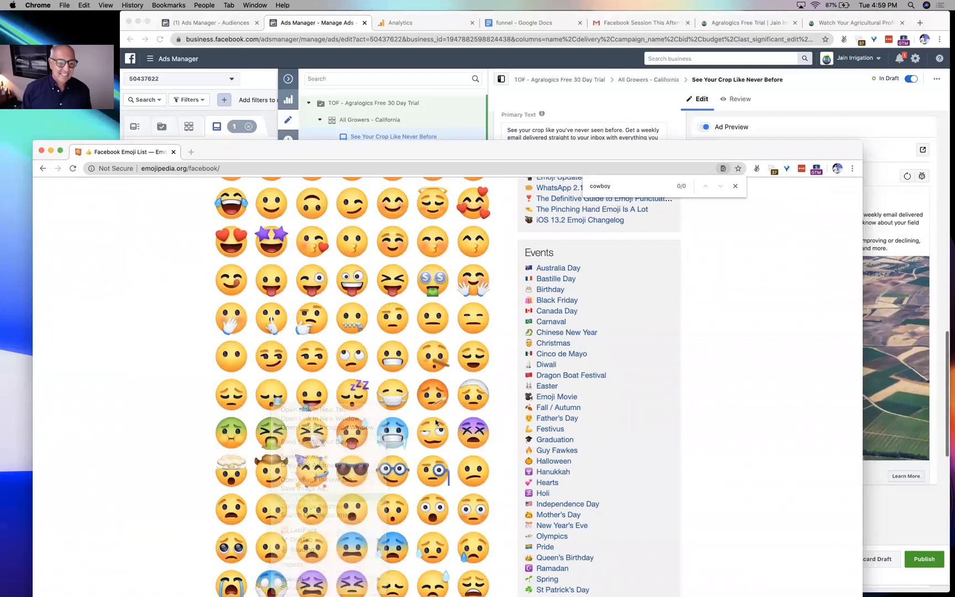
- Paste the cowboy hat face emoji three times at the end of the ad's primary text
{"action": "left_click", "coordinate": [655, 108]}
{"action": "key", "text": "super+v"}
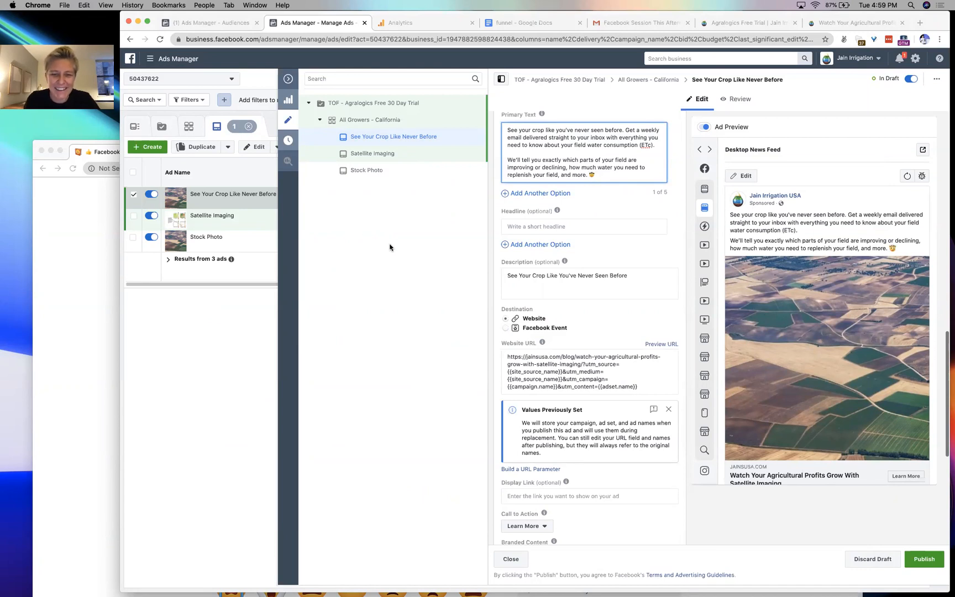
{"action": "left_click", "coordinate": [86, 312]}
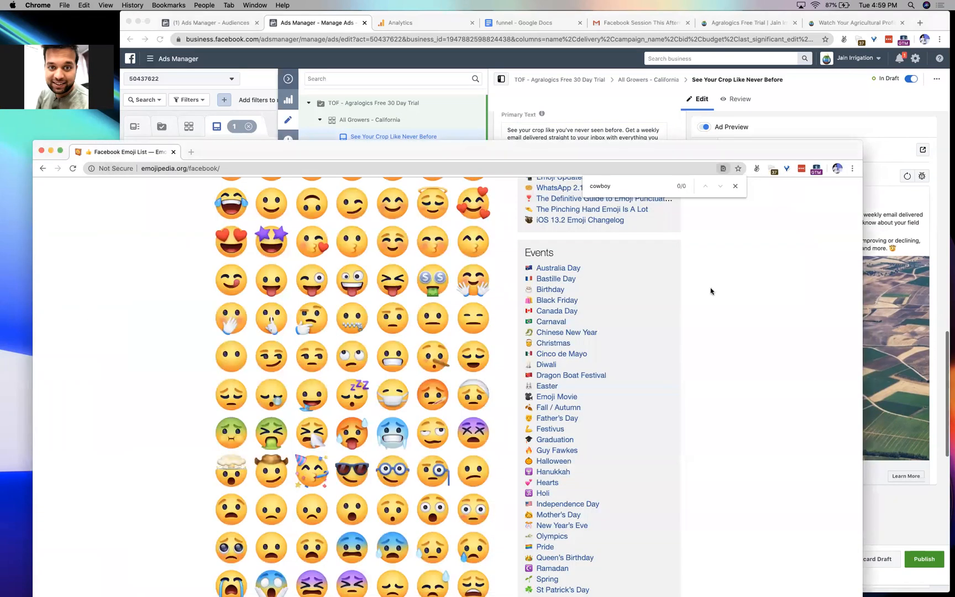
{"action": "left_click", "coordinate": [675, 108]}
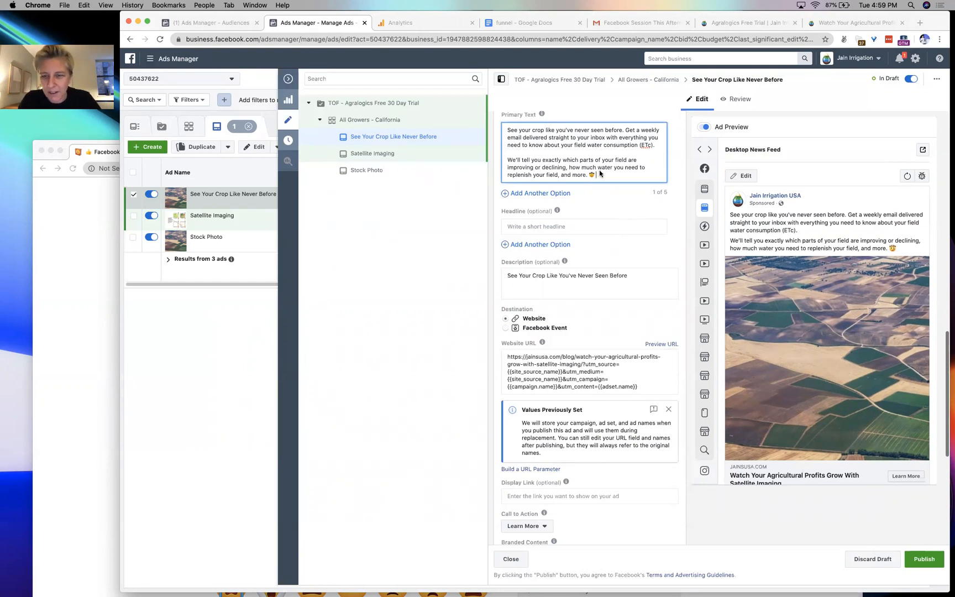
{"action": "key", "text": "super+v"}
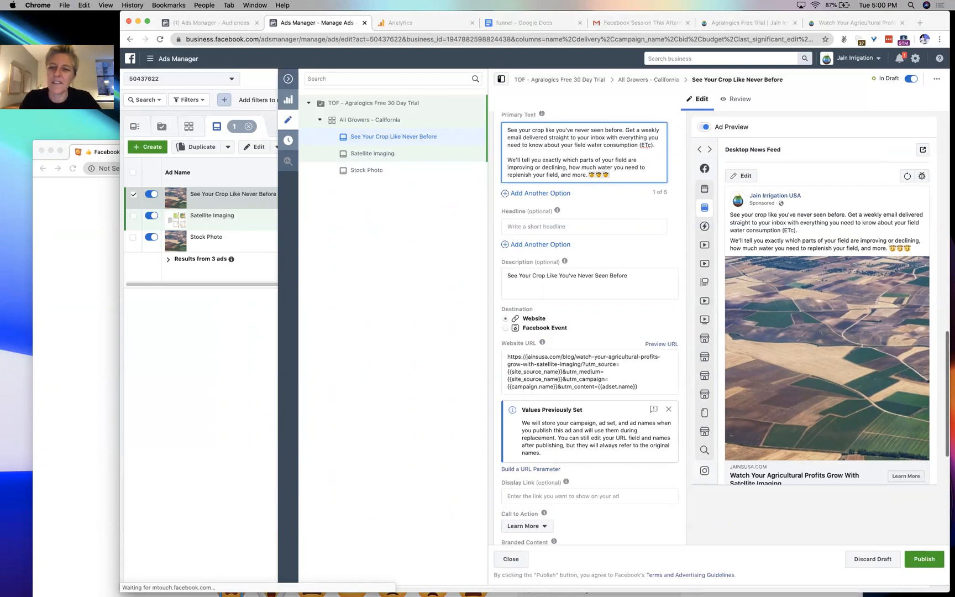
- Try placing the cowboy hat face emoji at the start of the primary text, then undo it
{"action": "left_click", "coordinate": [507, 130]}
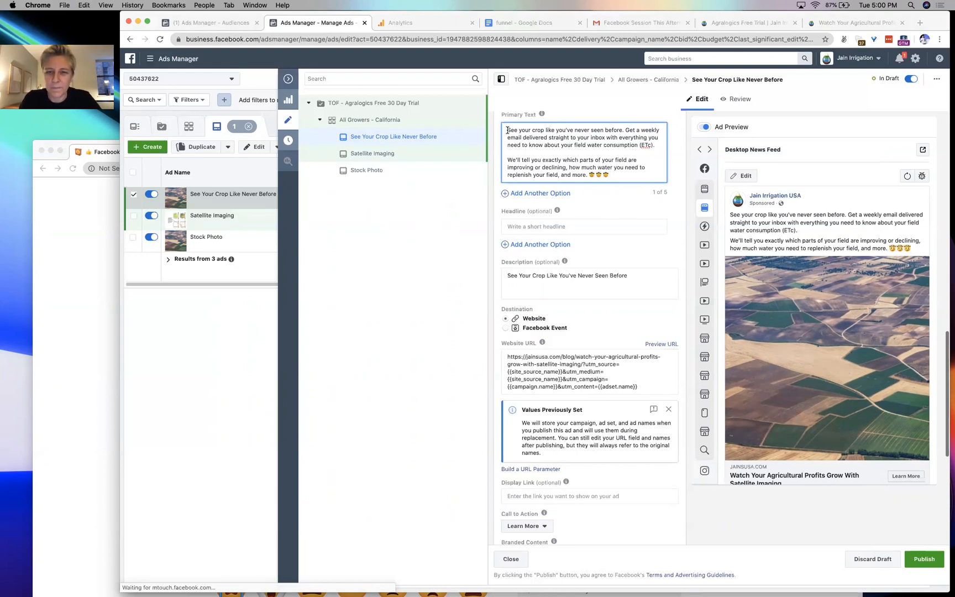
{"action": "key", "text": "super+v"}
{"action": "key", "text": "super+z"}
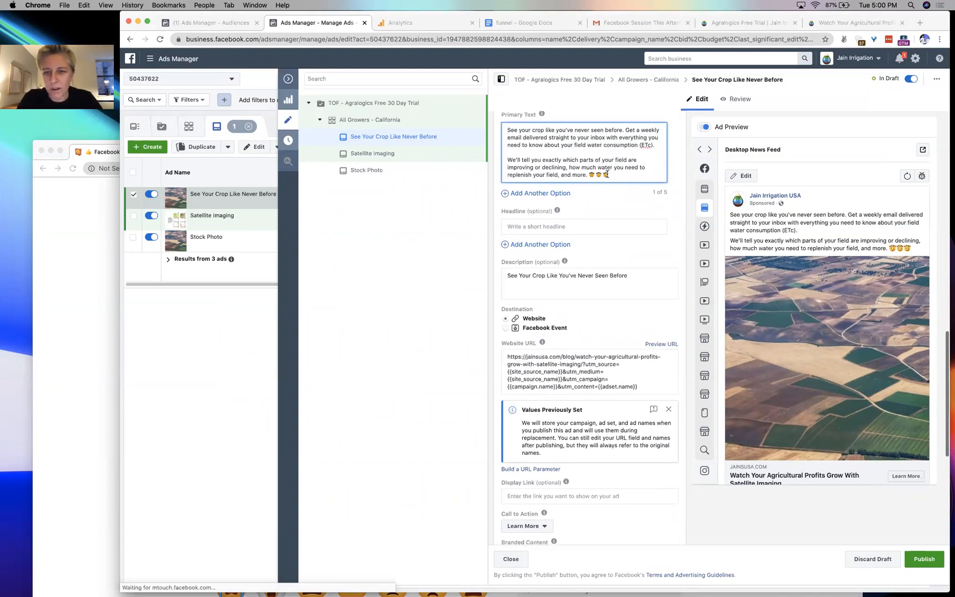
- Add three cowboy-emoji bullet lines below the primary text, reading "30 Days Free", "$1 per acre" and "99%"
{"action": "key", "text": "Return"}
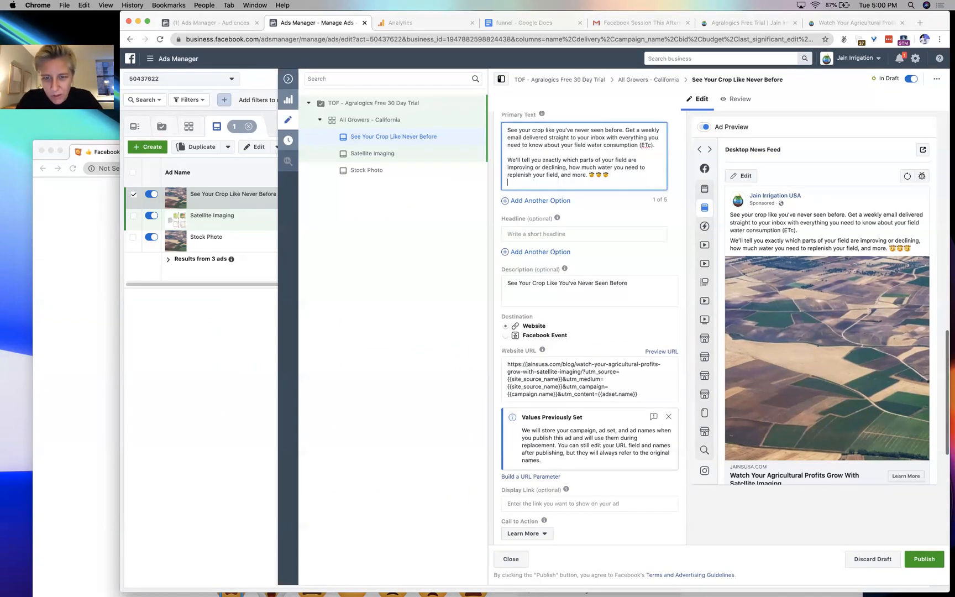
{"action": "key", "text": "Return"}
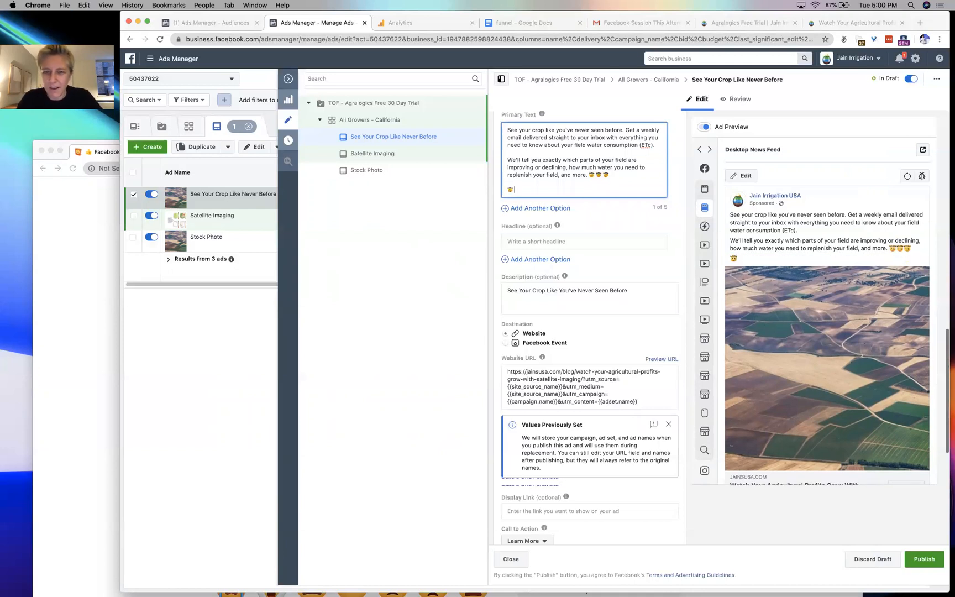
{"action": "key", "text": "Return"}
{"action": "key", "text": "Return"}
{"action": "key", "text": "super+v"}
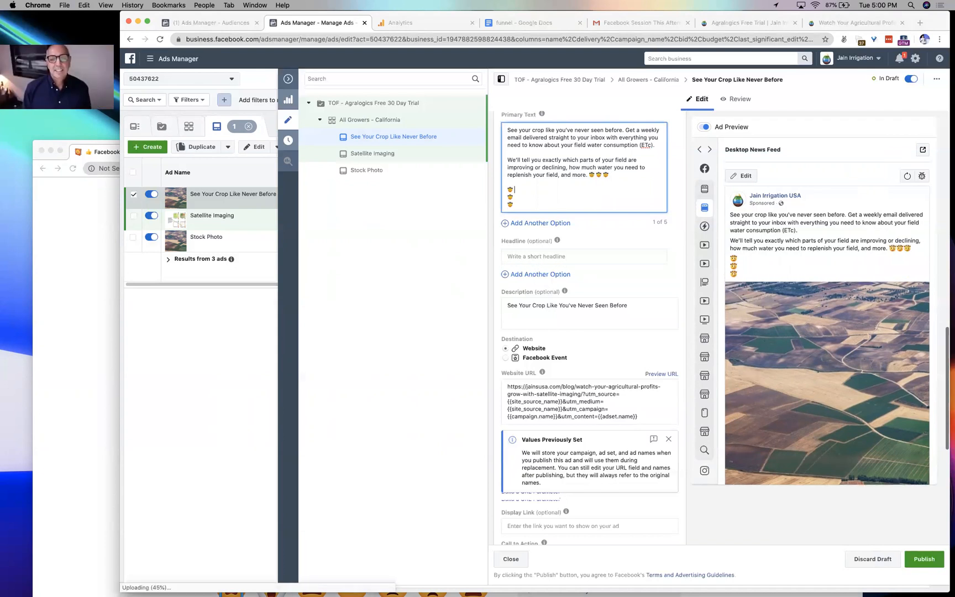
{"action": "type", "text": "Fr"}
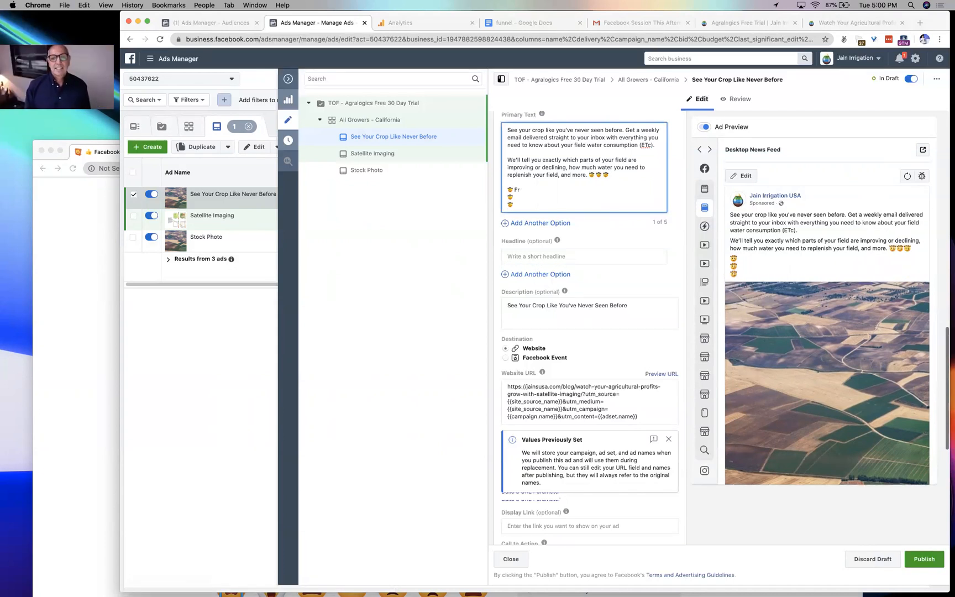
{"action": "type", "text": "e 30 Days Free"}
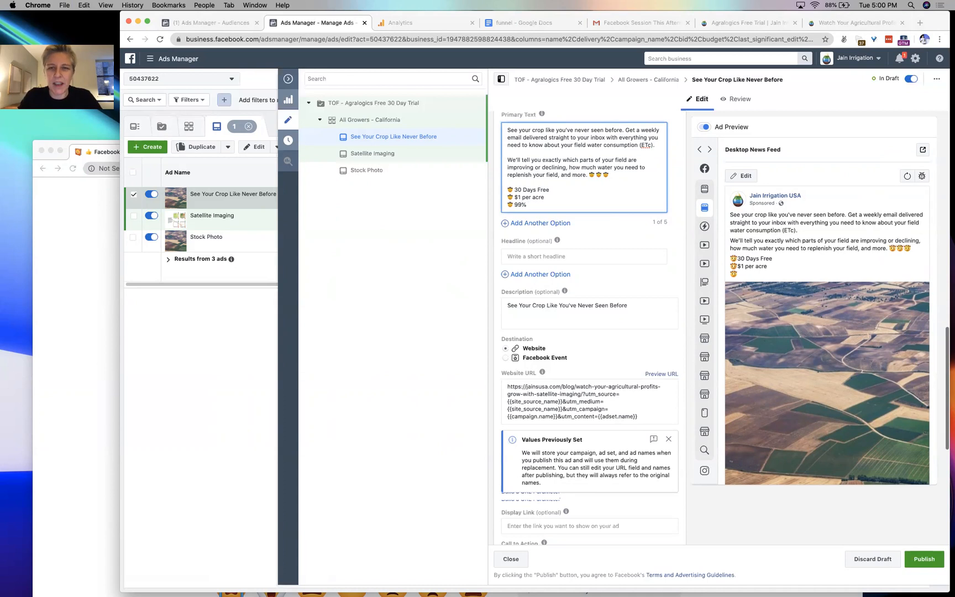
- Check the funnel document's ad copy, then delete the three emoji bullet lines and blank lines ending the primary text
{"action": "left_click", "coordinate": [556, 23]}
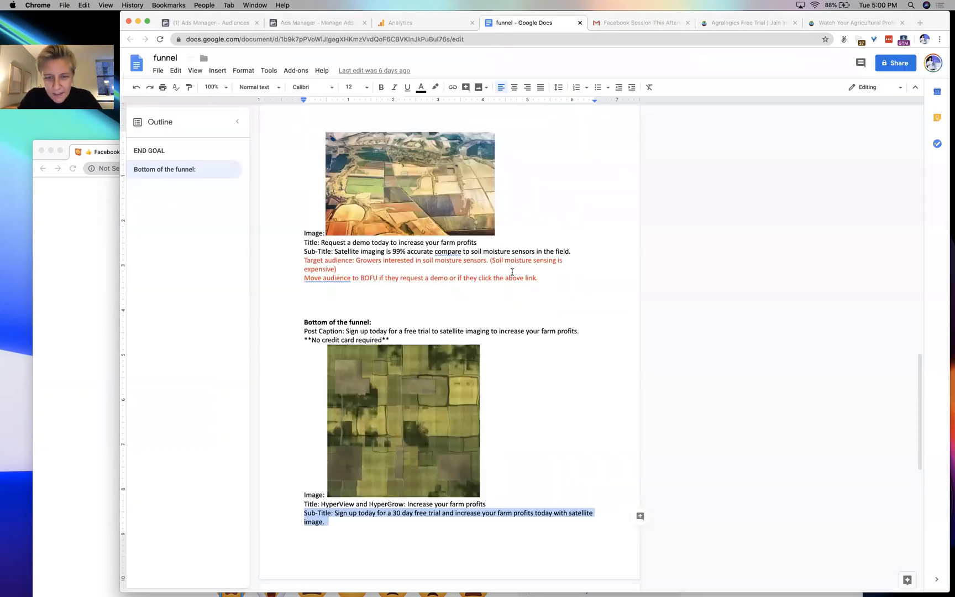
{"action": "left_click", "coordinate": [210, 25]}
{"action": "left_click", "coordinate": [312, 22]}
{"action": "left_click_drag", "start_coordinate": [534, 213], "coordinate": [505, 190]}
{"action": "key", "text": "BackSpace"}
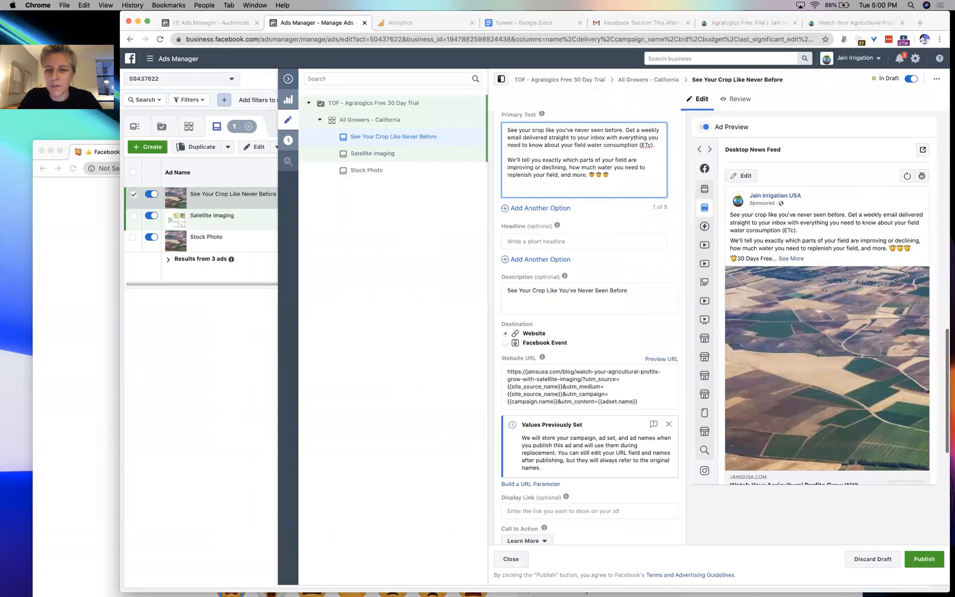
{"action": "key", "text": "BackSpace"}
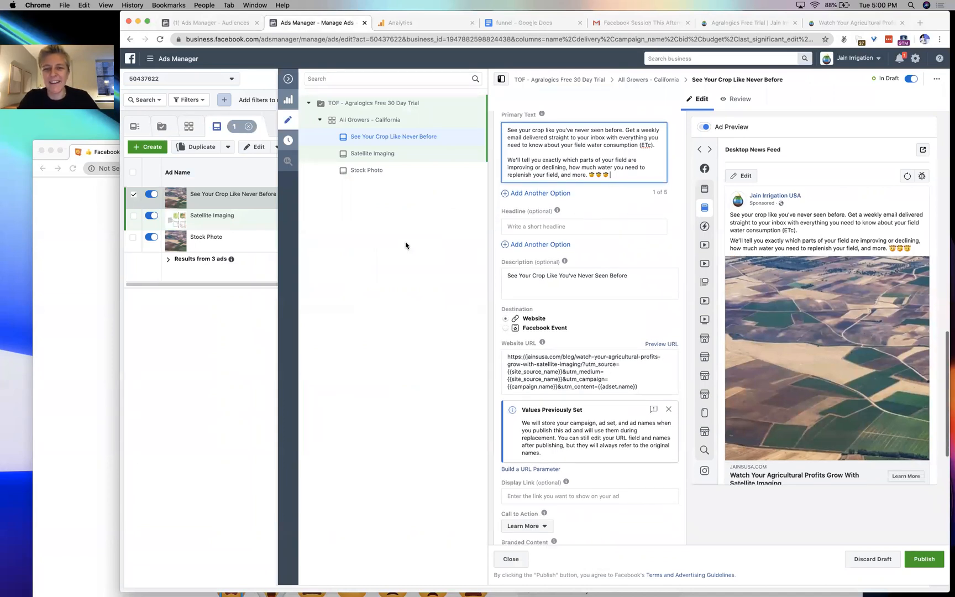
{"action": "left_click", "coordinate": [405, 246]}
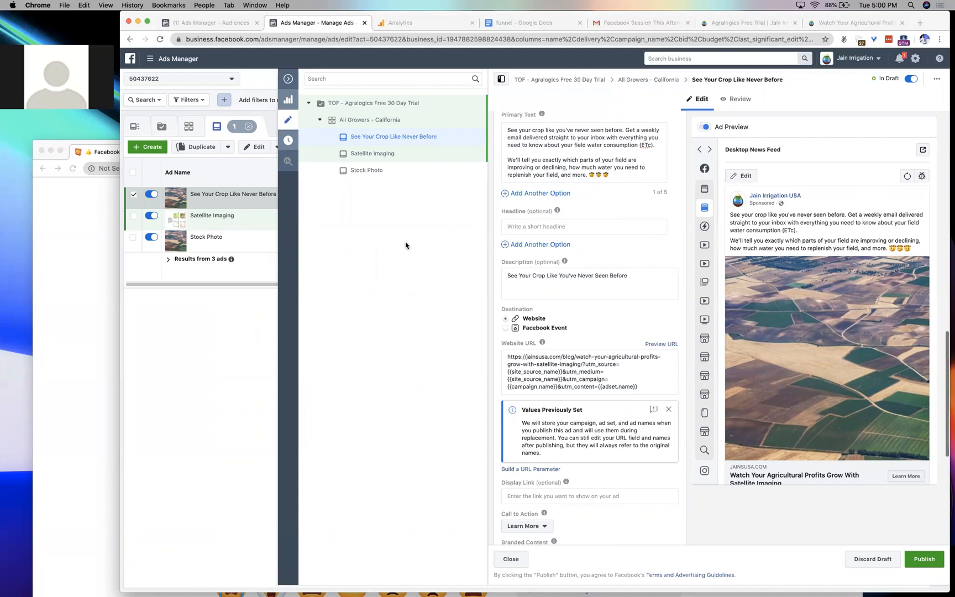
{"action": "left_click", "coordinate": [526, 164]}
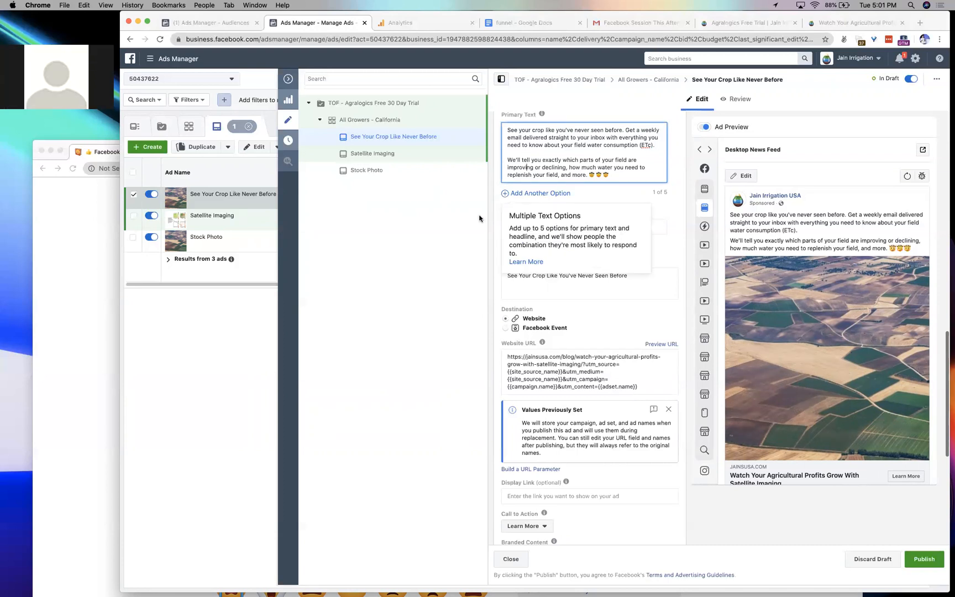
{"action": "left_click", "coordinate": [511, 224]}
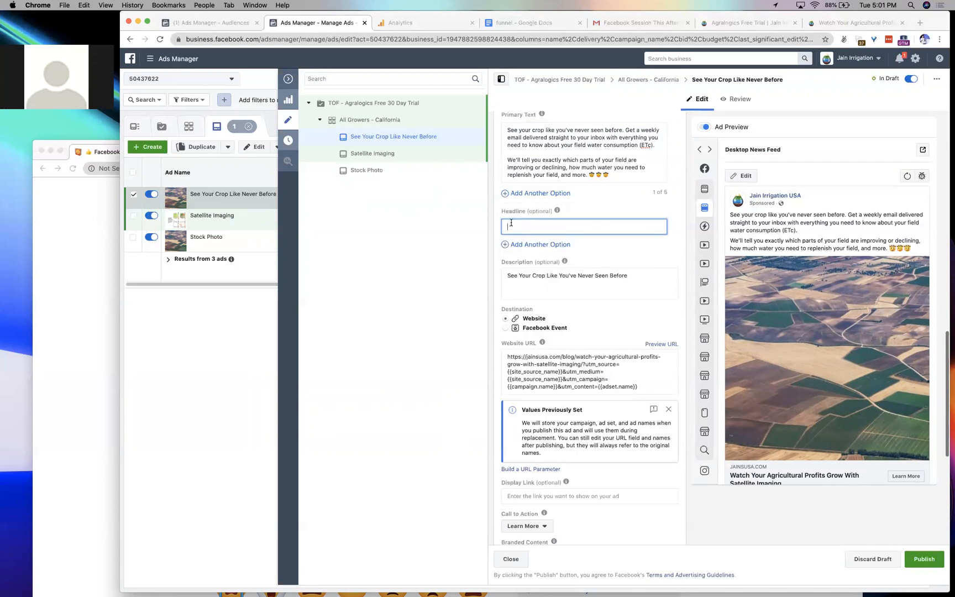
{"action": "left_click", "coordinate": [542, 172]}
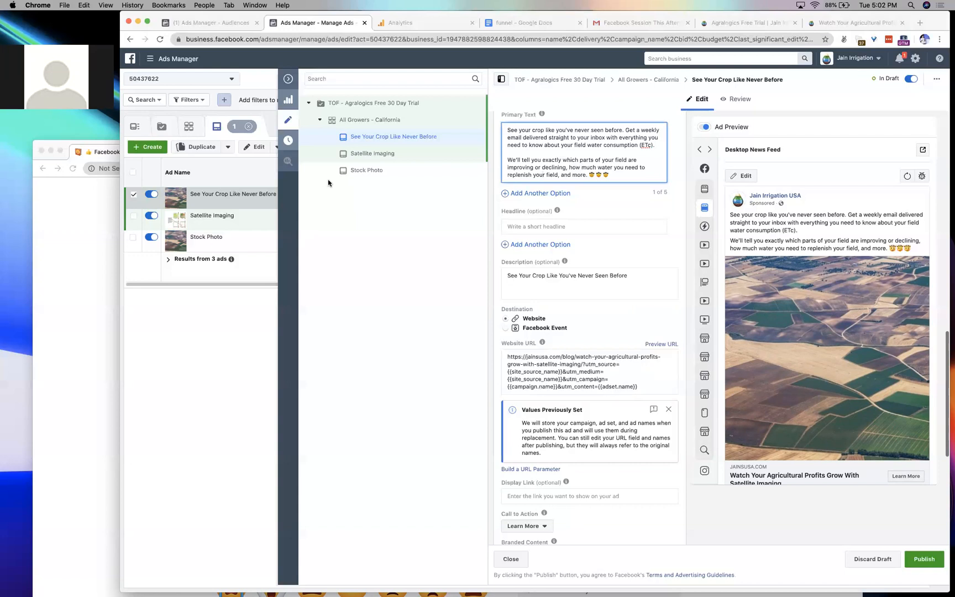
- Enter "Short Headline" as a placeholder headline and check where it shows in the ad preview
{"action": "left_click", "coordinate": [532, 226]}
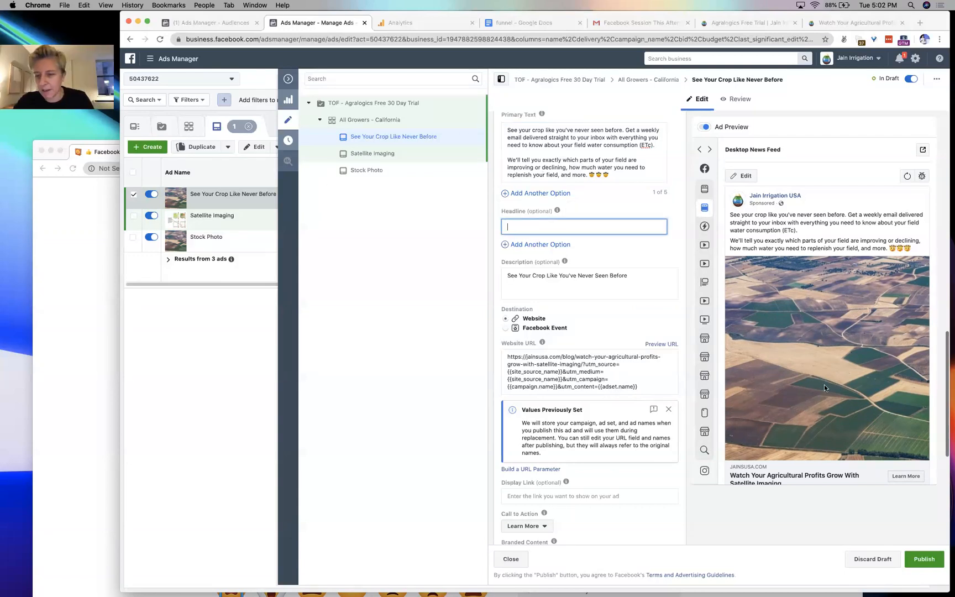
{"action": "type", "text": "Short Headline"}
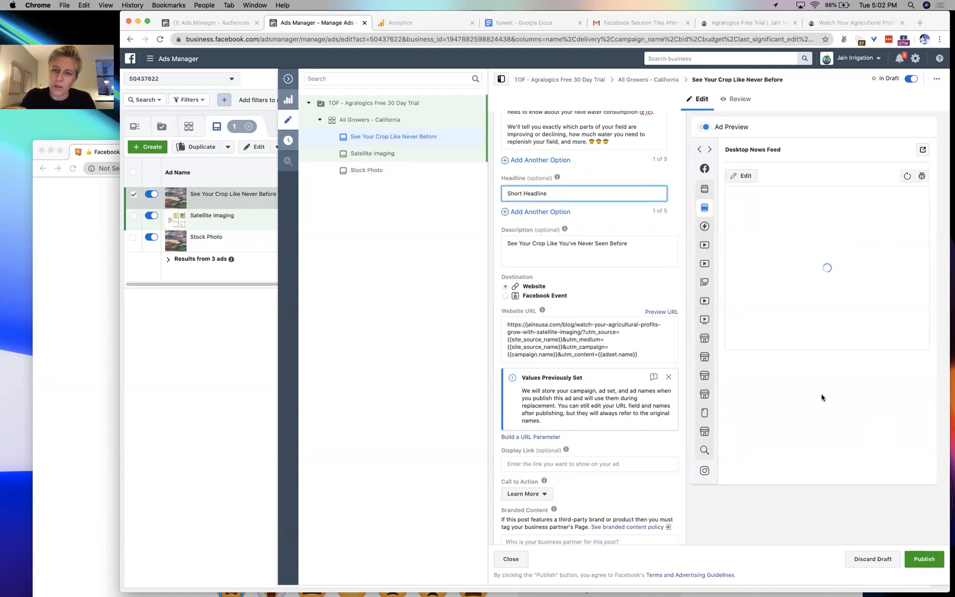
{"action": "scroll", "coordinate": [611, 321], "scroll_direction": "up", "scroll_amount": 2}
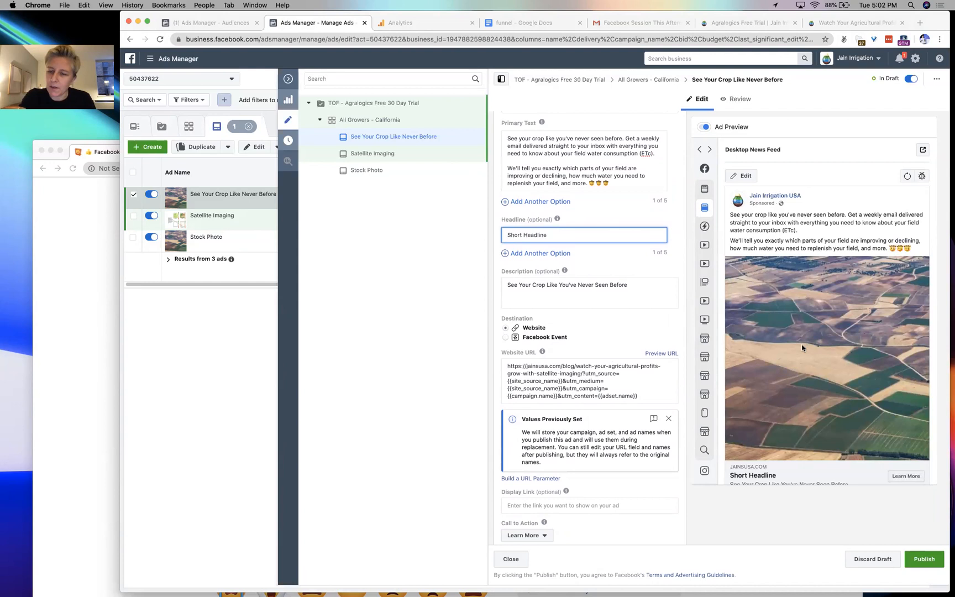
{"action": "scroll", "coordinate": [805, 387], "scroll_direction": "down", "scroll_amount": 4}
{"action": "scroll", "coordinate": [808, 430], "scroll_direction": "up", "scroll_amount": 5}
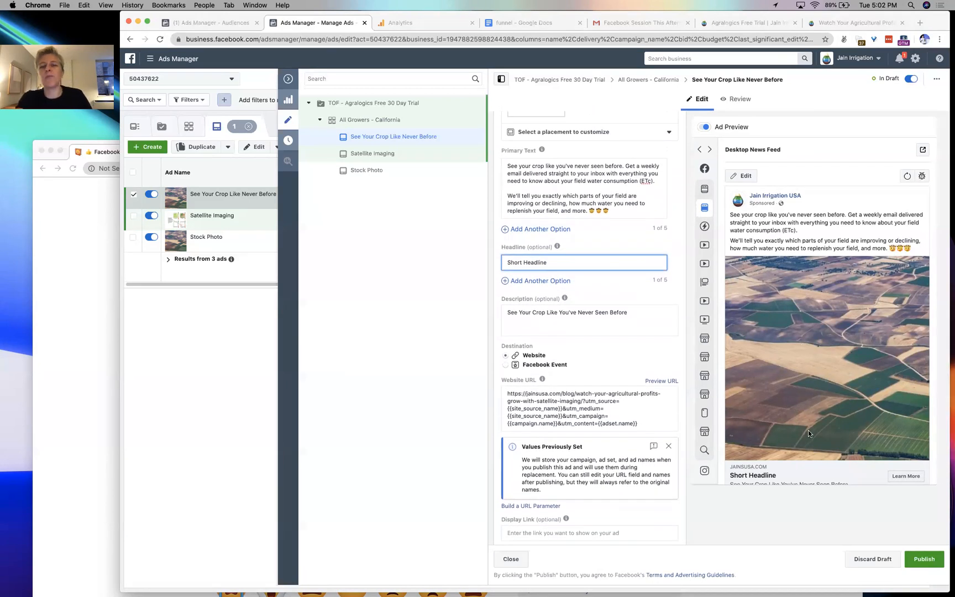
- Set the ad headline to "Discover the Future of Irrigation Management" and close the emoji list window
{"action": "key", "text": "super+a"}
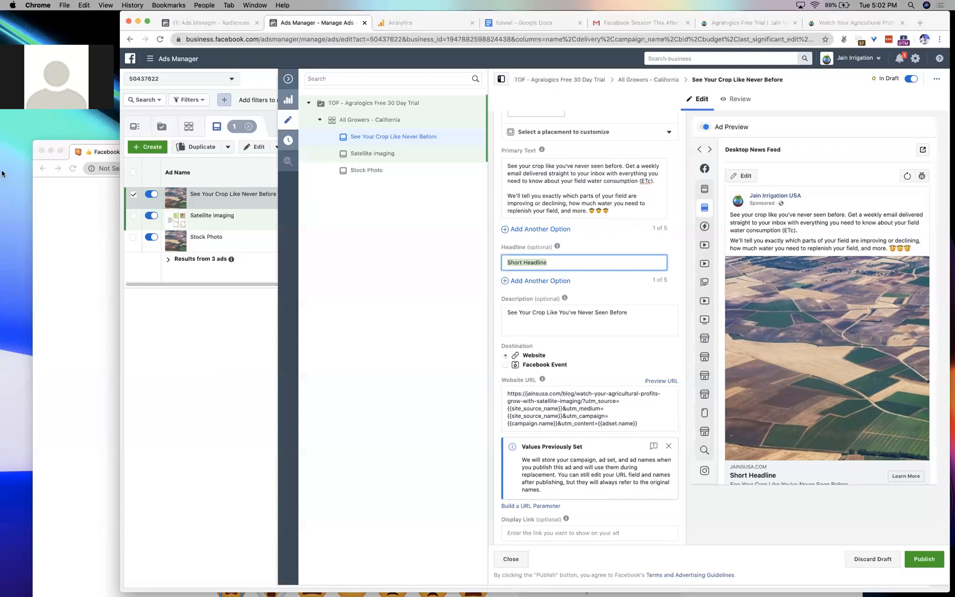
{"action": "left_click", "coordinate": [40, 151]}
{"action": "type", "text": "Discover the Futu"}
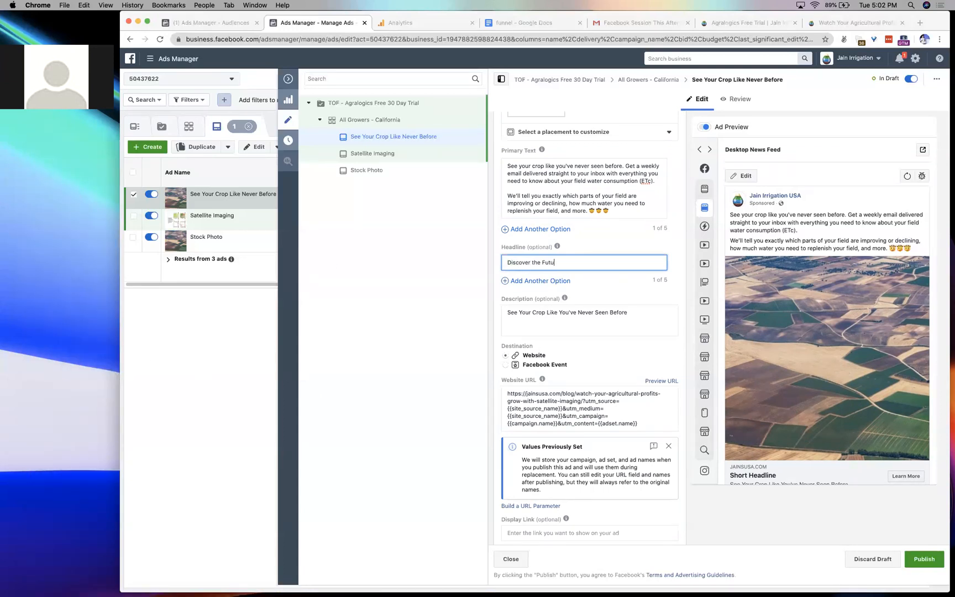
{"action": "type", "text": "re of irri"}
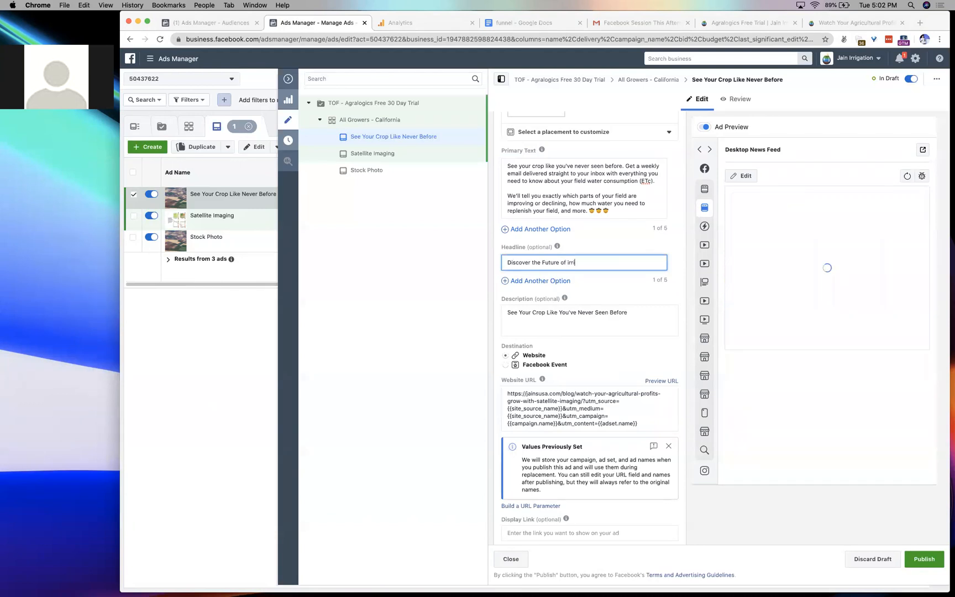
{"action": "type", "text": "gation Management"}
{"action": "left_click", "coordinate": [569, 262]}
{"action": "key", "text": "BackSpace"}
{"action": "type", "text": "I"}
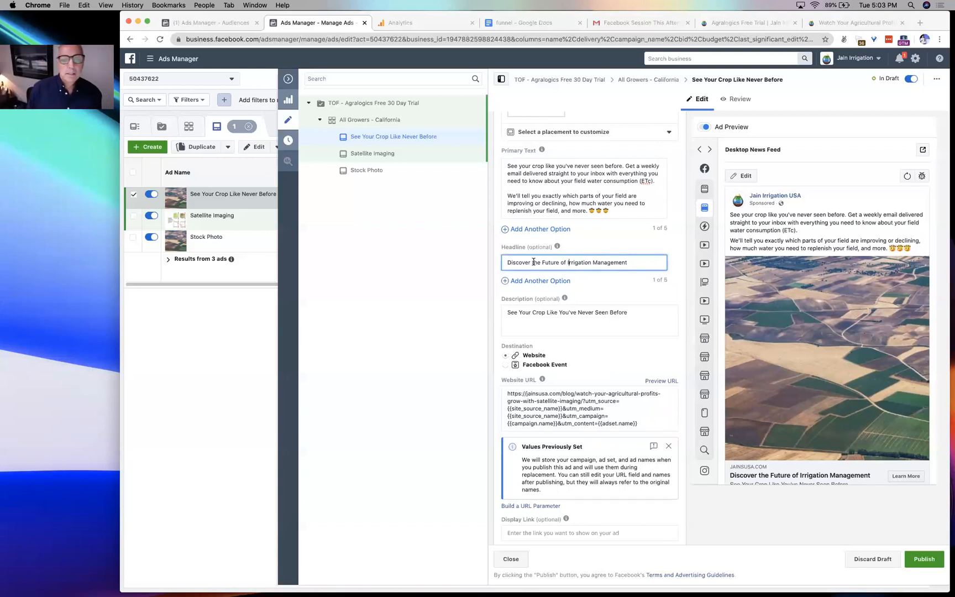
{"action": "scroll", "coordinate": [533, 262], "scroll_direction": "up", "scroll_amount": 5}
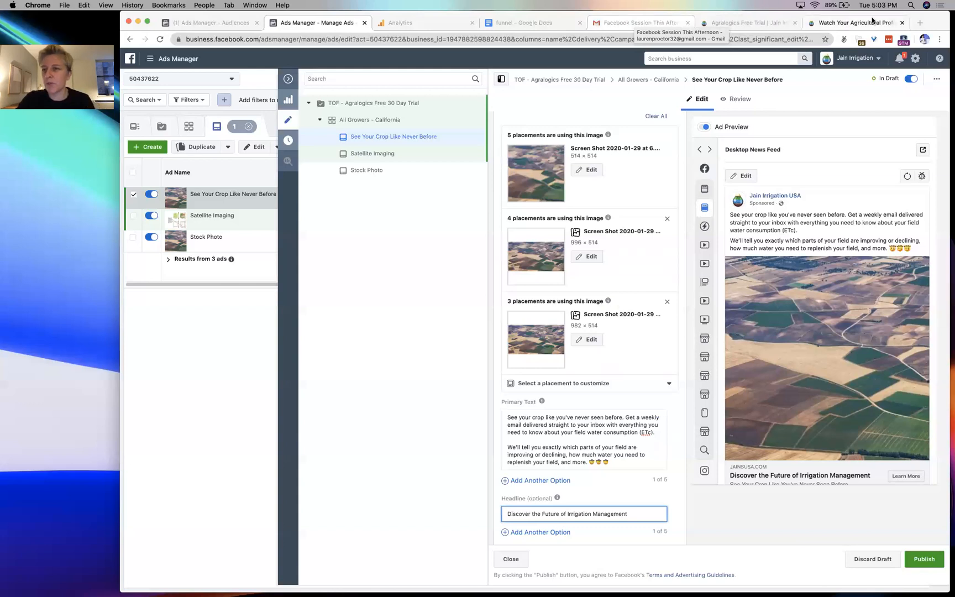
- Go from the satellite imaging blog post to the Jain Irrigation USA home page and look through the site's navigation categories
{"action": "left_click", "coordinate": [854, 23]}
{"action": "scroll", "coordinate": [390, 228], "scroll_direction": "up", "scroll_amount": 10}
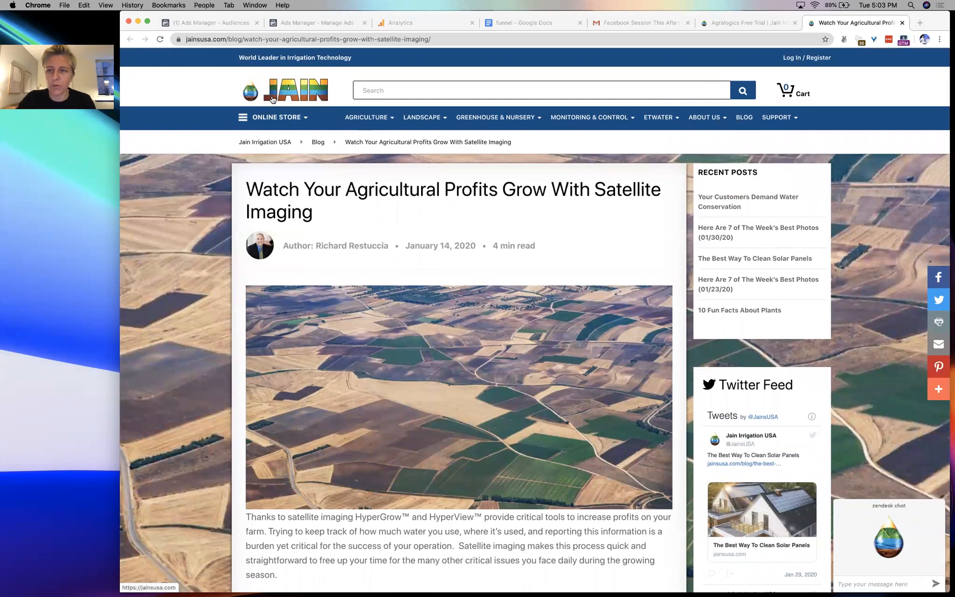
{"action": "left_click", "coordinate": [272, 100]}
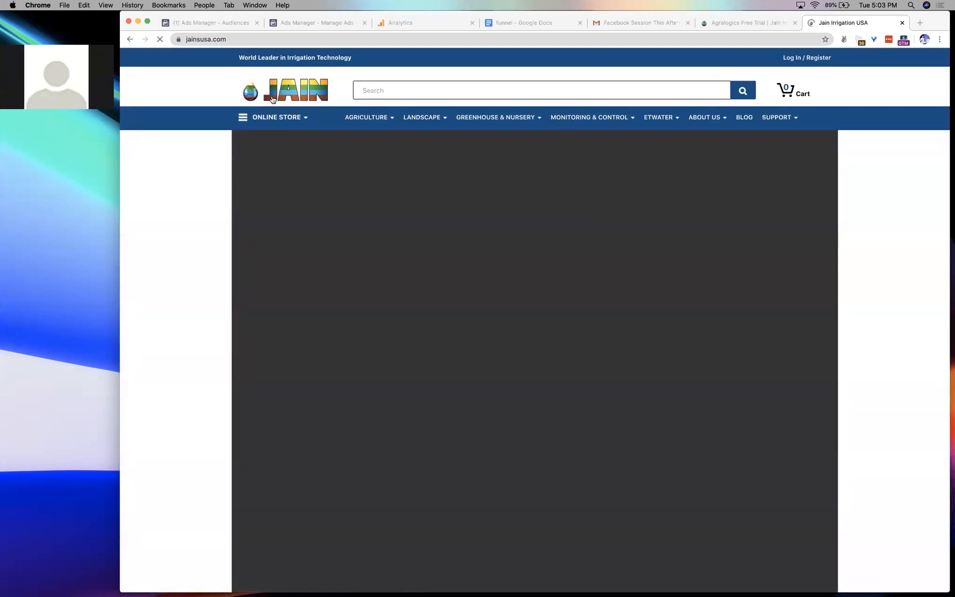
{"action": "mouse_move", "coordinate": [723, 117]}
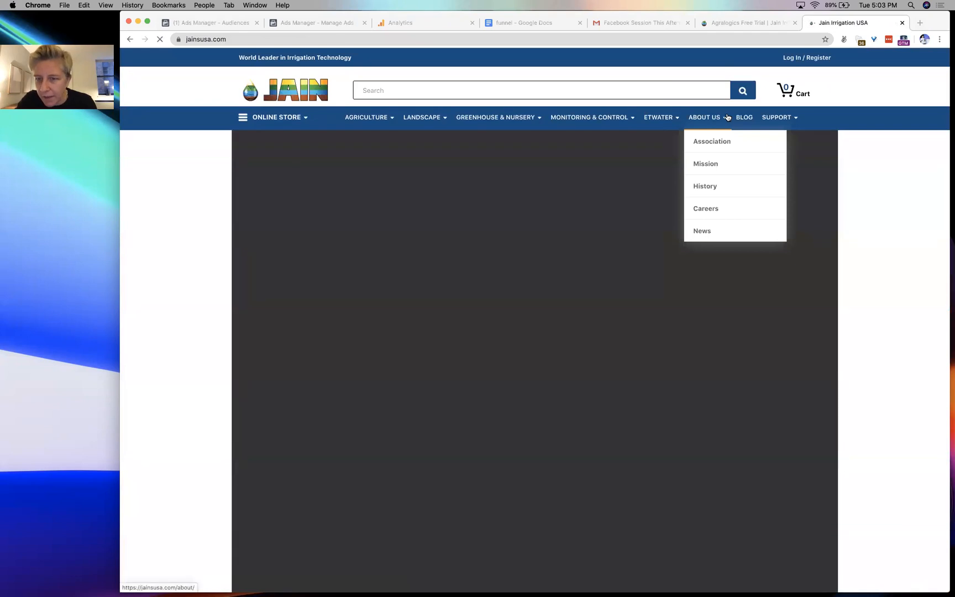
{"action": "mouse_move", "coordinate": [779, 117]}
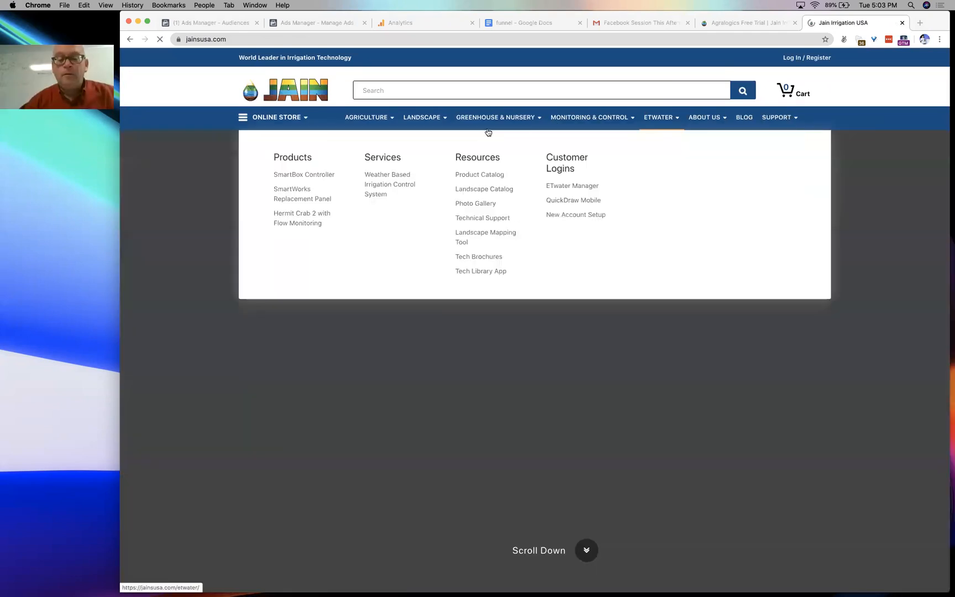
{"action": "mouse_move", "coordinate": [302, 117]}
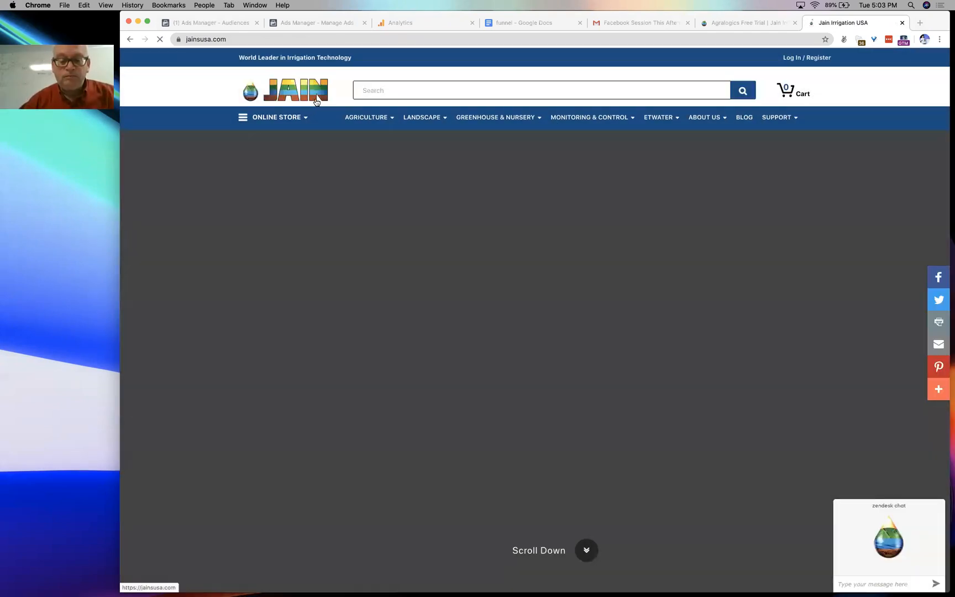
{"action": "mouse_move", "coordinate": [575, 119]}
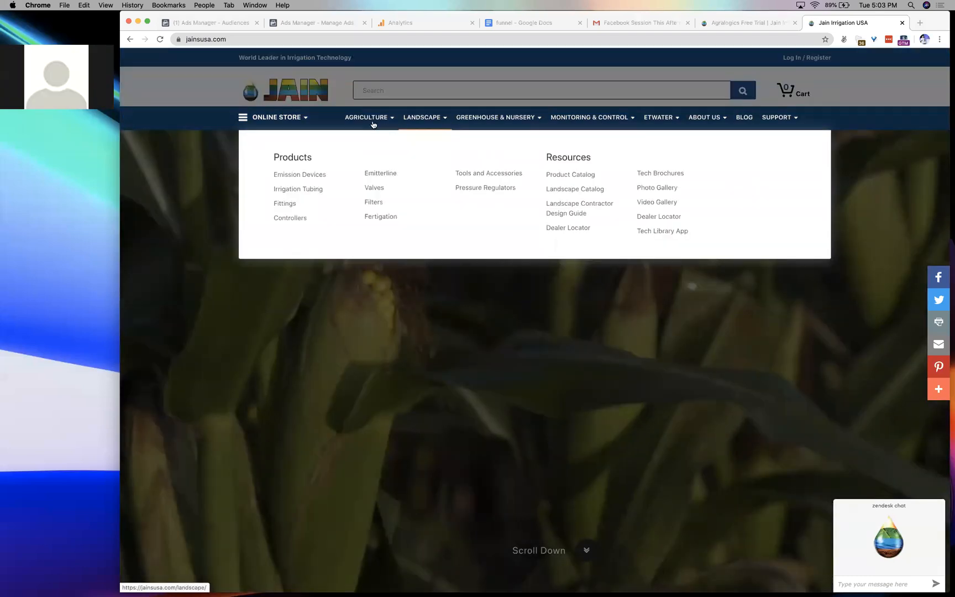
- Open the Photo Gallery from the Agriculture resources on the Jain Irrigation site
{"action": "mouse_move", "coordinate": [368, 125]}
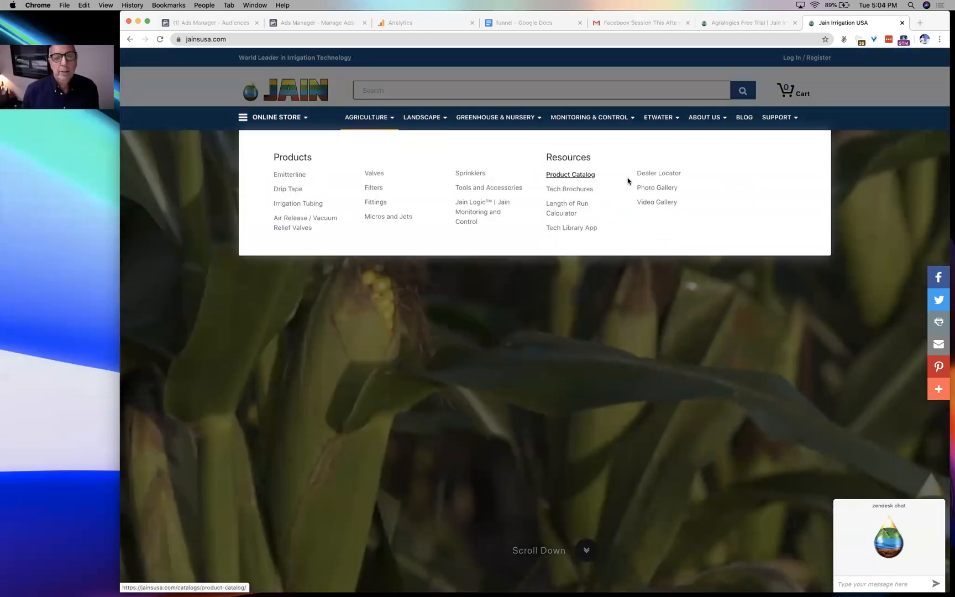
{"action": "left_click", "coordinate": [654, 189]}
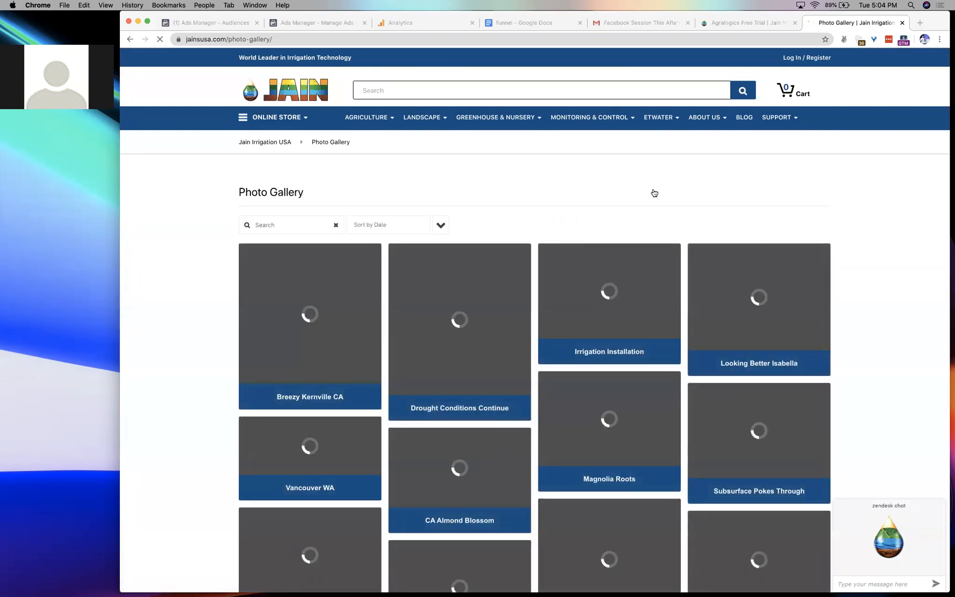
{"action": "scroll", "coordinate": [654, 192], "scroll_direction": "down", "scroll_amount": 1}
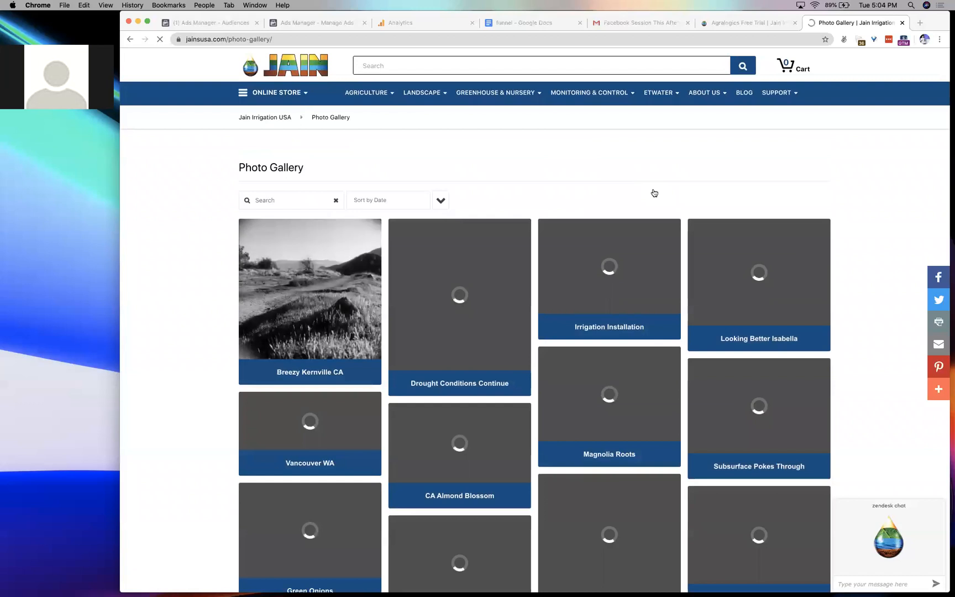
- Check the Agralogics Free Trial landing page and the draft ad in Ads Manager
{"action": "left_click", "coordinate": [746, 22]}
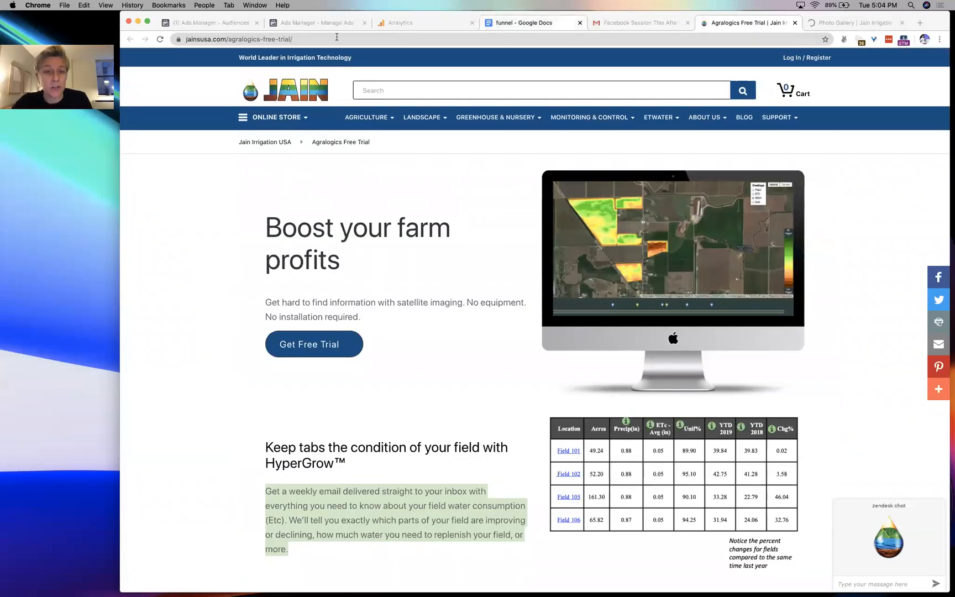
{"action": "left_click", "coordinate": [301, 24]}
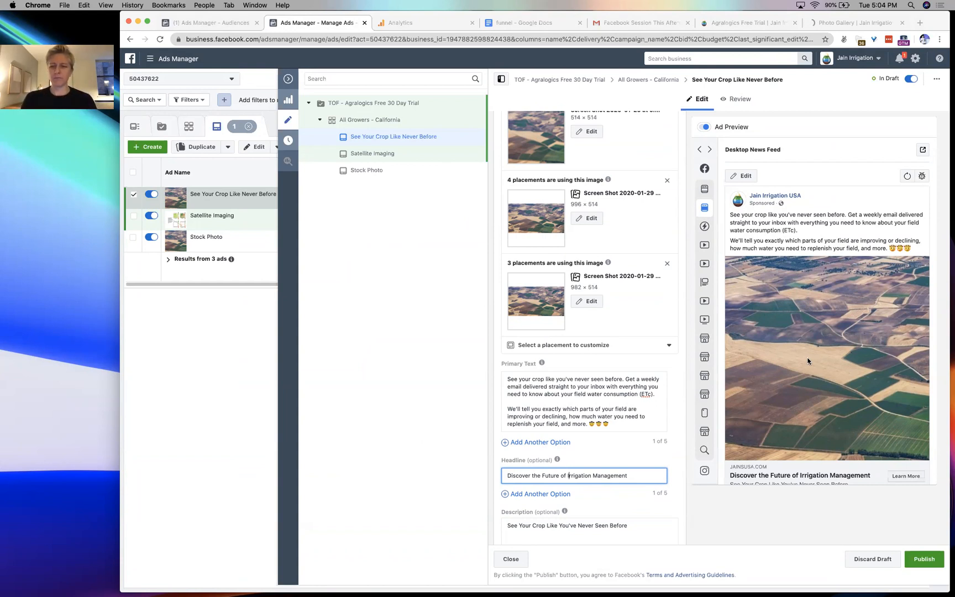
- Return to the Jain photo gallery and look through its crop and field photos for possible ad images
{"action": "left_click", "coordinate": [894, 23]}
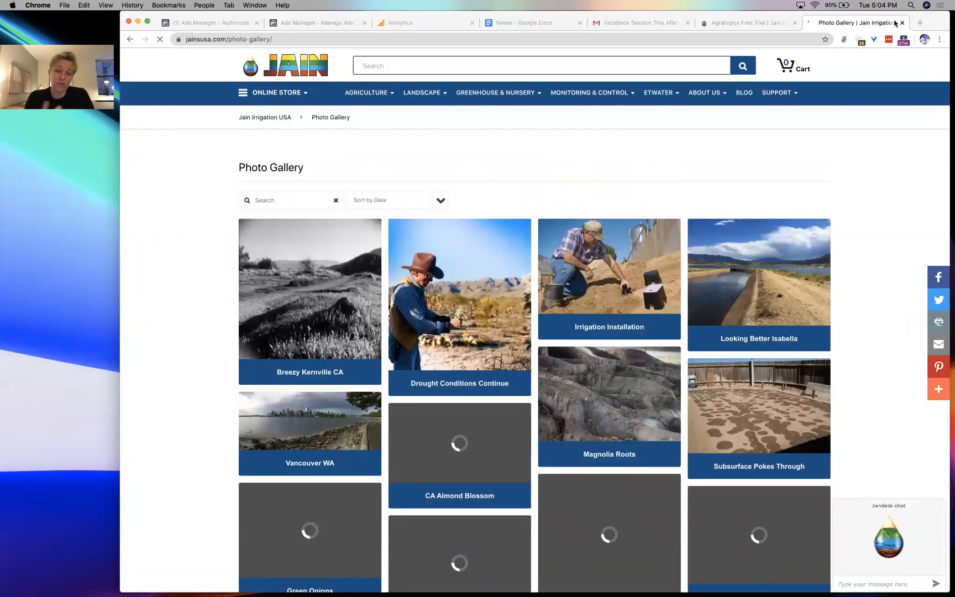
{"action": "scroll", "coordinate": [453, 318], "scroll_direction": "down", "scroll_amount": 5}
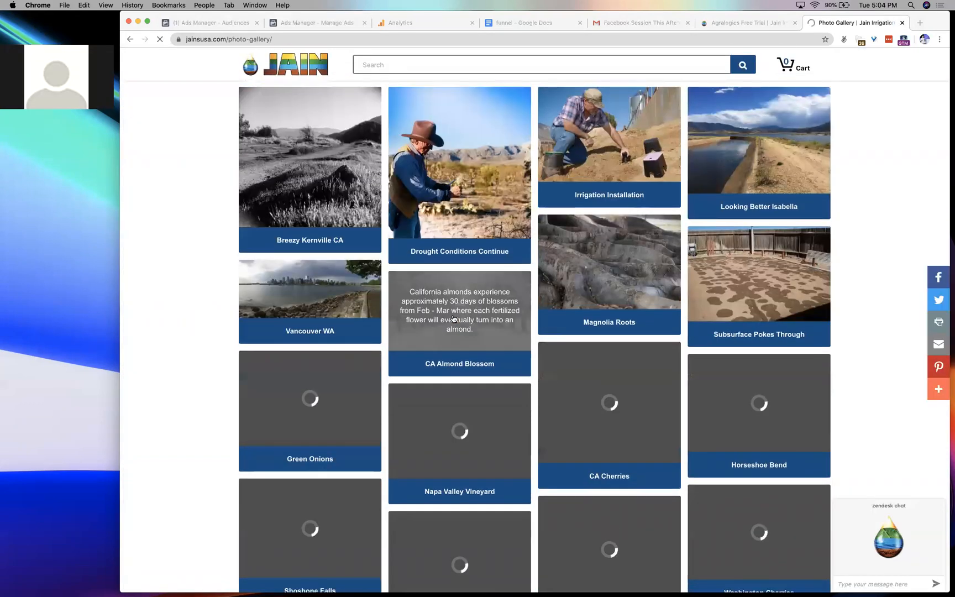
{"action": "scroll", "coordinate": [453, 319], "scroll_direction": "down", "scroll_amount": 4}
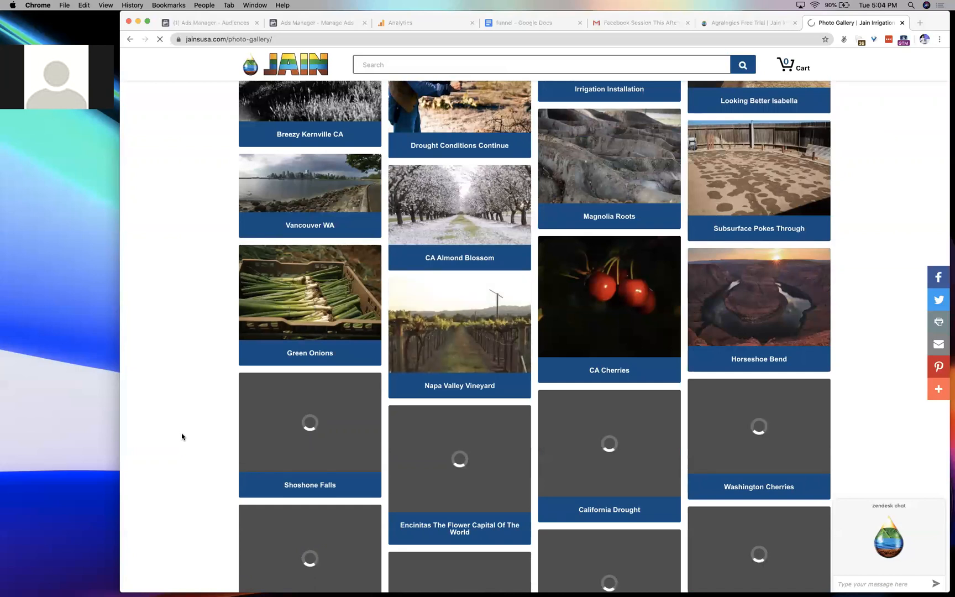
{"action": "scroll", "coordinate": [181, 436], "scroll_direction": "down", "scroll_amount": 3}
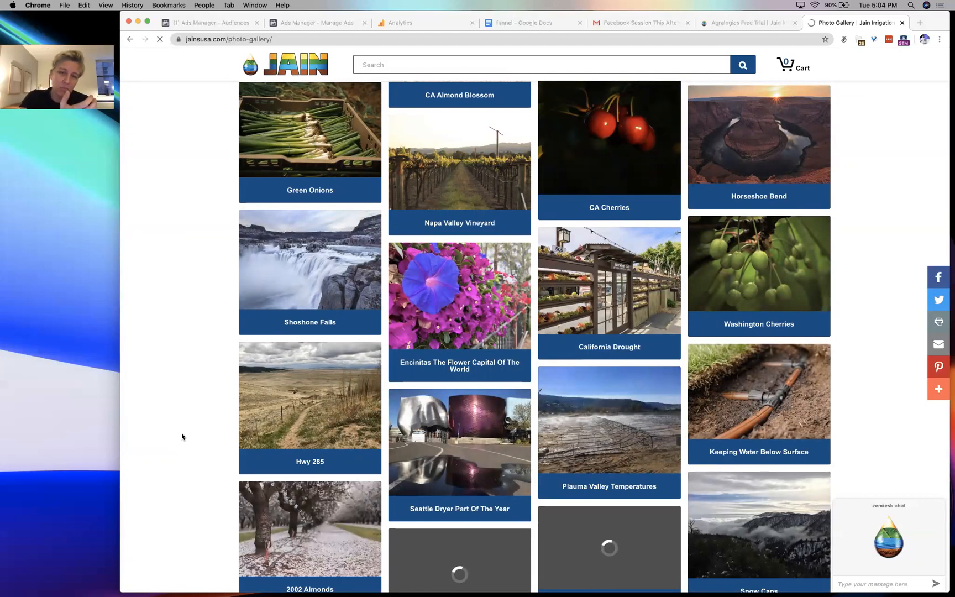
{"action": "scroll", "coordinate": [181, 436], "scroll_direction": "down", "scroll_amount": 5}
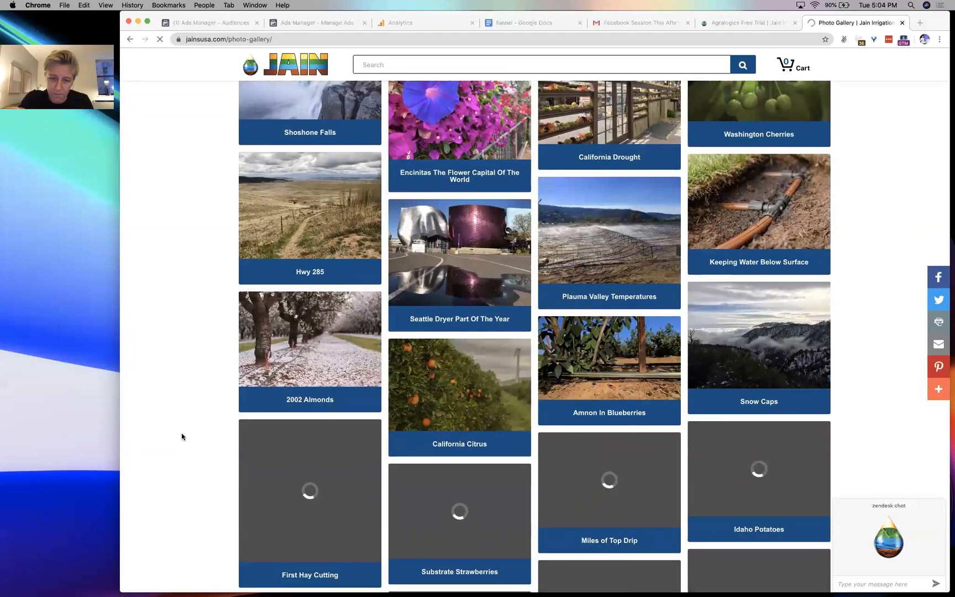
{"action": "scroll", "coordinate": [182, 437], "scroll_direction": "down", "scroll_amount": 4}
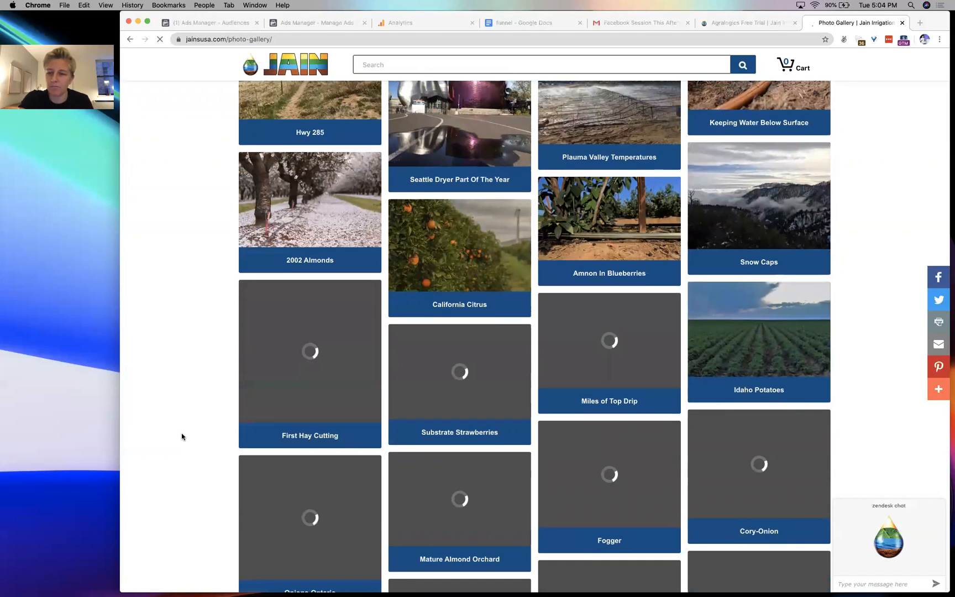
{"action": "scroll", "coordinate": [181, 432], "scroll_direction": "down", "scroll_amount": 2}
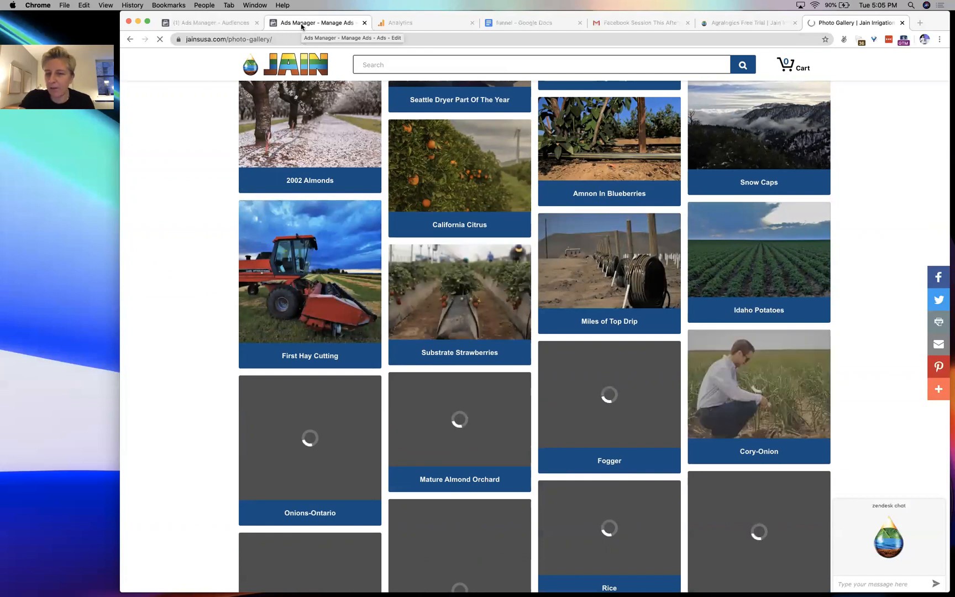
{"action": "scroll", "coordinate": [539, 370], "scroll_direction": "down", "scroll_amount": 2}
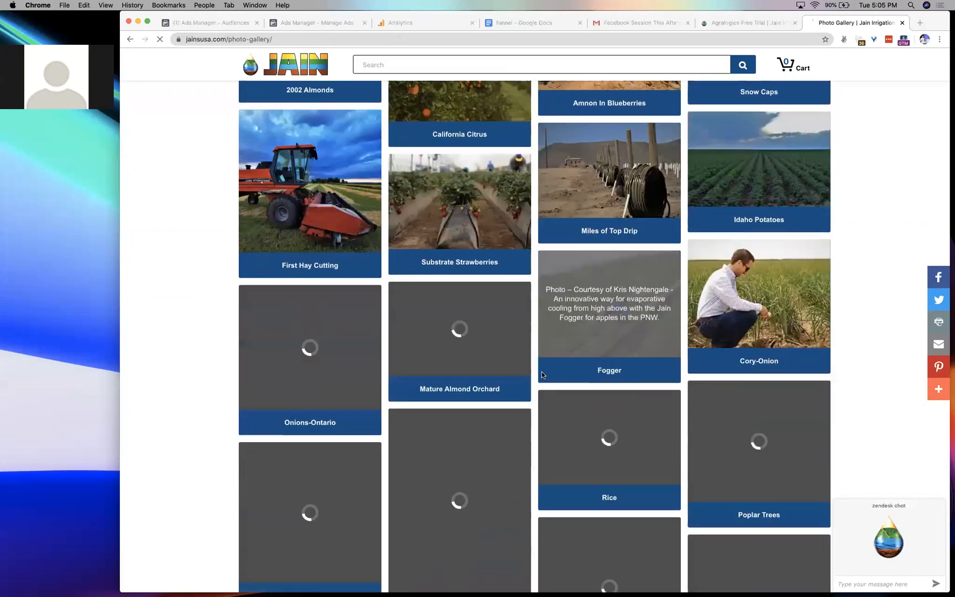
{"action": "scroll", "coordinate": [541, 371], "scroll_direction": "down", "scroll_amount": 3}
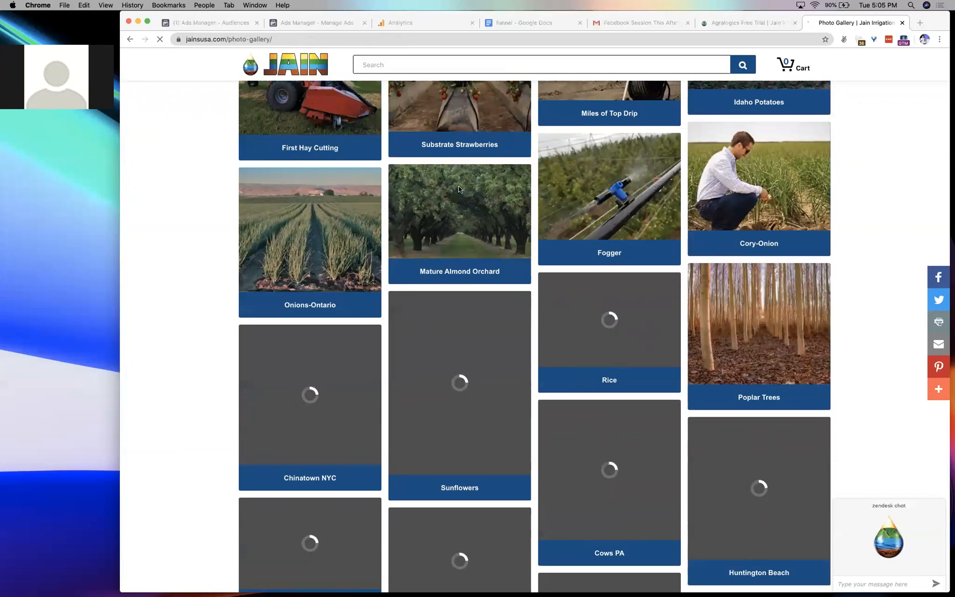
- Switch to Ads Manager and review the "See Your Crop Like Never Before" draft from its name and identity settings
{"action": "left_click", "coordinate": [333, 24]}
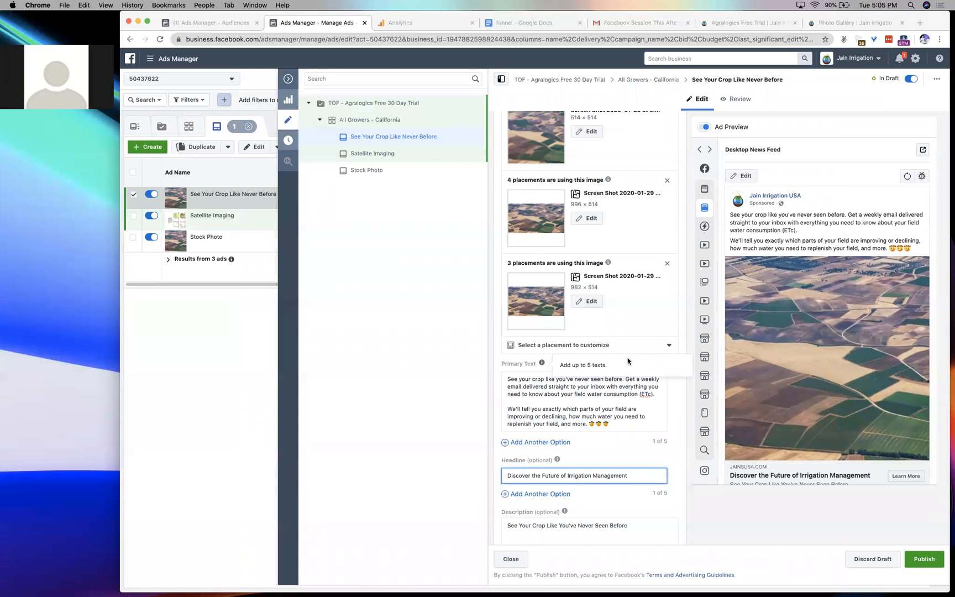
{"action": "scroll", "coordinate": [604, 232], "scroll_direction": "up", "scroll_amount": 10}
{"action": "scroll", "coordinate": [604, 218], "scroll_direction": "up", "scroll_amount": 5}
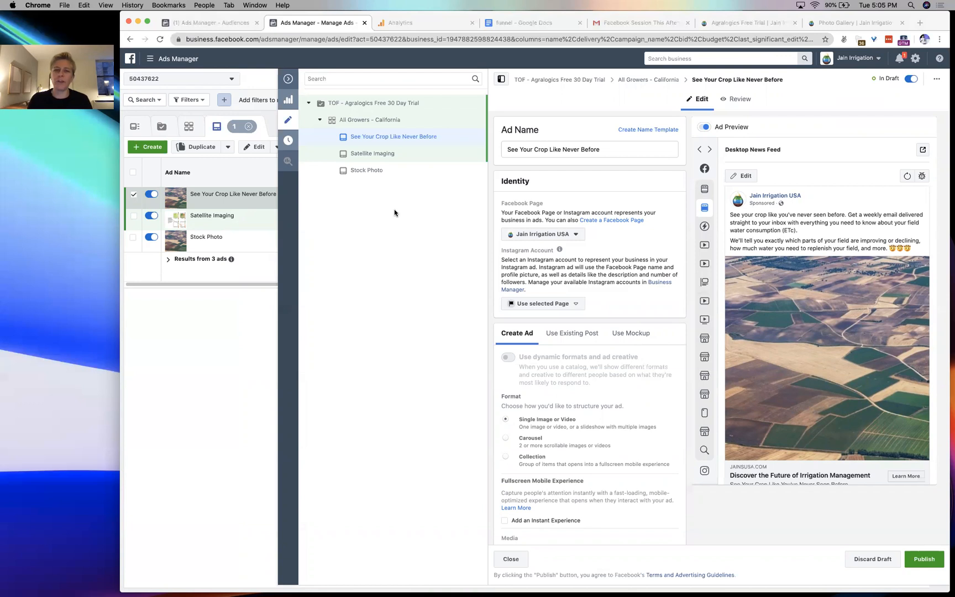
{"action": "mouse_move", "coordinate": [471, 138]}
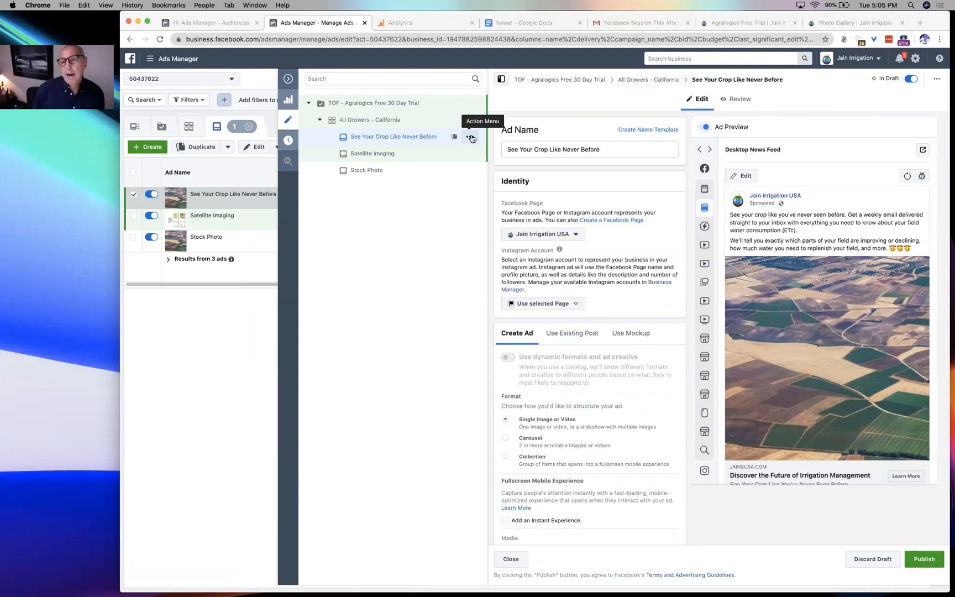
- Go back to the Jain photo gallery and review its photos from the lower rows up to the first row
{"action": "left_click", "coordinate": [867, 21]}
{"action": "scroll", "coordinate": [546, 271], "scroll_direction": "up", "scroll_amount": 5}
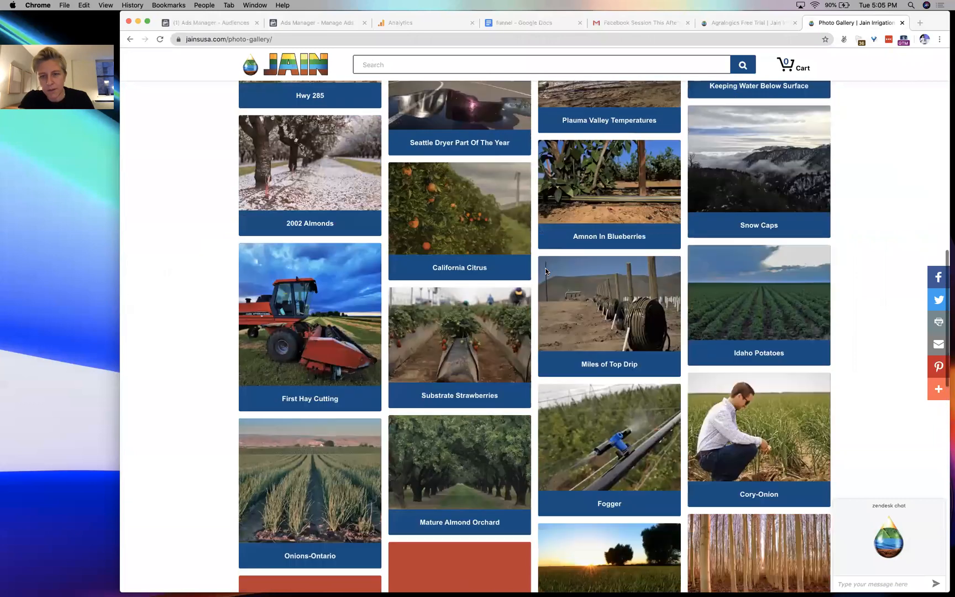
{"action": "scroll", "coordinate": [545, 271], "scroll_direction": "up", "scroll_amount": 2}
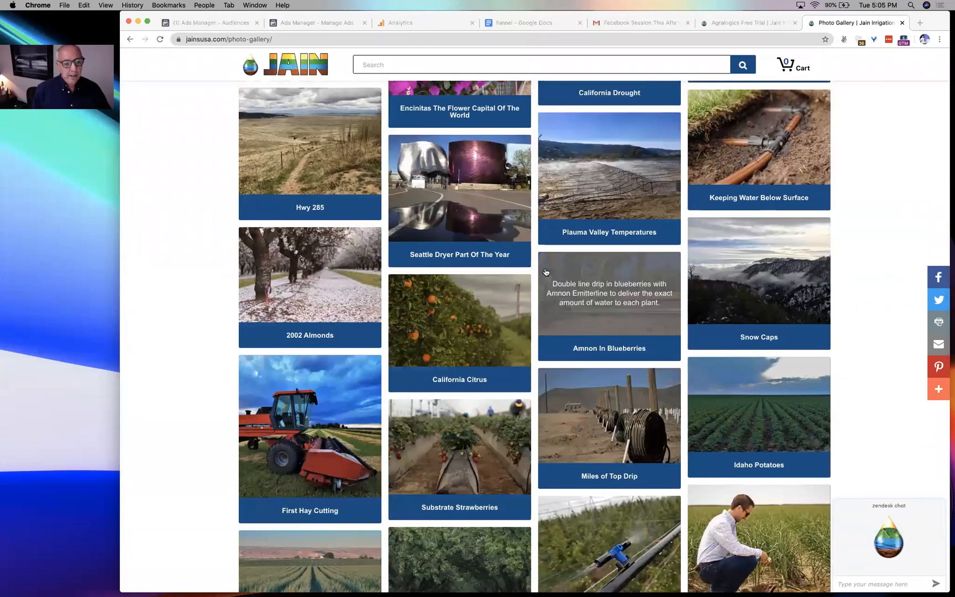
{"action": "scroll", "coordinate": [546, 271], "scroll_direction": "up", "scroll_amount": 1}
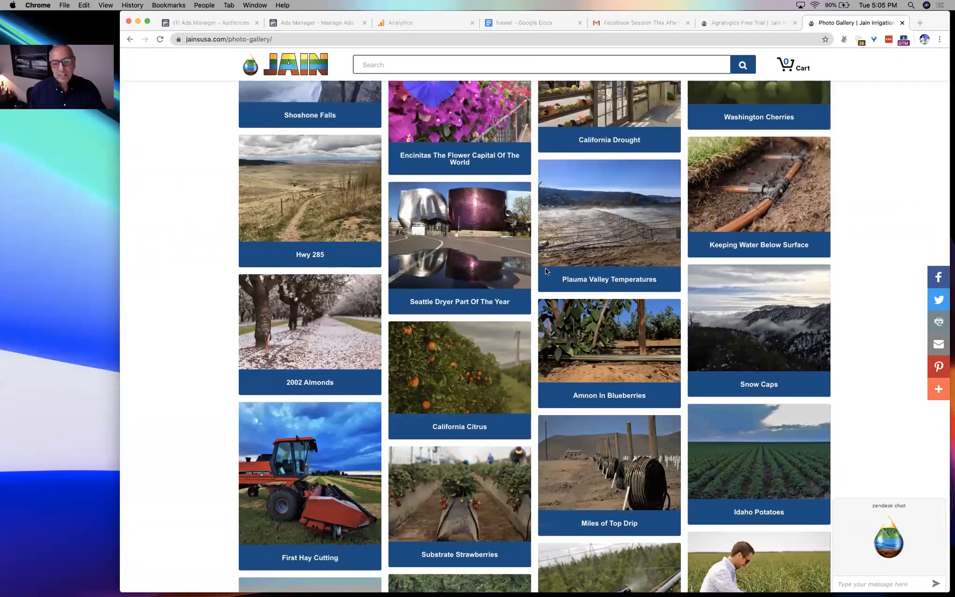
{"action": "scroll", "coordinate": [545, 268], "scroll_direction": "up", "scroll_amount": 3}
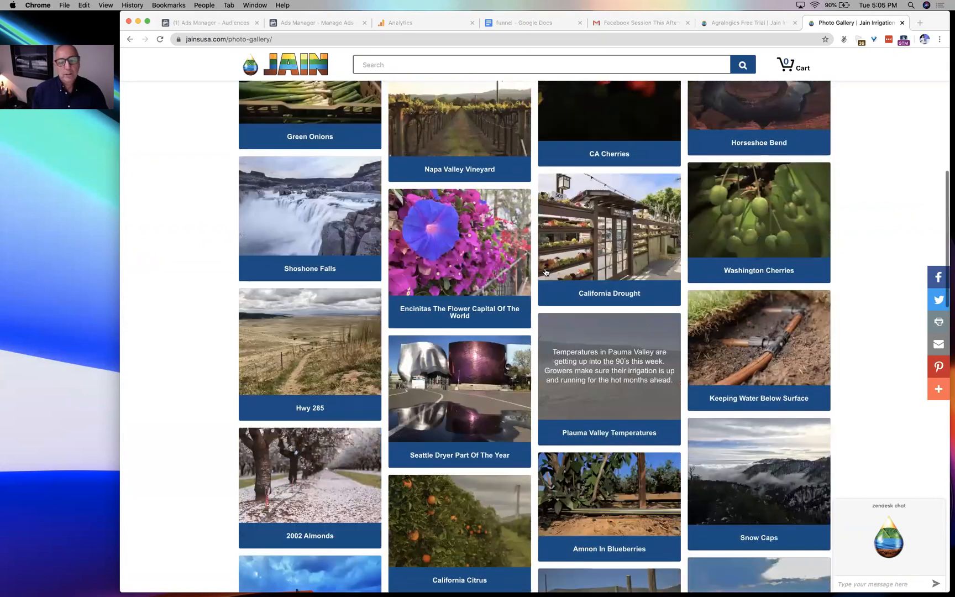
{"action": "scroll", "coordinate": [545, 272], "scroll_direction": "up", "scroll_amount": 1}
{"action": "scroll", "coordinate": [545, 271], "scroll_direction": "up", "scroll_amount": 4}
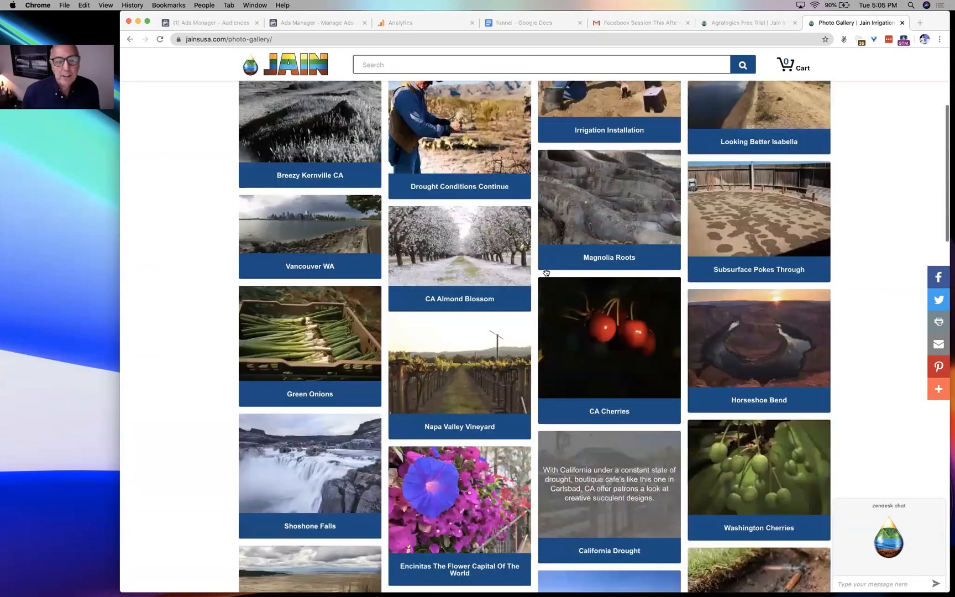
{"action": "scroll", "coordinate": [545, 268], "scroll_direction": "up", "scroll_amount": 2}
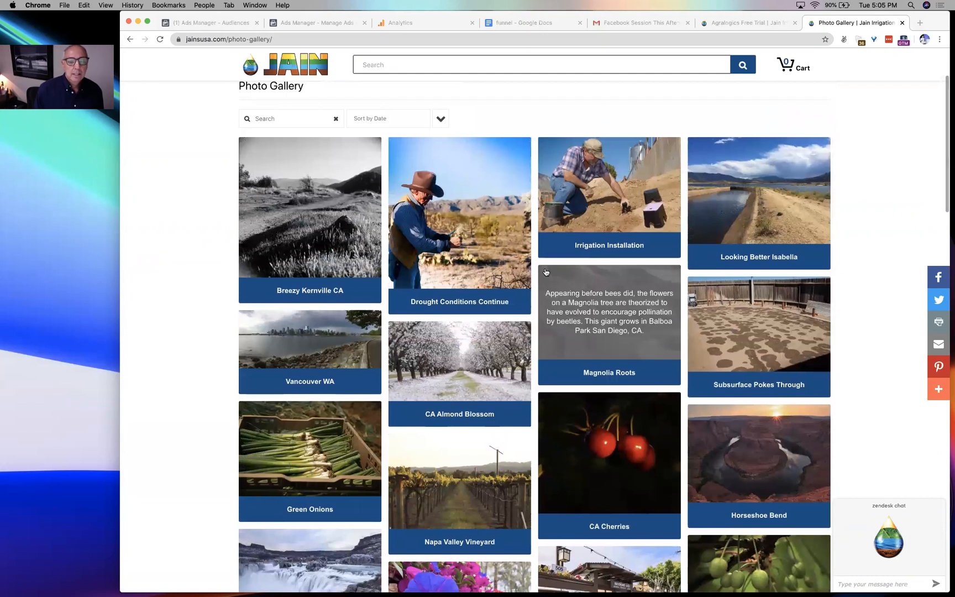
- Examine the gallery photos from the first rows down to the Chinatown NYC and Sunflowers entries, and reload the page
{"action": "scroll", "coordinate": [546, 272], "scroll_direction": "down", "scroll_amount": 3}
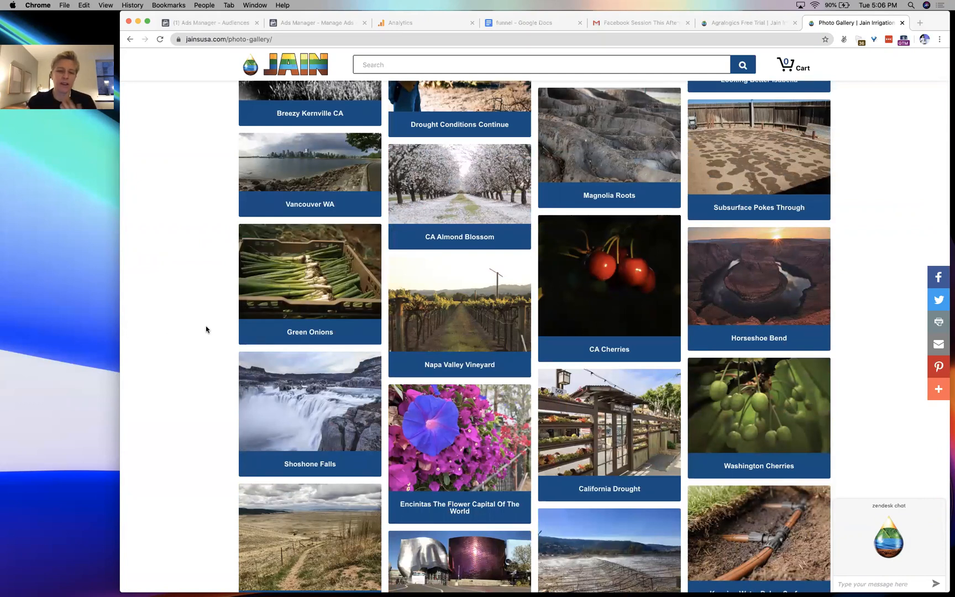
{"action": "scroll", "coordinate": [206, 329], "scroll_direction": "down", "scroll_amount": 1}
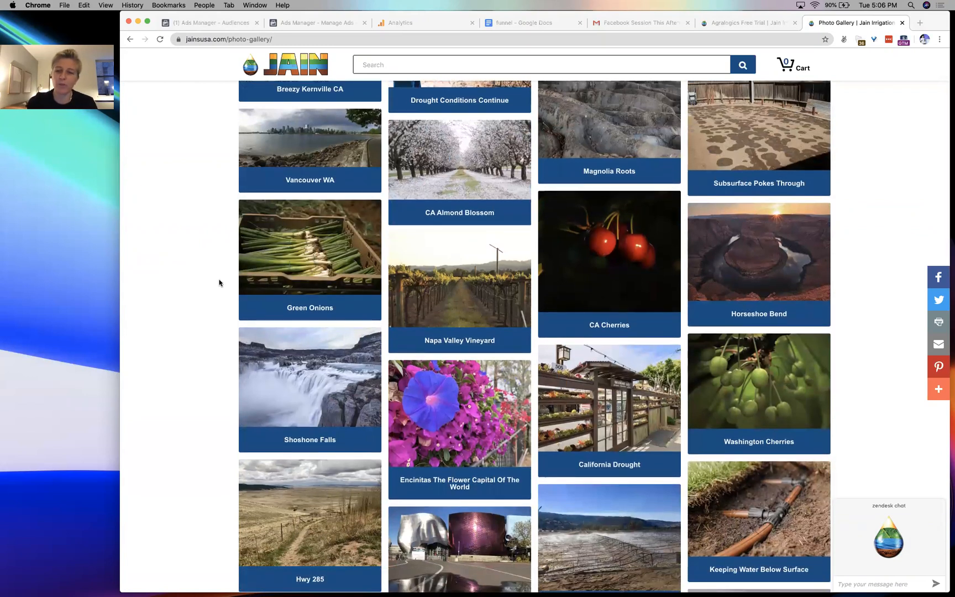
{"action": "scroll", "coordinate": [219, 282], "scroll_direction": "down", "scroll_amount": 3}
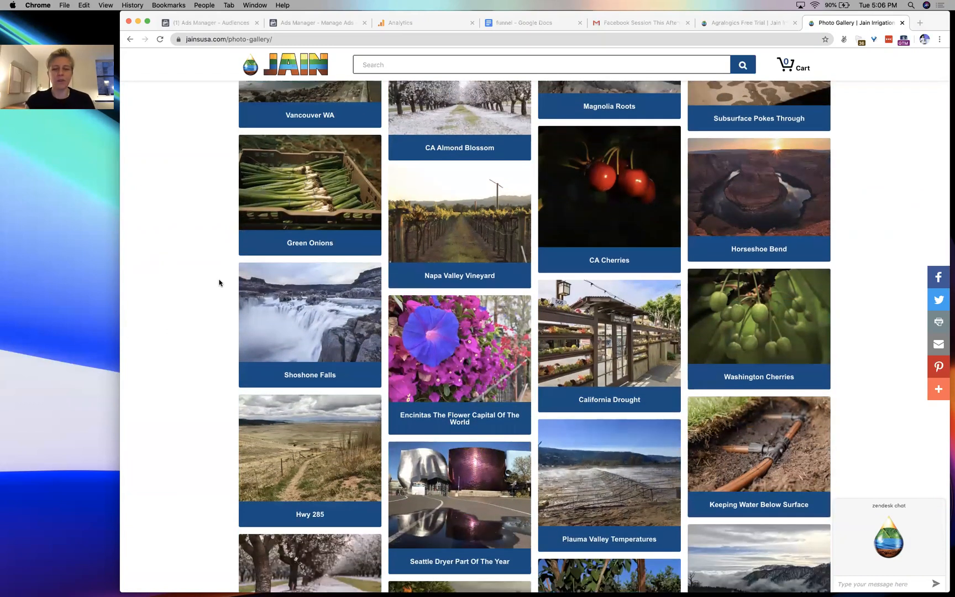
{"action": "scroll", "coordinate": [219, 283], "scroll_direction": "down", "scroll_amount": 10}
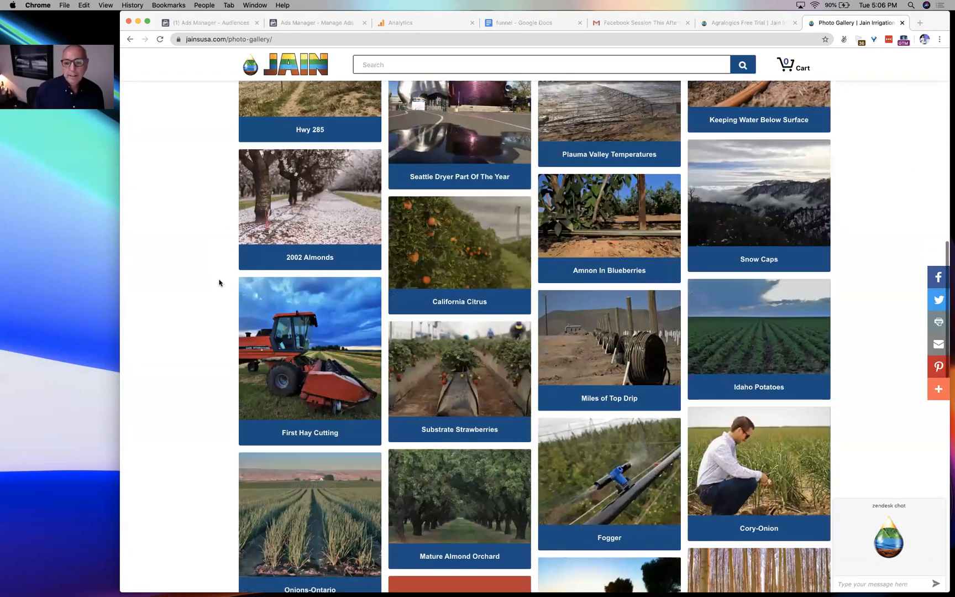
{"action": "scroll", "coordinate": [219, 283], "scroll_direction": "down", "scroll_amount": 5}
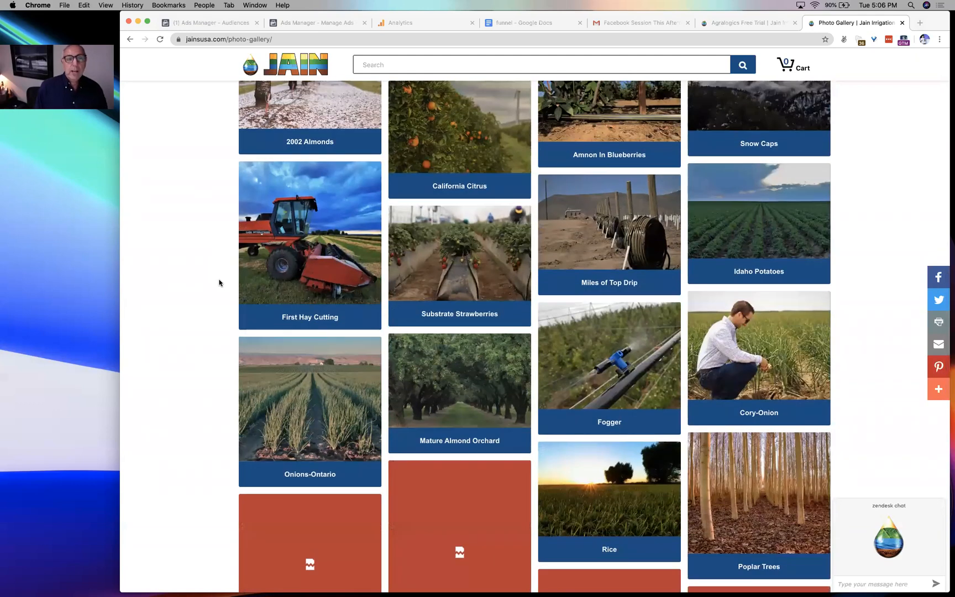
{"action": "scroll", "coordinate": [219, 283], "scroll_direction": "down", "scroll_amount": 3}
{"action": "scroll", "coordinate": [218, 282], "scroll_direction": "down", "scroll_amount": 2}
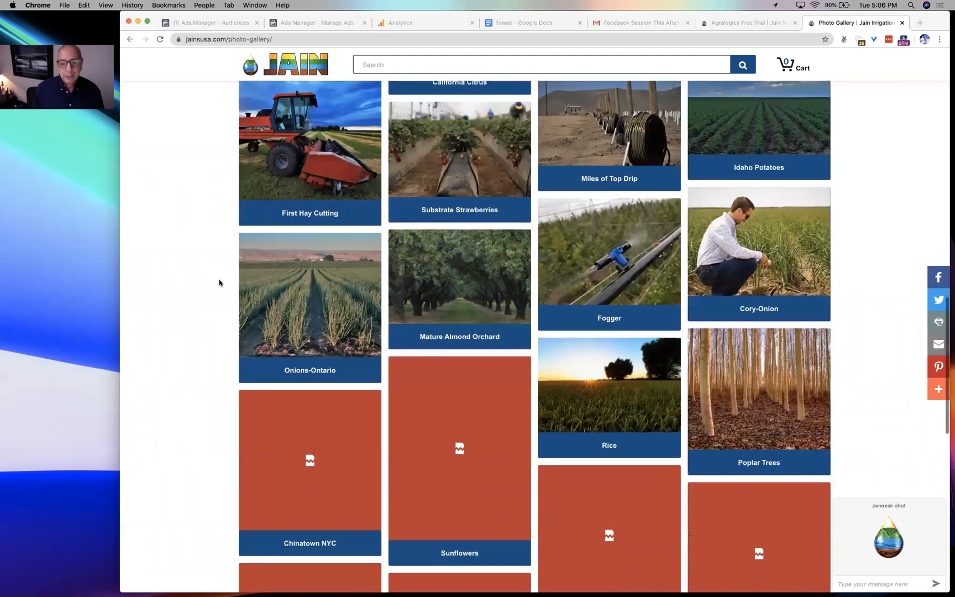
{"action": "scroll", "coordinate": [219, 282], "scroll_direction": "up", "scroll_amount": 6}
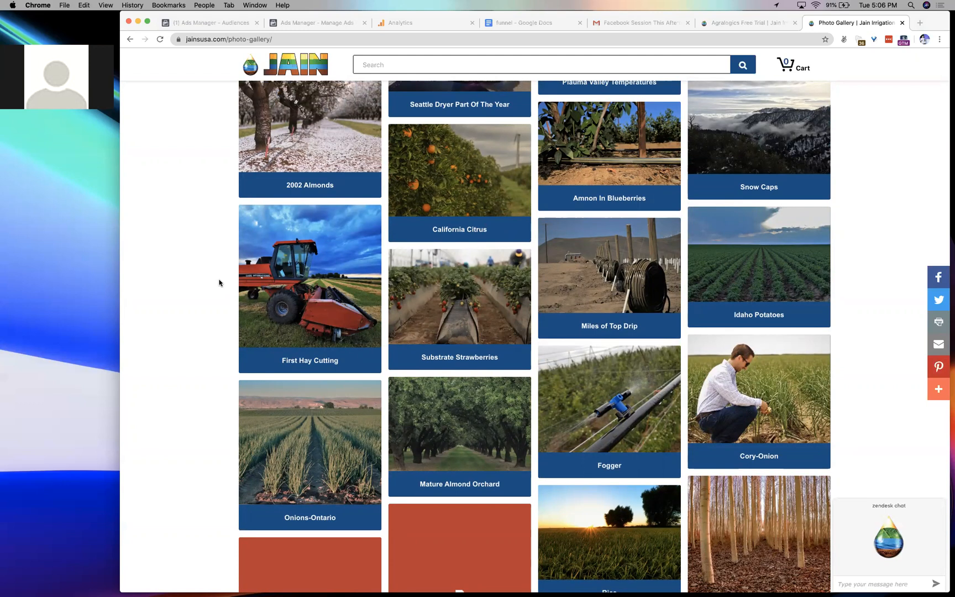
{"action": "left_click", "coordinate": [160, 40]}
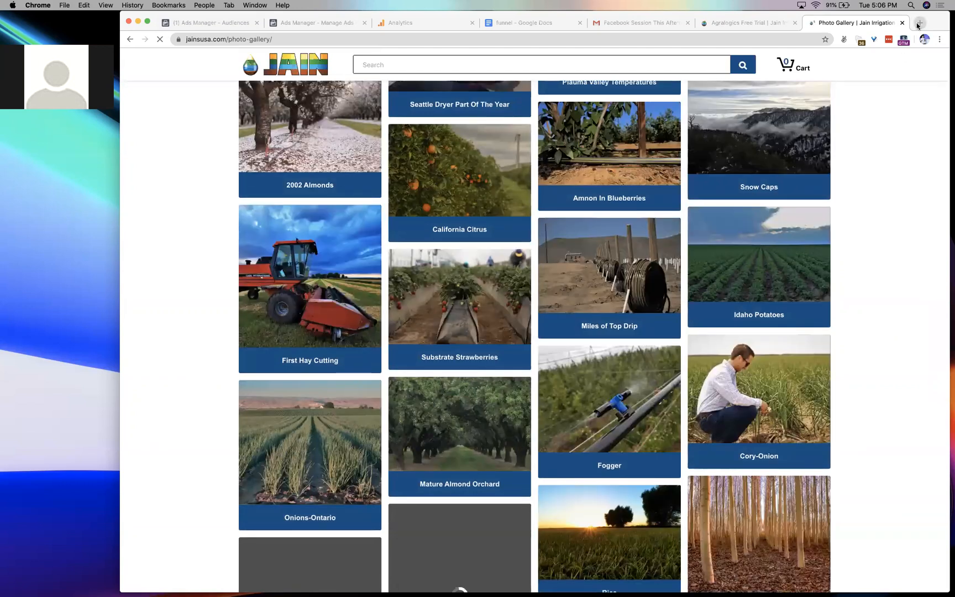
- Search the web for "taboola title analyzer" in a new tab and open the Taboola Trends Title Analyzer
{"action": "left_click", "coordinate": [917, 25]}
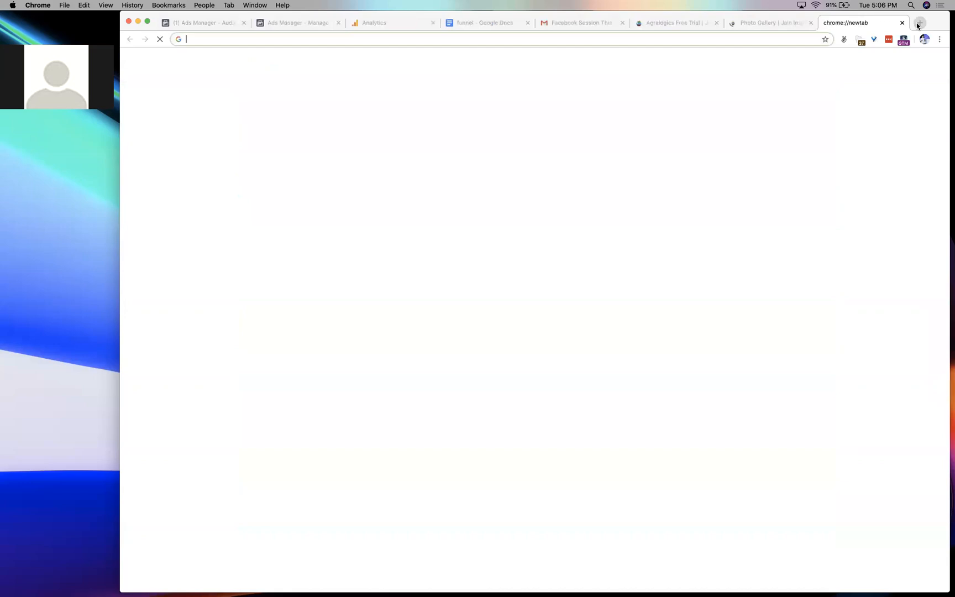
{"action": "type", "text": "tabolla"}
{"action": "key", "text": "BackSpace"}
{"action": "key", "text": "BackSpace"}
{"action": "key", "text": "BackSpace"}
{"action": "type", "text": "ola"}
{"action": "key", "text": "Return"}
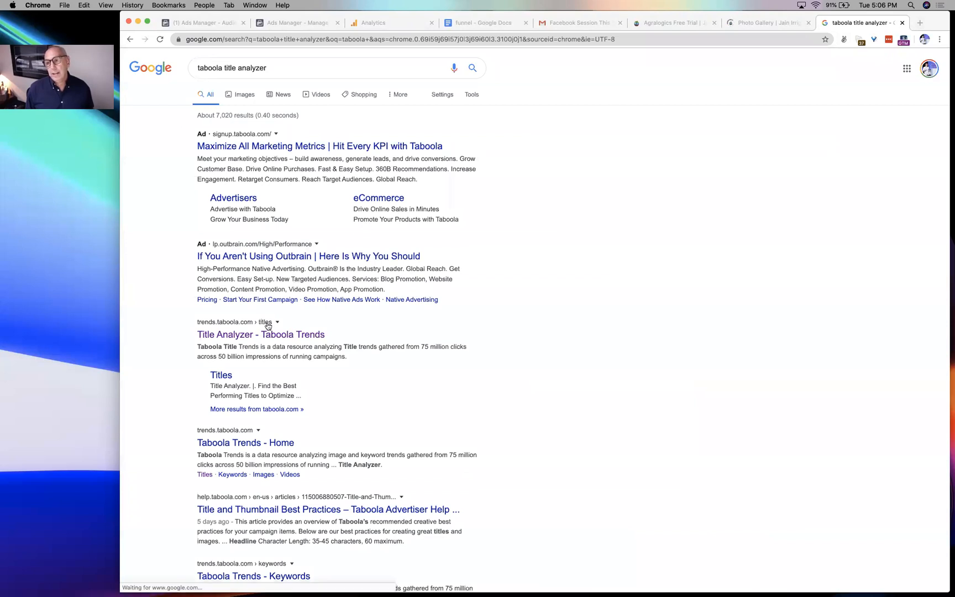
{"action": "left_click", "coordinate": [270, 333]}
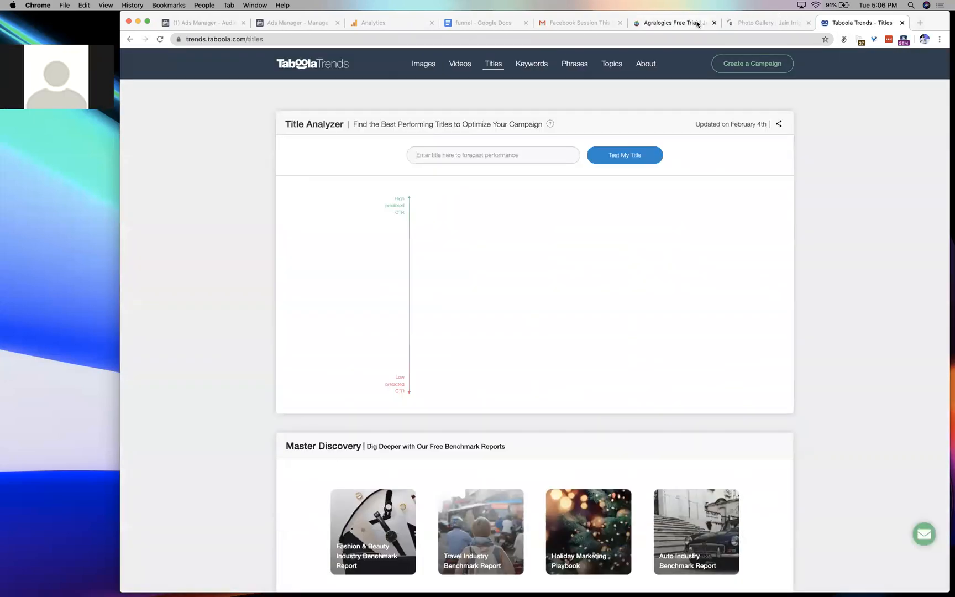
- Switch back to the Jain photo gallery and review its photos from the First Hay Cutting row up to the first row
{"action": "left_click", "coordinate": [762, 23]}
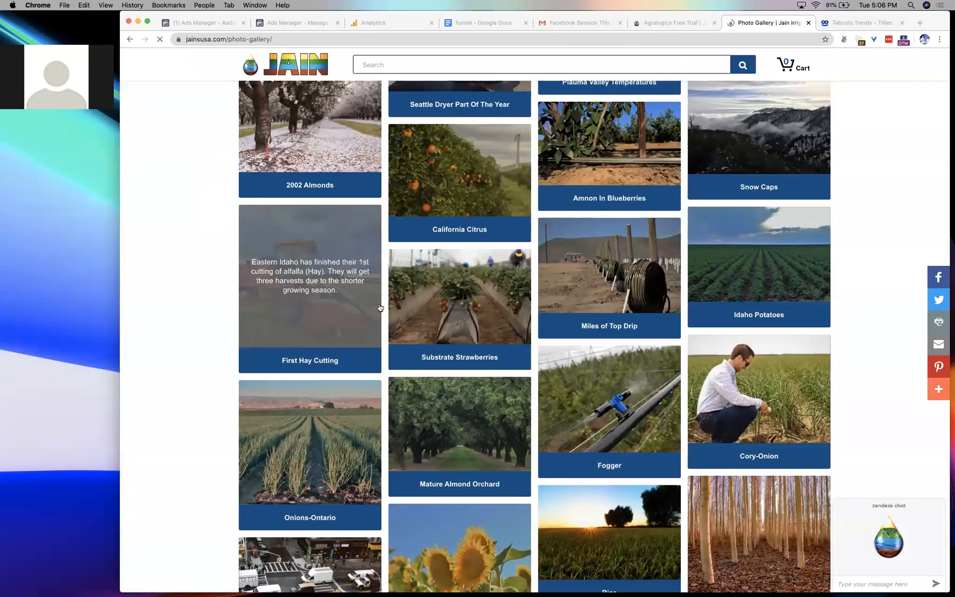
{"action": "scroll", "coordinate": [379, 307], "scroll_direction": "up", "scroll_amount": 3}
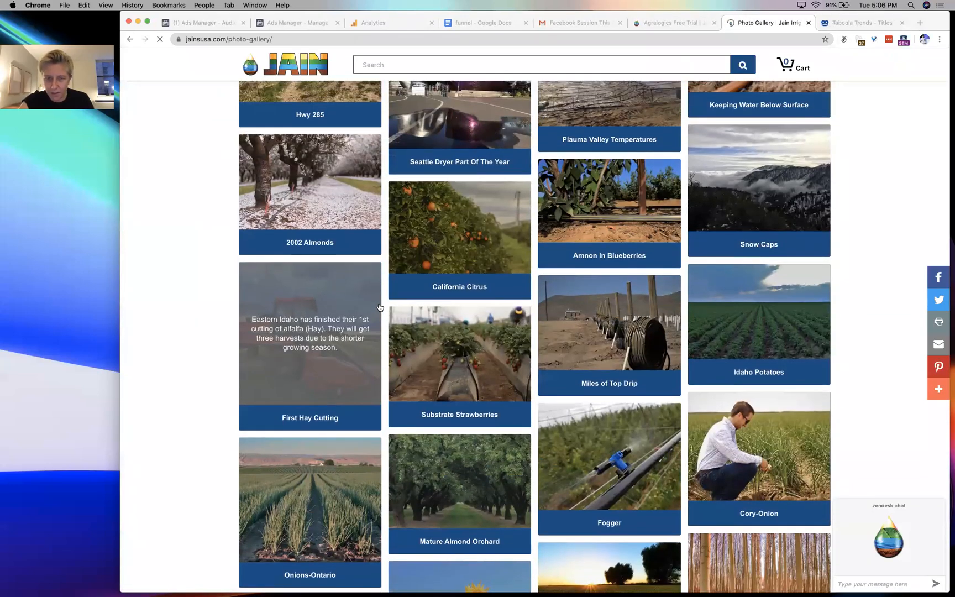
{"action": "scroll", "coordinate": [380, 307], "scroll_direction": "up", "scroll_amount": 1}
{"action": "scroll", "coordinate": [380, 307], "scroll_direction": "up", "scroll_amount": 3}
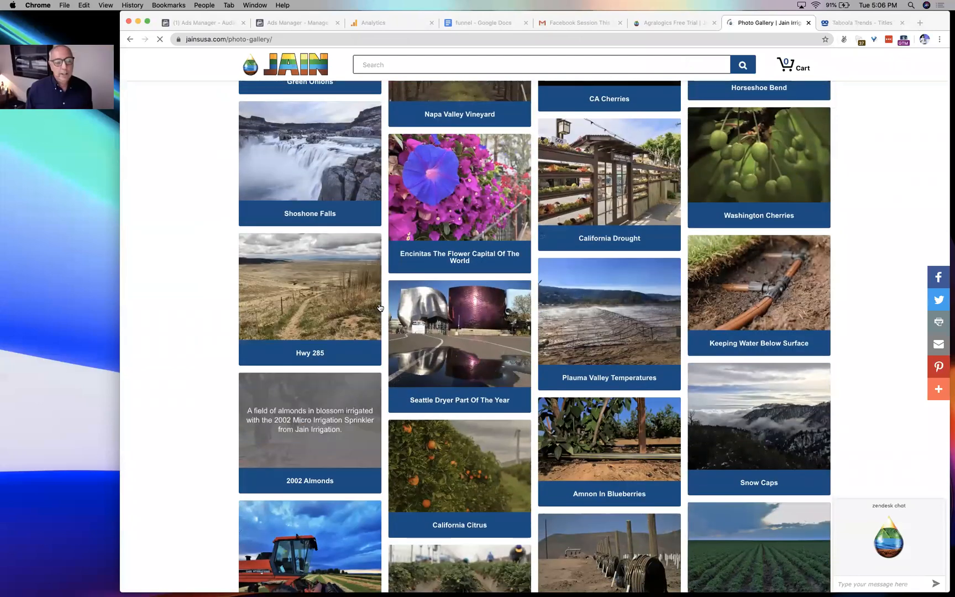
{"action": "scroll", "coordinate": [380, 307], "scroll_direction": "up", "scroll_amount": 6}
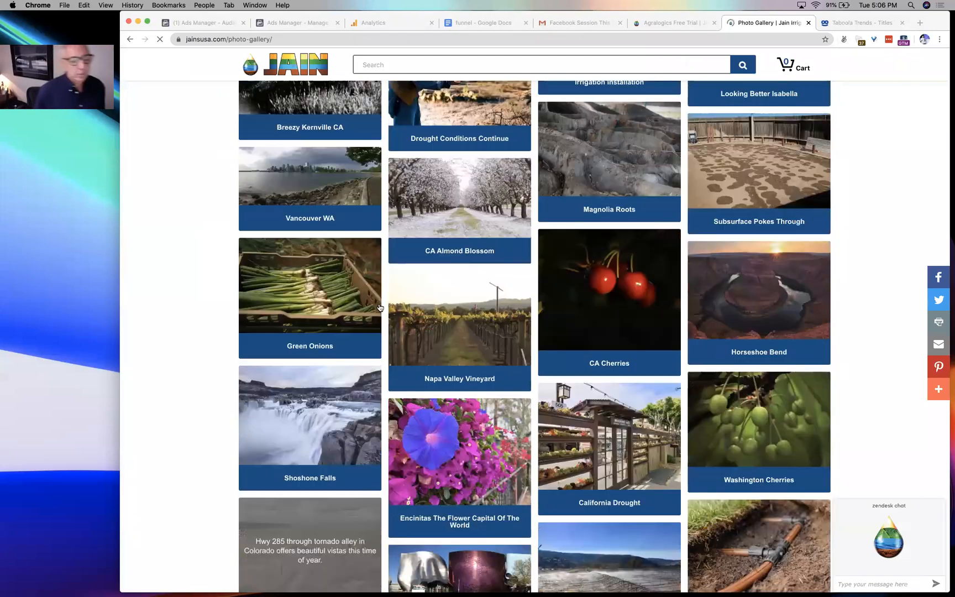
{"action": "scroll", "coordinate": [379, 307], "scroll_direction": "up", "scroll_amount": 3}
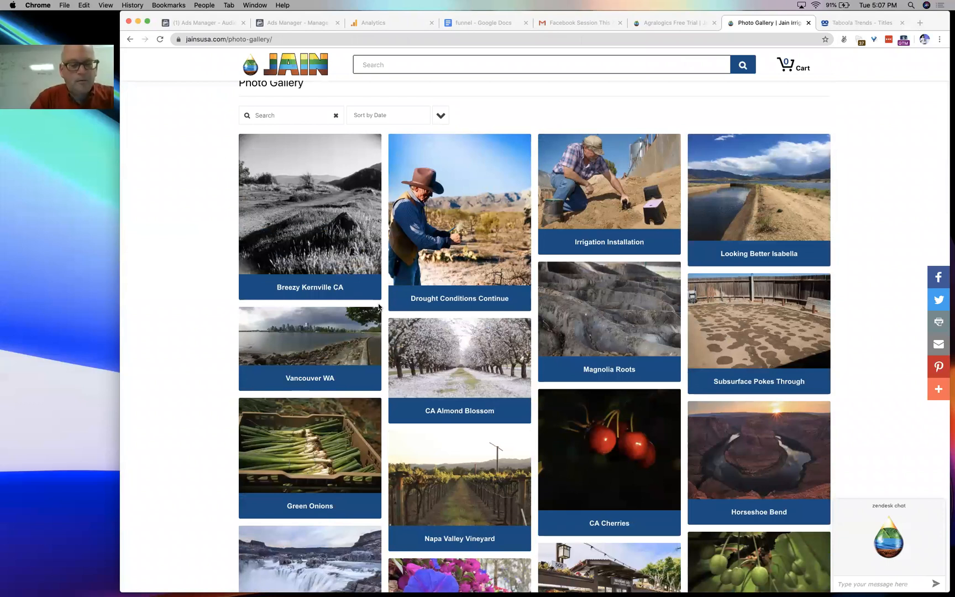
- Examine the gallery photos from the first row down to the Idaho Onions and Paso Vineyard entries, and return to the page heading
{"action": "scroll", "coordinate": [379, 307], "scroll_direction": "down", "scroll_amount": 1}
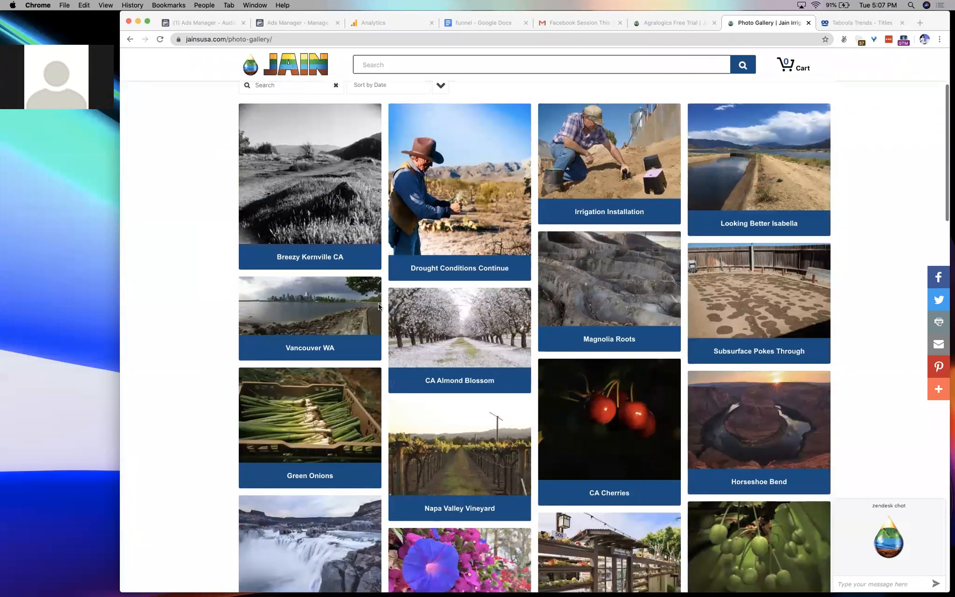
{"action": "scroll", "coordinate": [380, 307], "scroll_direction": "down", "scroll_amount": 3}
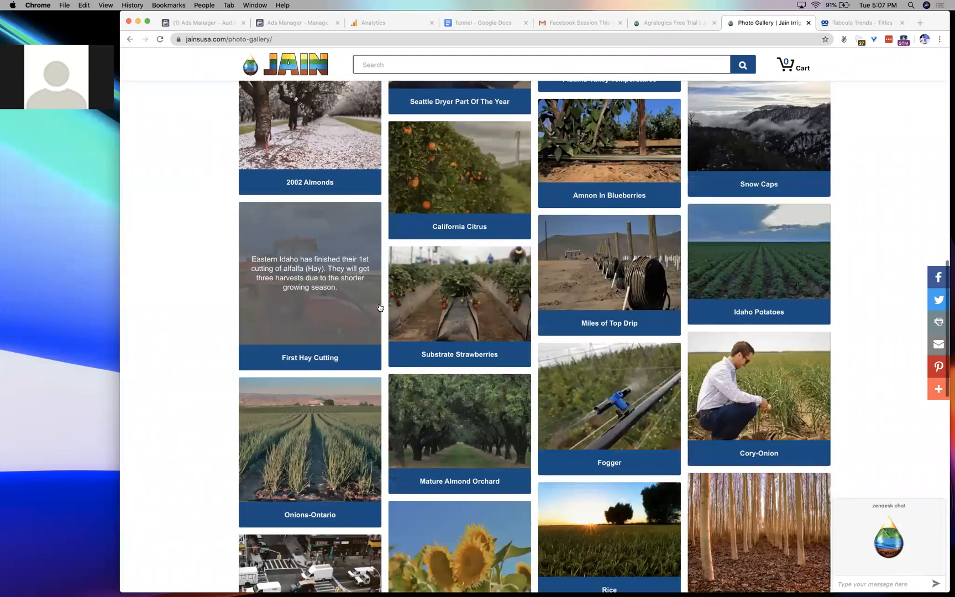
{"action": "scroll", "coordinate": [379, 307], "scroll_direction": "down", "scroll_amount": 2}
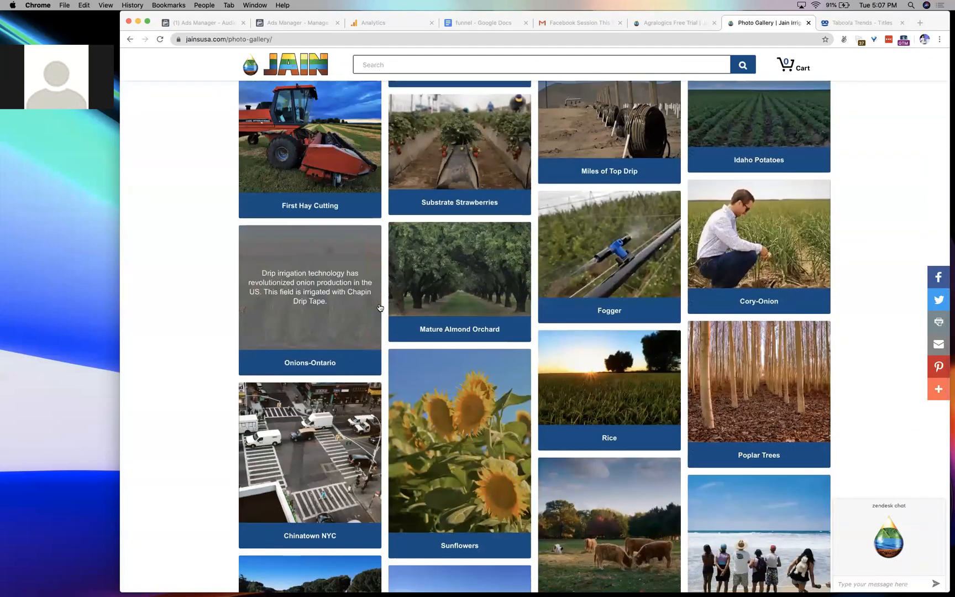
{"action": "scroll", "coordinate": [379, 307], "scroll_direction": "down", "scroll_amount": 3}
{"action": "scroll", "coordinate": [380, 307], "scroll_direction": "down", "scroll_amount": 5}
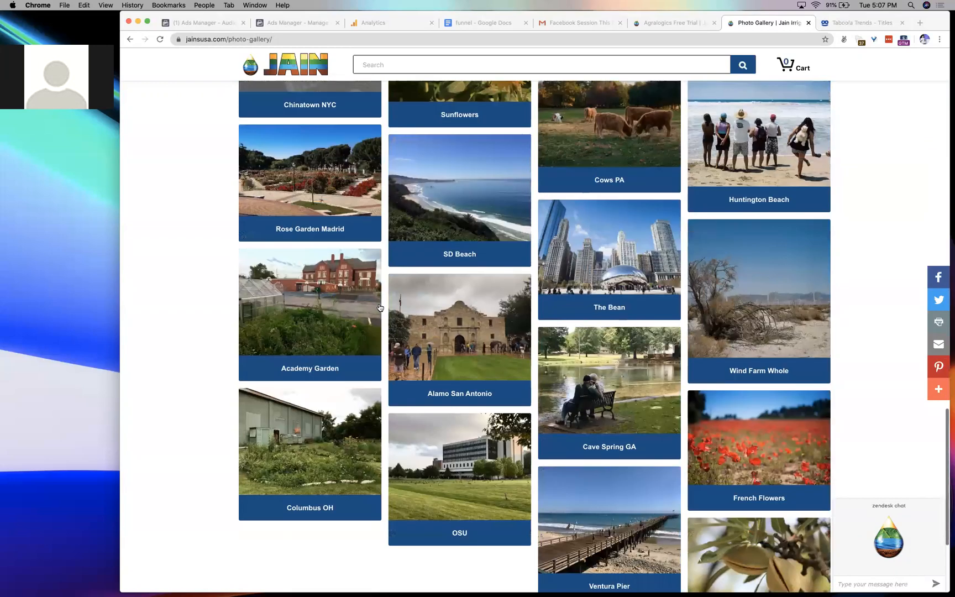
{"action": "scroll", "coordinate": [380, 307], "scroll_direction": "down", "scroll_amount": 3}
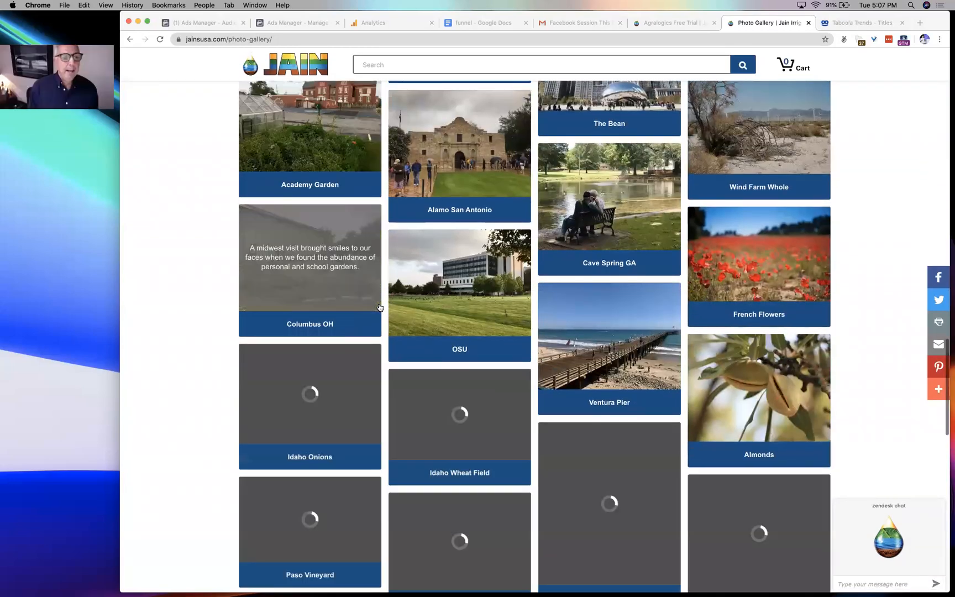
{"action": "scroll", "coordinate": [380, 308], "scroll_direction": "up", "scroll_amount": 8}
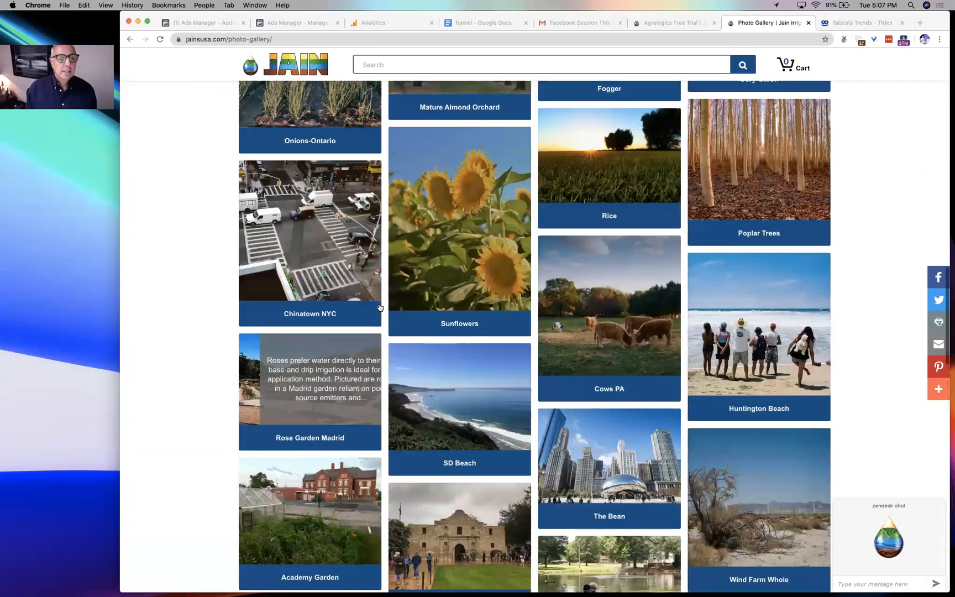
{"action": "scroll", "coordinate": [379, 307], "scroll_direction": "up", "scroll_amount": 7}
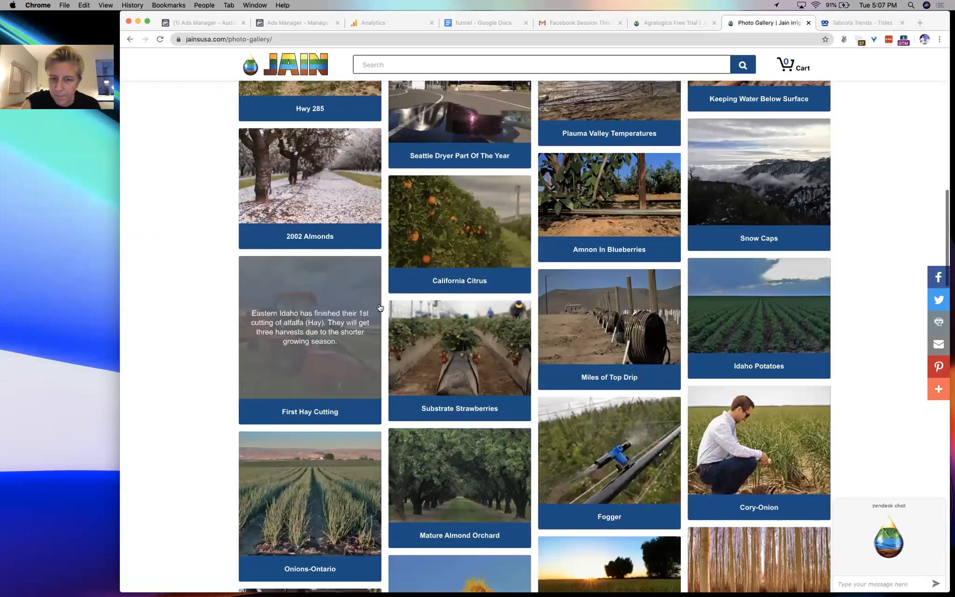
{"action": "scroll", "coordinate": [379, 307], "scroll_direction": "up", "scroll_amount": 15}
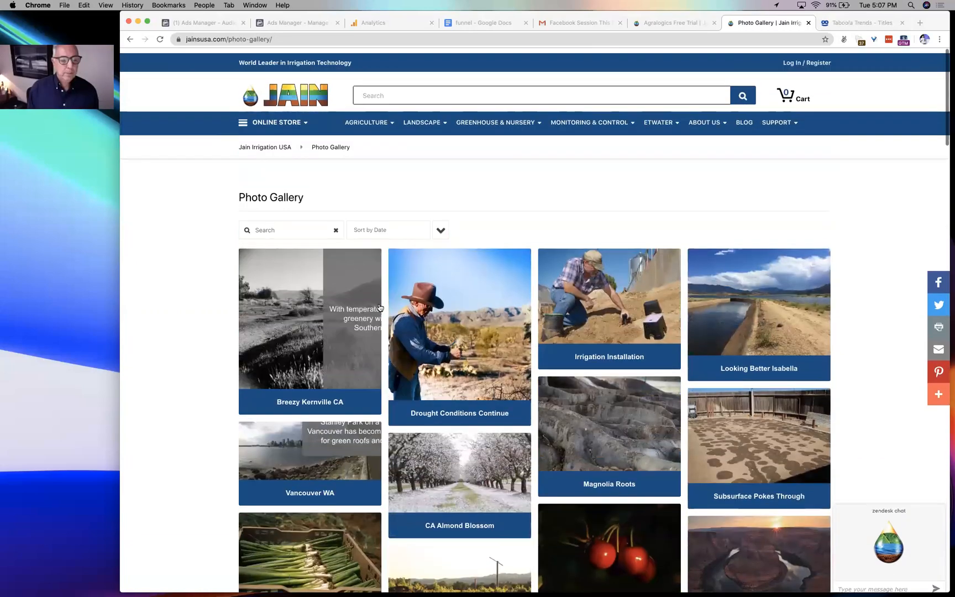
- Open the First Hay Cutting photo from the gallery and save its image to Downloads as the JPEG "First-Hay-Cutting-scaled"
{"action": "scroll", "coordinate": [164, 433], "scroll_direction": "down", "scroll_amount": 9}
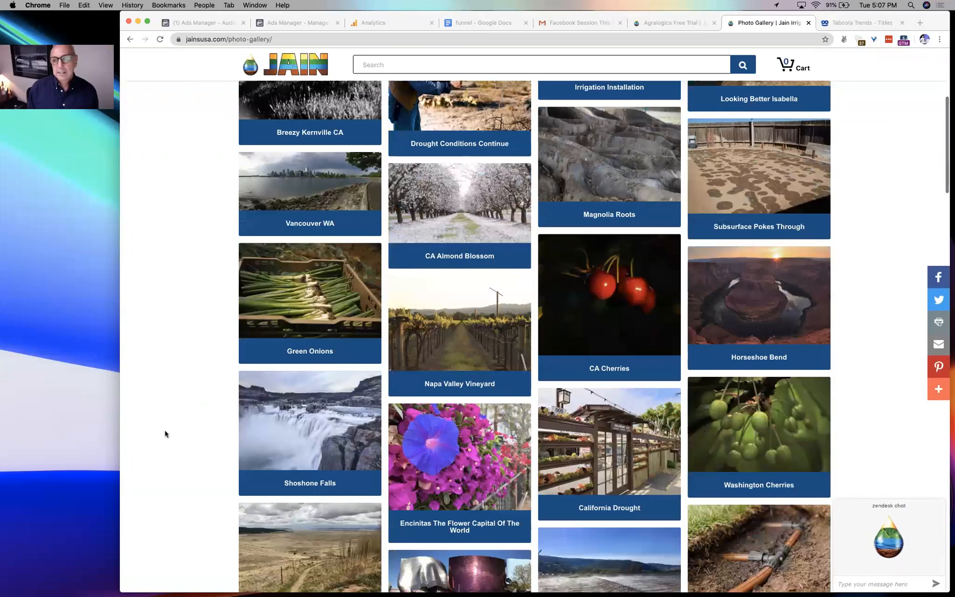
{"action": "scroll", "coordinate": [164, 434], "scroll_direction": "down", "scroll_amount": 5}
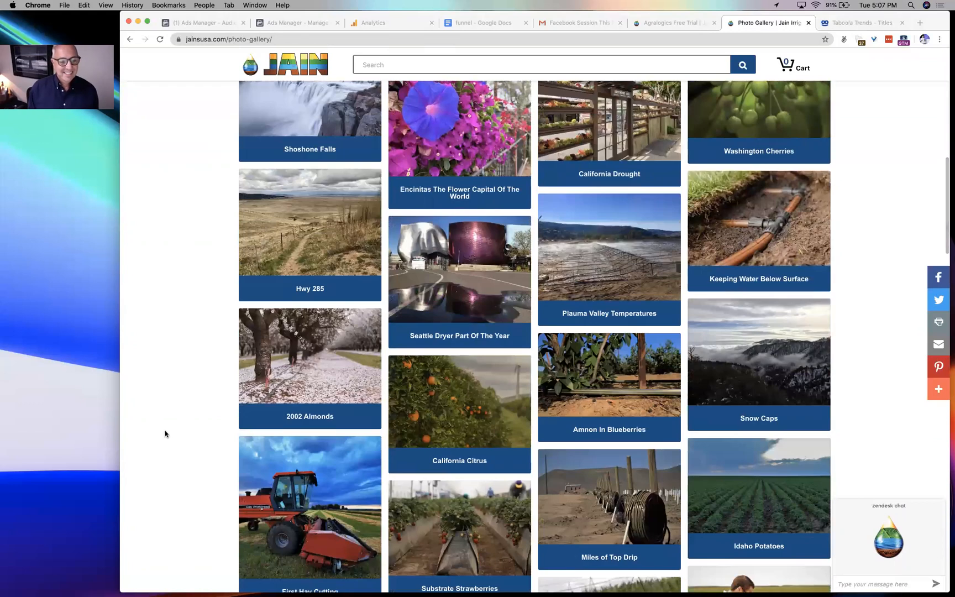
{"action": "scroll", "coordinate": [165, 433], "scroll_direction": "down", "scroll_amount": 2}
{"action": "mouse_move", "coordinate": [293, 279]}
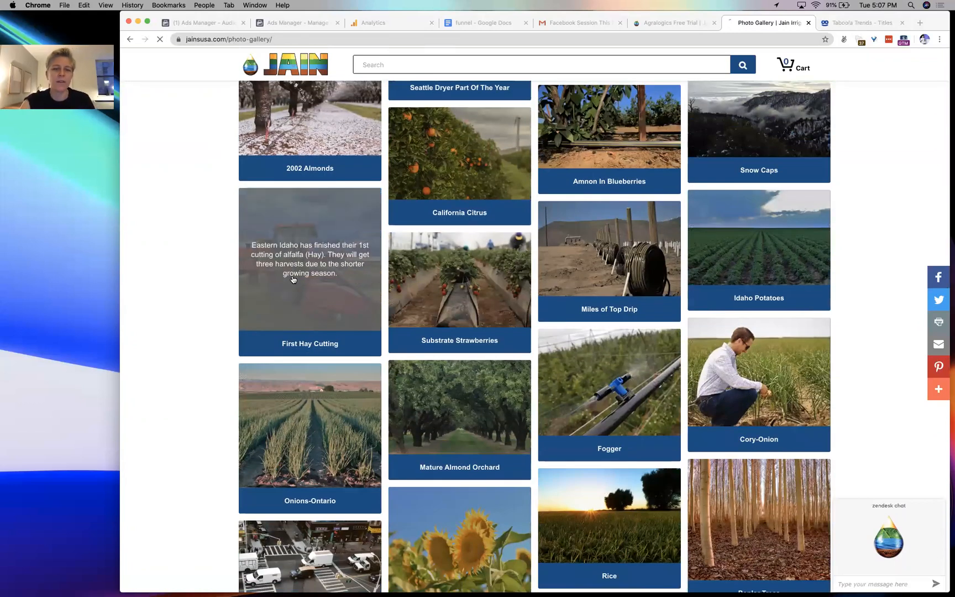
{"action": "left_click", "coordinate": [293, 279]}
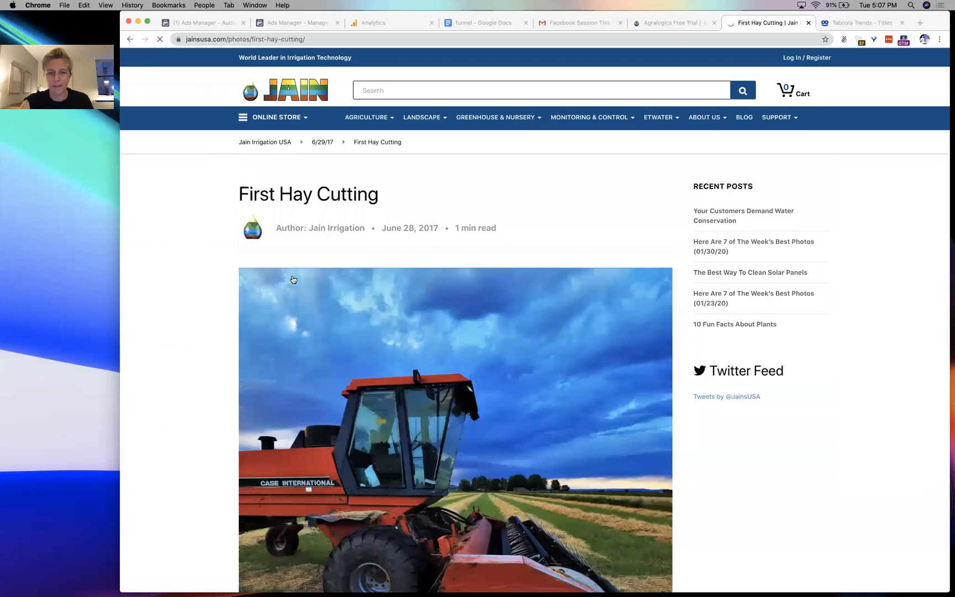
{"action": "right_click", "coordinate": [459, 408]}
{"action": "left_click", "coordinate": [476, 423]}
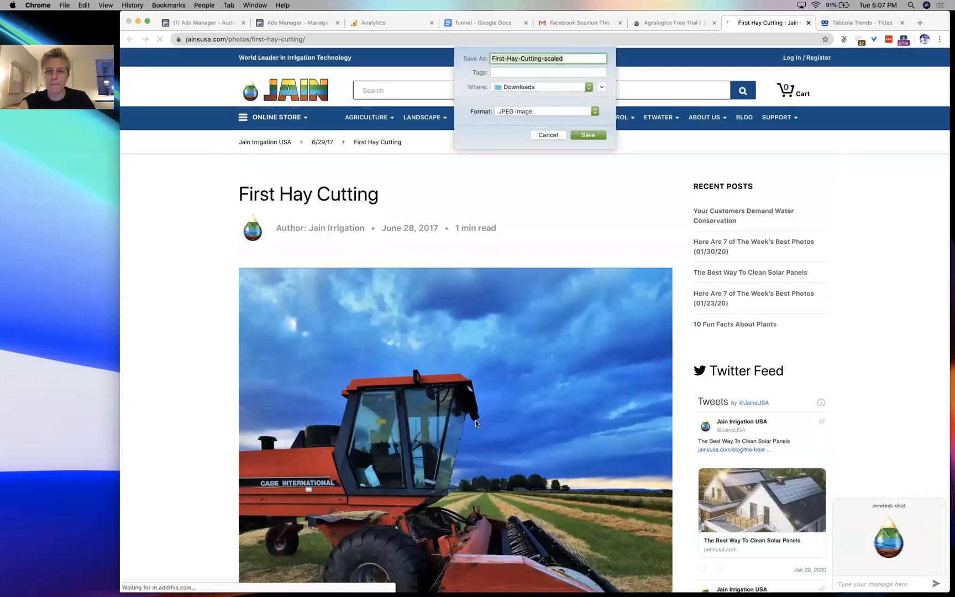
{"action": "key", "text": "Return"}
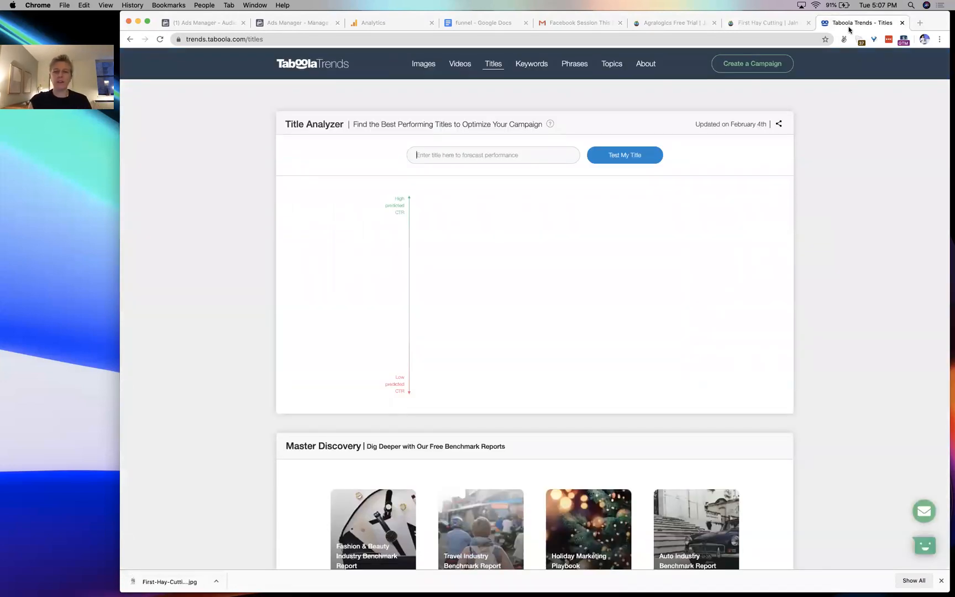
- Examine Taboola's Image Trends comparisons from Subject through Location, and open the Video Trends page
{"action": "left_click", "coordinate": [414, 65]}
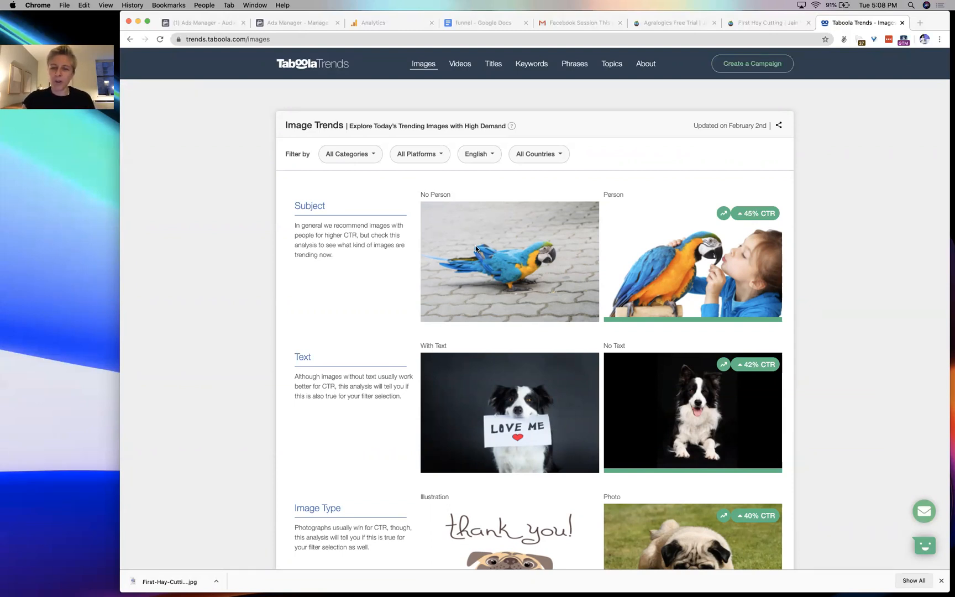
{"action": "scroll", "coordinate": [475, 248], "scroll_direction": "down", "scroll_amount": 2}
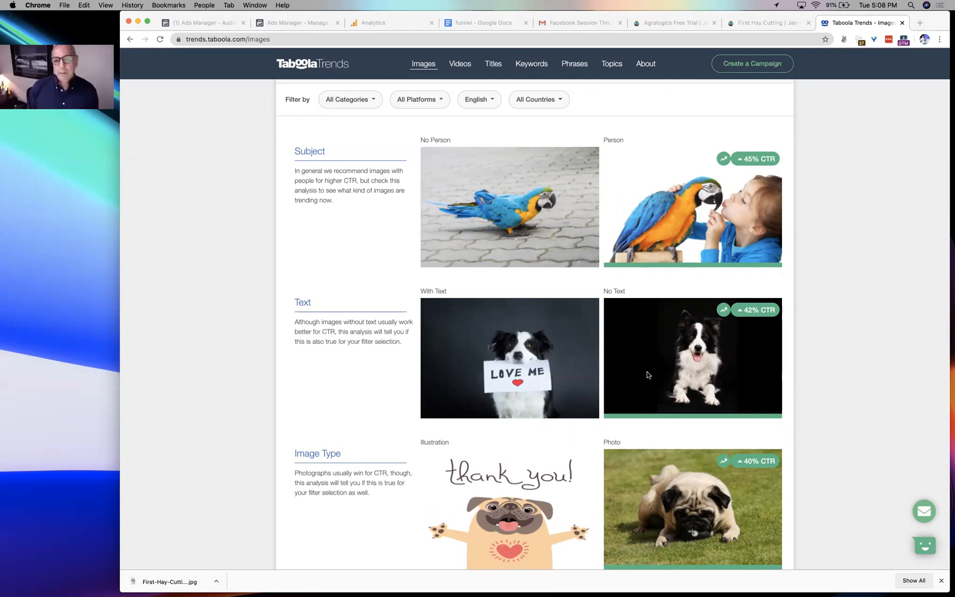
{"action": "scroll", "coordinate": [647, 374], "scroll_direction": "down", "scroll_amount": 5}
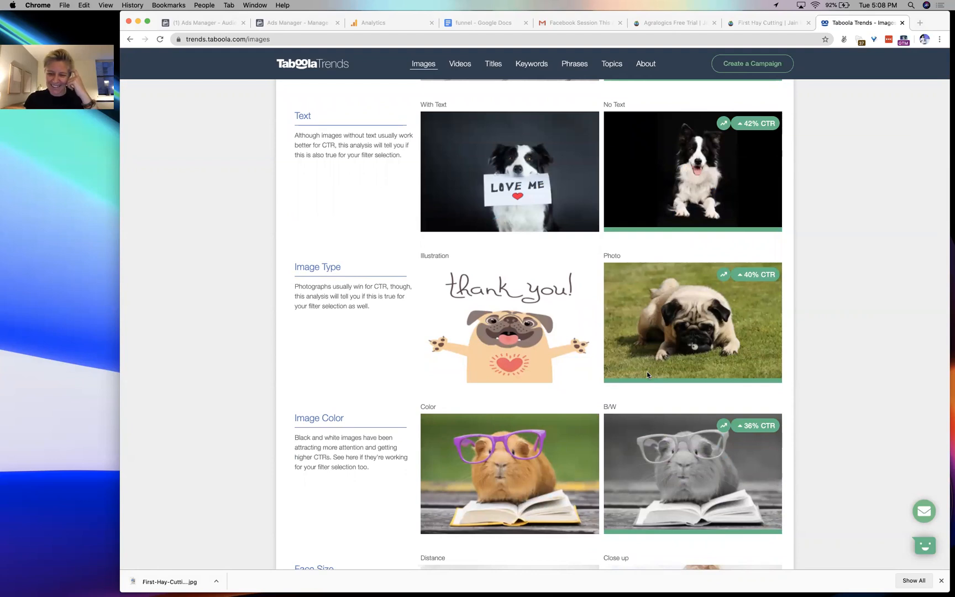
{"action": "scroll", "coordinate": [648, 374], "scroll_direction": "down", "scroll_amount": 4}
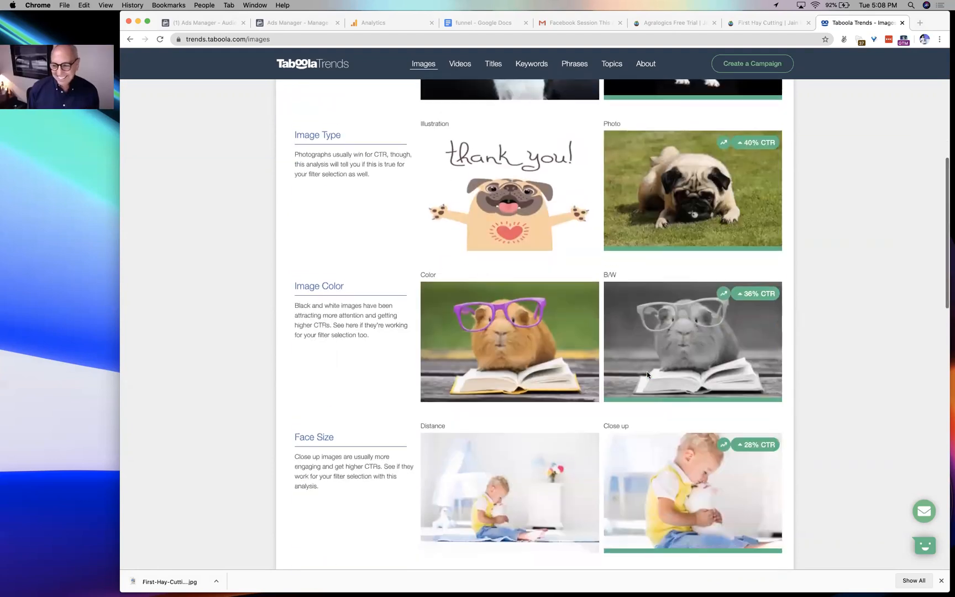
{"action": "scroll", "coordinate": [647, 374], "scroll_direction": "down", "scroll_amount": 3}
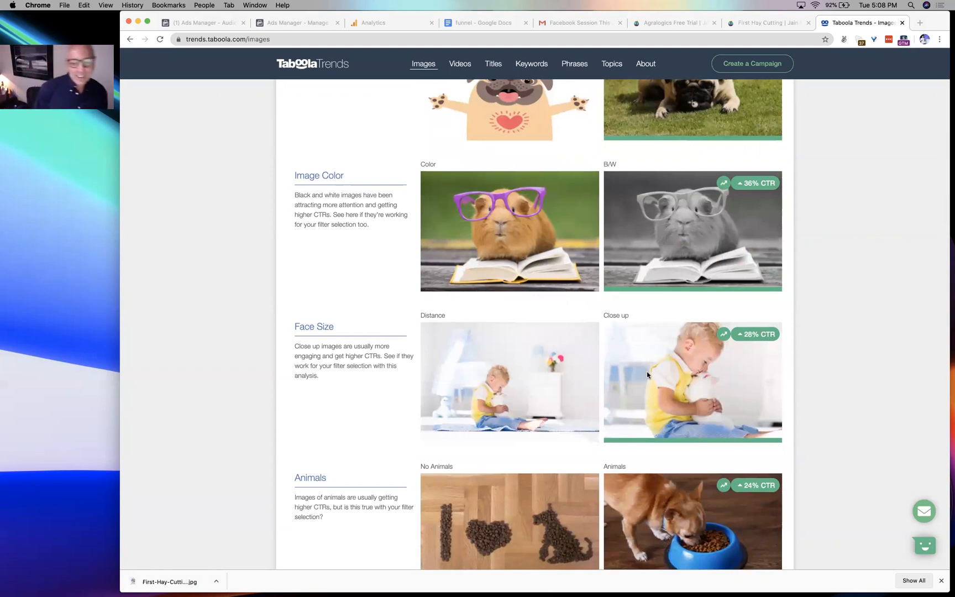
{"action": "scroll", "coordinate": [648, 375], "scroll_direction": "down", "scroll_amount": 5}
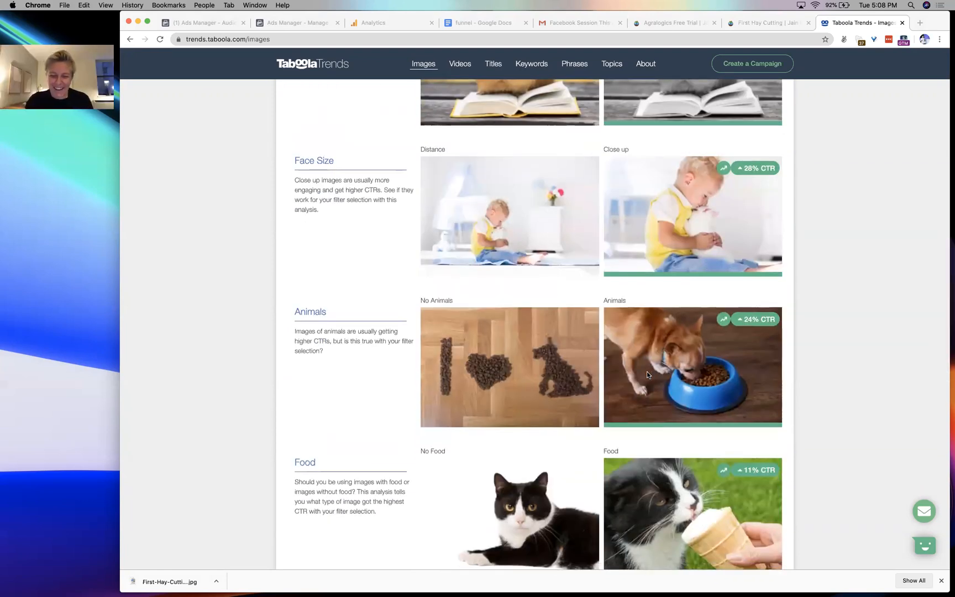
{"action": "scroll", "coordinate": [648, 374], "scroll_direction": "down", "scroll_amount": 5}
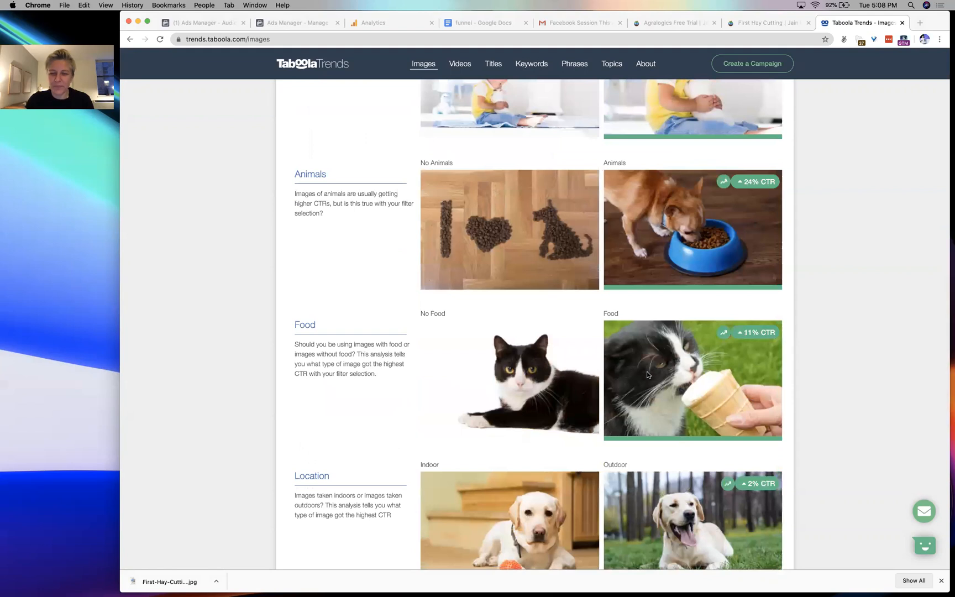
{"action": "scroll", "coordinate": [646, 371], "scroll_direction": "down", "scroll_amount": 1}
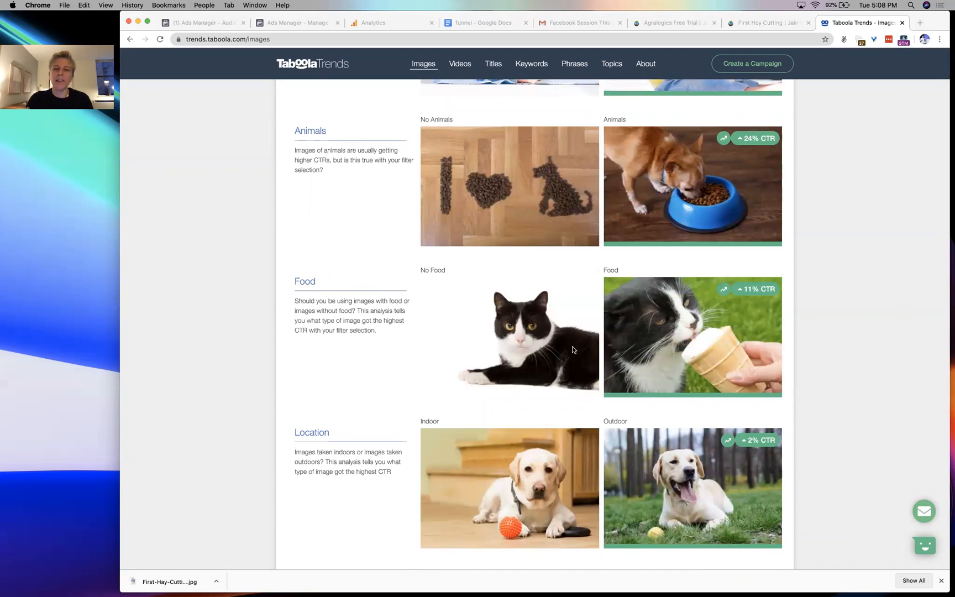
{"action": "scroll", "coordinate": [572, 346], "scroll_direction": "down", "scroll_amount": 5}
{"action": "scroll", "coordinate": [572, 346], "scroll_direction": "up", "scroll_amount": 20}
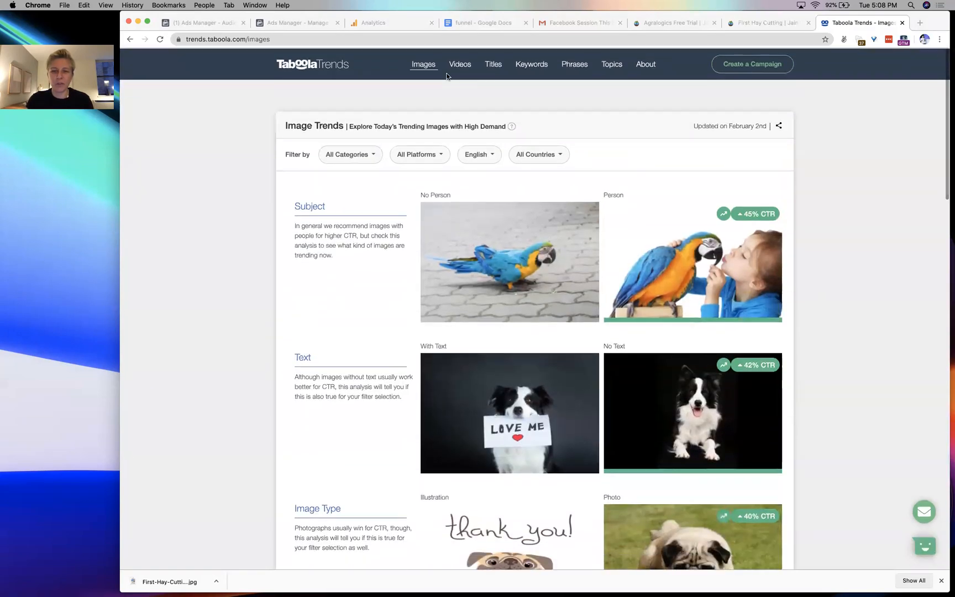
{"action": "left_click", "coordinate": [458, 64]}
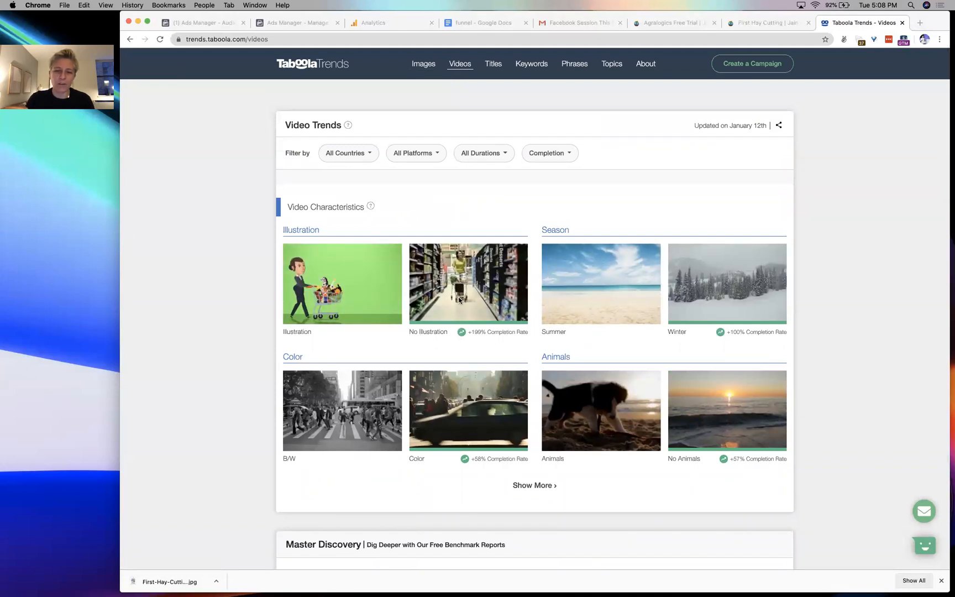
- Return to the Title Analyzer and test the title "The Future of Irrigation"
{"action": "left_click", "coordinate": [492, 66]}
{"action": "left_click", "coordinate": [465, 153]}
{"action": "type", "text": "The Future"}
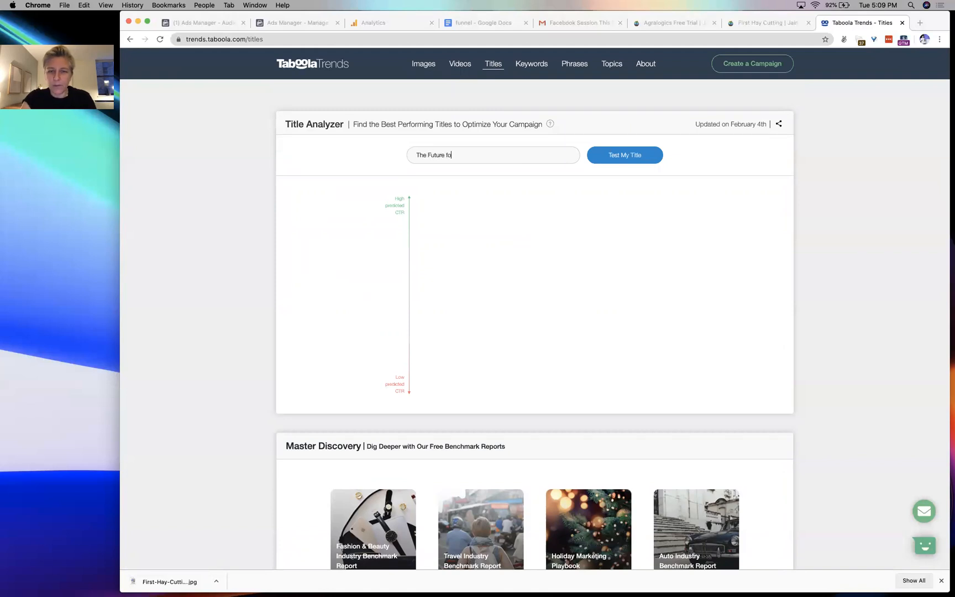
{"action": "type", "text": " of Irrigation"}
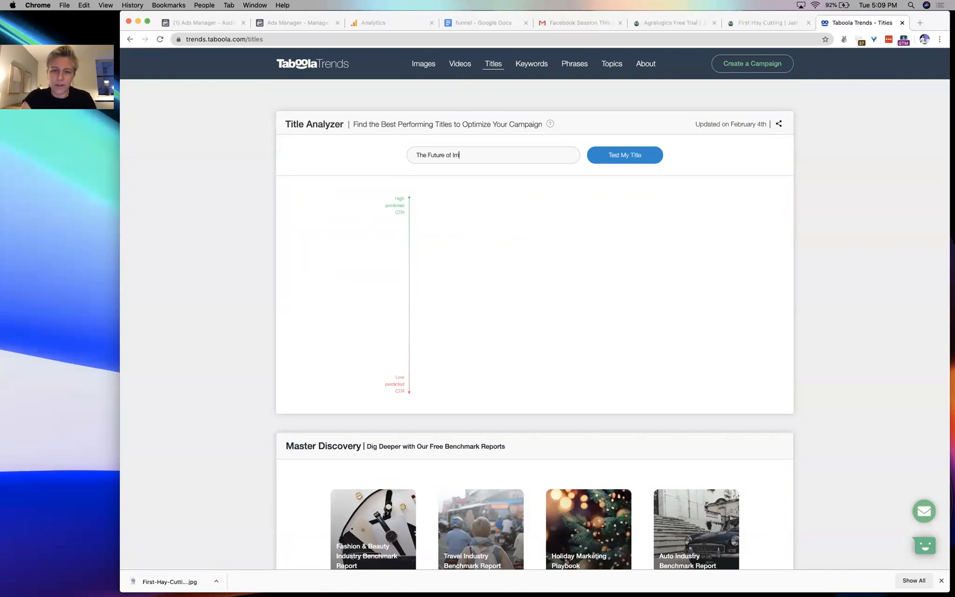
{"action": "left_click", "coordinate": [622, 159]}
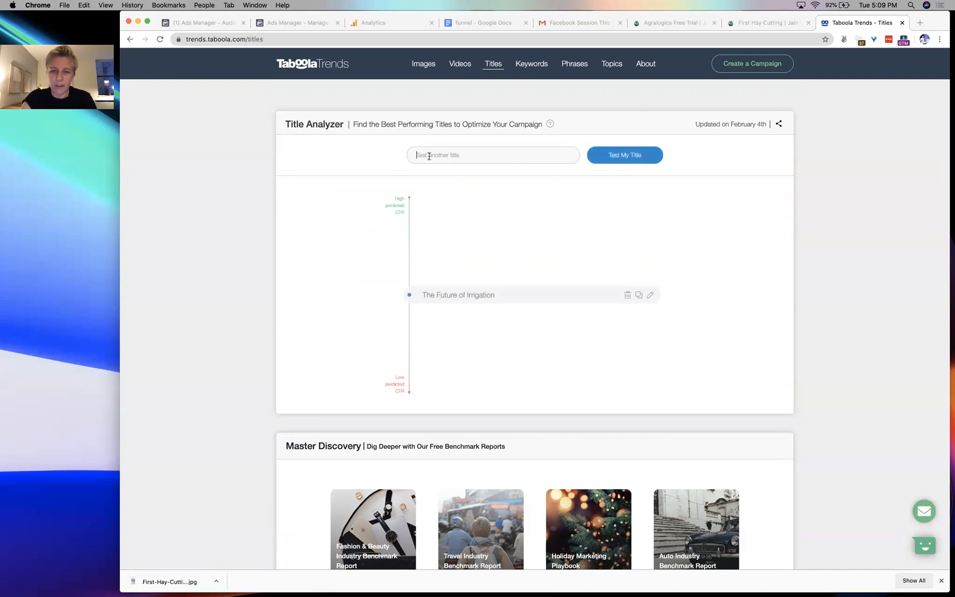
- Test "Satellite Imaging" as a second title in the Title Analyzer
{"action": "type", "text": "Satellite Ima"}
{"action": "type", "text": "ges"}
{"action": "left_click", "coordinate": [596, 161]}
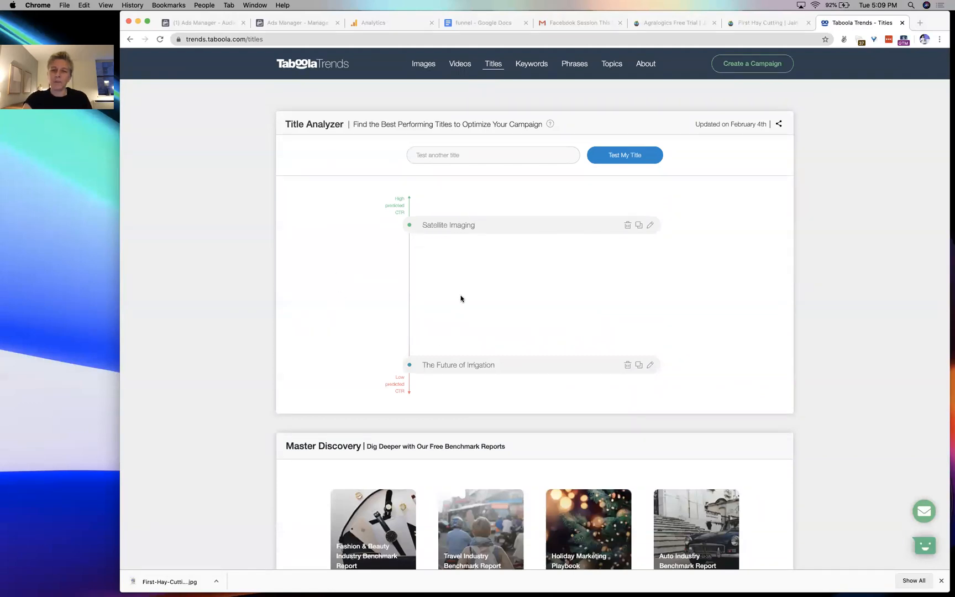
- Test the combined title "The Future Satellite Imaging" against the earlier two titles
{"action": "left_click", "coordinate": [477, 157]}
{"action": "type", "text": "The Future Satellite Imaging"}
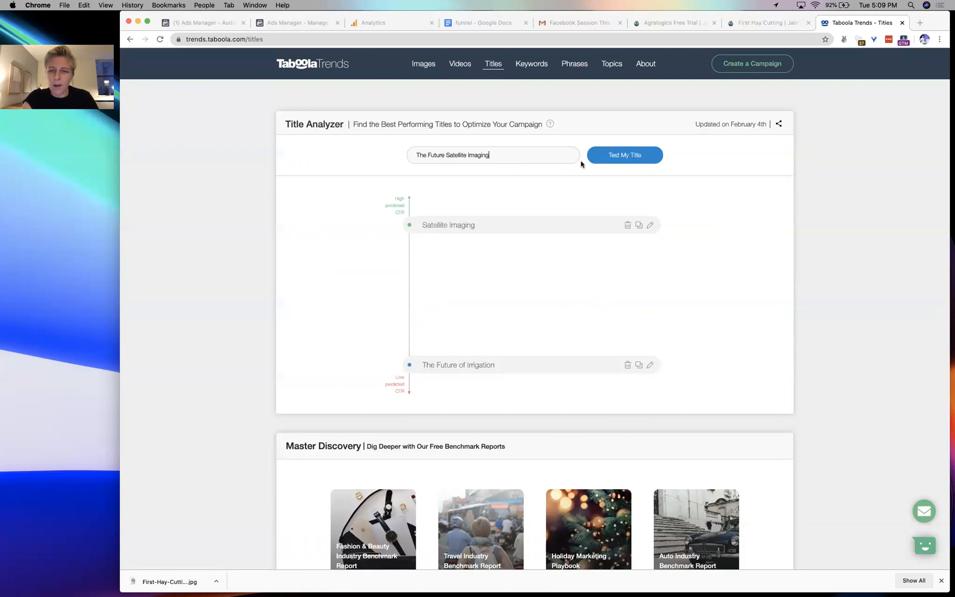
{"action": "left_click", "coordinate": [610, 157]}
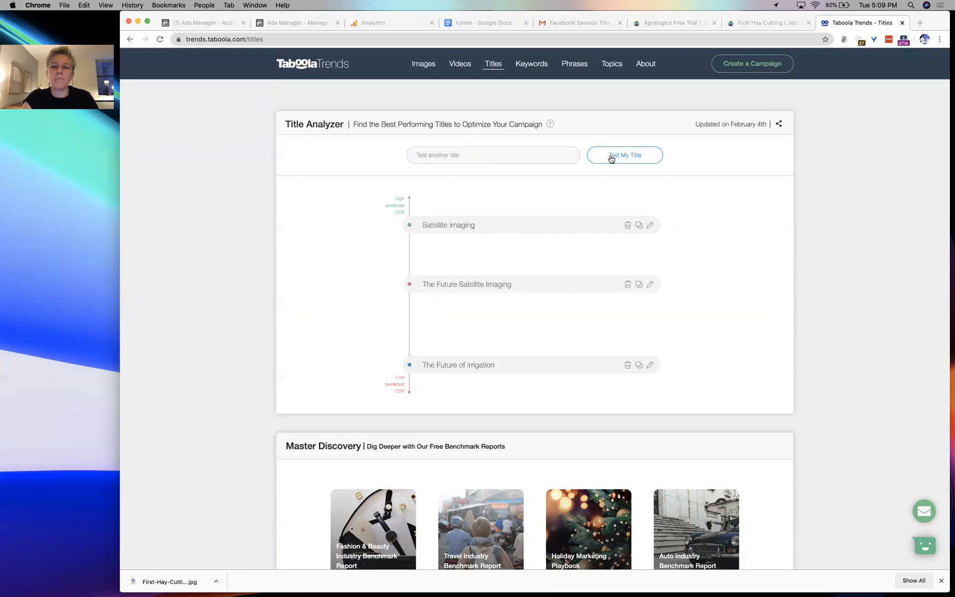
- Open Taboola's Keyword Trends and filter the keywords by United States
{"action": "left_click", "coordinate": [533, 65]}
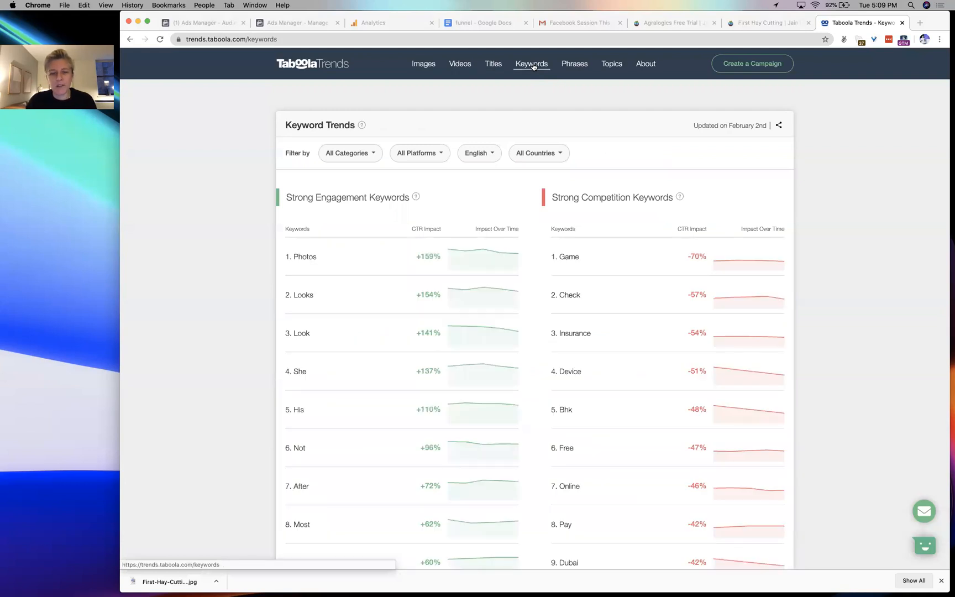
{"action": "scroll", "coordinate": [392, 284], "scroll_direction": "down", "scroll_amount": 3}
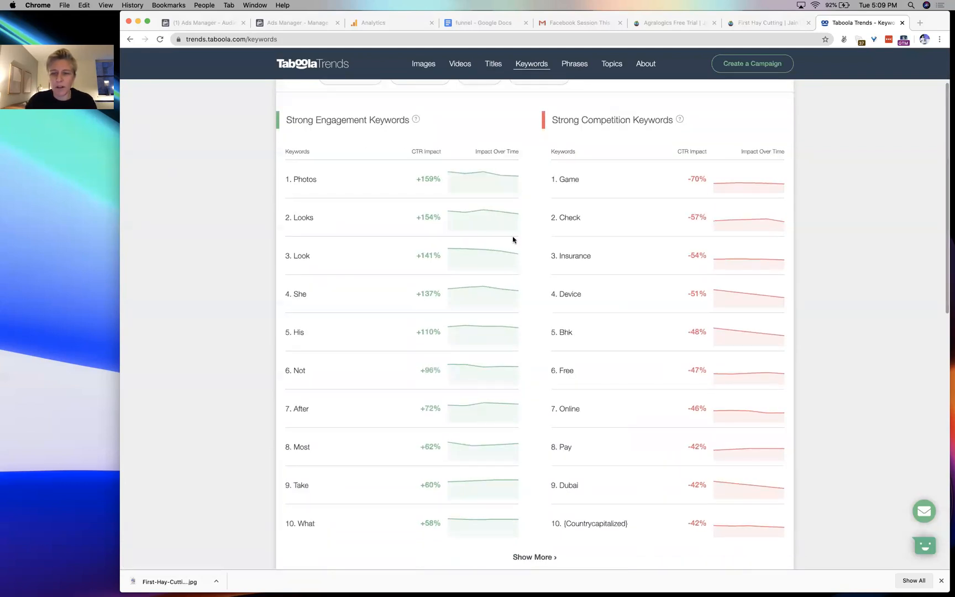
{"action": "scroll", "coordinate": [509, 380], "scroll_direction": "up", "scroll_amount": 3}
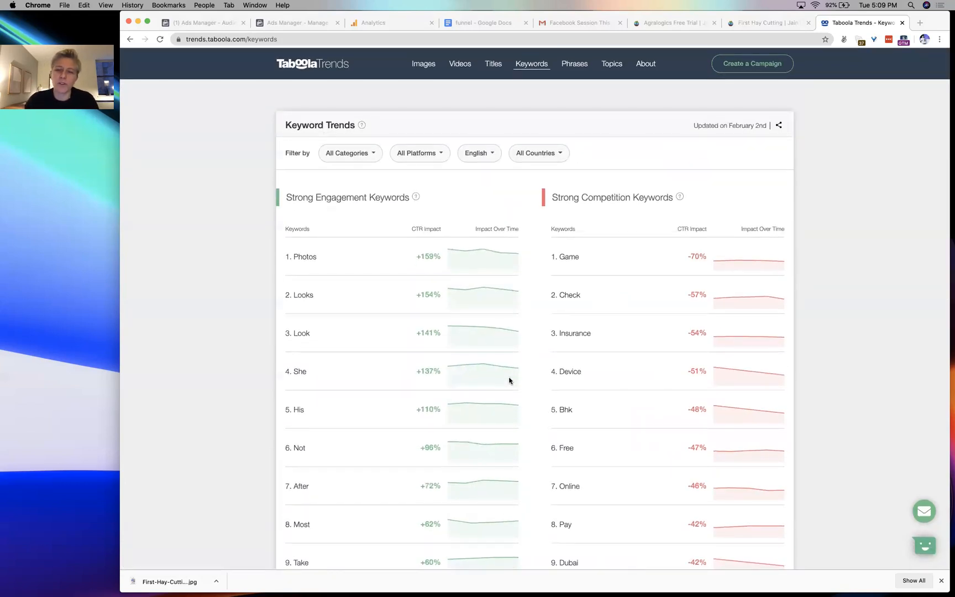
{"action": "left_click", "coordinate": [543, 155]}
{"action": "left_click", "coordinate": [529, 189]}
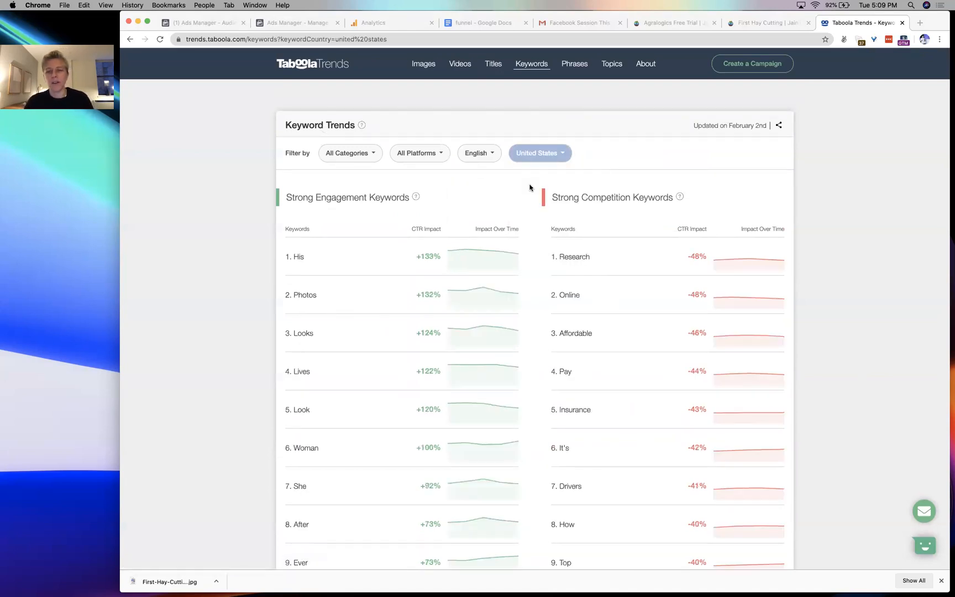
- Open Phrase Trends and examine the strong engagement and strong competition phrases
{"action": "left_click", "coordinate": [575, 65]}
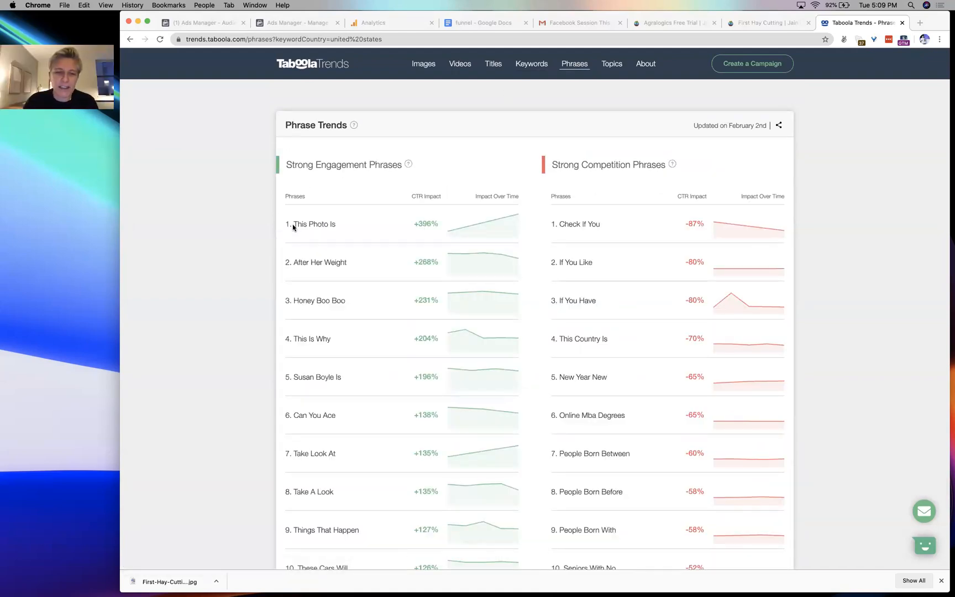
{"action": "left_click_drag", "start_coordinate": [291, 224], "coordinate": [348, 231]}
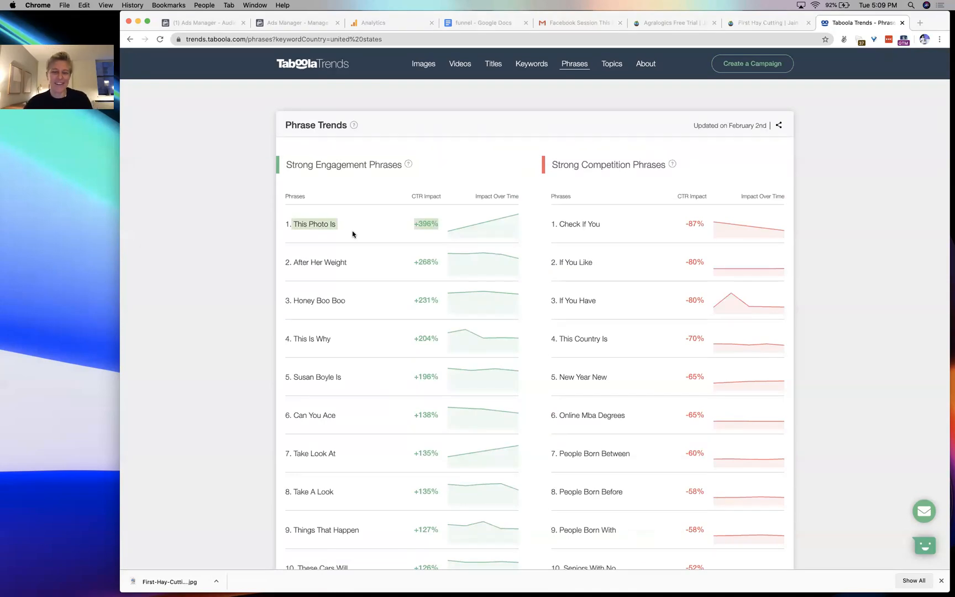
{"action": "scroll", "coordinate": [352, 233], "scroll_direction": "down", "scroll_amount": 3}
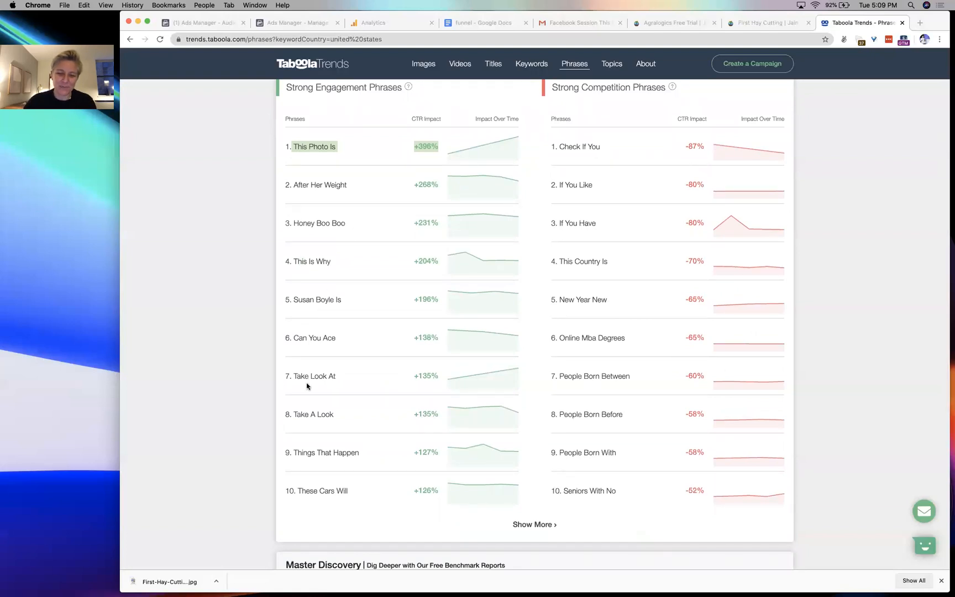
{"action": "scroll", "coordinate": [468, 465], "scroll_direction": "up", "scroll_amount": 3}
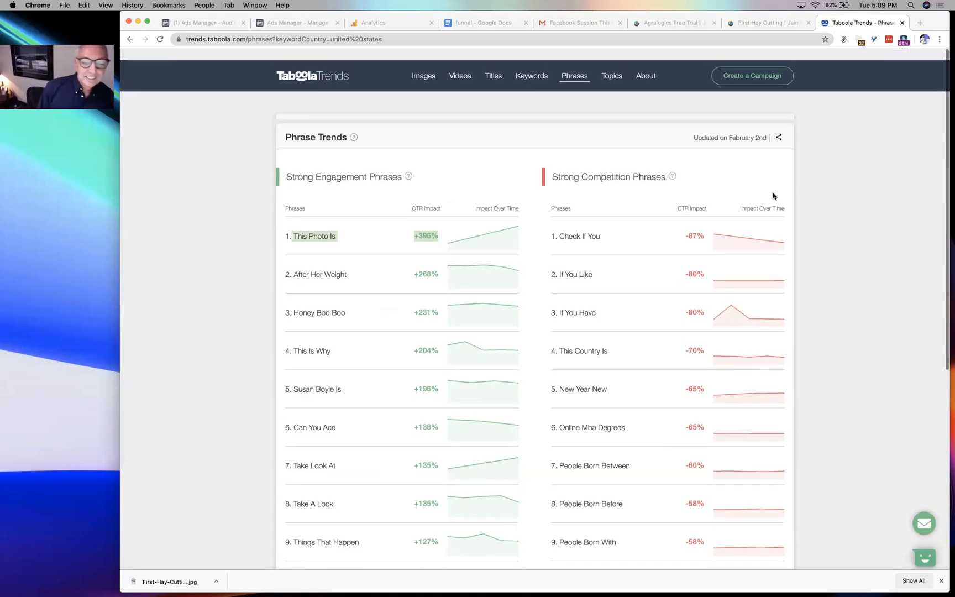
- Switch to Facebook Ads Manager and clear all media from the "See Your Crop Like Never Before" ad
{"action": "left_click", "coordinate": [757, 26]}
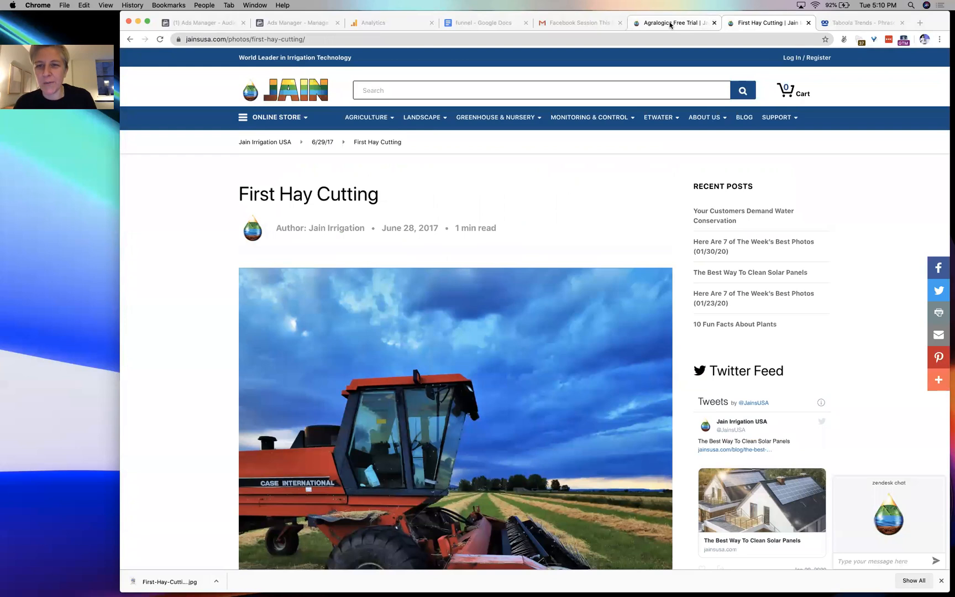
{"action": "left_click", "coordinate": [309, 23]}
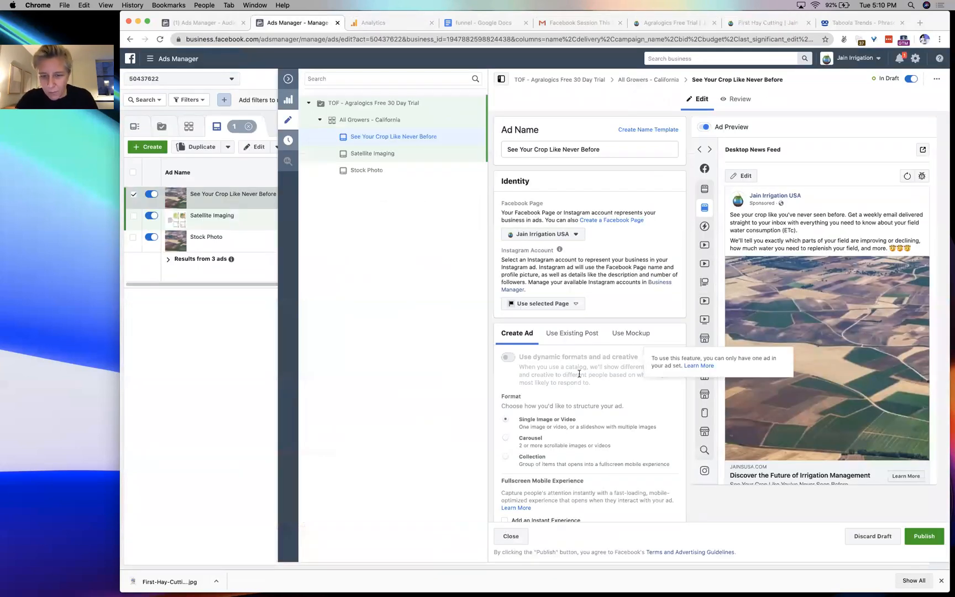
{"action": "scroll", "coordinate": [579, 374], "scroll_direction": "down", "scroll_amount": 10}
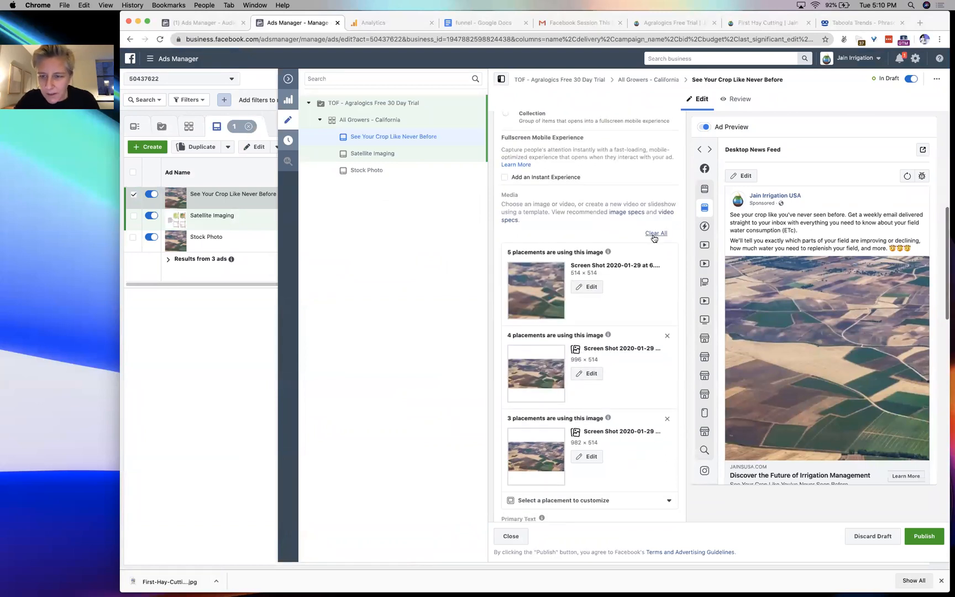
{"action": "left_click", "coordinate": [655, 233]}
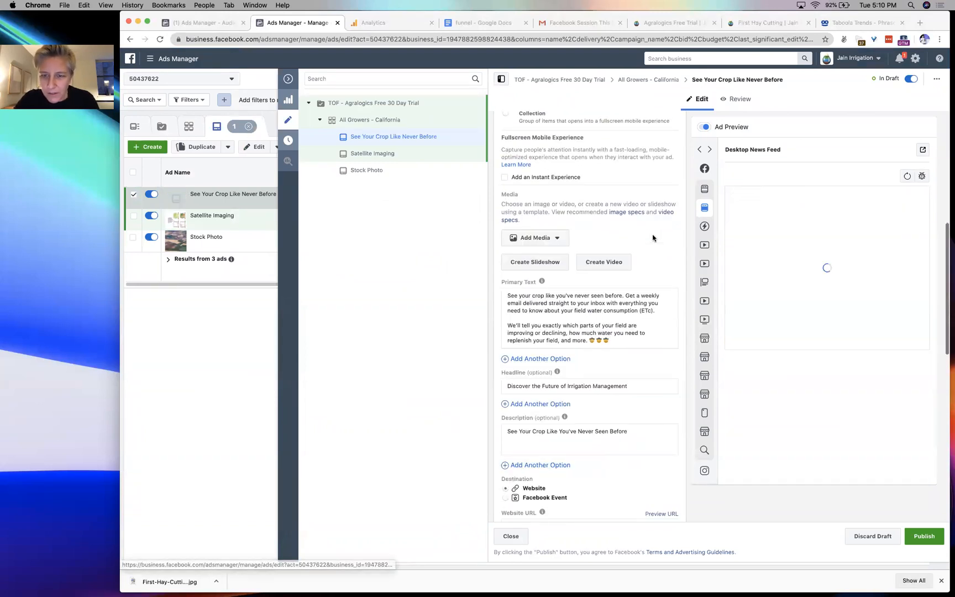
- Upload First-Hay-Cutting-scaled.jpg from Downloads and use it as the ad's image with the recommended aspect ratios
{"action": "left_click", "coordinate": [534, 239]}
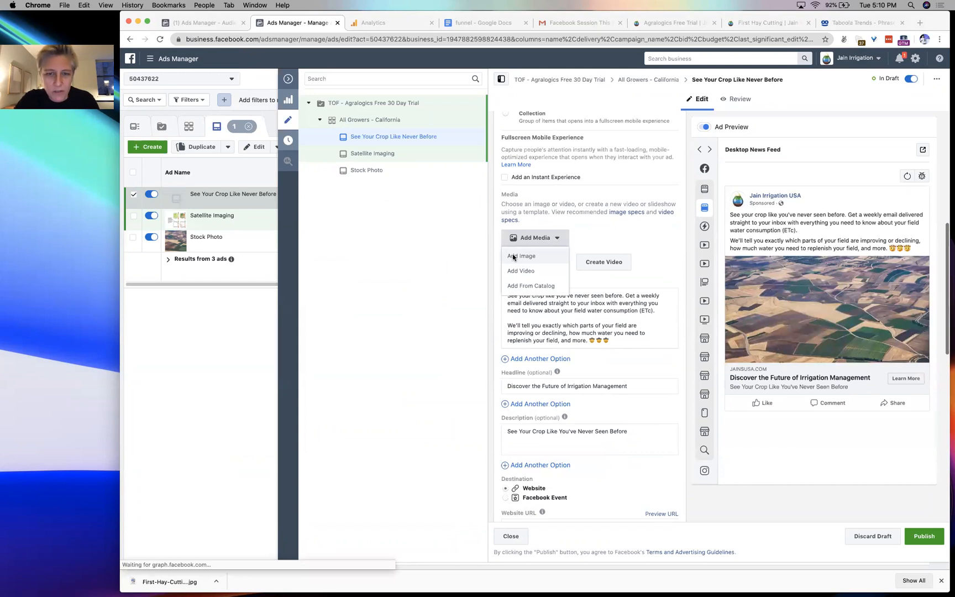
{"action": "left_click", "coordinate": [513, 256]}
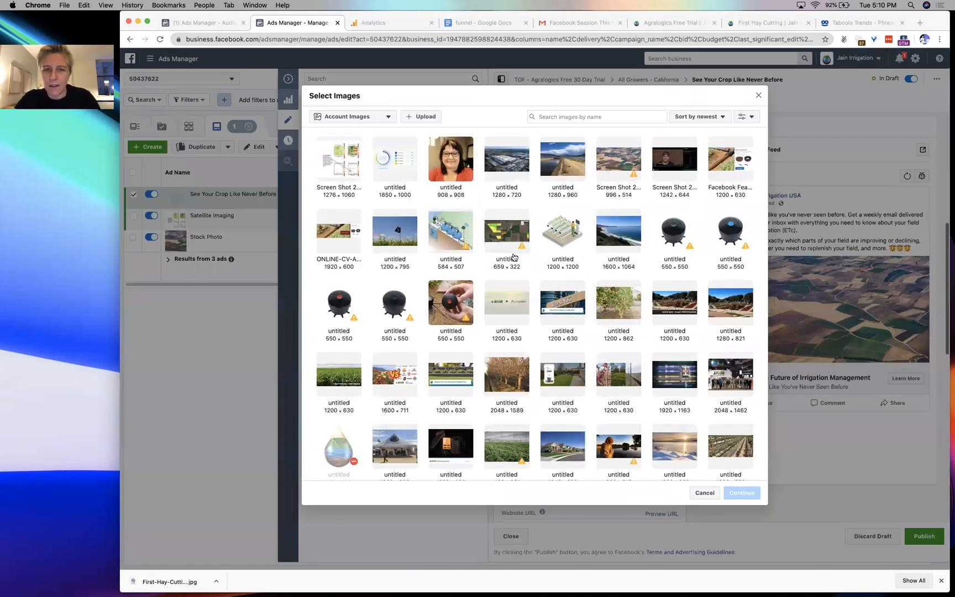
{"action": "left_click", "coordinate": [422, 116]}
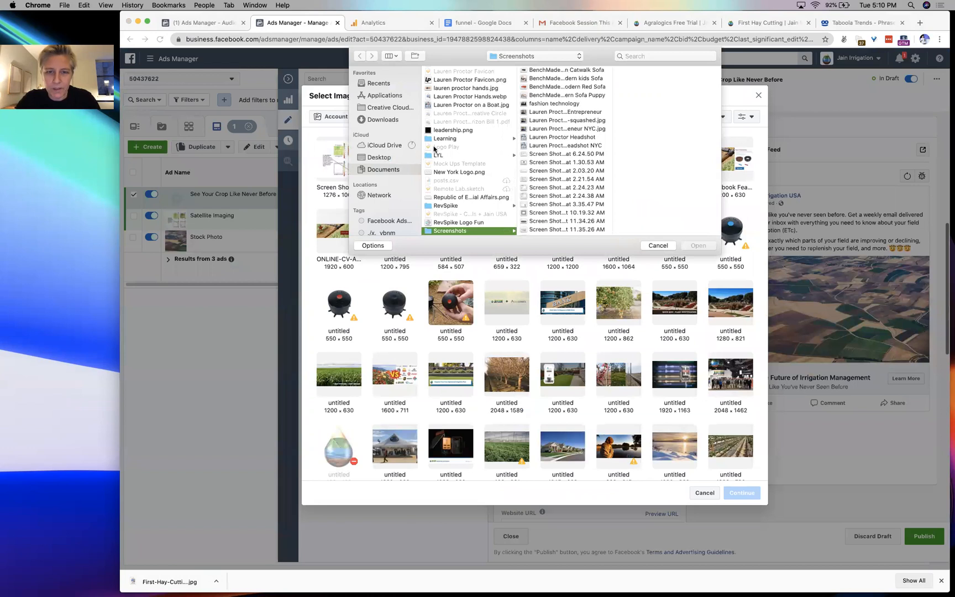
{"action": "left_click", "coordinate": [372, 121]}
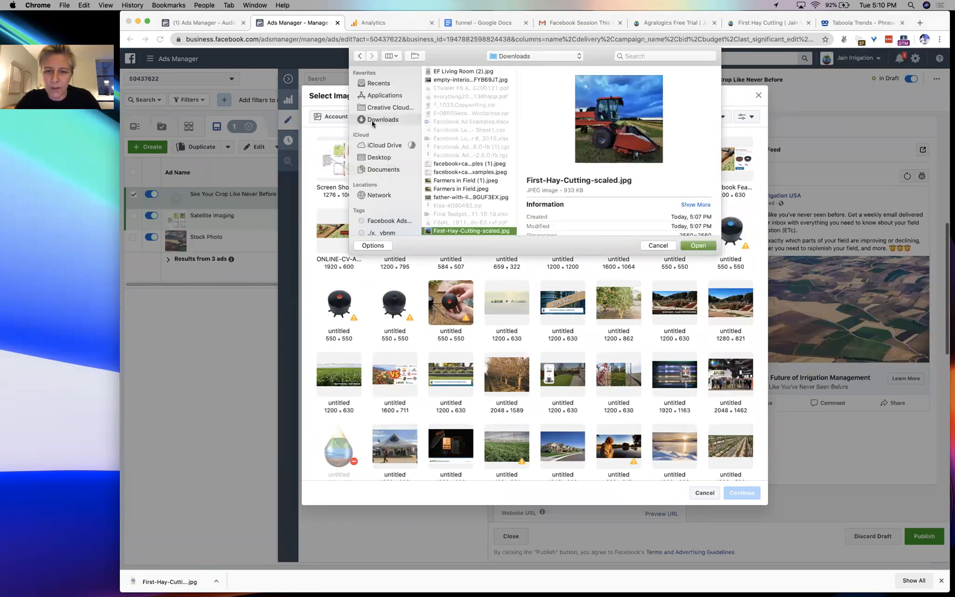
{"action": "left_click", "coordinate": [700, 245]}
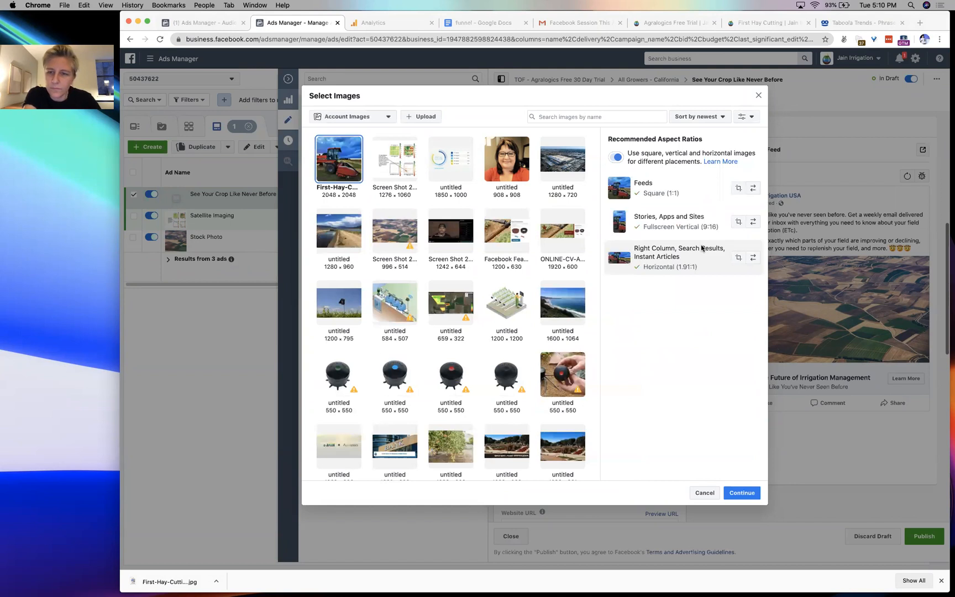
{"action": "mouse_move", "coordinate": [701, 247]}
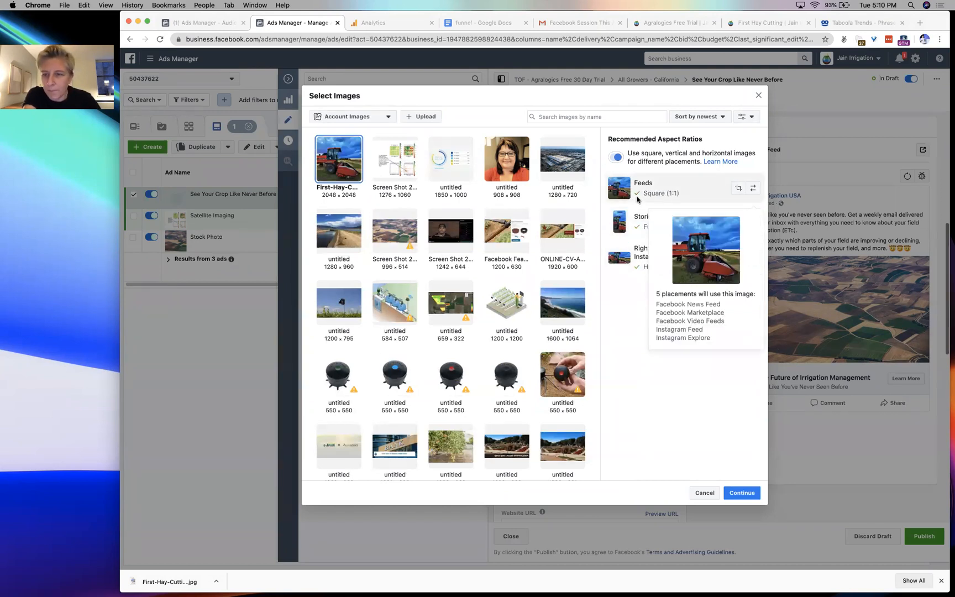
{"action": "left_click", "coordinate": [737, 495]}
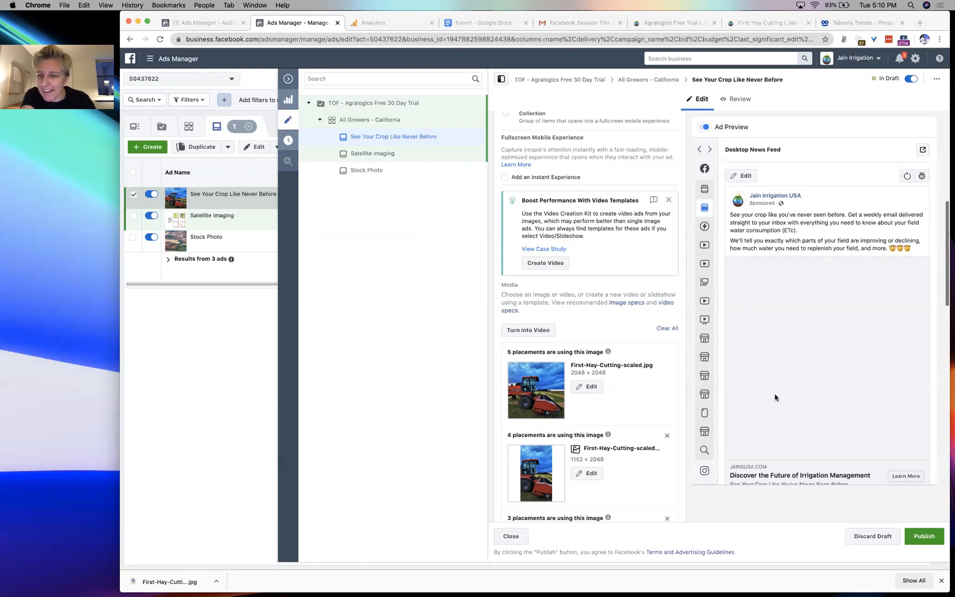
- Review the ad's placement images and preview it in the Mobile News Feed and Desktop News Feed
{"action": "scroll", "coordinate": [776, 394], "scroll_direction": "down", "scroll_amount": 5}
{"action": "scroll", "coordinate": [808, 294], "scroll_direction": "up", "scroll_amount": 4}
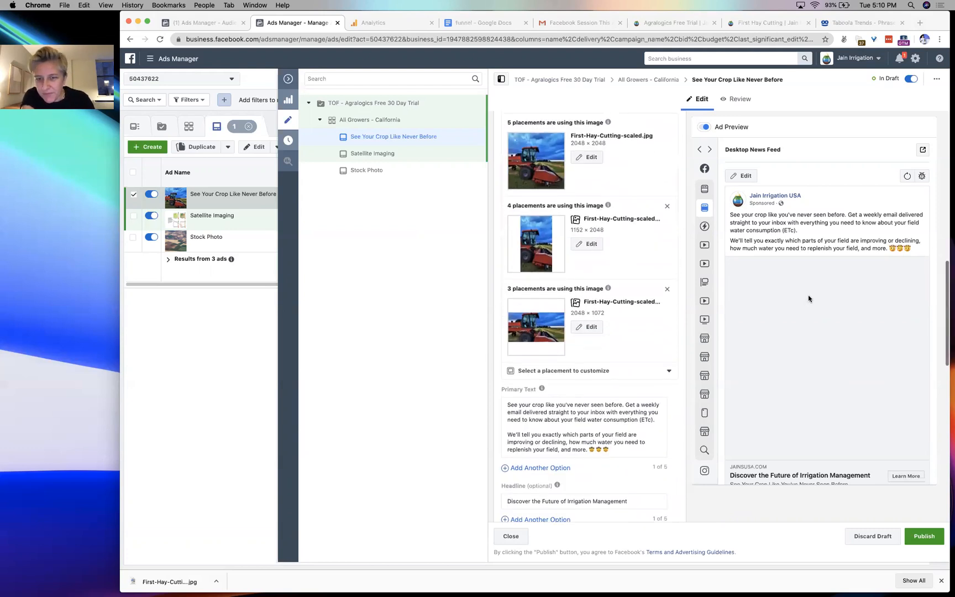
{"action": "left_click", "coordinate": [703, 190]}
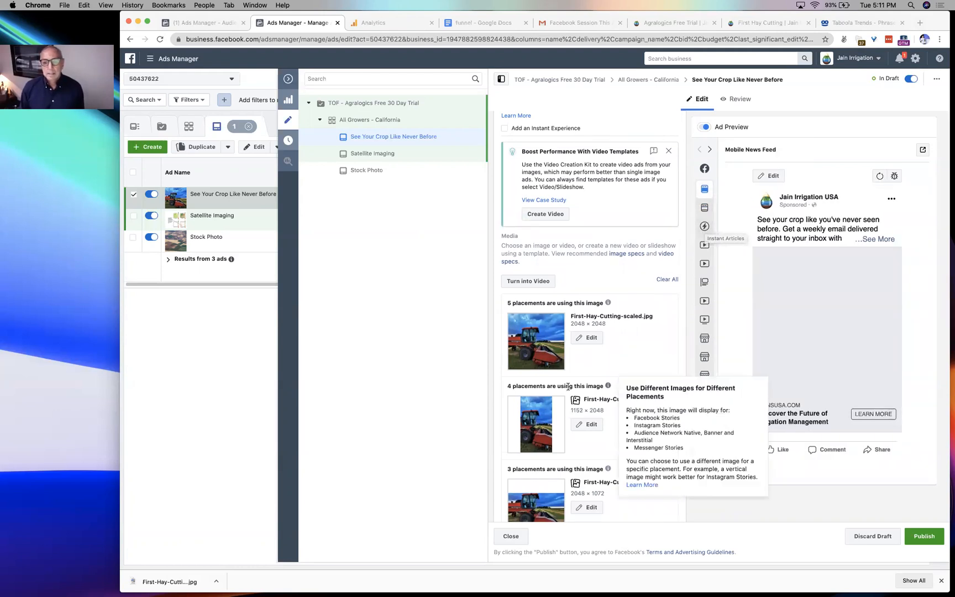
{"action": "scroll", "coordinate": [567, 387], "scroll_direction": "down", "scroll_amount": 5}
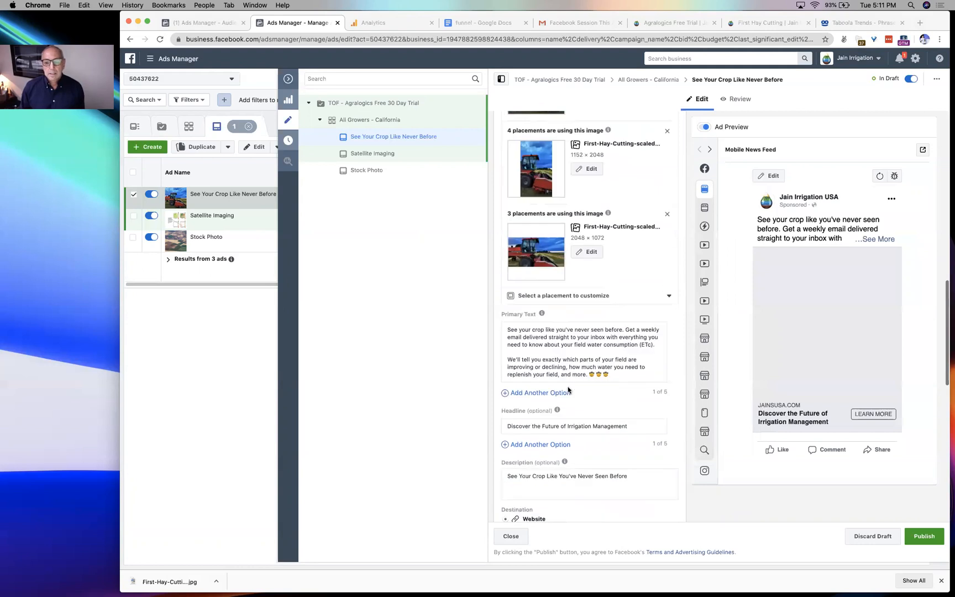
{"action": "scroll", "coordinate": [567, 390], "scroll_direction": "up", "scroll_amount": 10}
{"action": "mouse_move", "coordinate": [699, 246]}
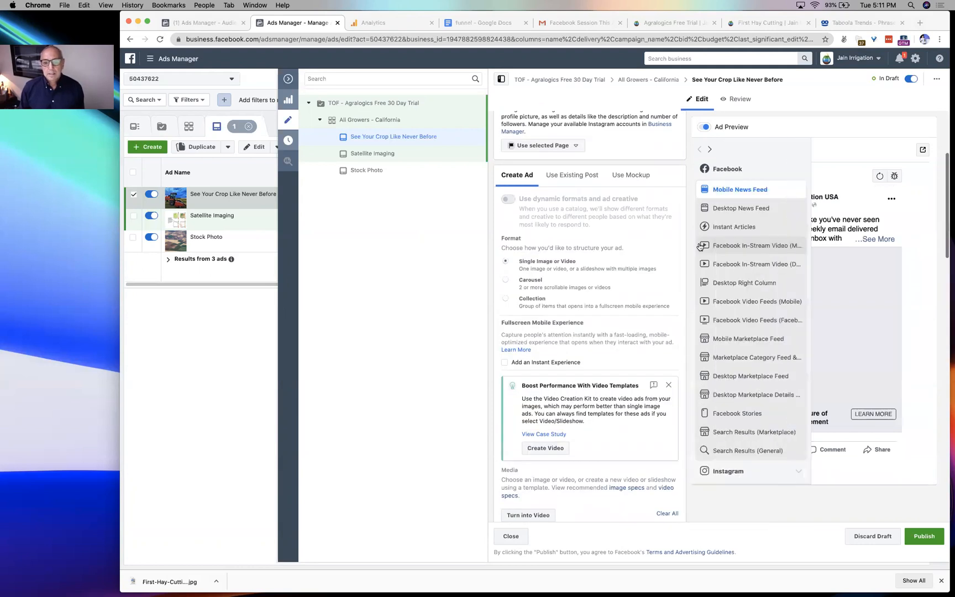
{"action": "scroll", "coordinate": [553, 249], "scroll_direction": "up", "scroll_amount": 3}
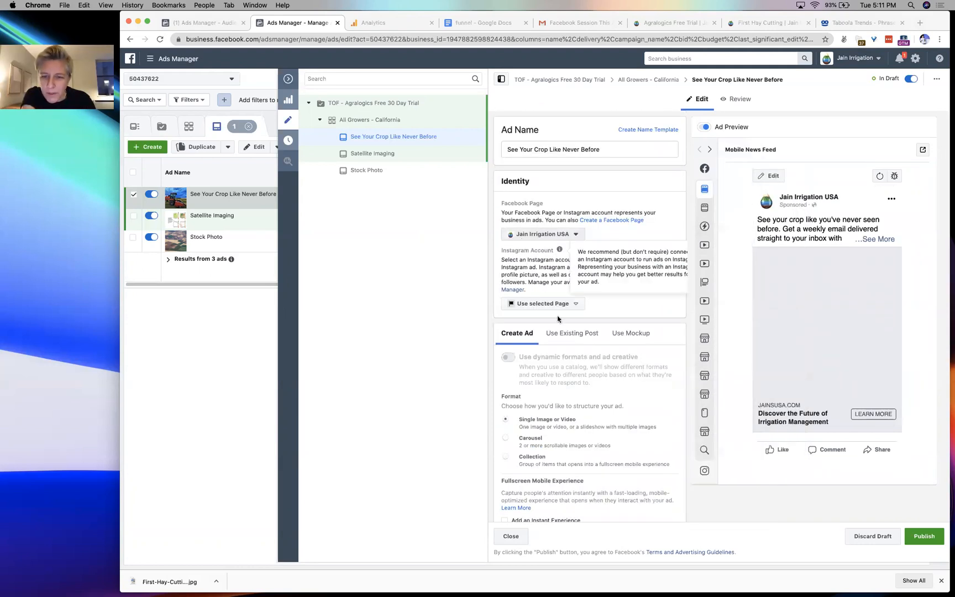
{"action": "scroll", "coordinate": [558, 318], "scroll_direction": "down", "scroll_amount": 5}
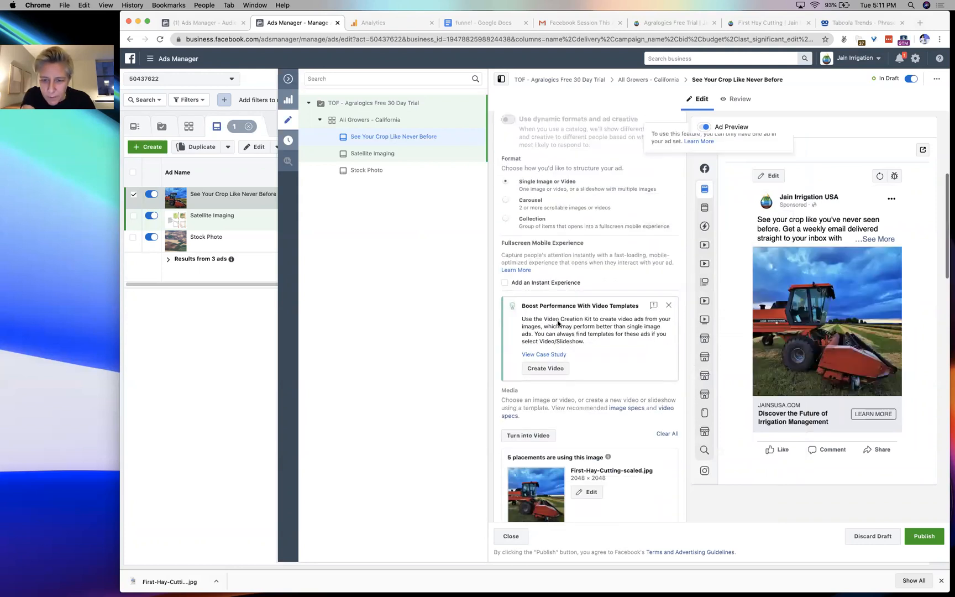
{"action": "scroll", "coordinate": [558, 323], "scroll_direction": "down", "scroll_amount": 2}
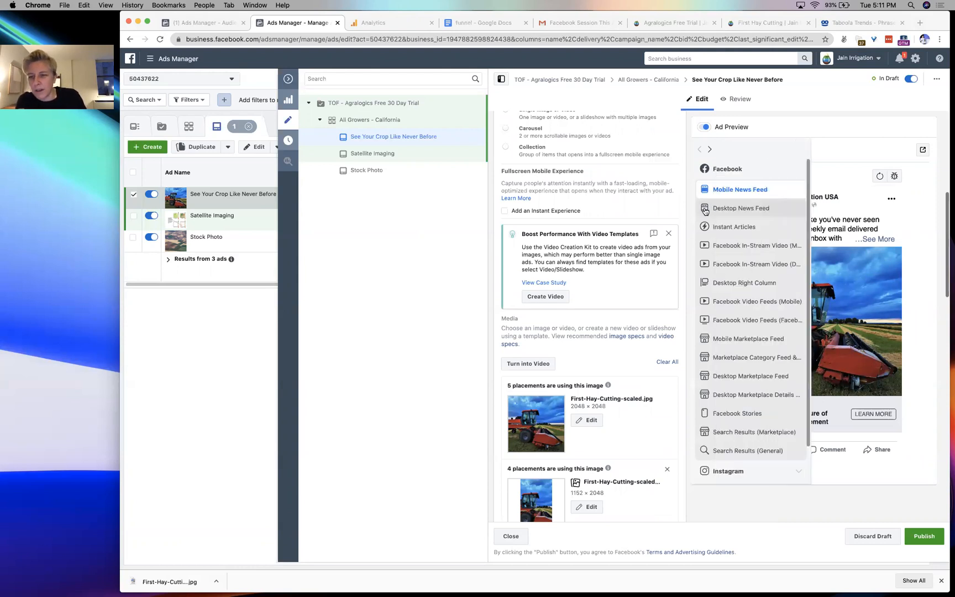
{"action": "left_click", "coordinate": [740, 207]}
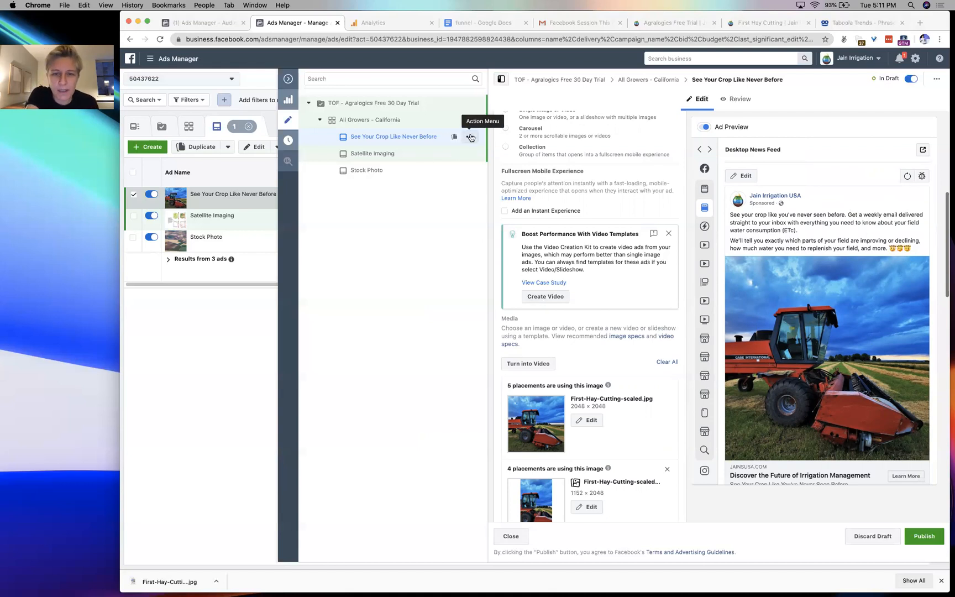
- Duplicate the "See Your Crop Like Never Before" ad once into the original campaign
{"action": "left_click", "coordinate": [471, 137]}
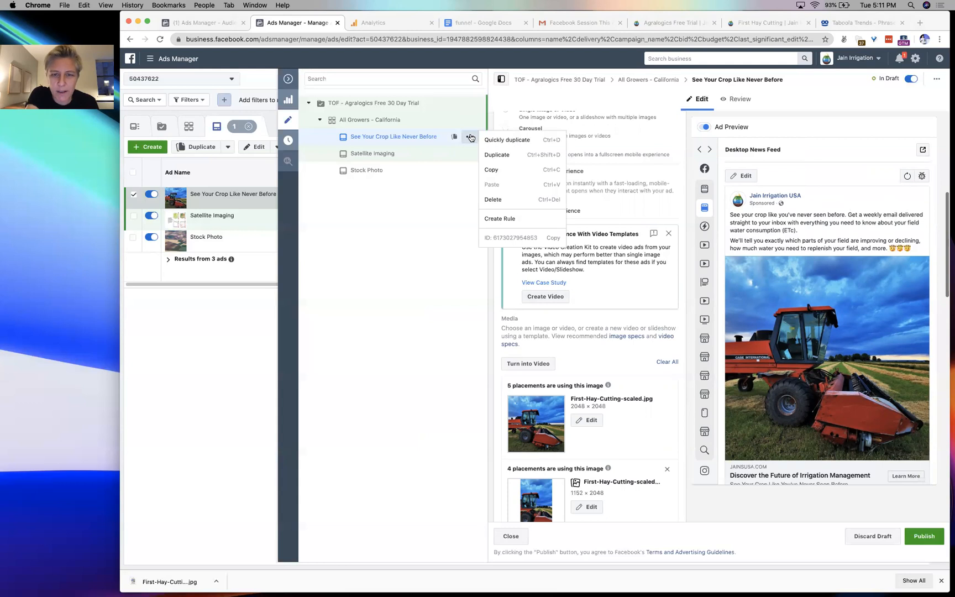
{"action": "left_click", "coordinate": [496, 156]}
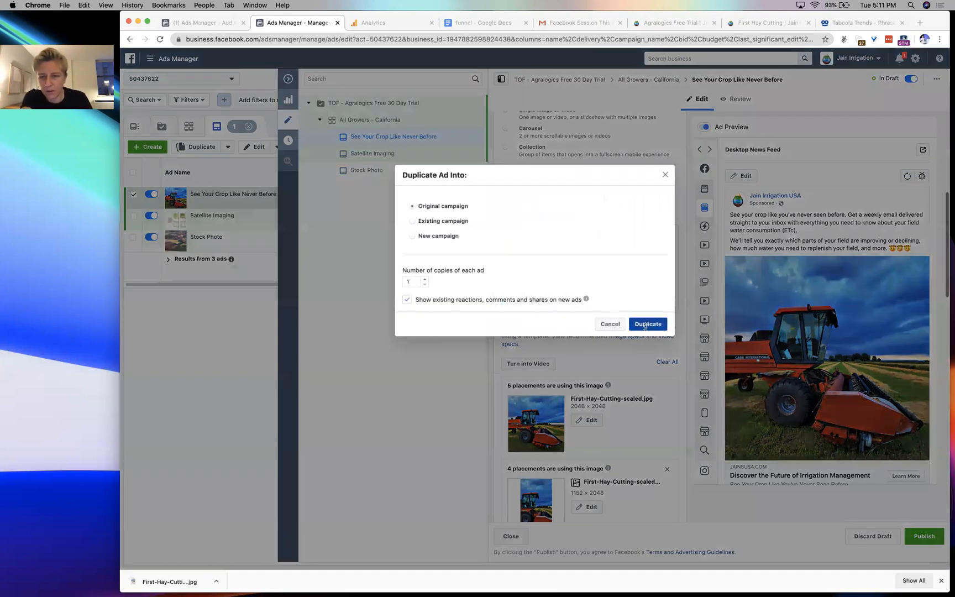
{"action": "left_click", "coordinate": [646, 325]}
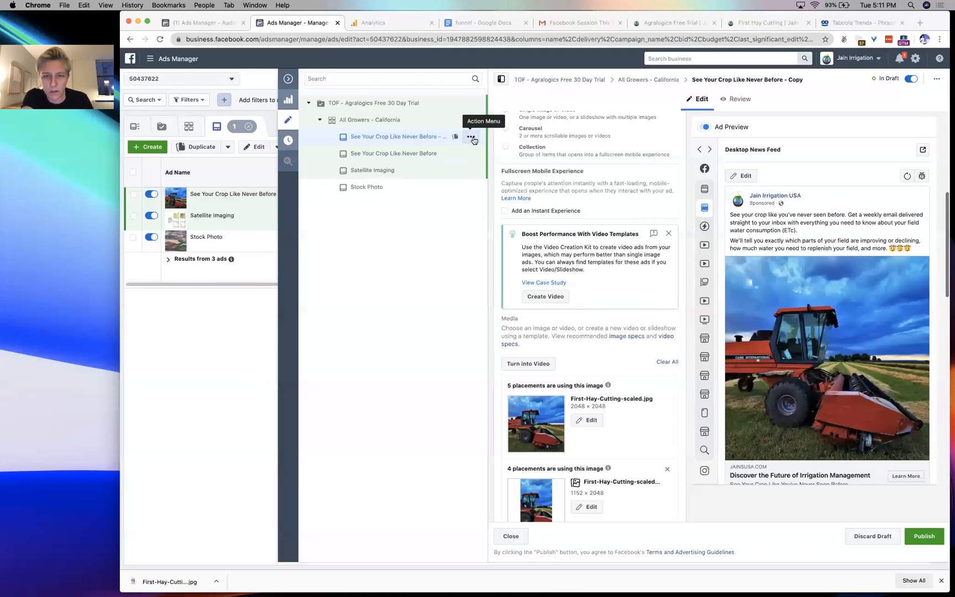
{"action": "left_click", "coordinate": [471, 138]}
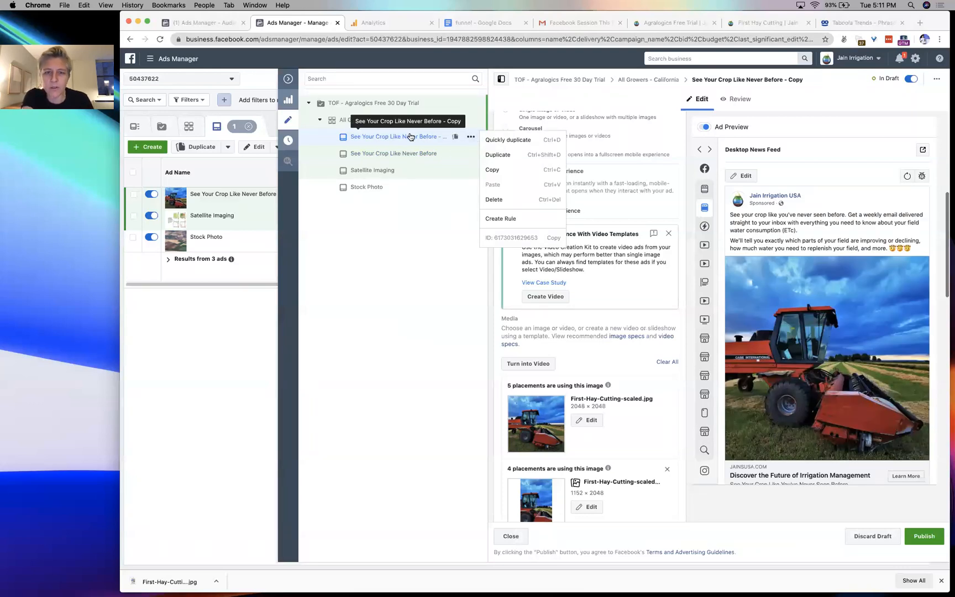
{"action": "left_click", "coordinate": [578, 236]}
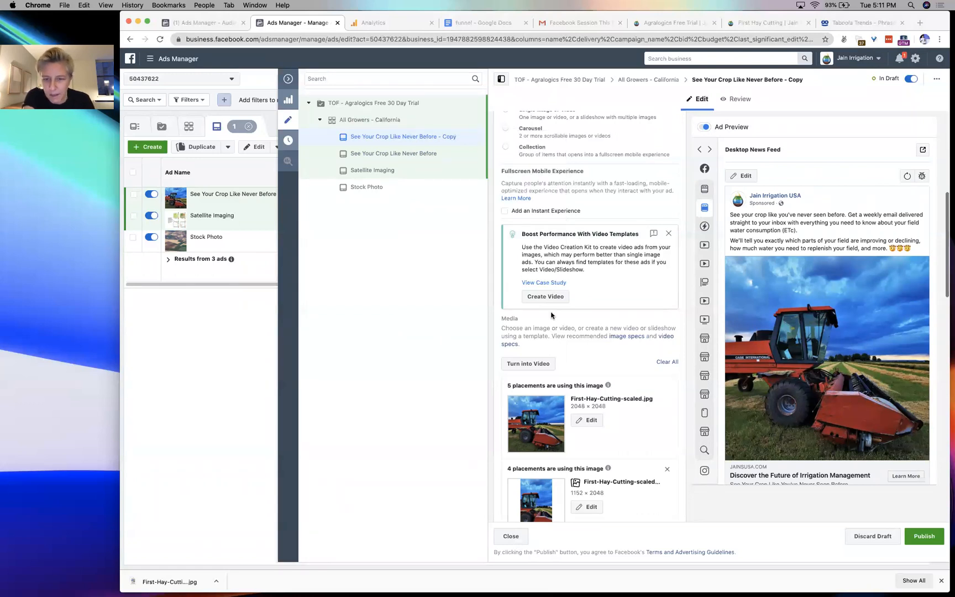
- Open the Video Creation Kit for the duplicated ad's image and examine the available one-image video templates
{"action": "left_click", "coordinate": [530, 364]}
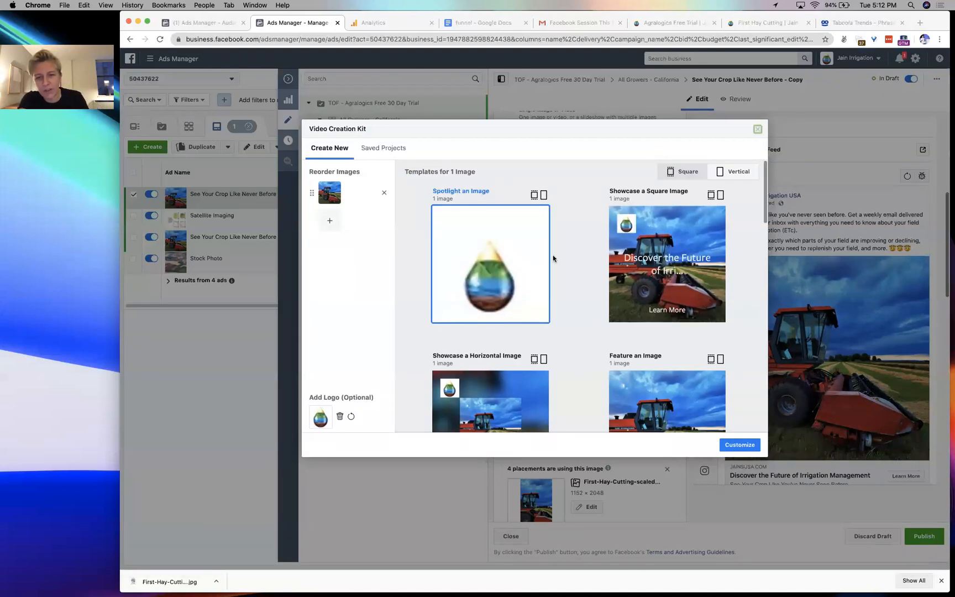
{"action": "scroll", "coordinate": [553, 258], "scroll_direction": "down", "scroll_amount": 3}
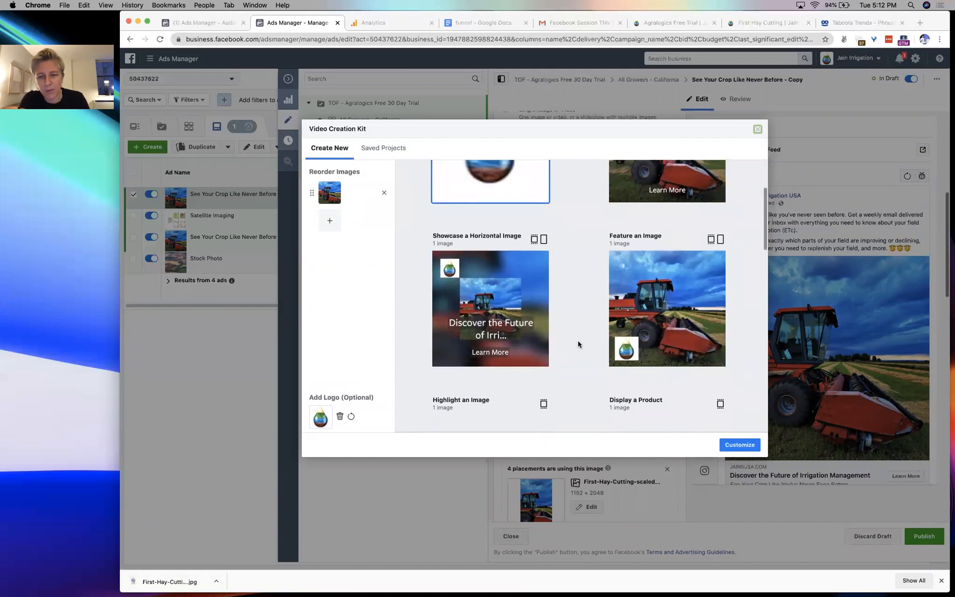
{"action": "scroll", "coordinate": [578, 344], "scroll_direction": "down", "scroll_amount": 3}
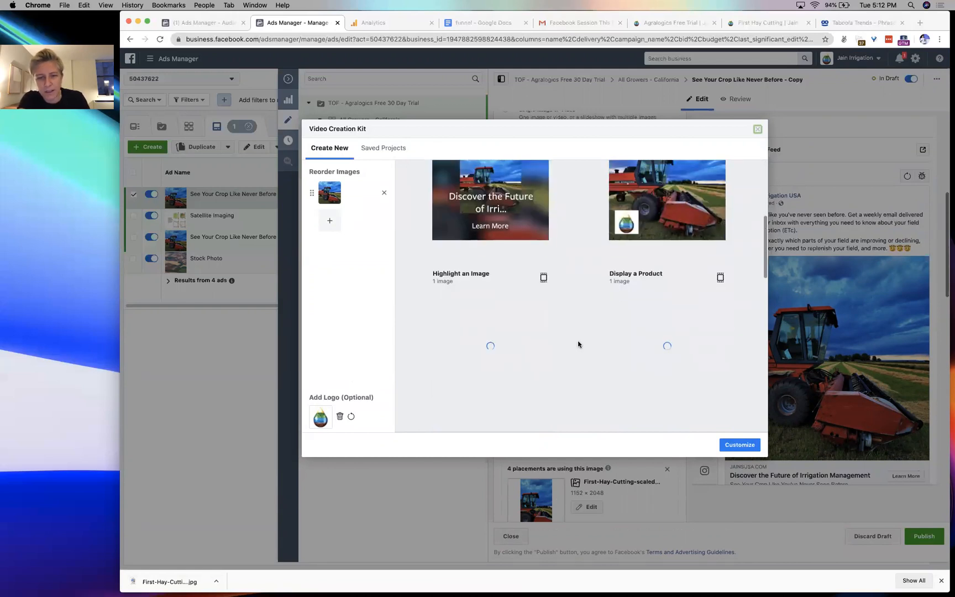
{"action": "scroll", "coordinate": [578, 344], "scroll_direction": "down", "scroll_amount": 1}
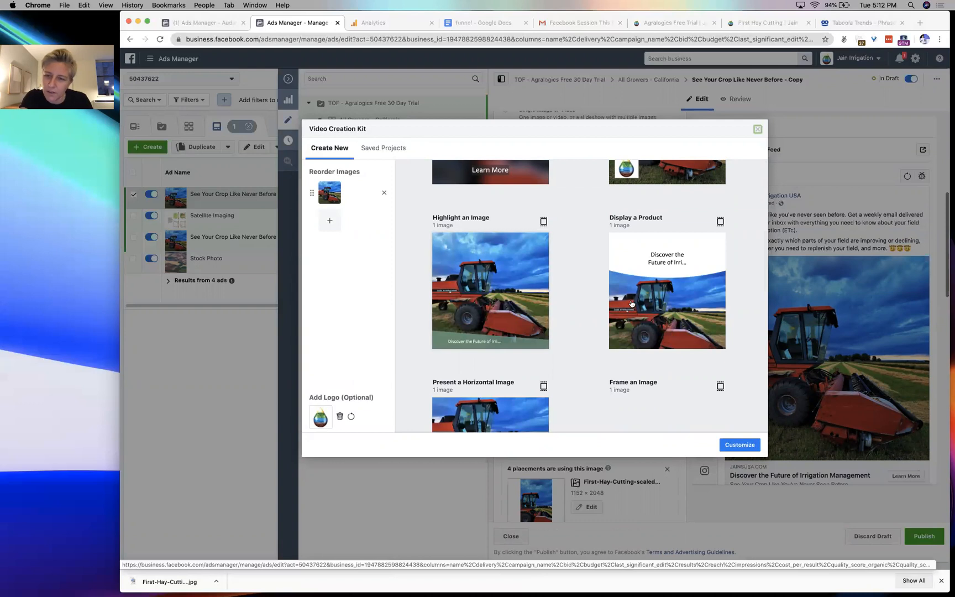
{"action": "scroll", "coordinate": [551, 302], "scroll_direction": "down", "scroll_amount": 3}
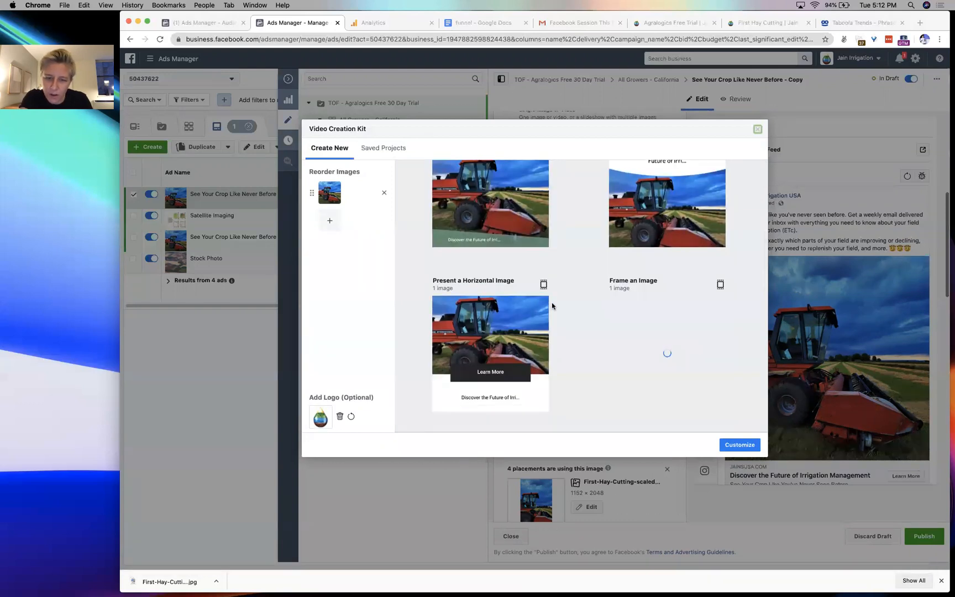
{"action": "scroll", "coordinate": [511, 355], "scroll_direction": "down", "scroll_amount": 3}
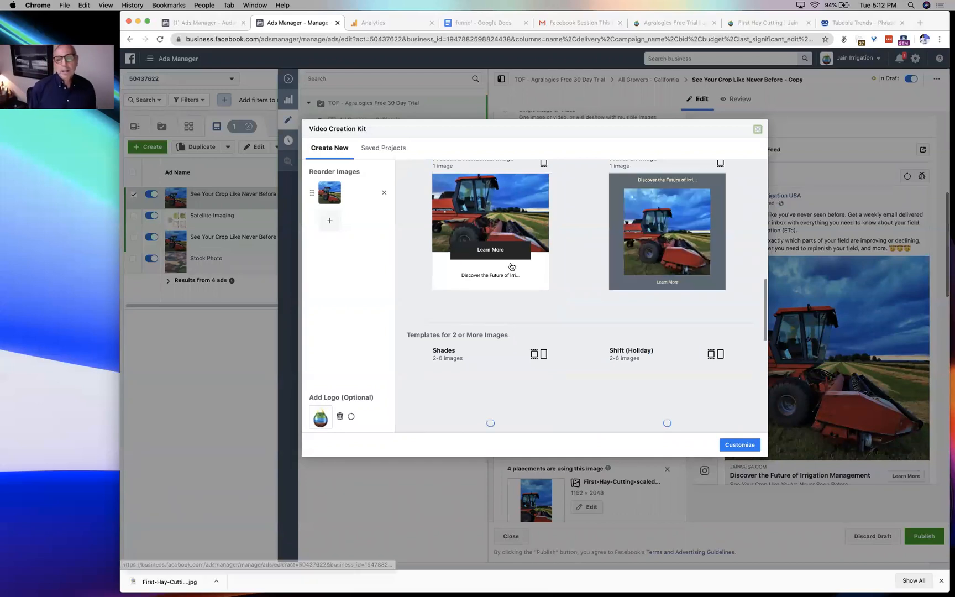
{"action": "scroll", "coordinate": [511, 266], "scroll_direction": "up", "scroll_amount": 6}
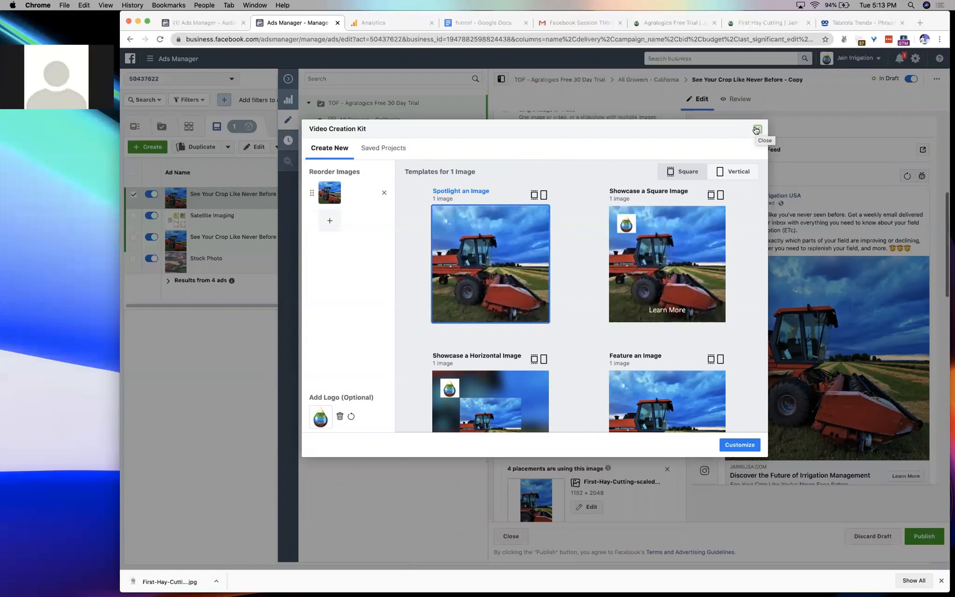
- Switch to the Jain Irrigation website and examine the homepage's background video, plus the Agralogics Free Trial page
{"action": "left_click", "coordinate": [759, 27]}
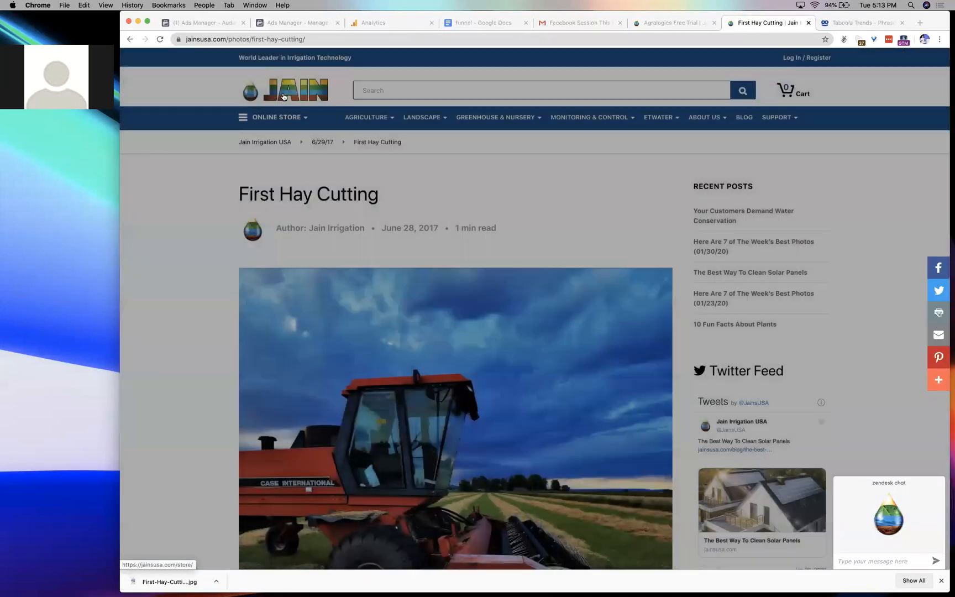
{"action": "left_click", "coordinate": [283, 97]}
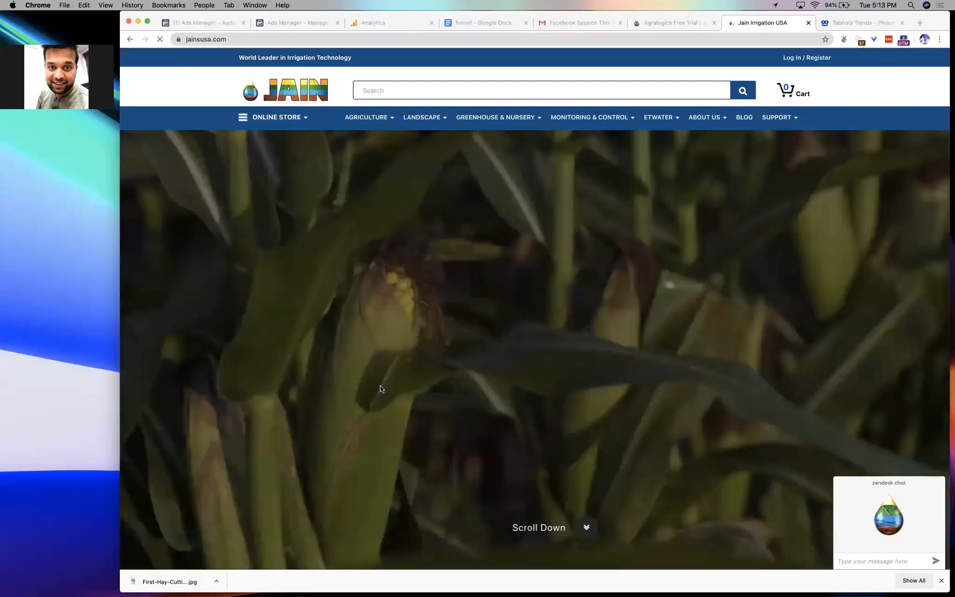
{"action": "scroll", "coordinate": [380, 386], "scroll_direction": "down", "scroll_amount": 3}
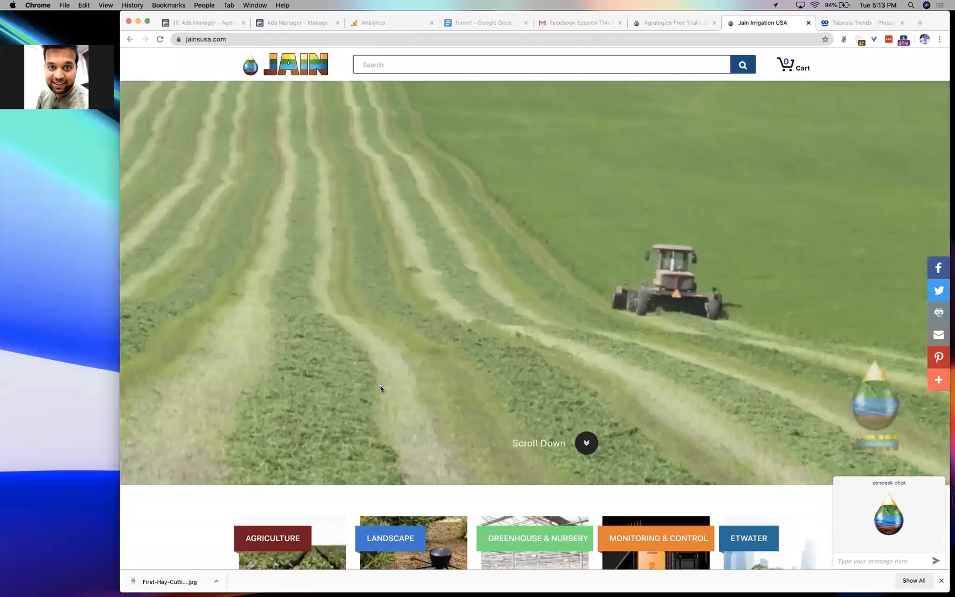
{"action": "scroll", "coordinate": [380, 388], "scroll_direction": "up", "scroll_amount": 3}
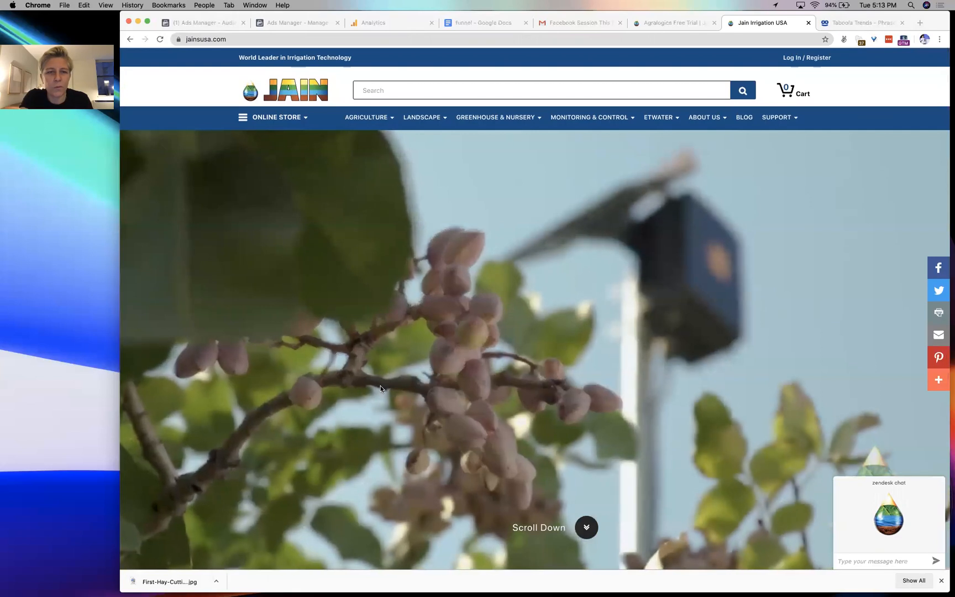
{"action": "scroll", "coordinate": [380, 388], "scroll_direction": "down", "scroll_amount": 3}
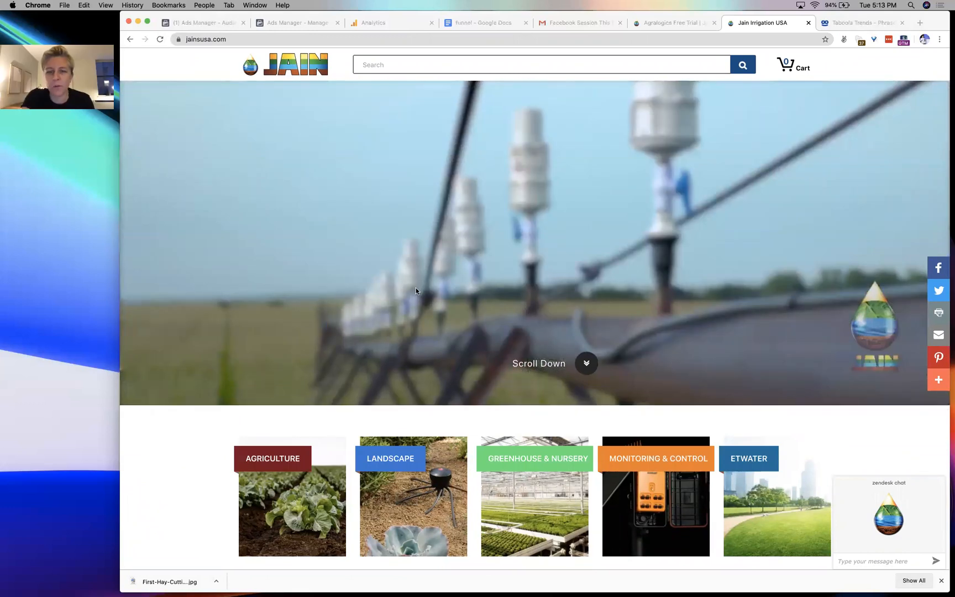
{"action": "right_click", "coordinate": [416, 290]}
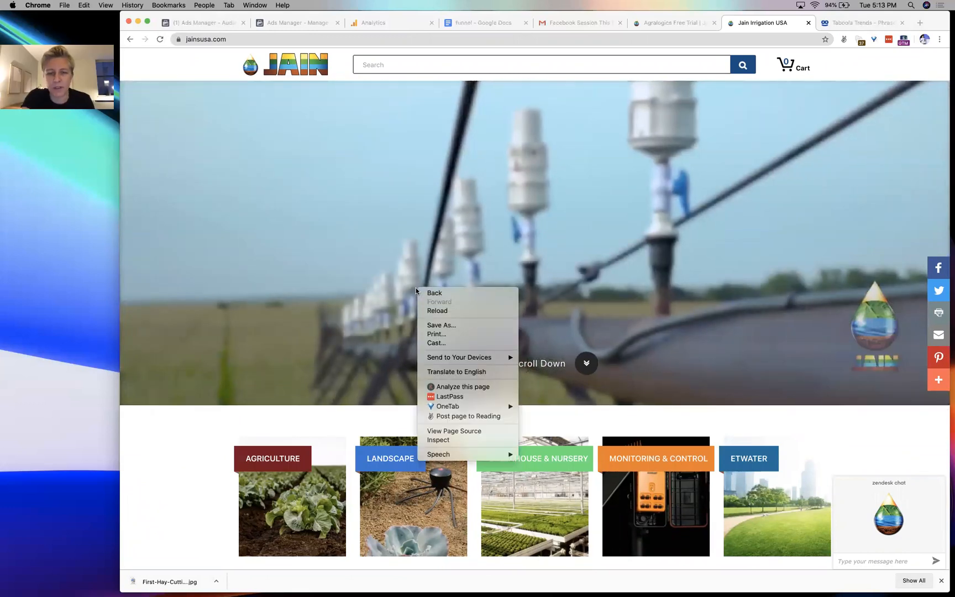
{"action": "left_click", "coordinate": [344, 420]}
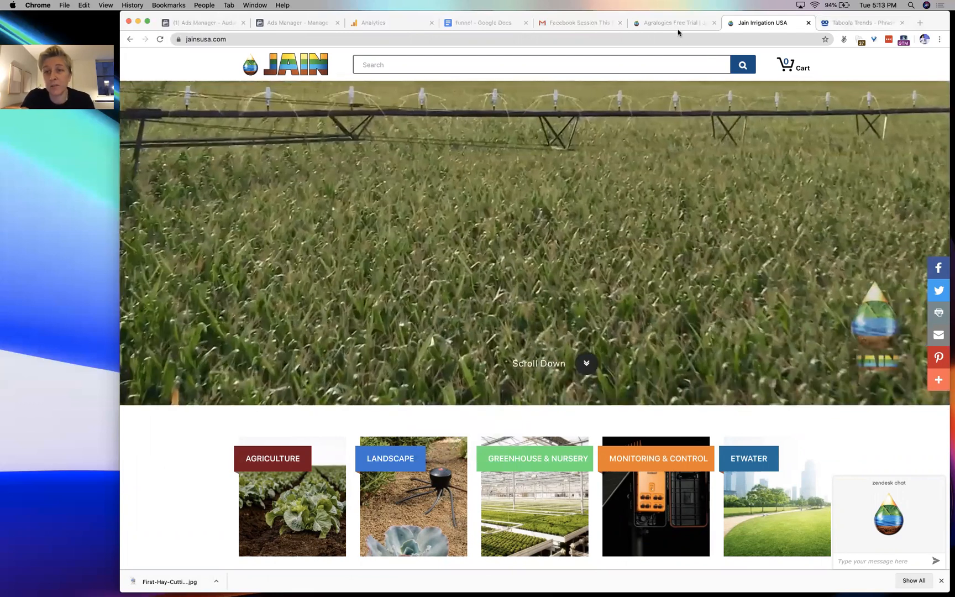
{"action": "left_click", "coordinate": [678, 27]}
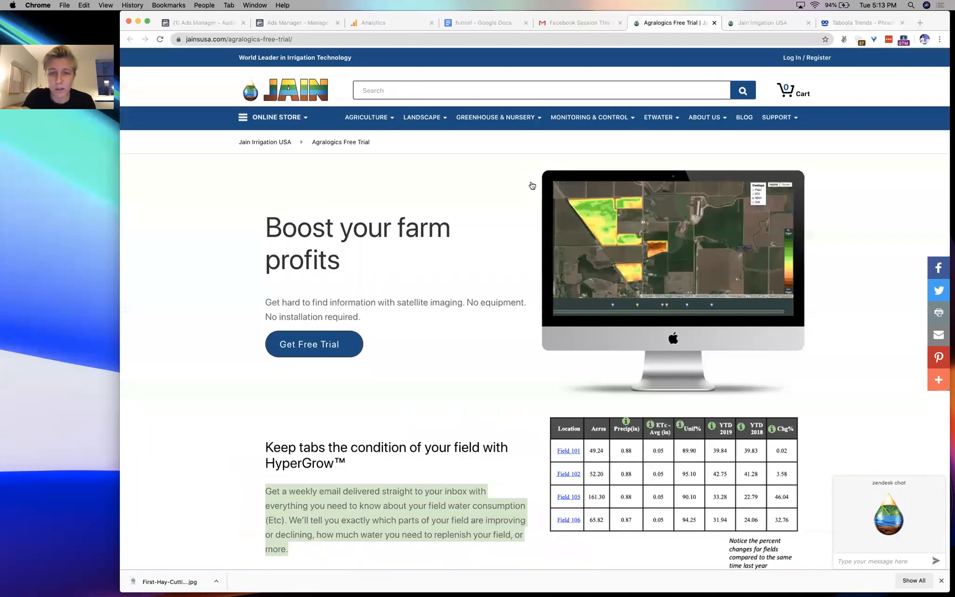
- Return to Ads Manager, close the Video Creation Kit and rename the duplicated ad "See Your Crop Like Never Before - YouTube Video"
{"action": "left_click", "coordinate": [270, 31]}
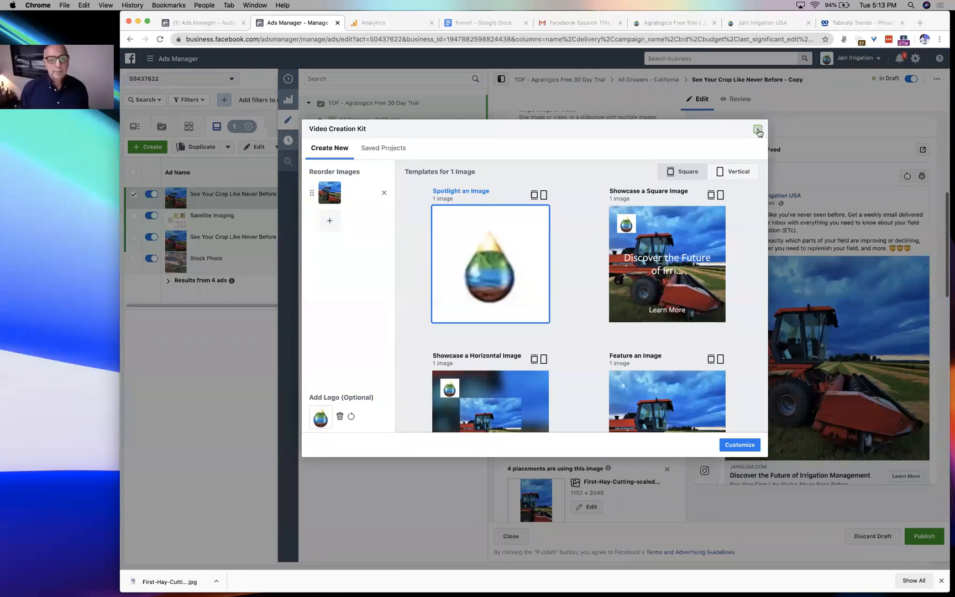
{"action": "left_click", "coordinate": [757, 129]}
{"action": "scroll", "coordinate": [581, 221], "scroll_direction": "up", "scroll_amount": 10}
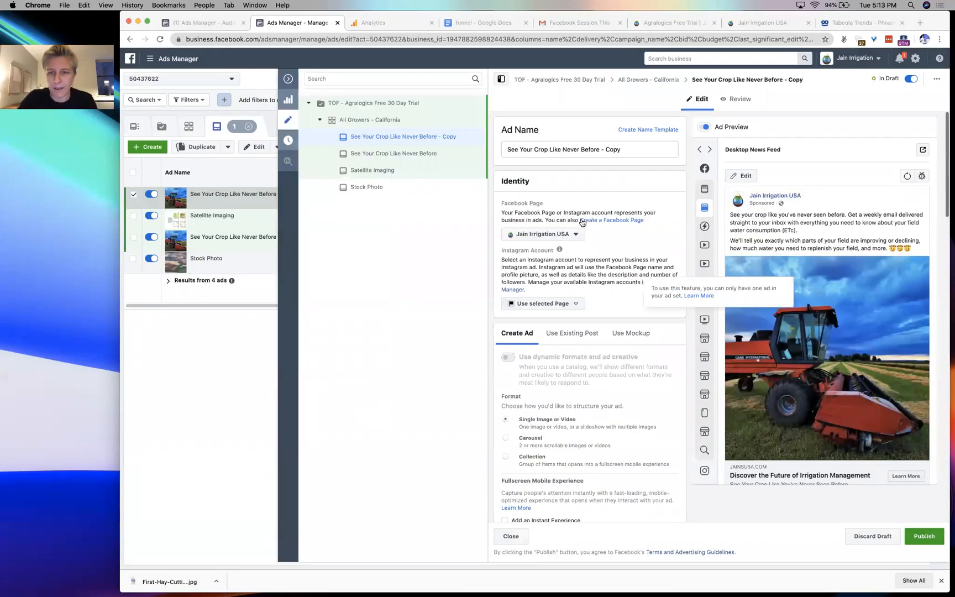
{"action": "left_click", "coordinate": [598, 150]}
{"action": "double_click", "coordinate": [609, 150]}
{"action": "type", "text": "YouTube Video"}
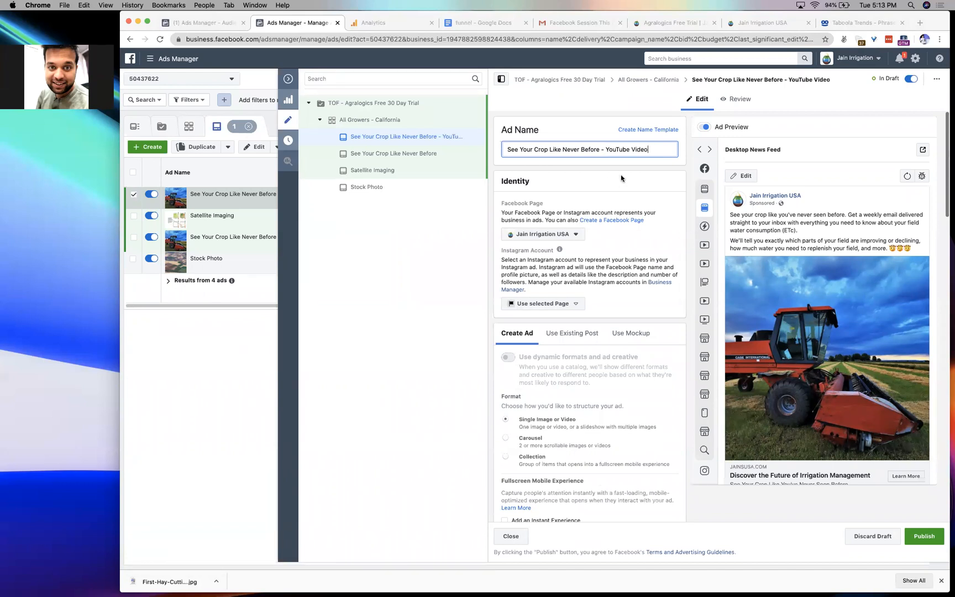
{"action": "left_click", "coordinate": [602, 120]}
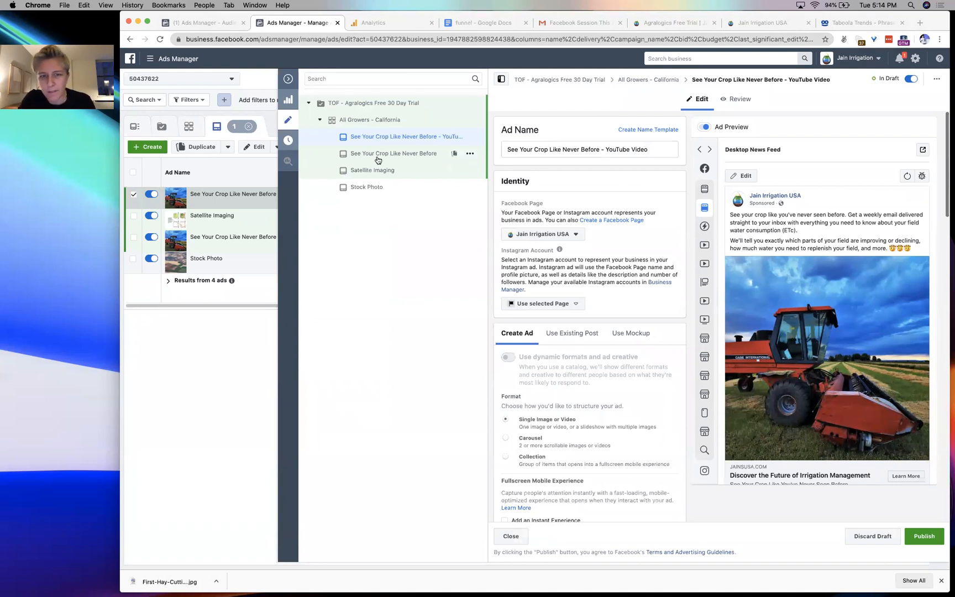
- Rename the original "See Your Crop Like Never Before" ad as "See Your Crop Like Never Before - Cutting"
{"action": "left_click", "coordinate": [427, 155]}
{"action": "type", "text": "- "}
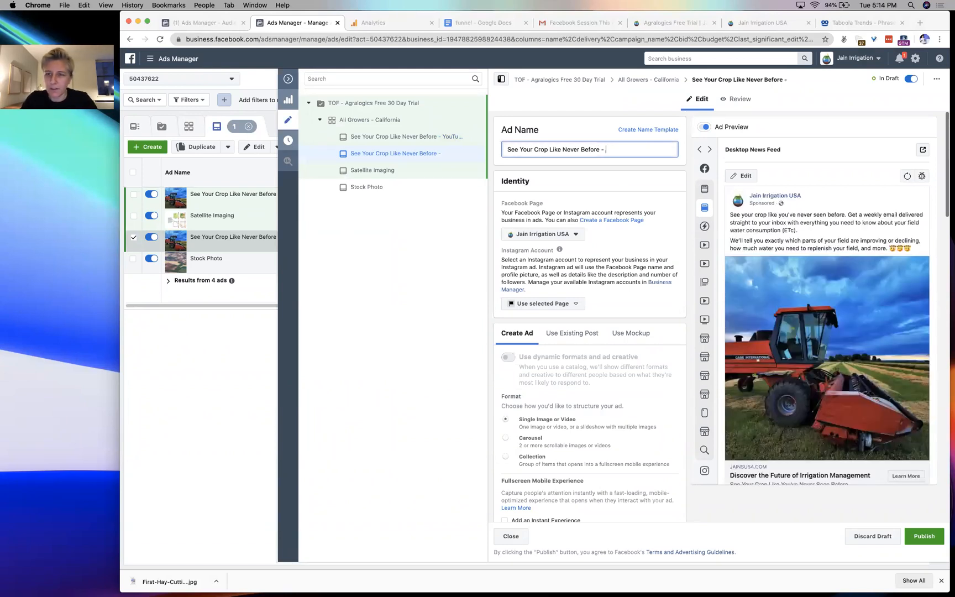
{"action": "type", "text": "Cutting"}
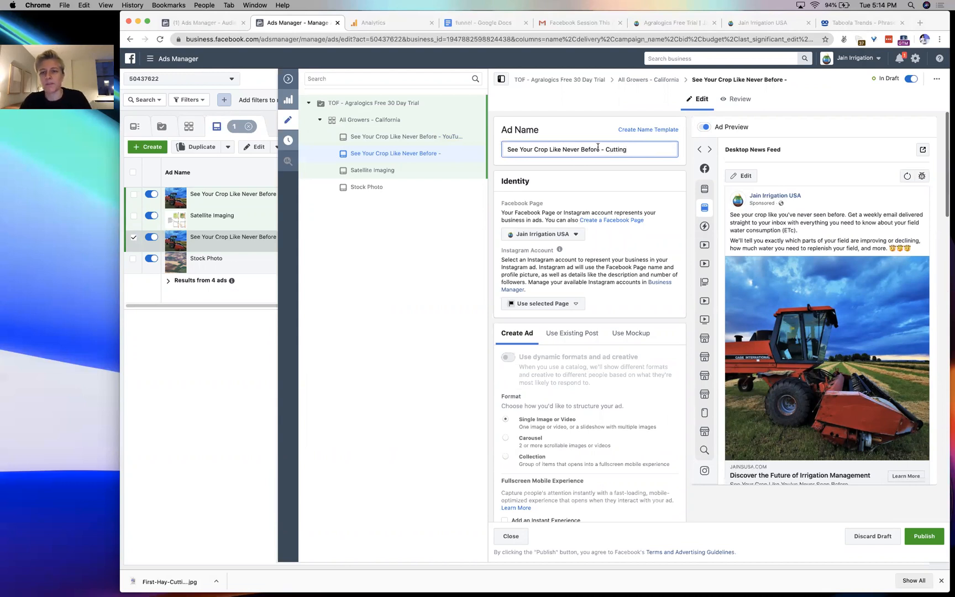
- Clear all media from the "See Your Crop Like Never Before - YouTube Video" ad
{"action": "left_click", "coordinate": [401, 137]}
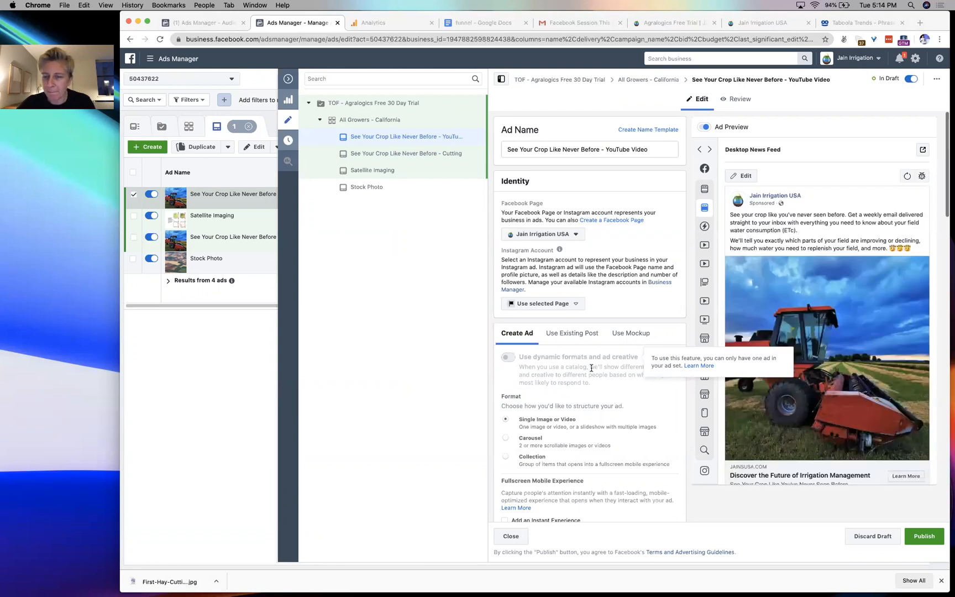
{"action": "scroll", "coordinate": [591, 368], "scroll_direction": "down", "scroll_amount": 5}
{"action": "scroll", "coordinate": [590, 368], "scroll_direction": "down", "scroll_amount": 1}
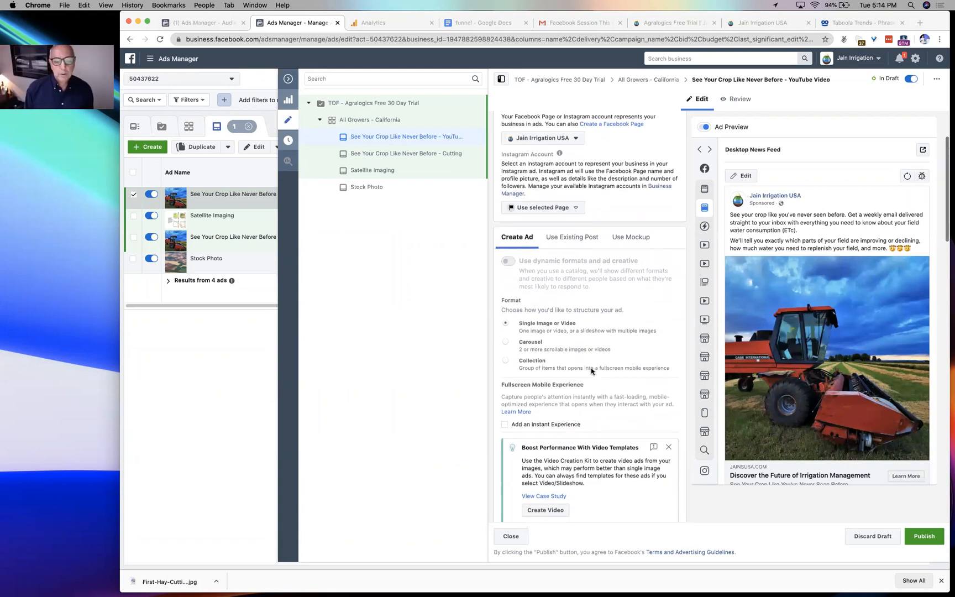
{"action": "scroll", "coordinate": [754, 385], "scroll_direction": "down", "scroll_amount": 2}
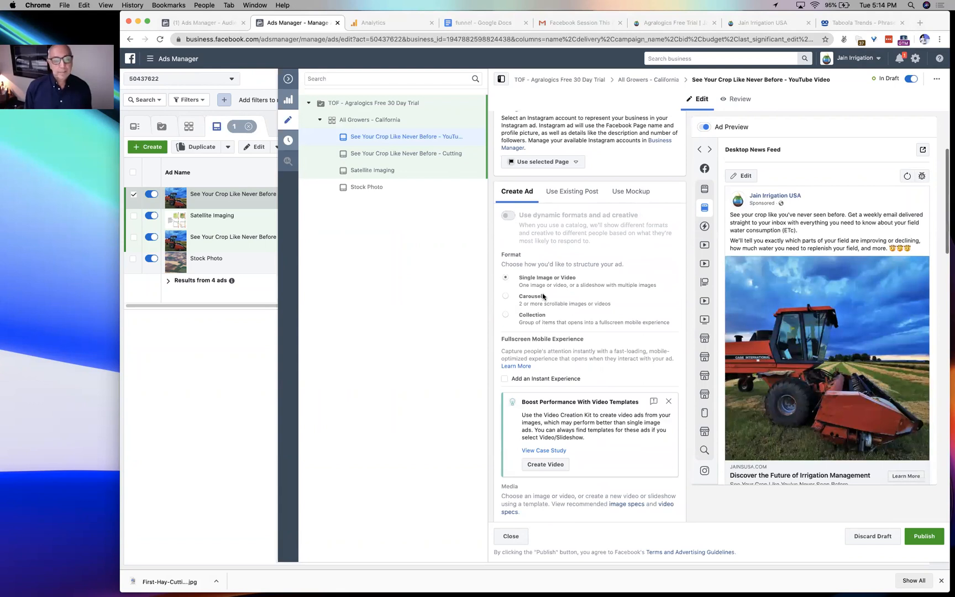
{"action": "scroll", "coordinate": [542, 297], "scroll_direction": "up", "scroll_amount": 4}
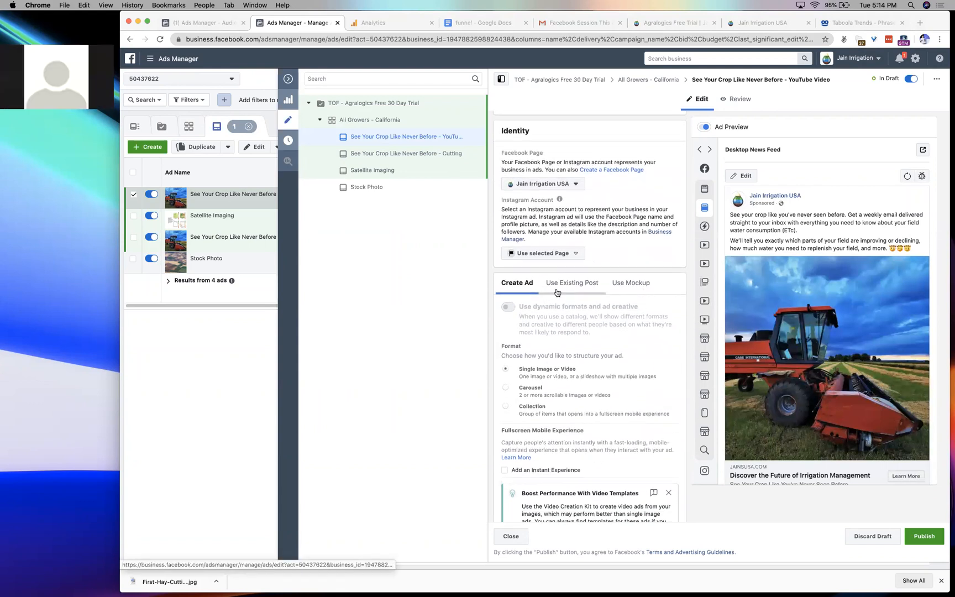
{"action": "scroll", "coordinate": [550, 371], "scroll_direction": "down", "scroll_amount": 3}
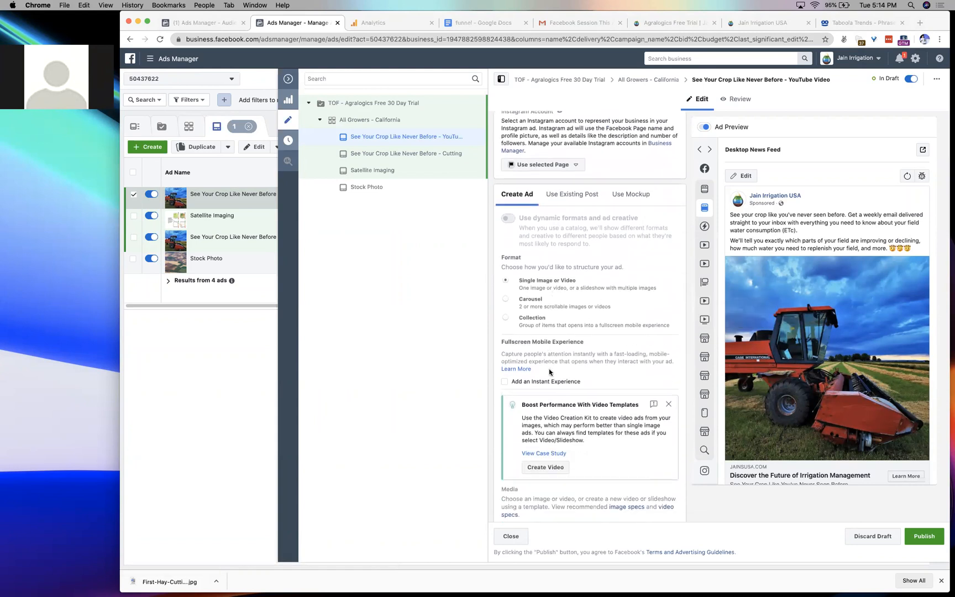
{"action": "scroll", "coordinate": [549, 372], "scroll_direction": "down", "scroll_amount": 5}
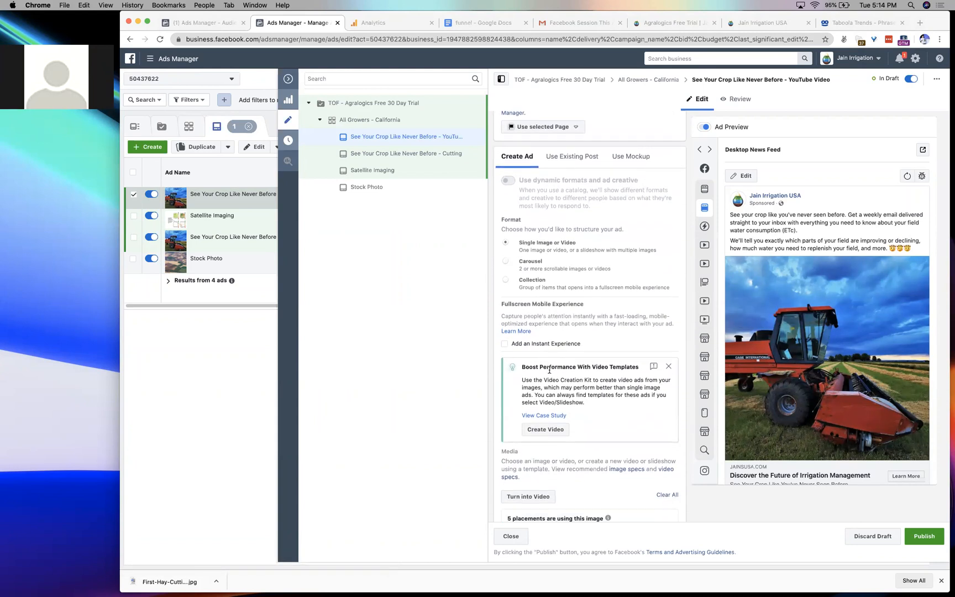
{"action": "scroll", "coordinate": [550, 372], "scroll_direction": "down", "scroll_amount": 4}
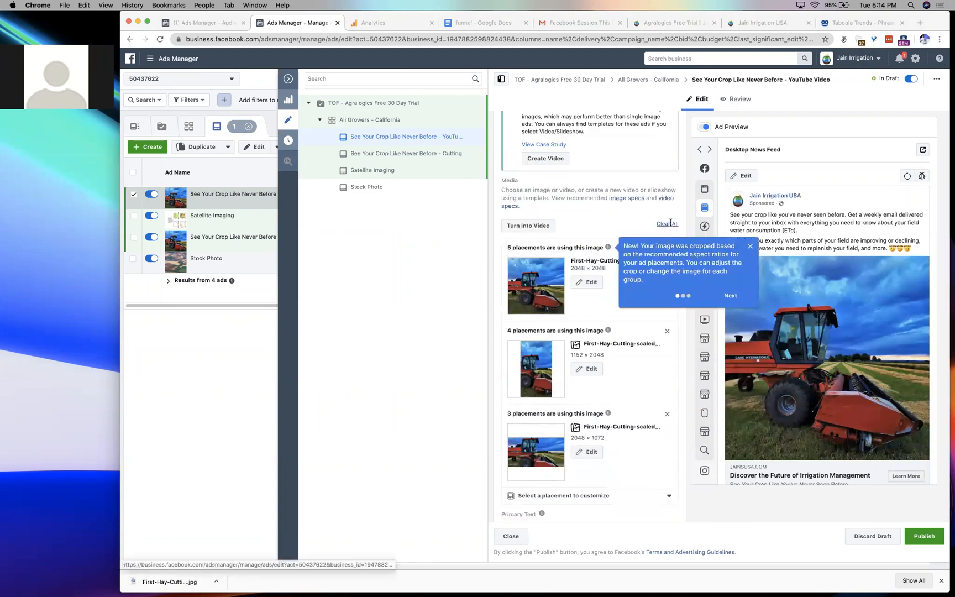
{"action": "left_click", "coordinate": [669, 224]}
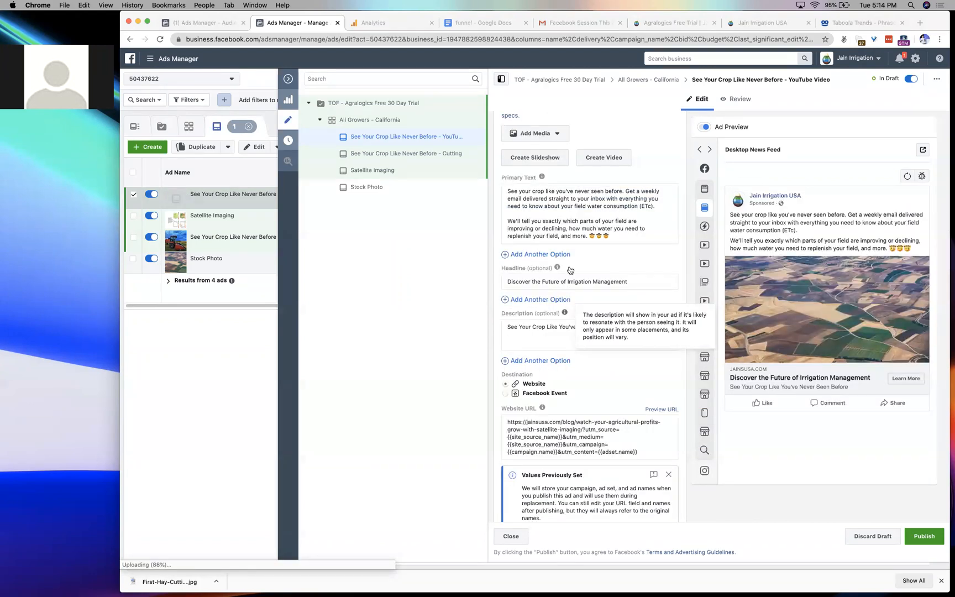
- Open video selection for the YouTube Video ad and select the first "My Movie 8" clip from the account videos
{"action": "left_click", "coordinate": [562, 143]}
{"action": "left_click", "coordinate": [533, 161]}
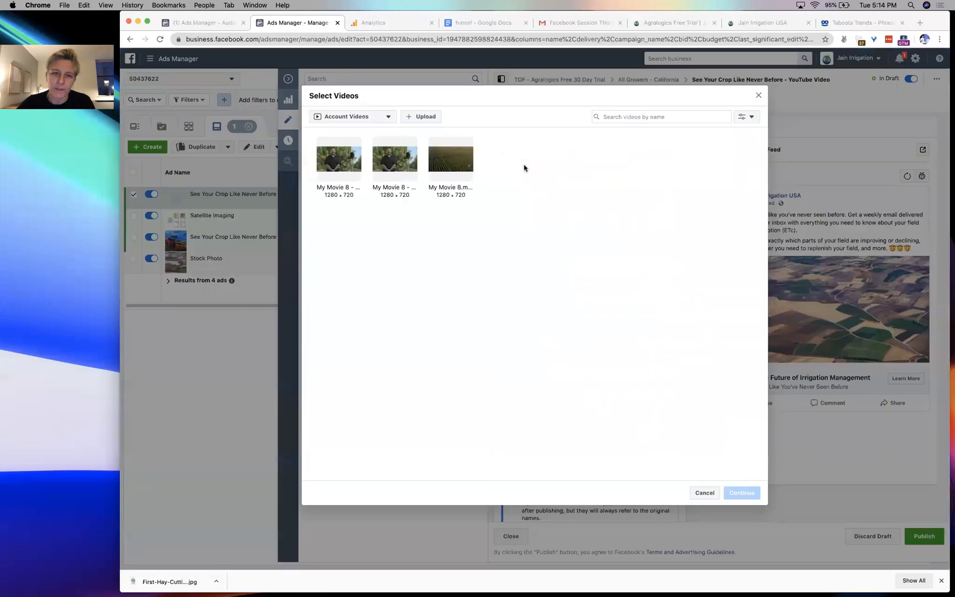
{"action": "left_click", "coordinate": [412, 118]}
{"action": "left_click", "coordinate": [658, 245]}
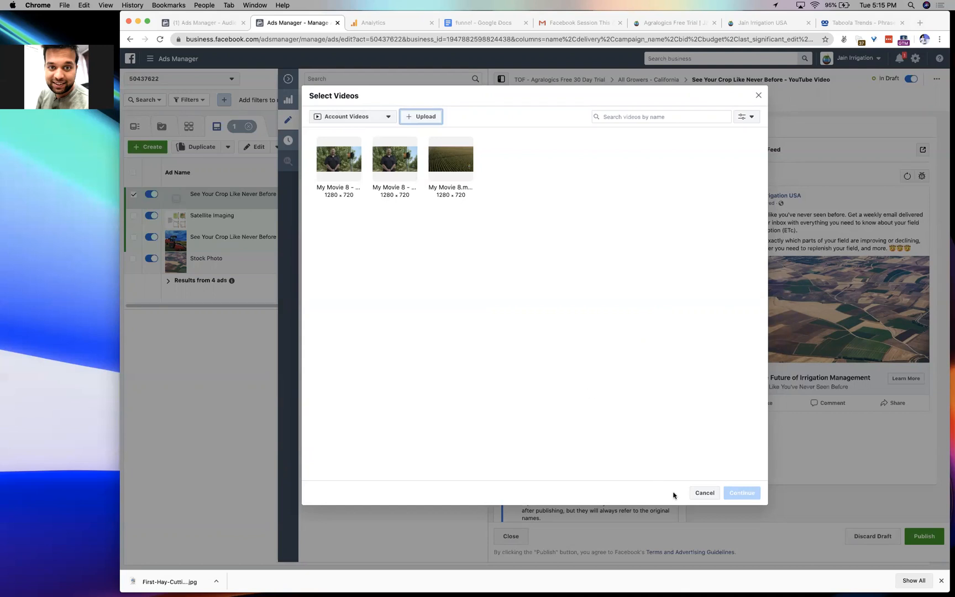
{"action": "left_click", "coordinate": [331, 159]}
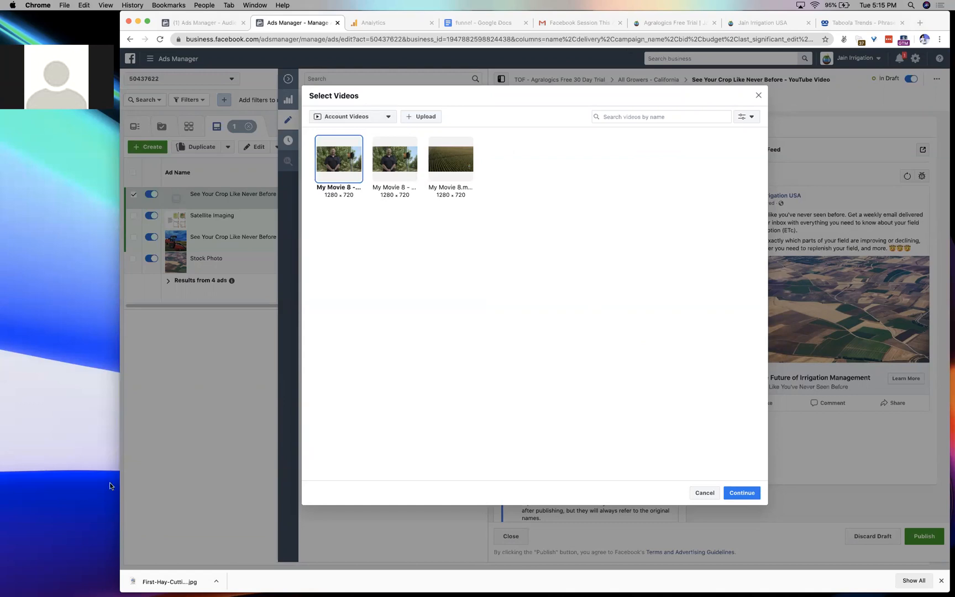
- Search Google for "facebook documentation video size" in a new browser tab
{"action": "key", "text": "ctrl+super+q"}
{"action": "left_click", "coordinate": [917, 23]}
{"action": "type", "text": "face"}
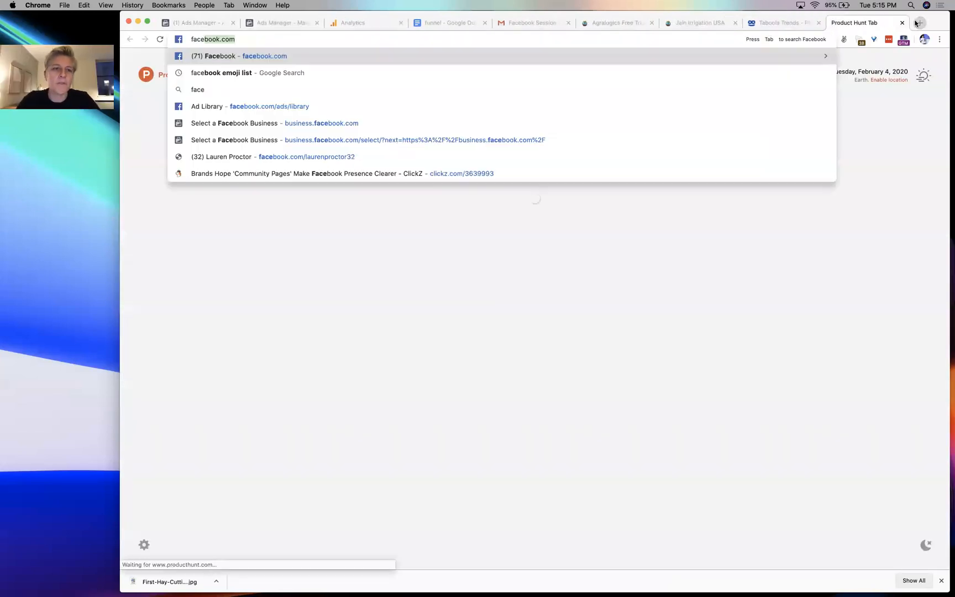
{"action": "type", "text": "book video"}
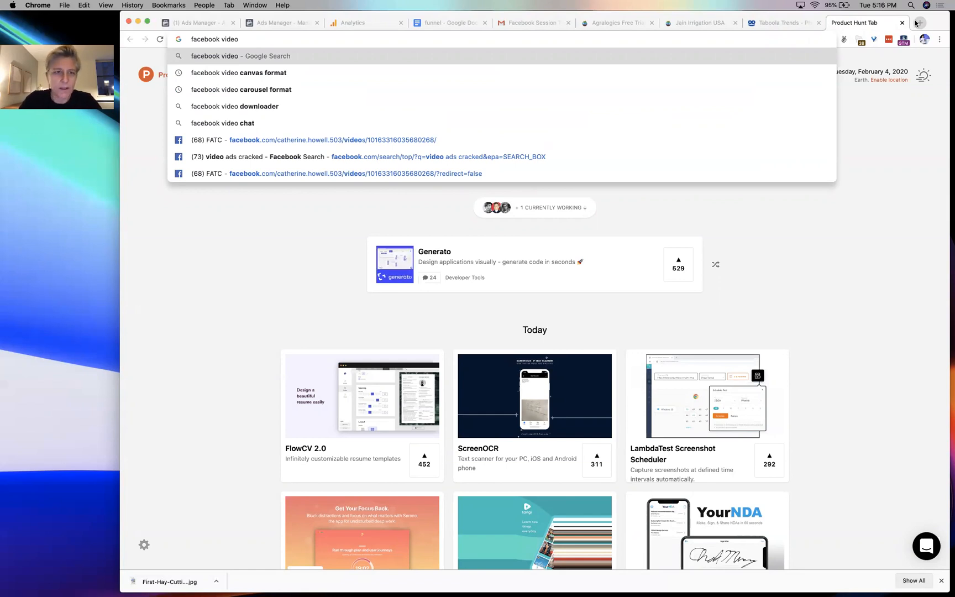
{"action": "key", "text": "BackSpace"}
{"action": "key", "text": "BackSpace"}
{"action": "key", "text": "BackSpace"}
{"action": "key", "text": "BackSpace"}
{"action": "key", "text": "BackSpace"}
{"action": "type", "text": "dou"}
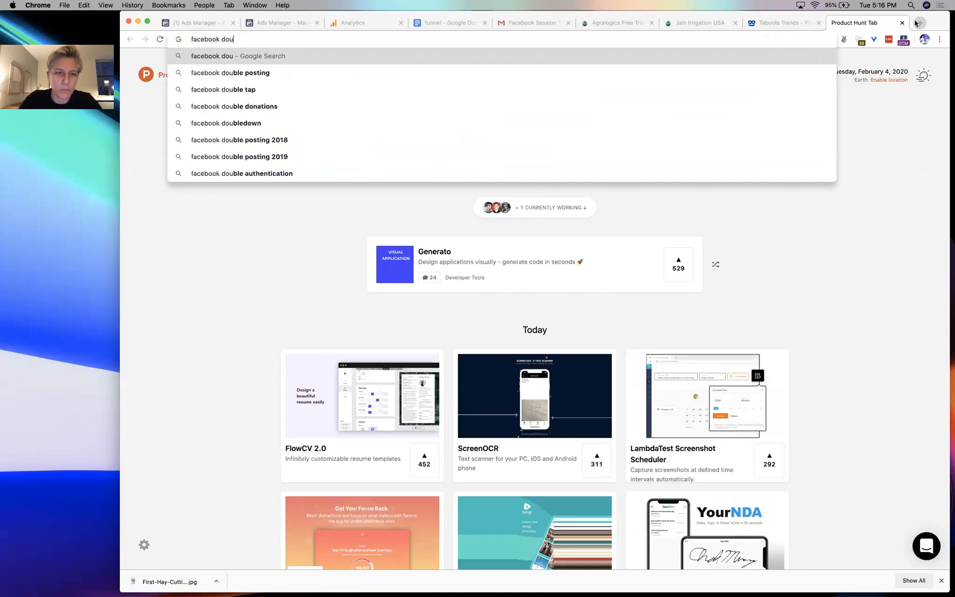
{"action": "key", "text": "BackSpace"}
{"action": "type", "text": "cumentation v"}
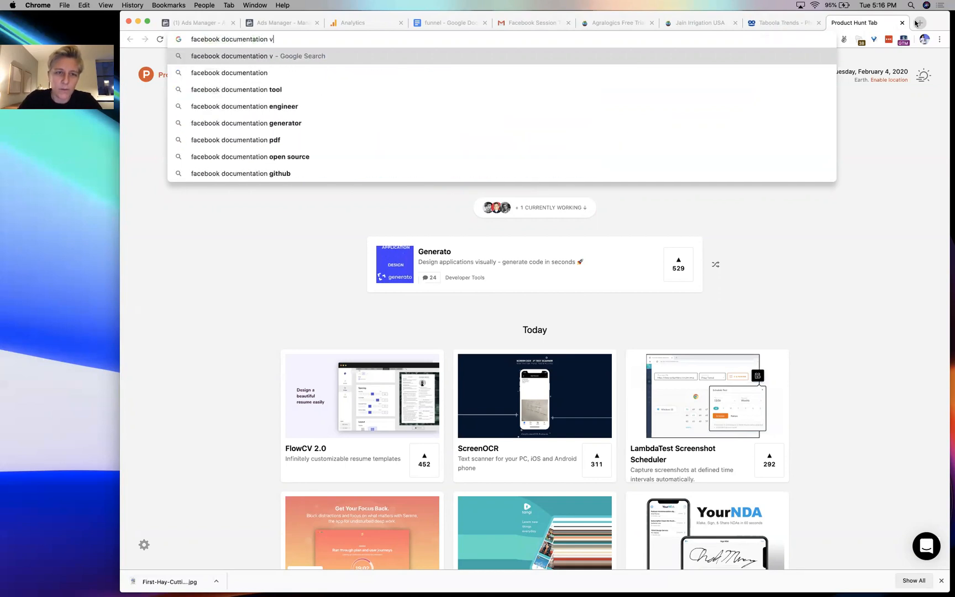
{"action": "type", "text": "ideo sid"}
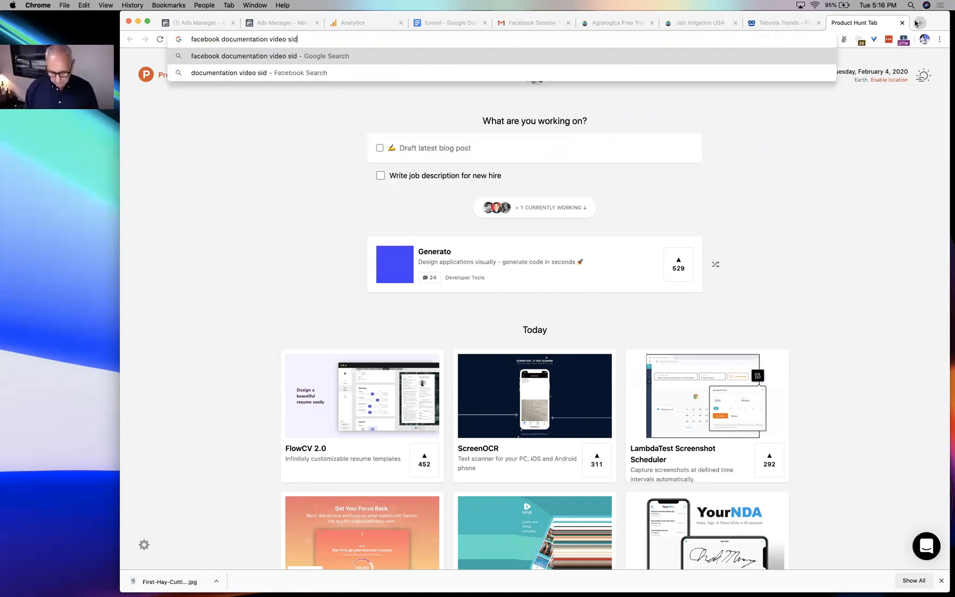
{"action": "type", "text": "e"}
{"action": "key", "text": "Return"}
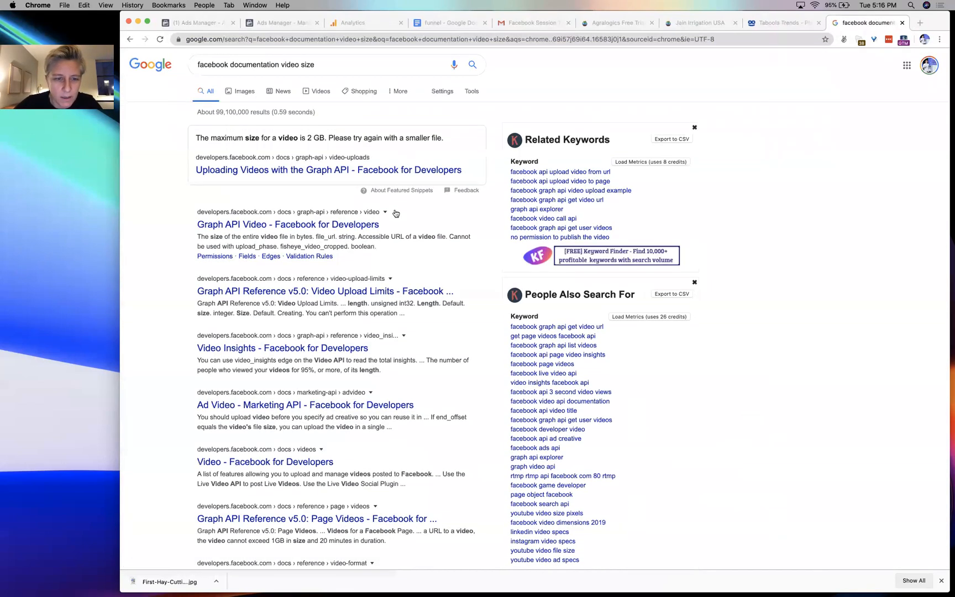
- Look through the search results for video size specifications, checking the "Ad Video - Marketing API" page and returning to the results
{"action": "scroll", "coordinate": [394, 211], "scroll_direction": "down", "scroll_amount": 3}
{"action": "scroll", "coordinate": [391, 237], "scroll_direction": "down", "scroll_amount": 1}
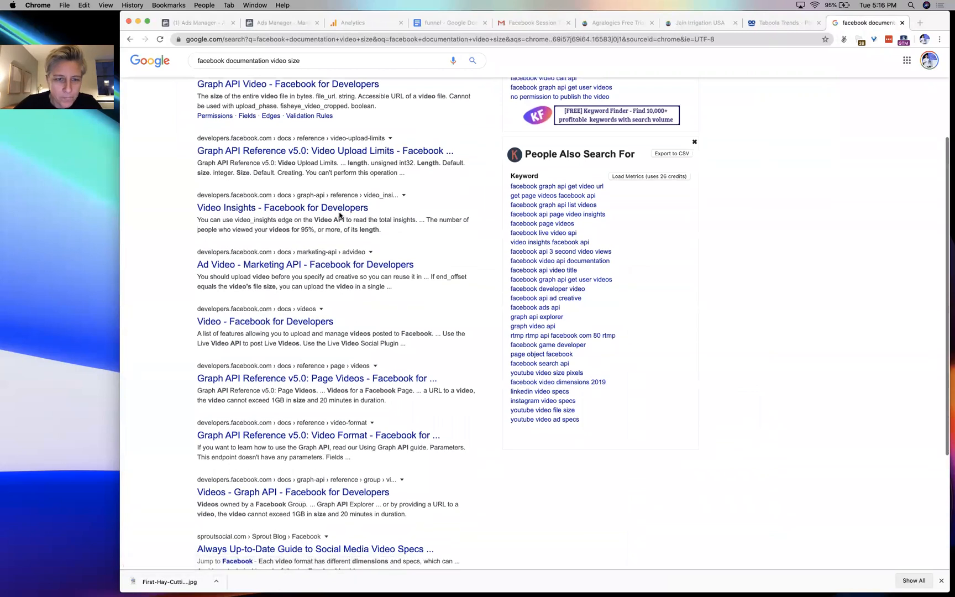
{"action": "scroll", "coordinate": [339, 214], "scroll_direction": "down", "scroll_amount": 2}
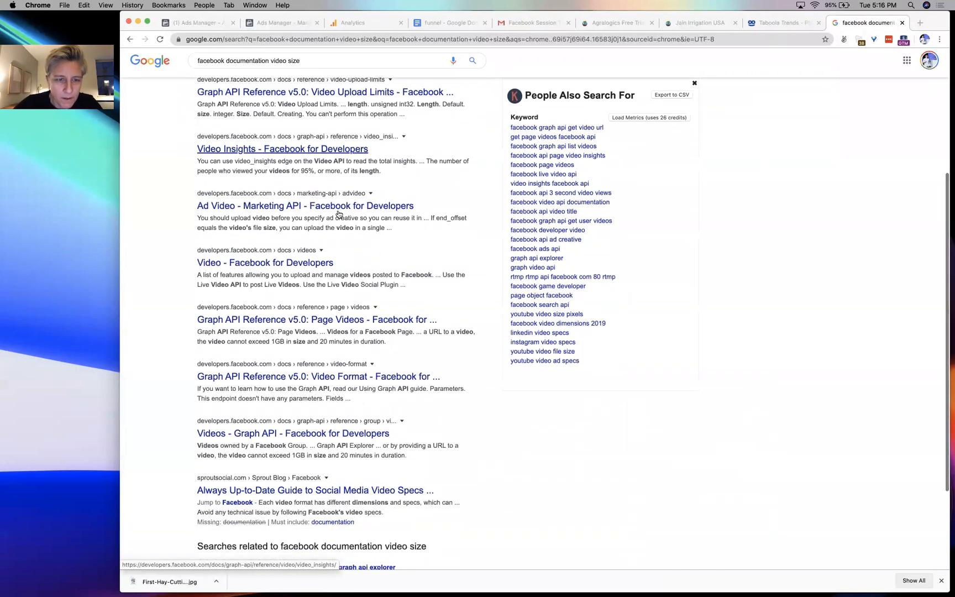
{"action": "left_click", "coordinate": [339, 202]}
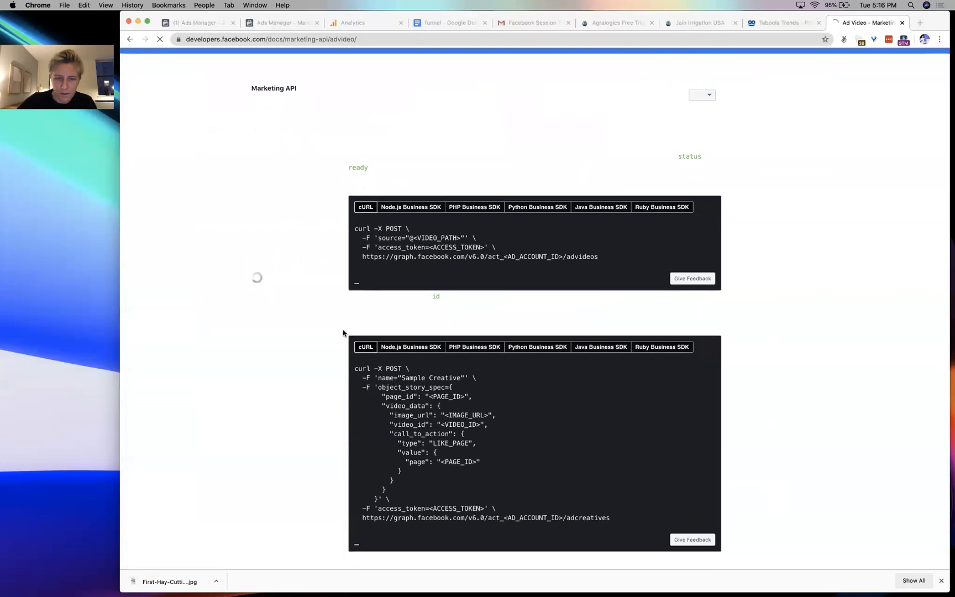
{"action": "key", "text": "super+Left"}
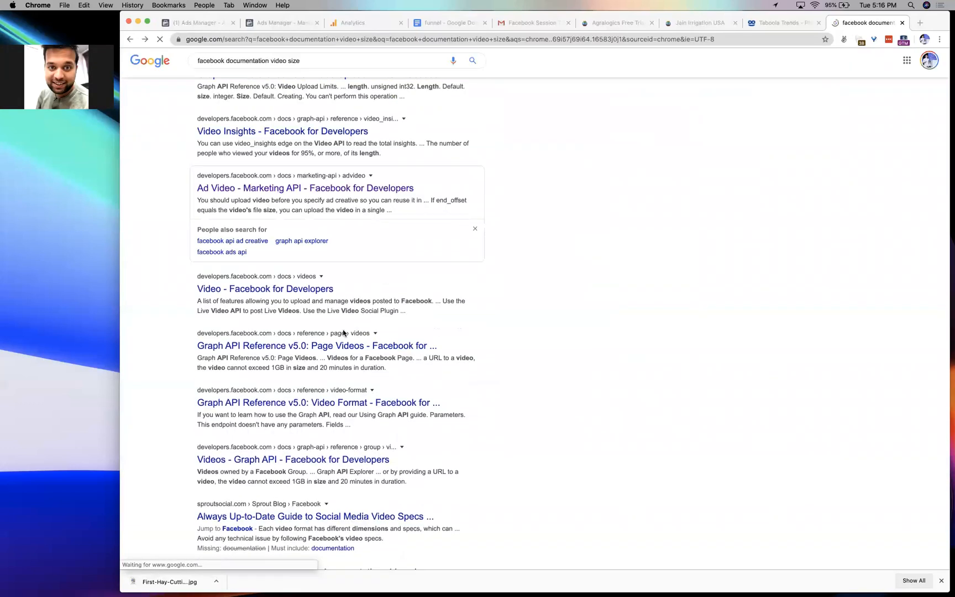
{"action": "scroll", "coordinate": [309, 248], "scroll_direction": "down", "scroll_amount": 3}
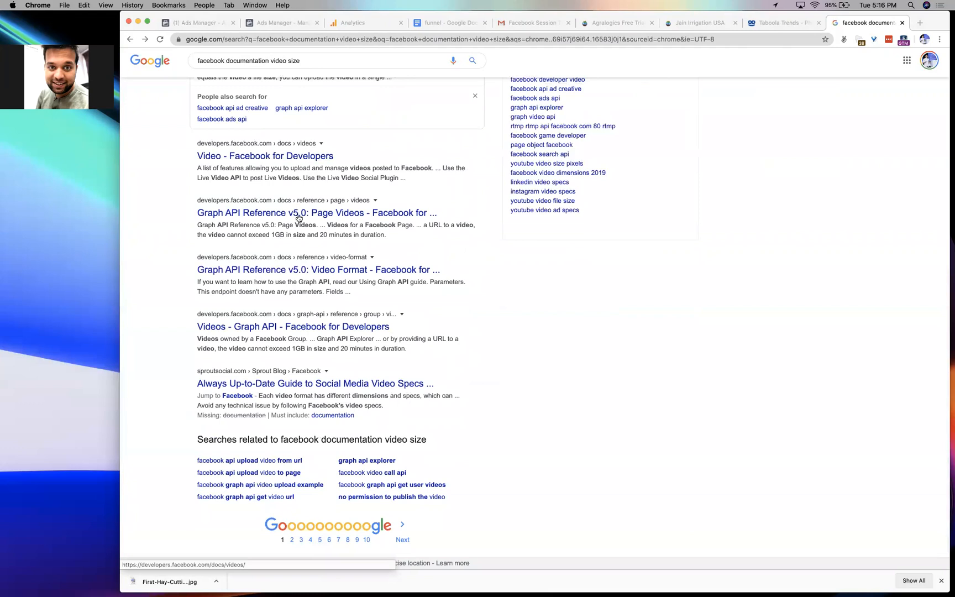
{"action": "scroll", "coordinate": [309, 210], "scroll_direction": "down", "scroll_amount": 1}
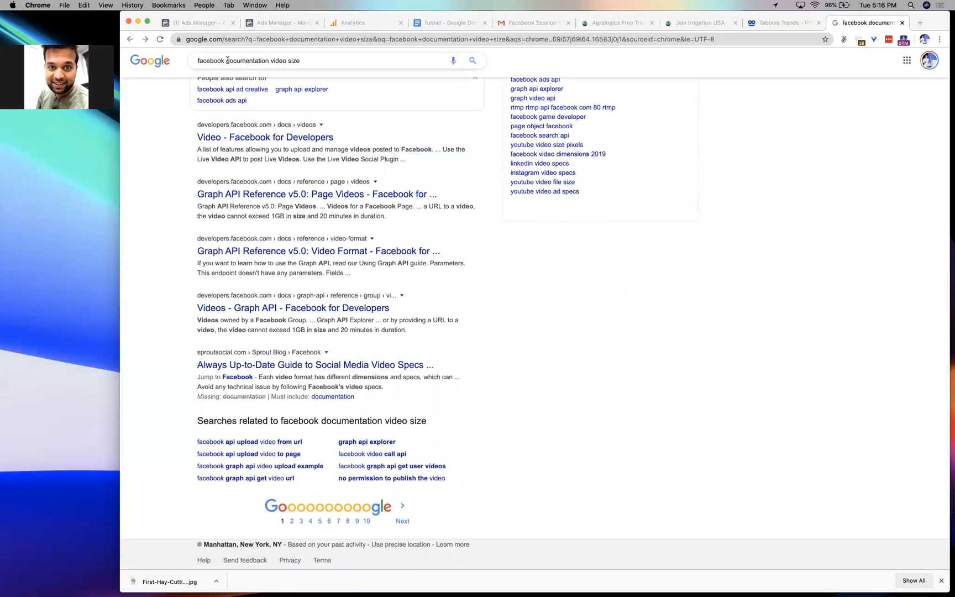
- Refine the search to "facebook ads documentation video size" and open the "Tips for Facebook Video Ads" result
{"action": "left_click", "coordinate": [226, 60]}
{"action": "type", "text": "ads"}
{"action": "key", "text": "Return"}
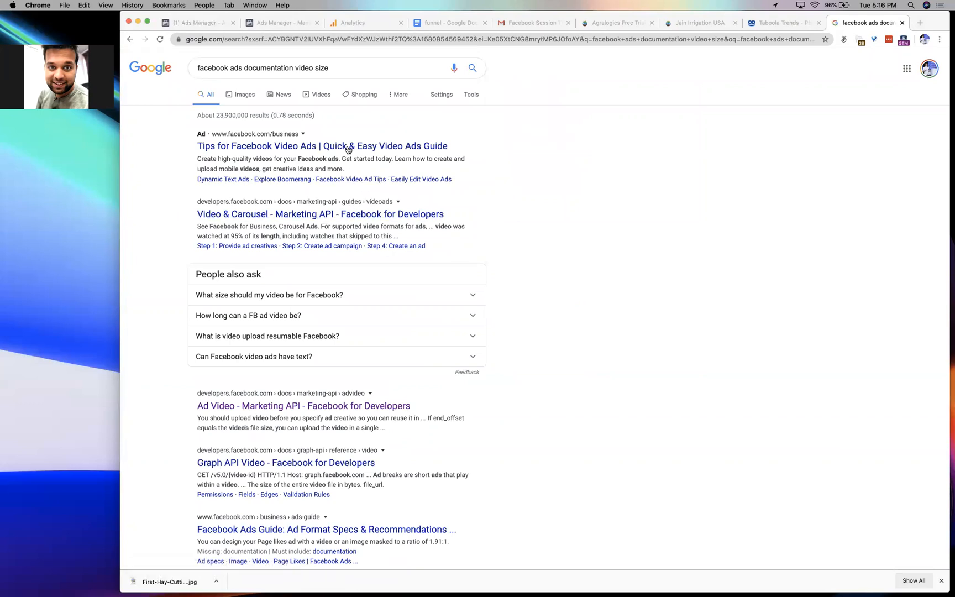
{"action": "left_click", "coordinate": [349, 150]}
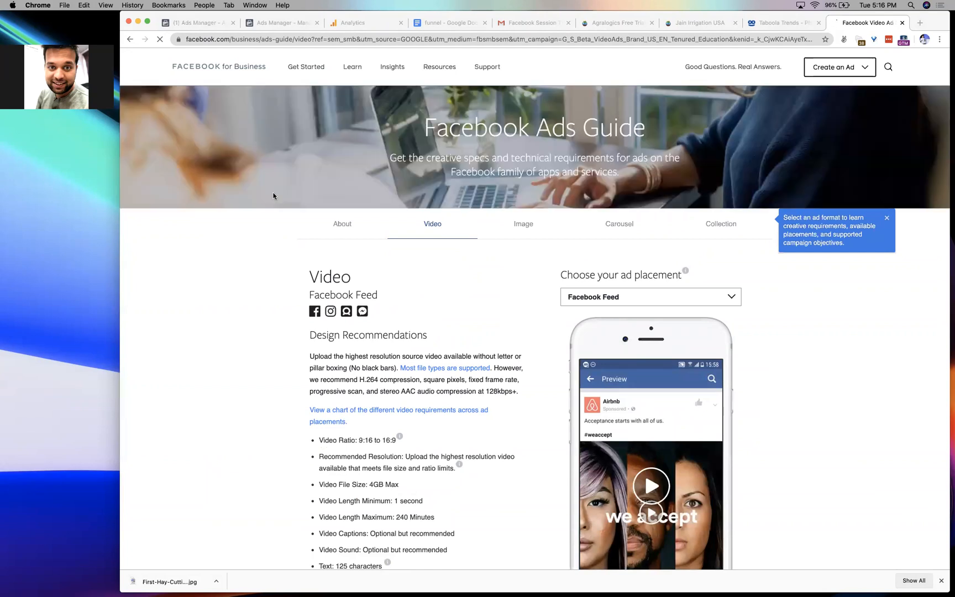
- Download the video at jainsusa.com/wp-content/uploads/2019/10/home-video-jain.mp4 from a new browser tab, then close that tab
{"action": "key", "text": "super+t"}
{"action": "type", "text": "jainsusa.com/wp-content/uploads/2019/10/home-video-jain.mp4"}
{"action": "key", "text": "Return"}
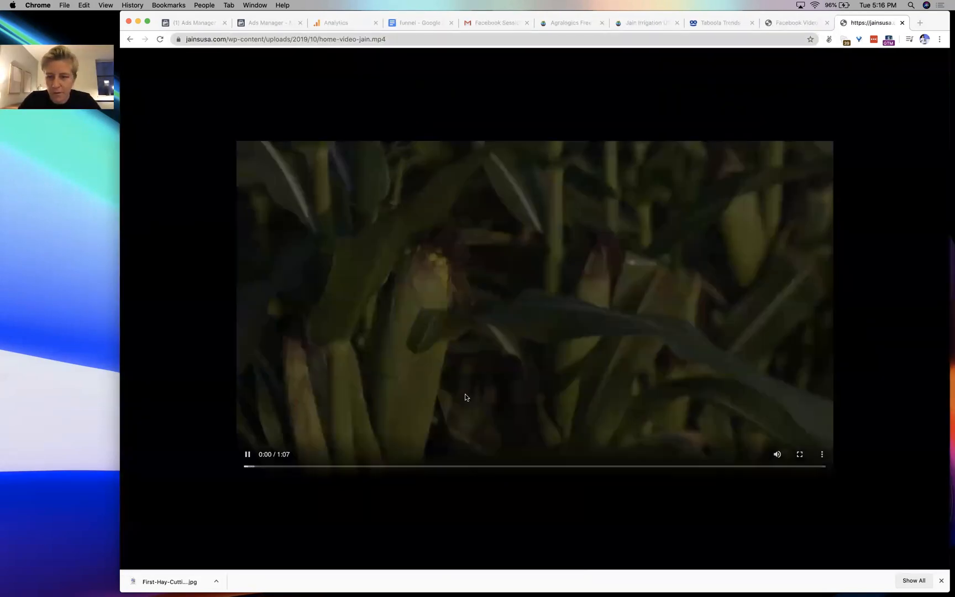
{"action": "left_click", "coordinate": [470, 402]}
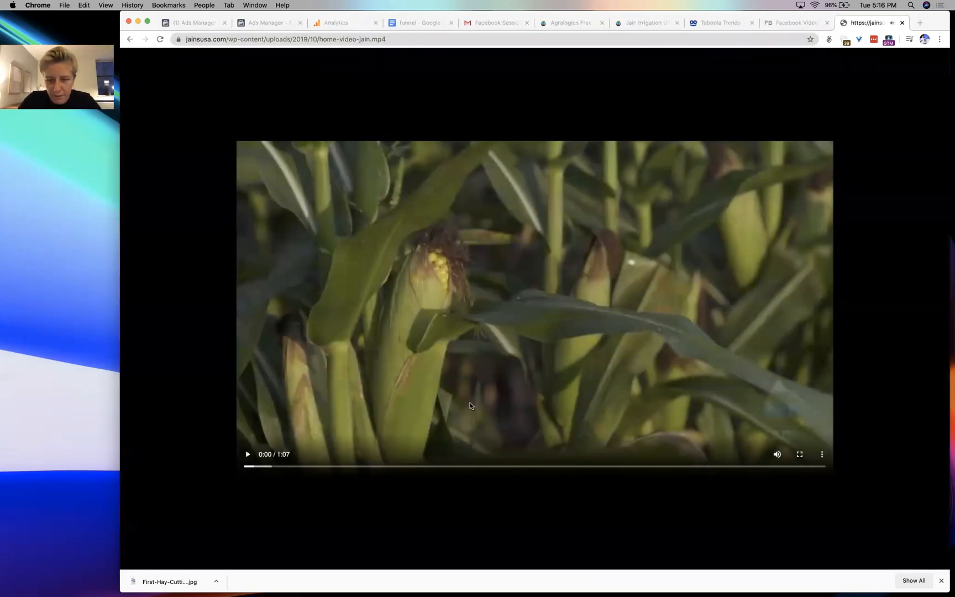
{"action": "left_click", "coordinate": [821, 457]}
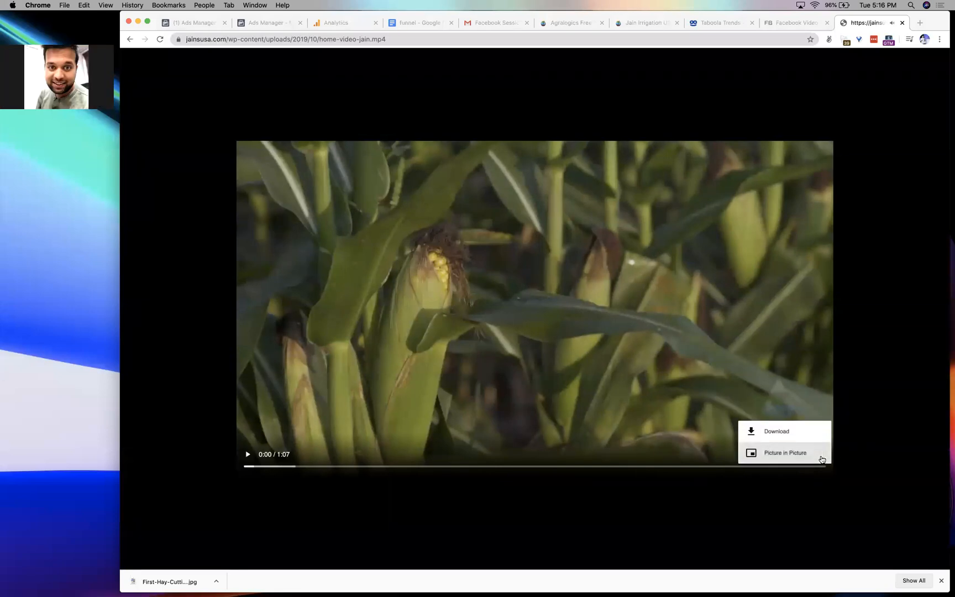
{"action": "left_click", "coordinate": [786, 438]}
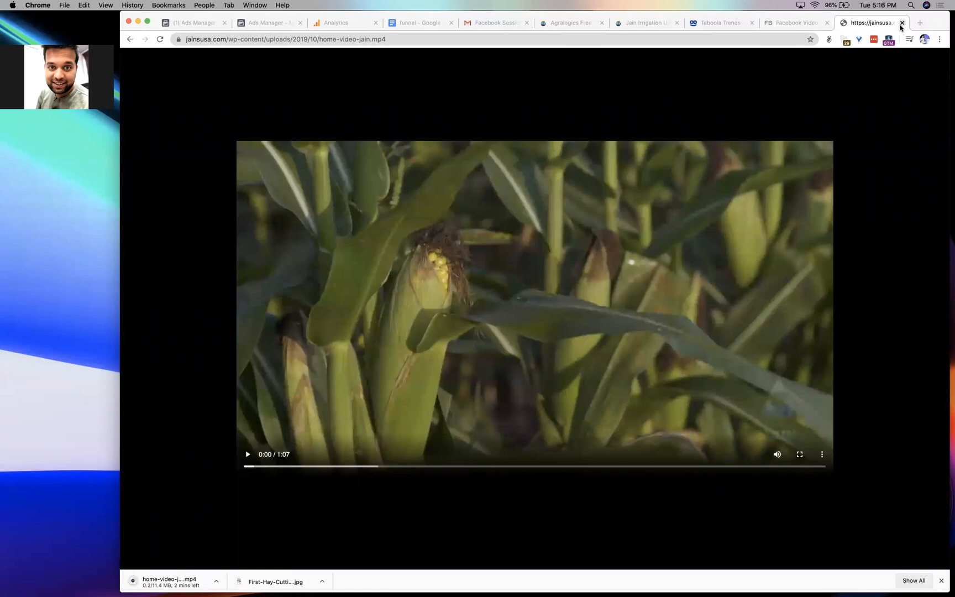
{"action": "left_click", "coordinate": [901, 22]}
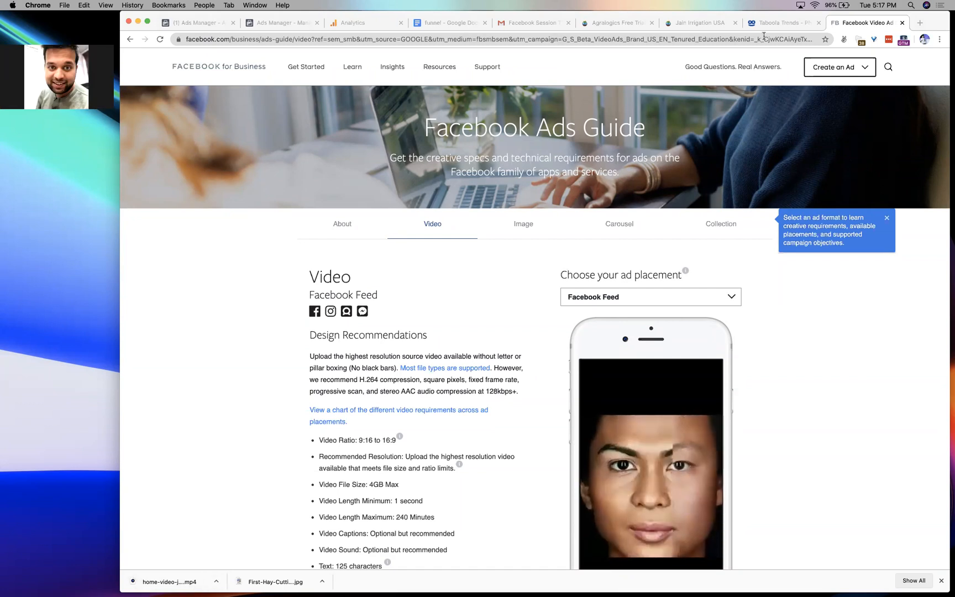
- Examine the Facebook Feed video requirements in the Facebook Ads Guide, including ratio, resolution, file size and length limits
{"action": "scroll", "coordinate": [589, 260], "scroll_direction": "down", "scroll_amount": 5}
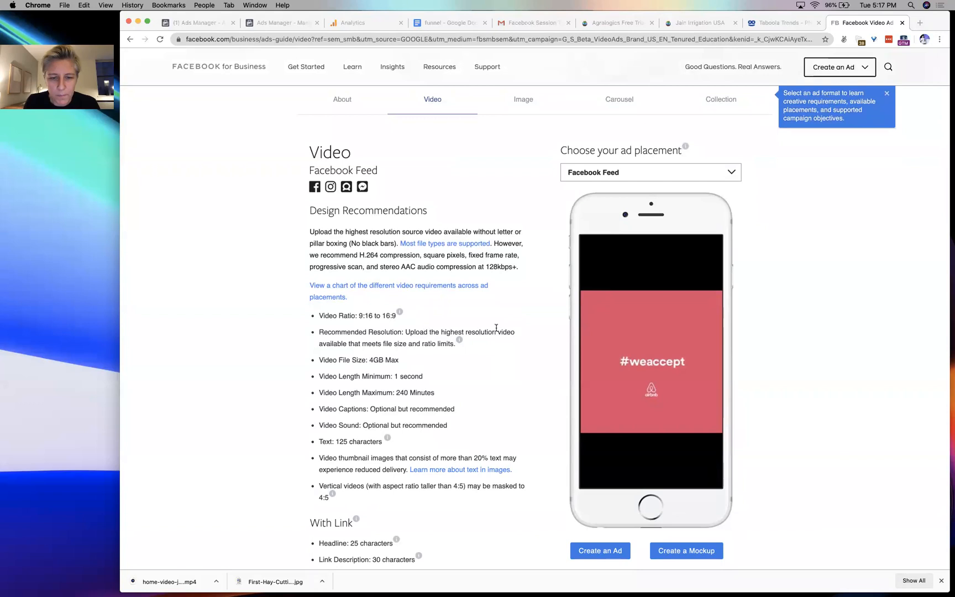
{"action": "scroll", "coordinate": [495, 327], "scroll_direction": "down", "scroll_amount": 2}
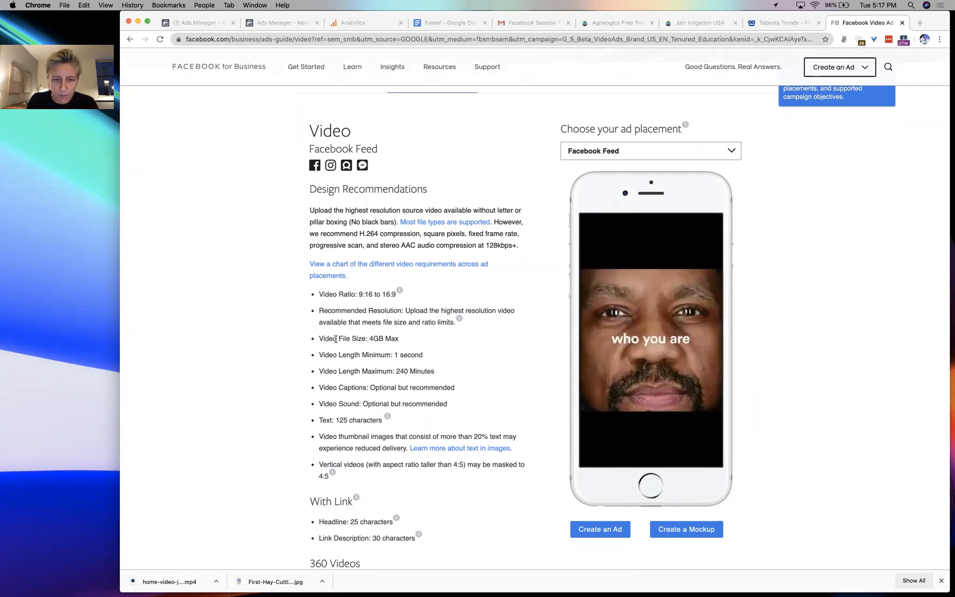
{"action": "left_click_drag", "start_coordinate": [336, 339], "coordinate": [385, 339]}
{"action": "left_click", "coordinate": [332, 353]}
{"action": "left_click_drag", "start_coordinate": [333, 354], "coordinate": [416, 370]}
{"action": "left_click_drag", "start_coordinate": [338, 296], "coordinate": [415, 319]}
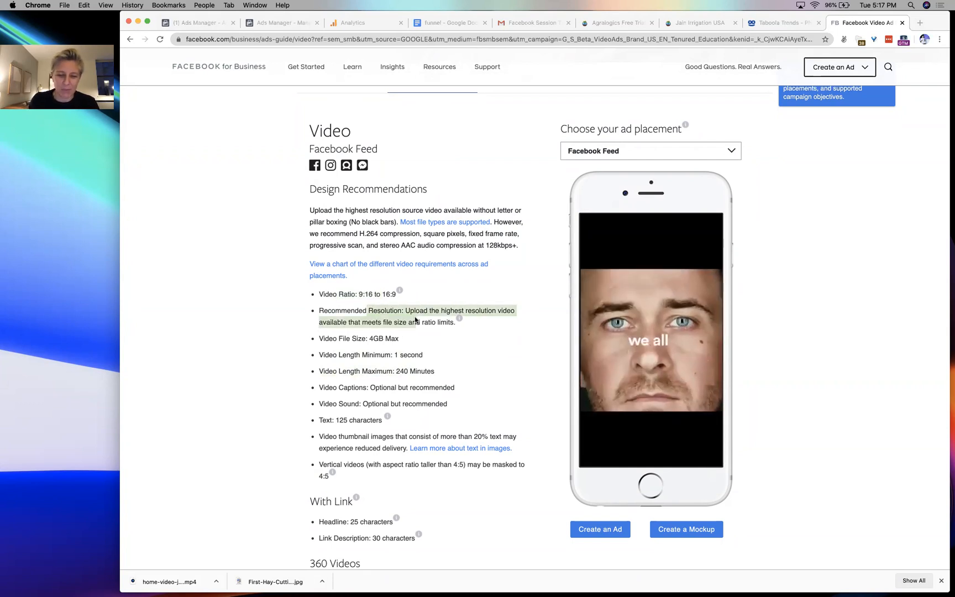
{"action": "scroll", "coordinate": [415, 319], "scroll_direction": "down", "scroll_amount": 5}
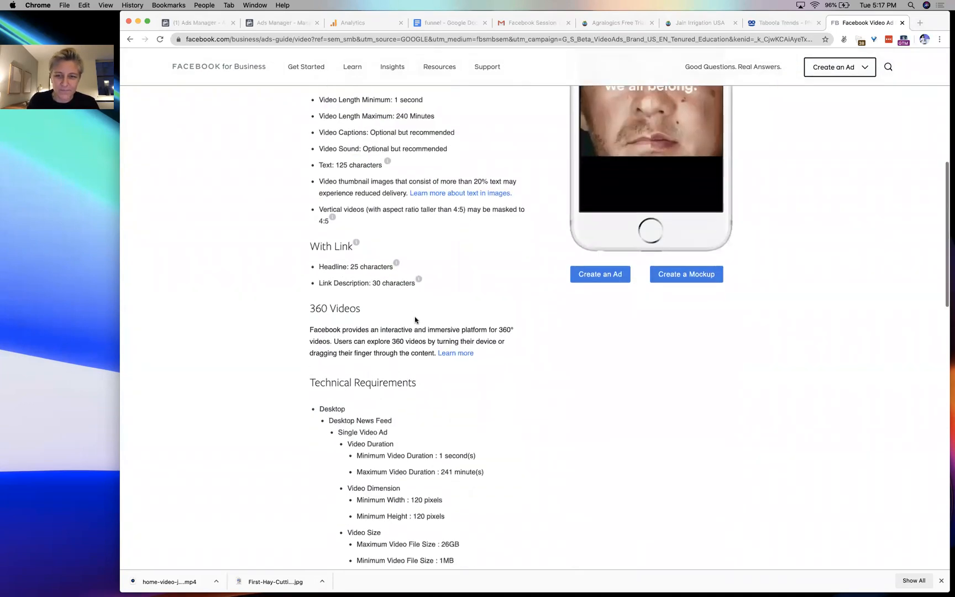
{"action": "scroll", "coordinate": [415, 316], "scroll_direction": "up", "scroll_amount": 7}
{"action": "scroll", "coordinate": [415, 316], "scroll_direction": "down", "scroll_amount": 2}
{"action": "scroll", "coordinate": [415, 316], "scroll_direction": "down", "scroll_amount": 1}
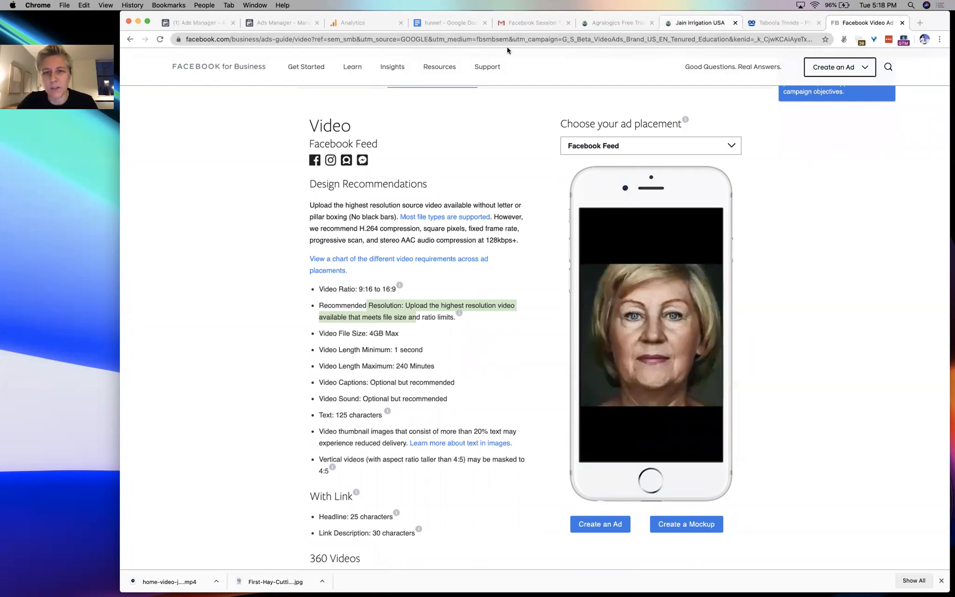
- Return to Ads Manager and upload home-video-jain.mp4 from Downloads as the YouTube Video ad's media
{"action": "left_click", "coordinate": [279, 26]}
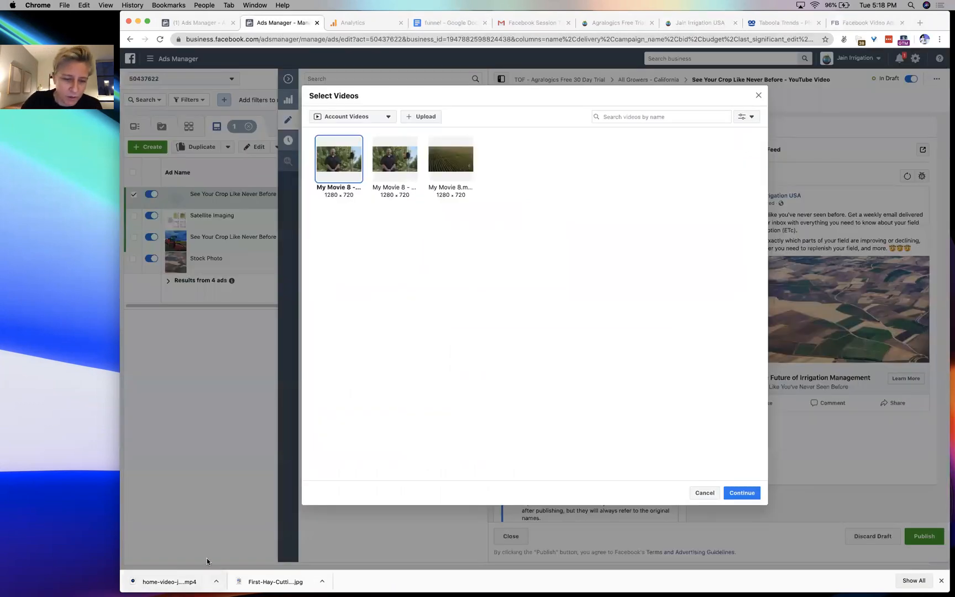
{"action": "left_click", "coordinate": [216, 584]}
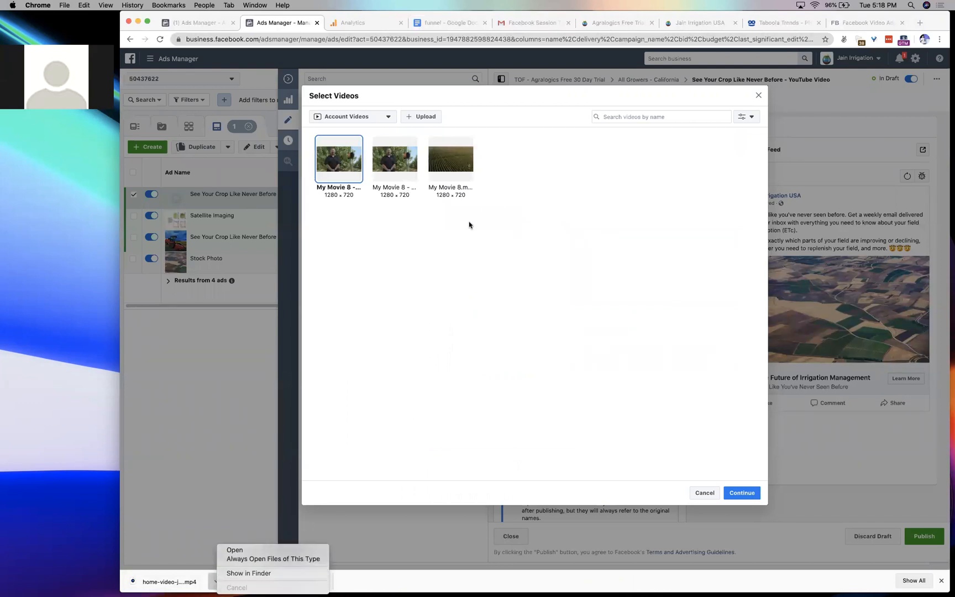
{"action": "left_click", "coordinate": [470, 280]}
{"action": "left_click", "coordinate": [413, 120]}
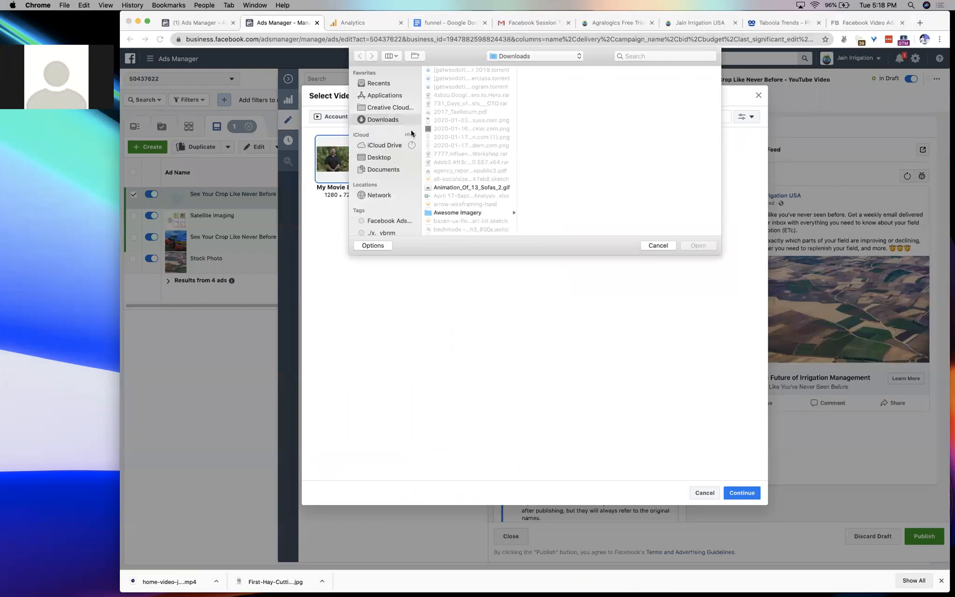
{"action": "type", "text": "home-v"}
{"action": "left_click", "coordinate": [697, 246]}
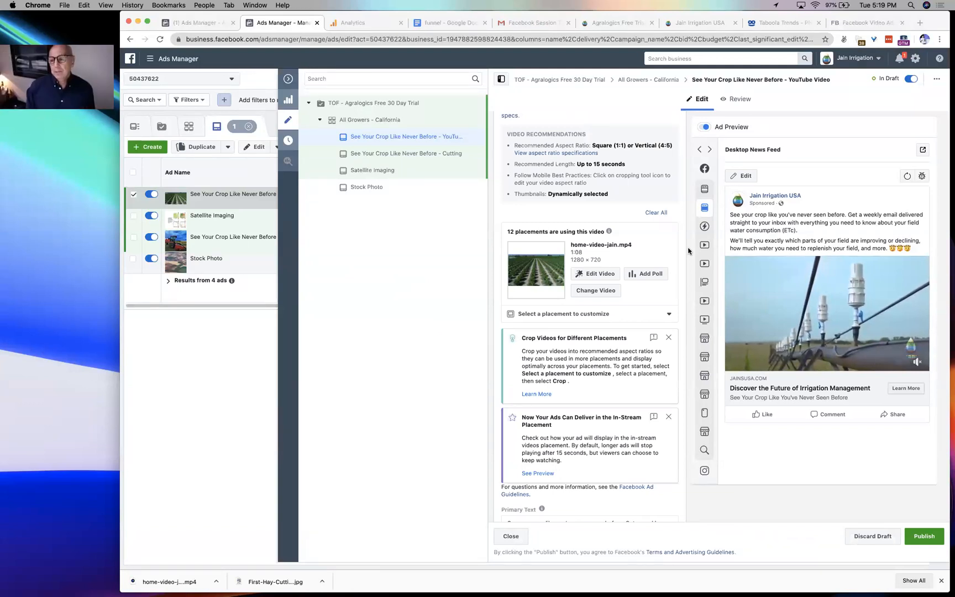
- Remove the emojis from the end of the YouTube Video ad's primary text
{"action": "scroll", "coordinate": [602, 259], "scroll_direction": "up", "scroll_amount": 15}
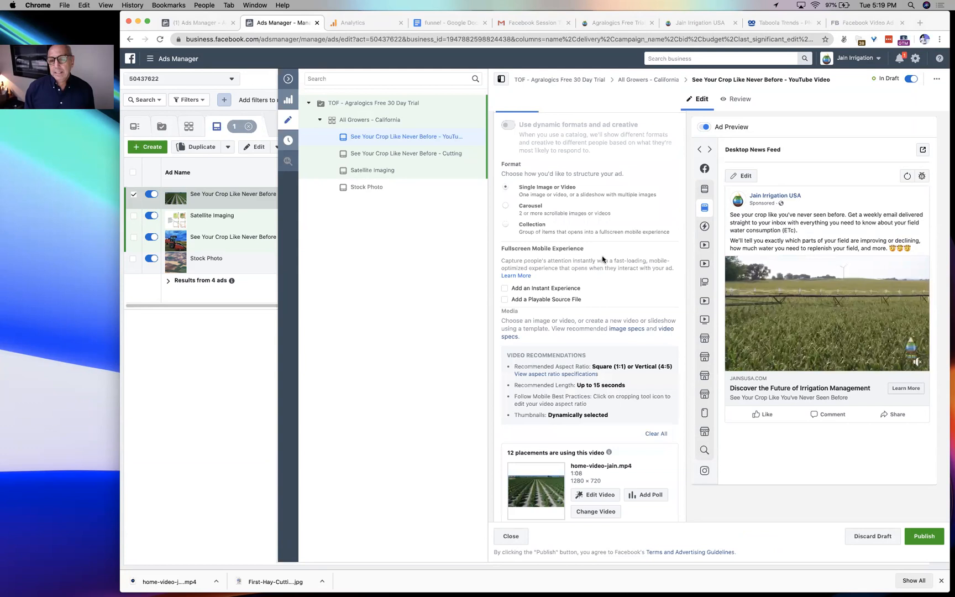
{"action": "scroll", "coordinate": [602, 259], "scroll_direction": "down", "scroll_amount": 20}
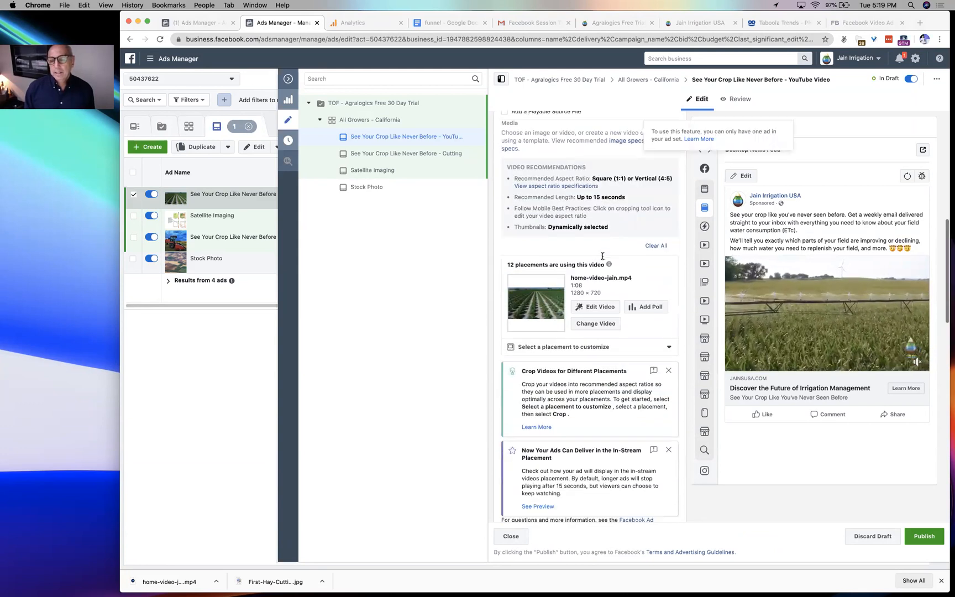
{"action": "left_click", "coordinate": [587, 220]}
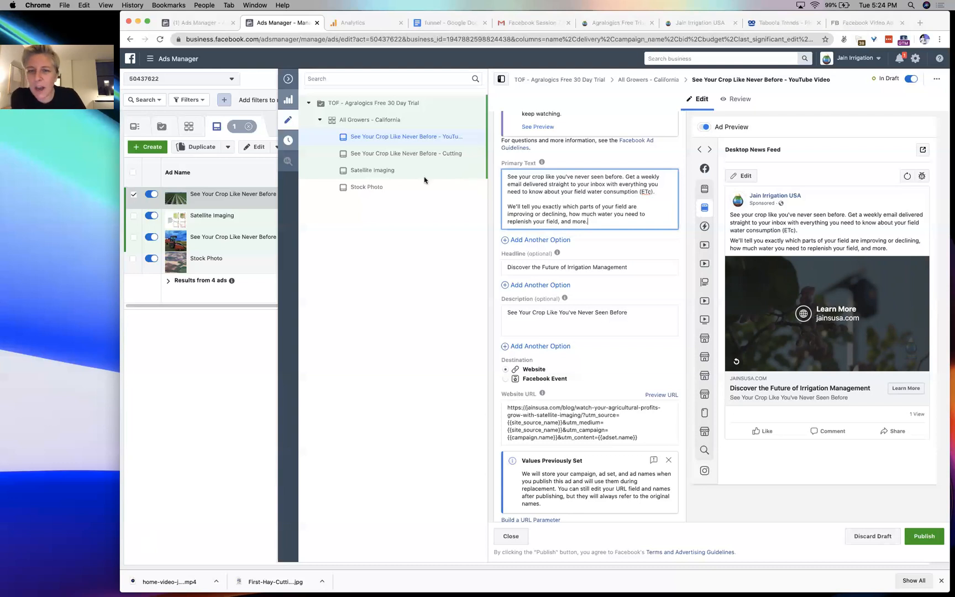
- Duplicate the YouTube Video ad into the original campaign as one copy that keeps existing reactions, and look over the copy's settings
{"action": "right_click", "coordinate": [480, 138]}
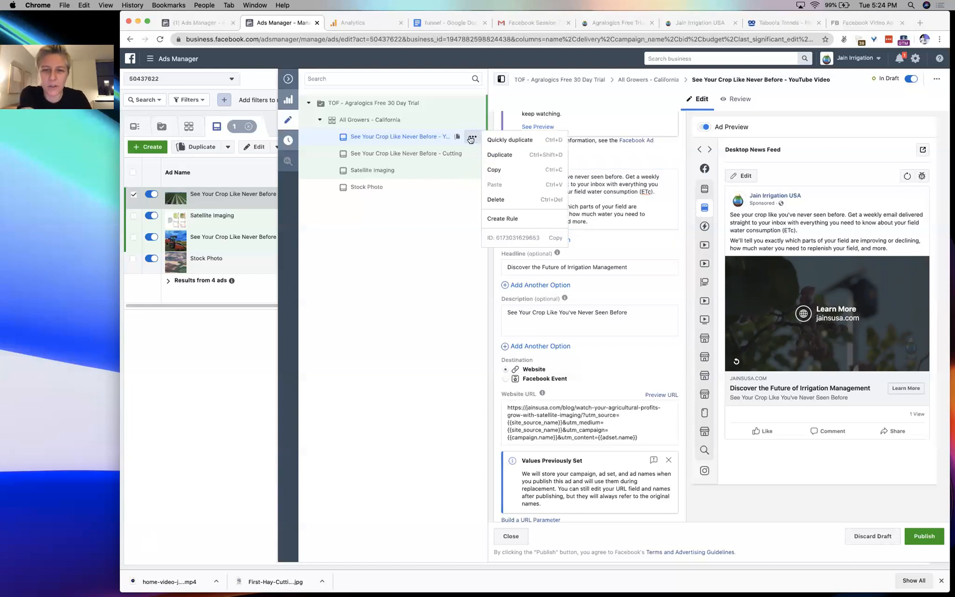
{"action": "left_click", "coordinate": [493, 154]}
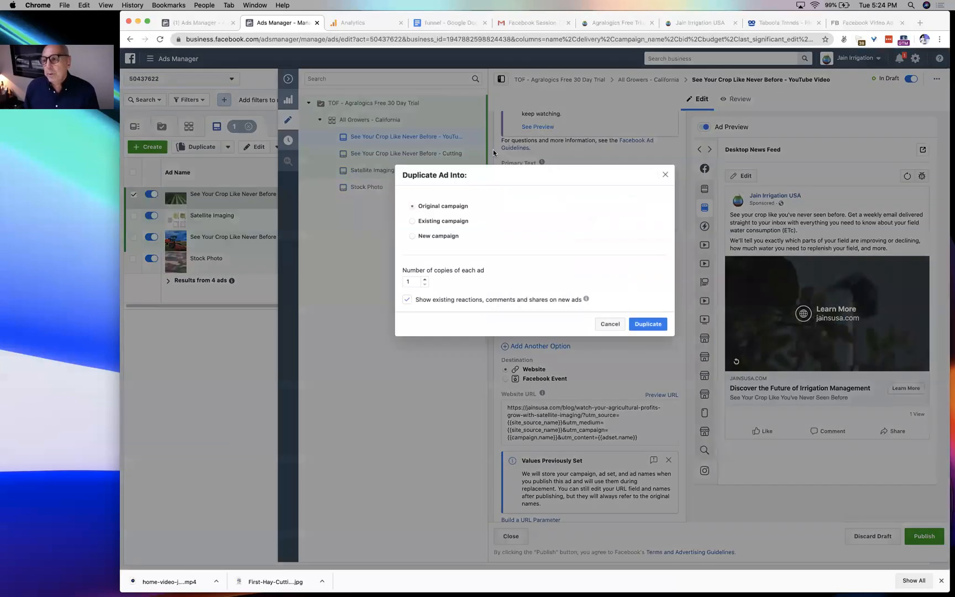
{"action": "left_click", "coordinate": [638, 324]}
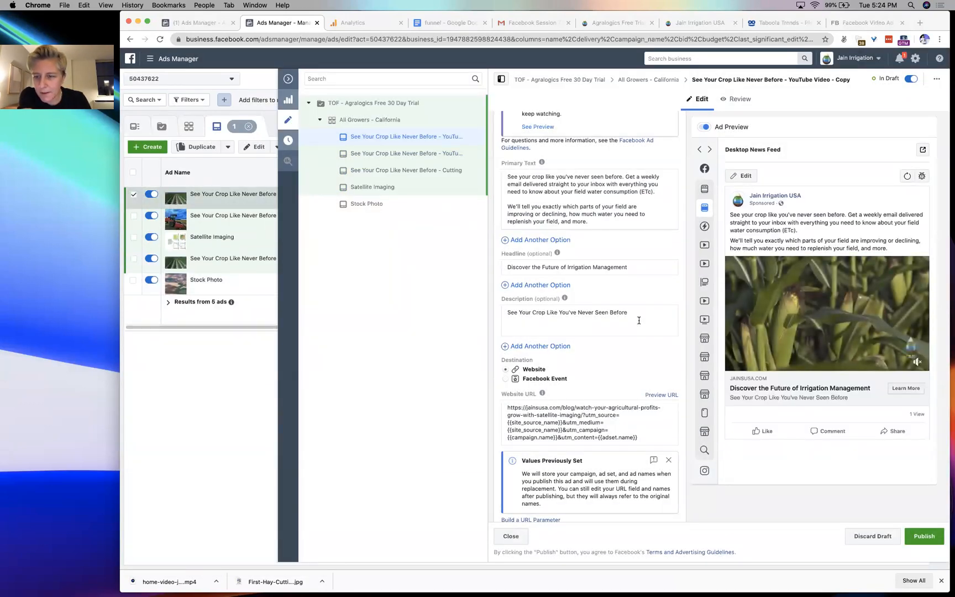
{"action": "scroll", "coordinate": [641, 181], "scroll_direction": "up", "scroll_amount": 4}
{"action": "scroll", "coordinate": [641, 181], "scroll_direction": "down", "scroll_amount": 8}
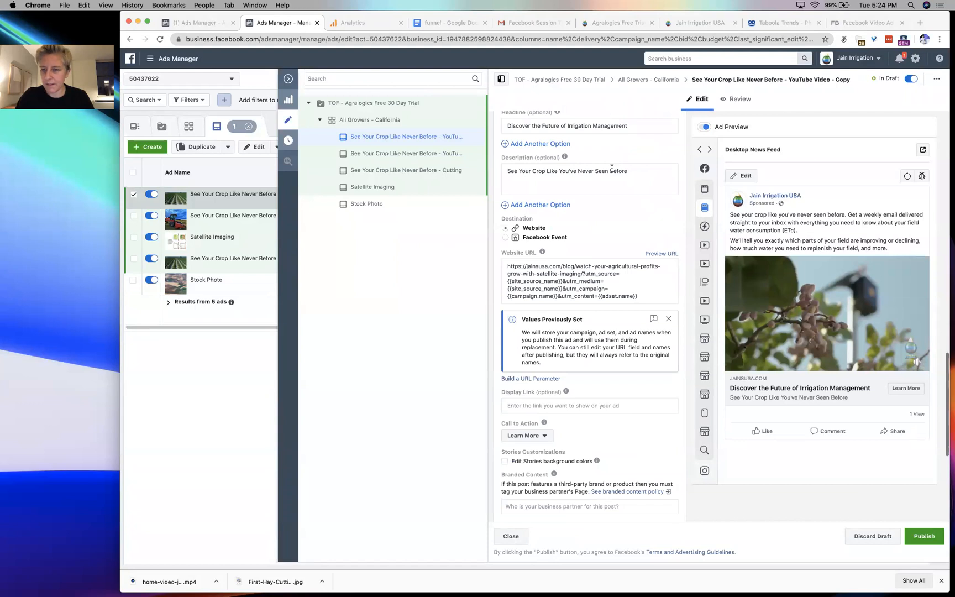
- Review the copied YouTube Video ad's primary text, headline and description, including the guidance on the description field
{"action": "scroll", "coordinate": [602, 175], "scroll_direction": "up", "scroll_amount": 1}
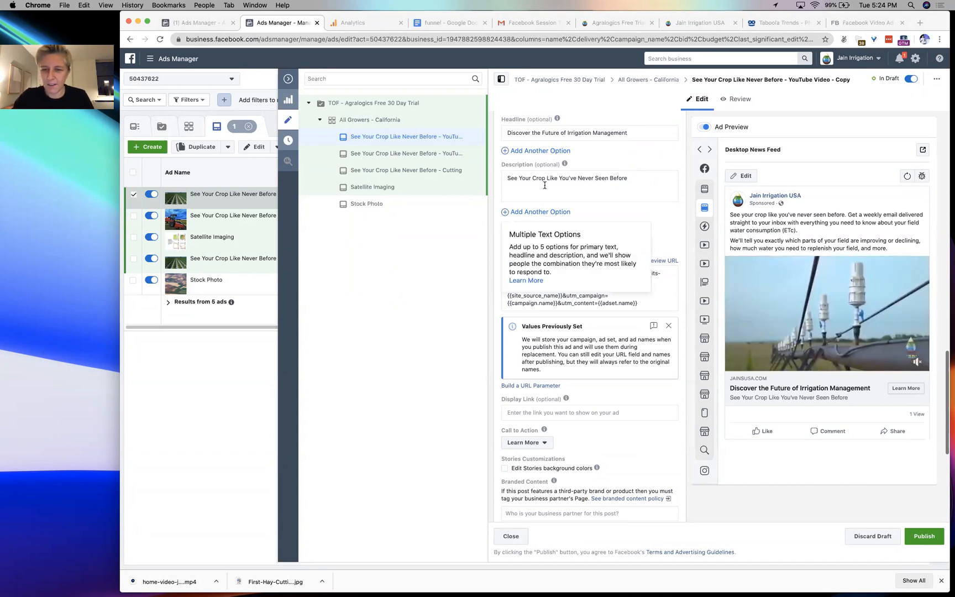
{"action": "mouse_move", "coordinate": [548, 168]}
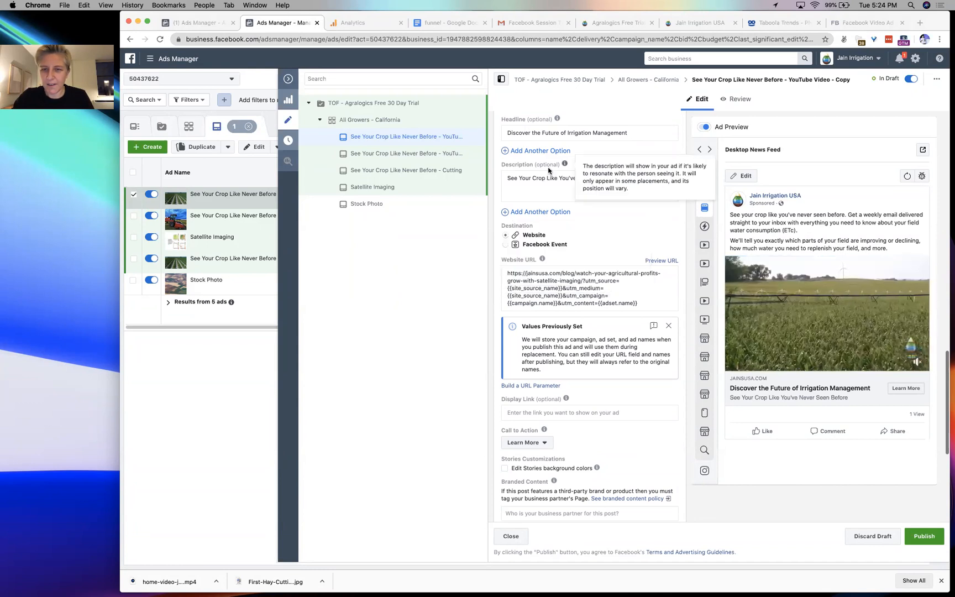
{"action": "scroll", "coordinate": [548, 166], "scroll_direction": "up", "scroll_amount": 1}
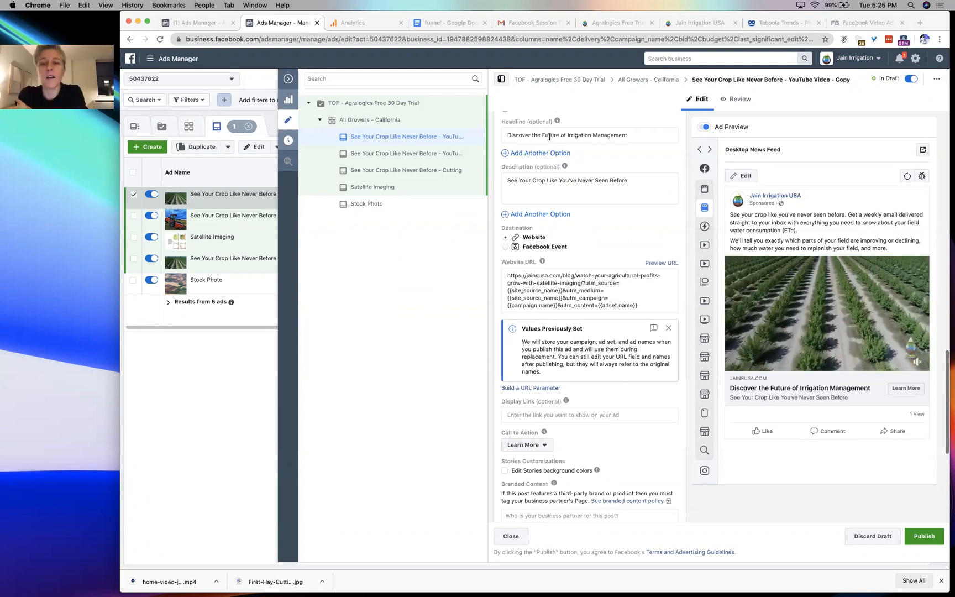
{"action": "left_click", "coordinate": [655, 180]}
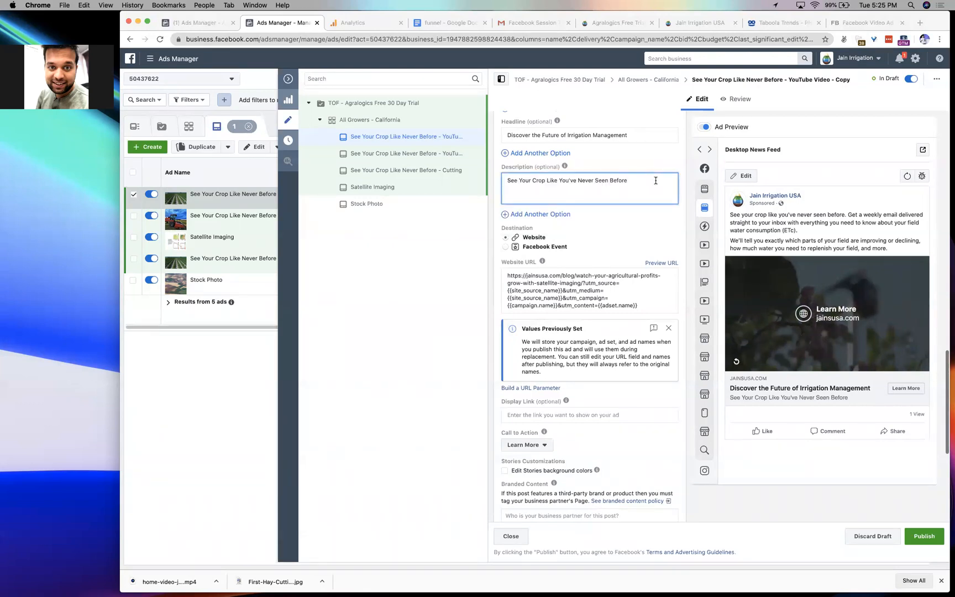
{"action": "scroll", "coordinate": [655, 180], "scroll_direction": "up", "scroll_amount": 4}
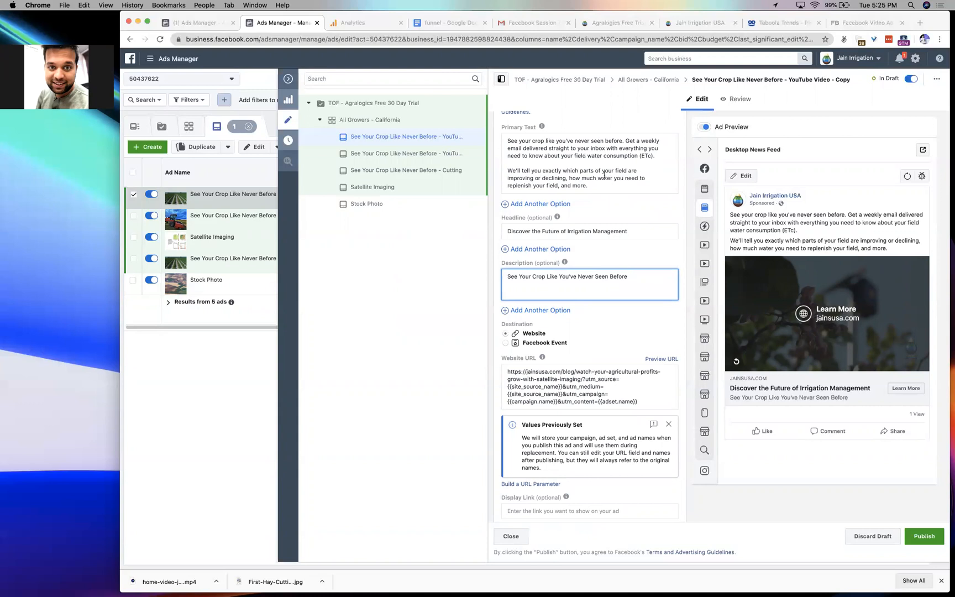
{"action": "left_click", "coordinate": [607, 183]}
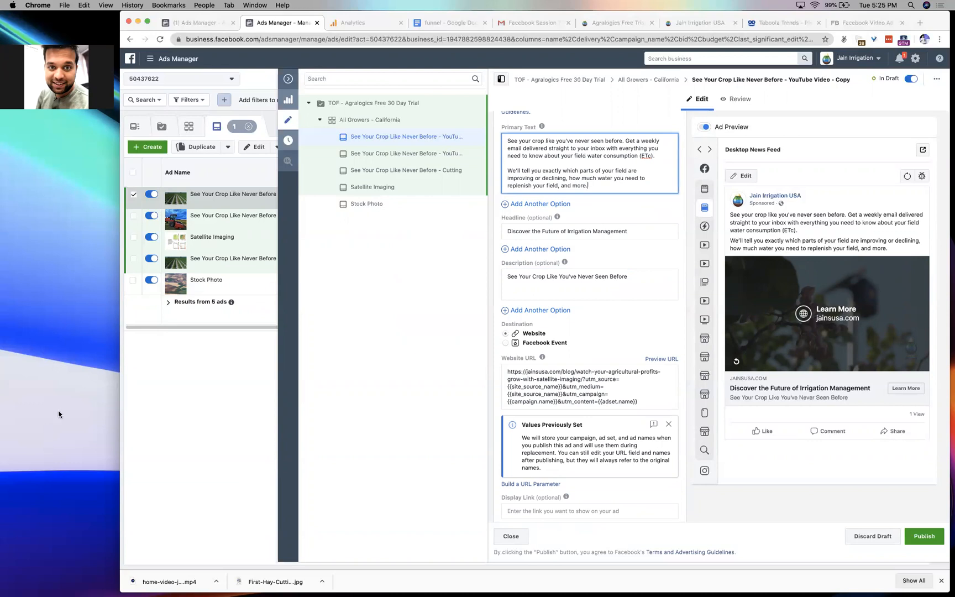
- Open Ceres Imaging's solutions page in a new browser tab and examine its NDVI and Water Stress offerings and its contact form
{"action": "left_click", "coordinate": [313, 376]}
{"action": "key", "text": "super+t"}
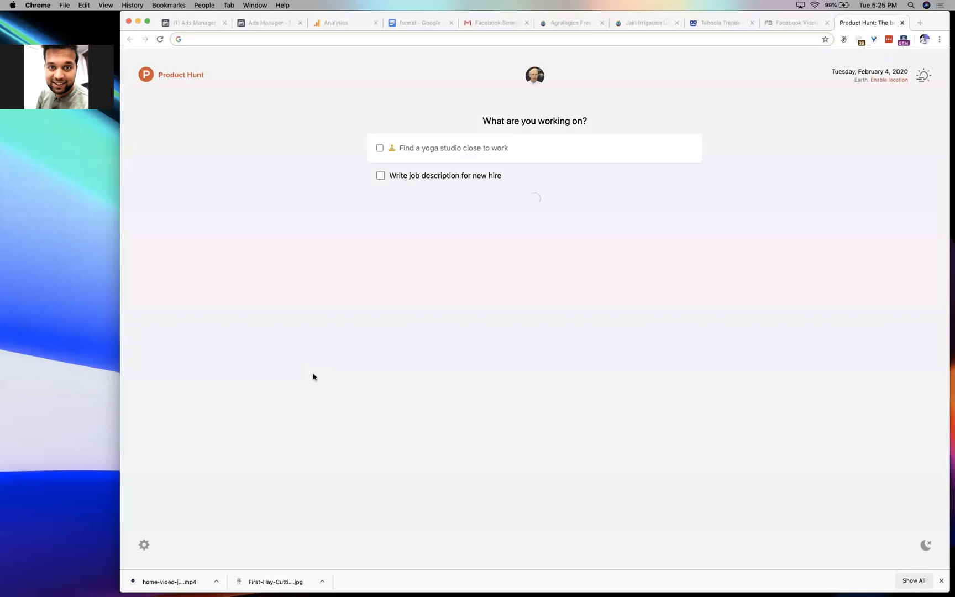
{"action": "key", "text": "super+v"}
{"action": "key", "text": "Return"}
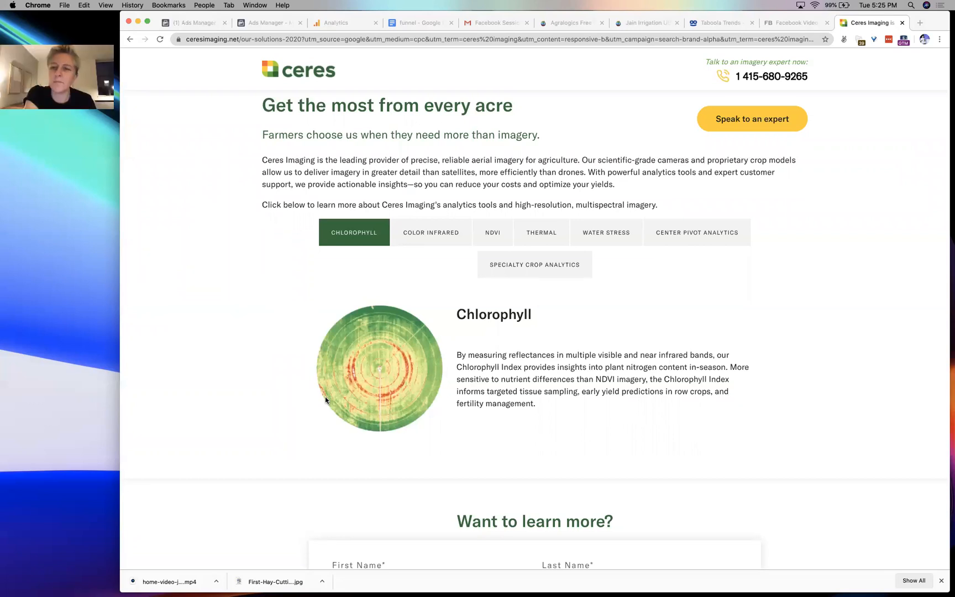
{"action": "scroll", "coordinate": [326, 396], "scroll_direction": "down", "scroll_amount": 2}
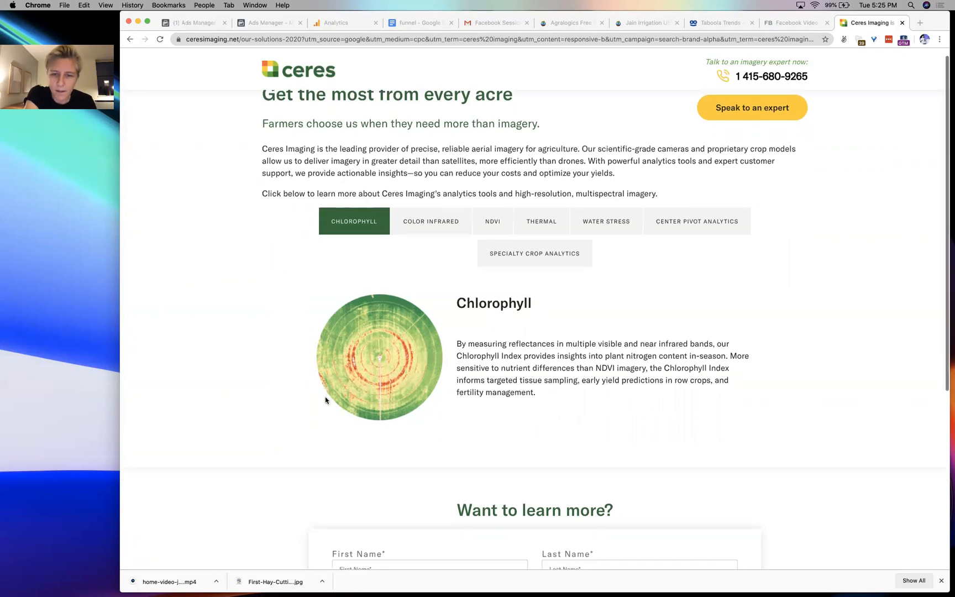
{"action": "left_click", "coordinate": [494, 176]}
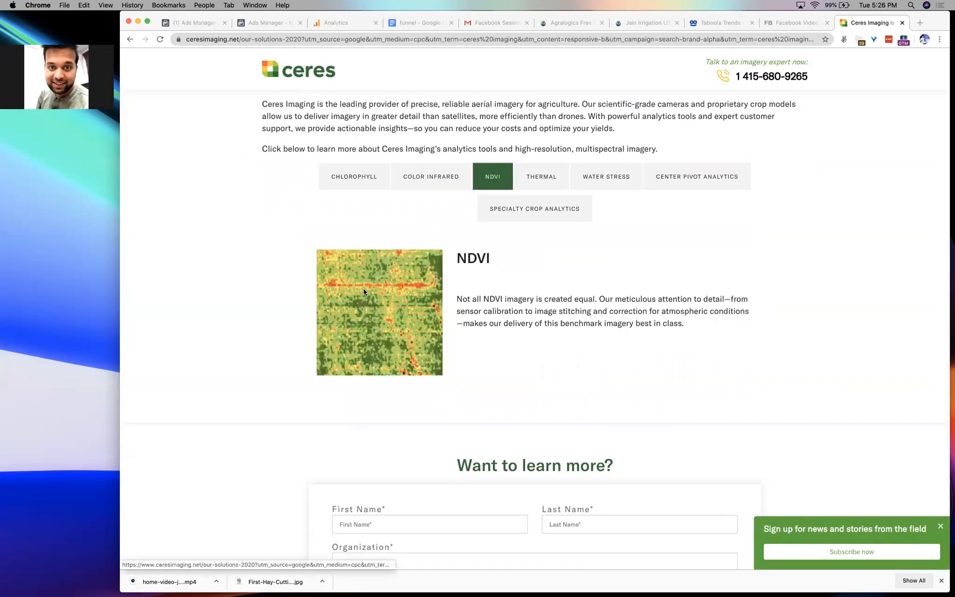
{"action": "scroll", "coordinate": [363, 288], "scroll_direction": "down", "scroll_amount": 2}
{"action": "scroll", "coordinate": [363, 291], "scroll_direction": "down", "scroll_amount": 2}
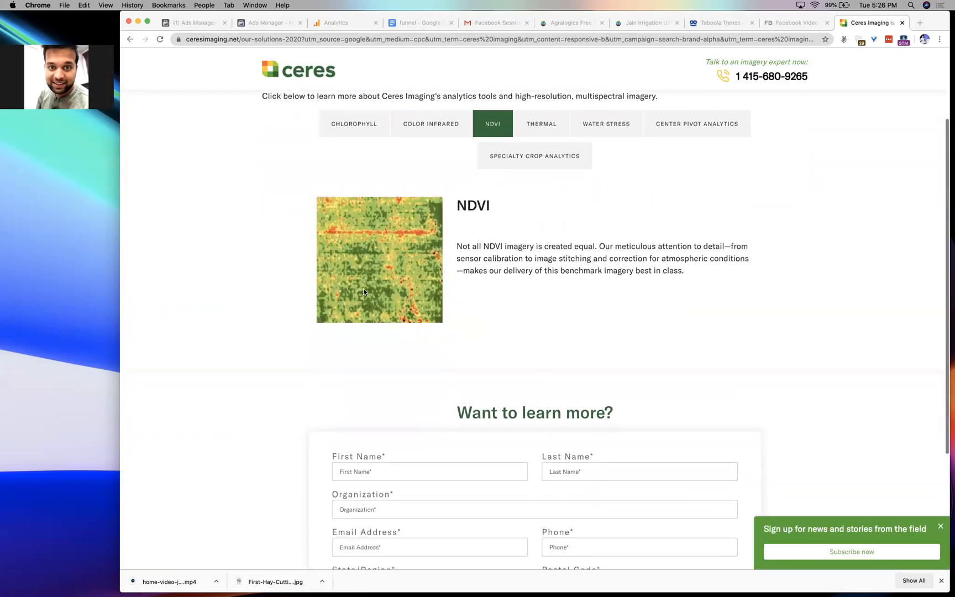
{"action": "scroll", "coordinate": [363, 288], "scroll_direction": "down", "scroll_amount": 2}
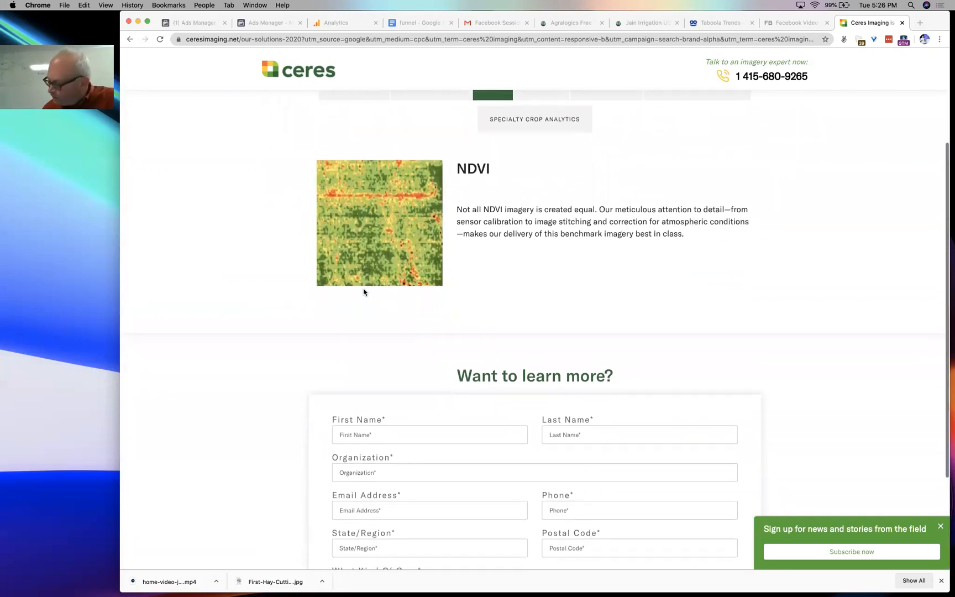
{"action": "scroll", "coordinate": [363, 291], "scroll_direction": "down", "scroll_amount": 3}
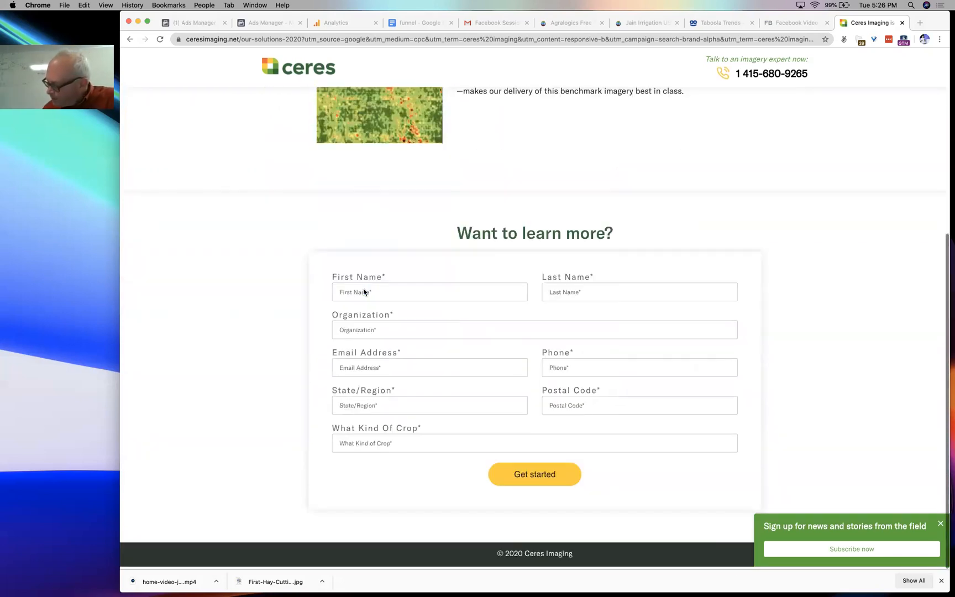
{"action": "scroll", "coordinate": [363, 291], "scroll_direction": "up", "scroll_amount": 6}
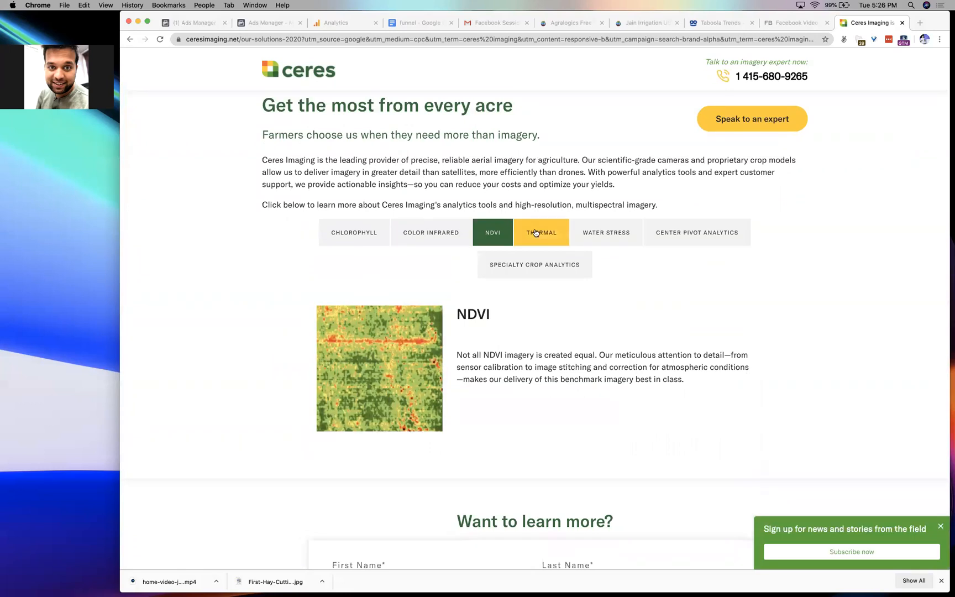
{"action": "left_click", "coordinate": [596, 234]}
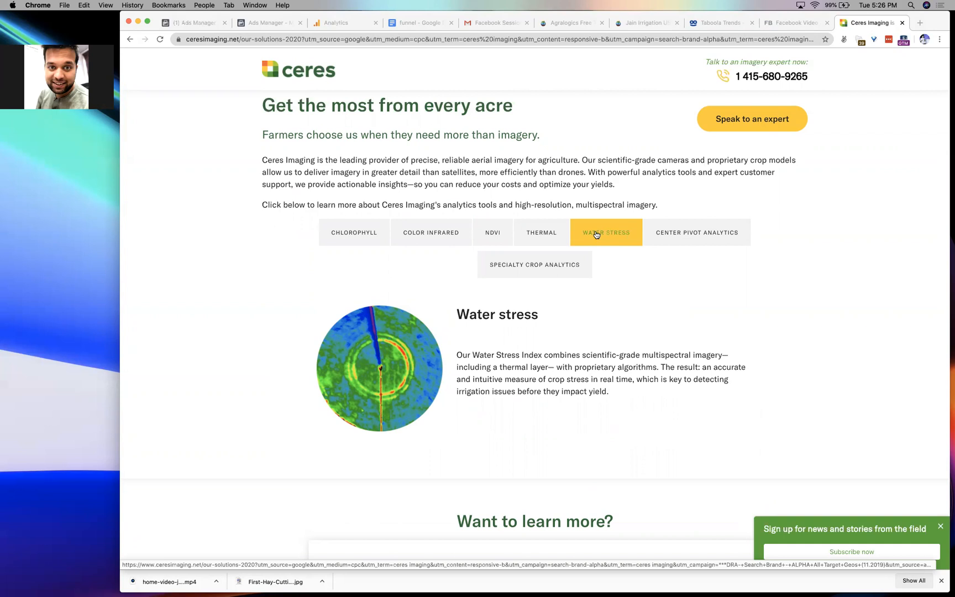
- Return to Ads Manager and replace everything after the first sentence of the copied ad's primary text with "More affordable than drones"
{"action": "left_click", "coordinate": [273, 25]}
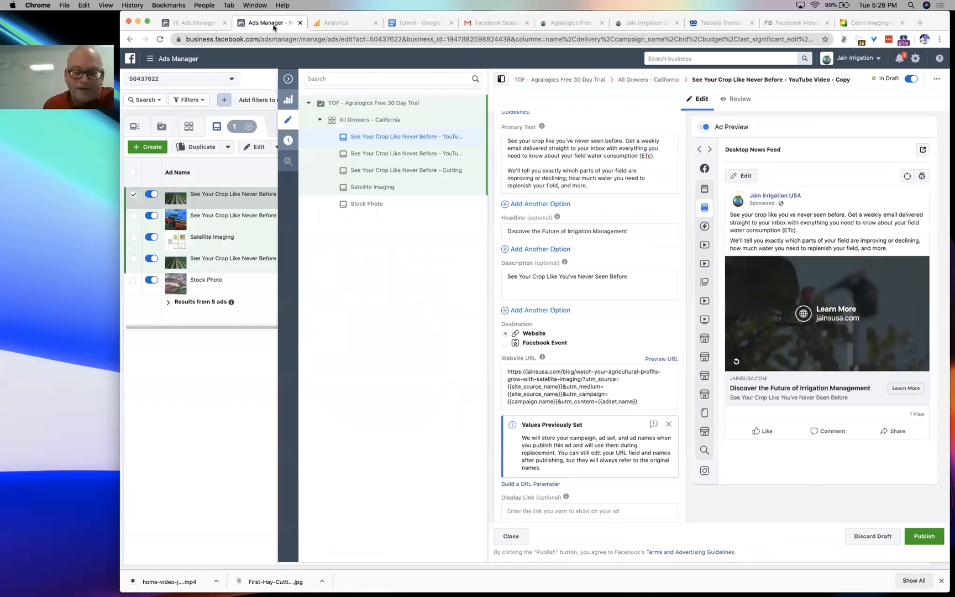
{"action": "left_click", "coordinate": [590, 188]}
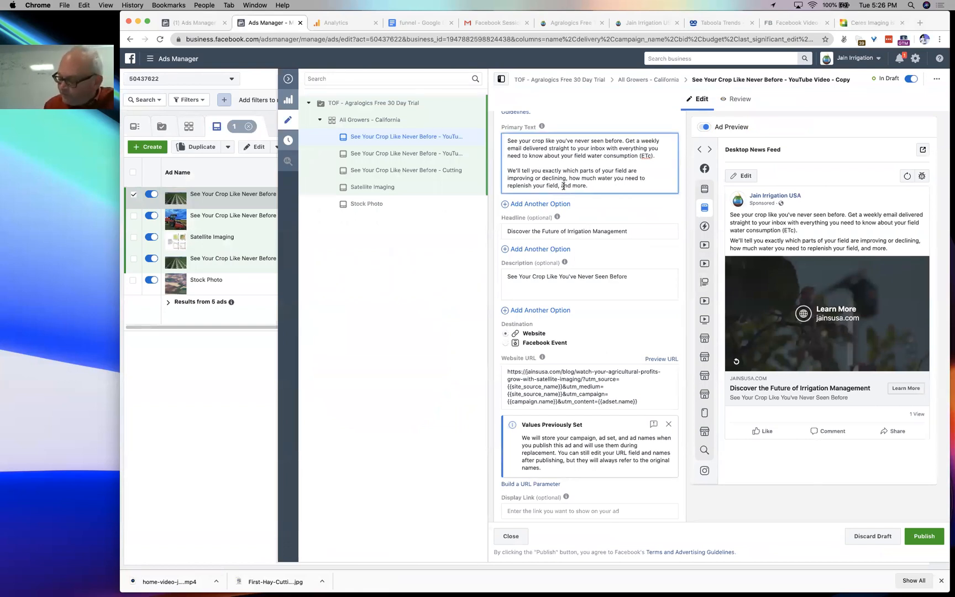
{"action": "left_click_drag", "start_coordinate": [589, 187], "coordinate": [626, 140]}
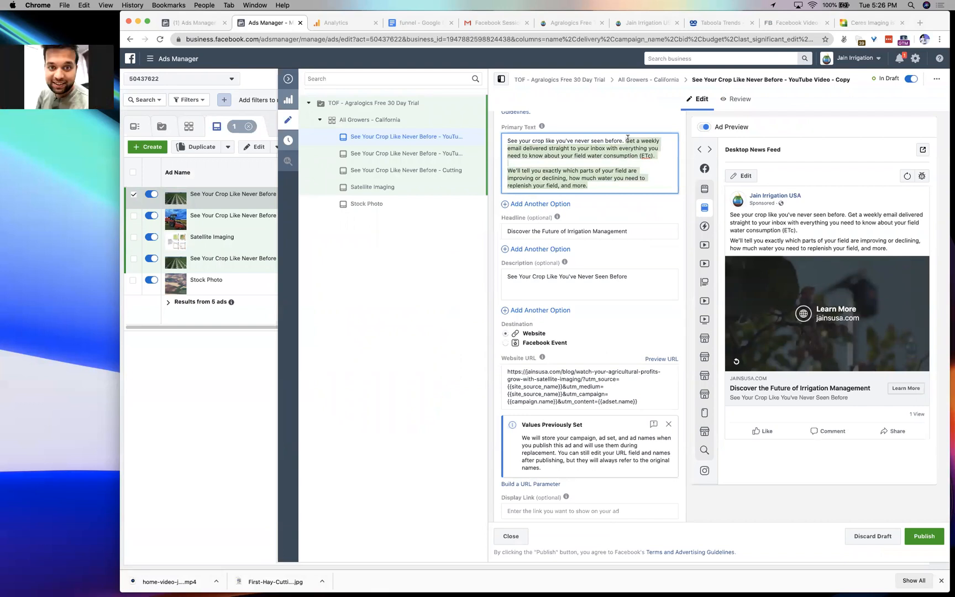
{"action": "left_click", "coordinate": [625, 138]}
{"action": "left_click_drag", "start_coordinate": [625, 138], "coordinate": [587, 185]}
{"action": "type", "text": "More a"}
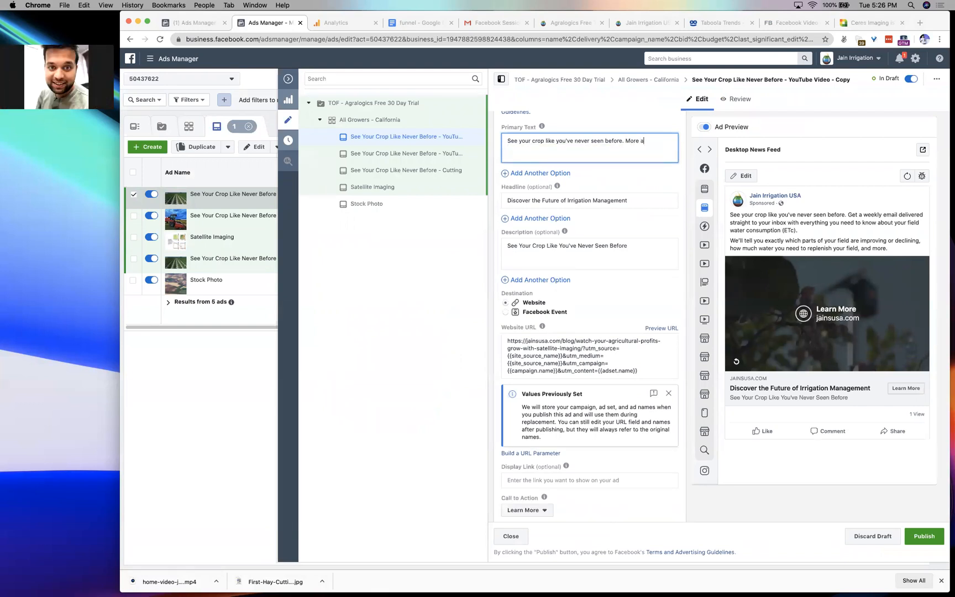
{"action": "type", "text": "ffordable tha"}
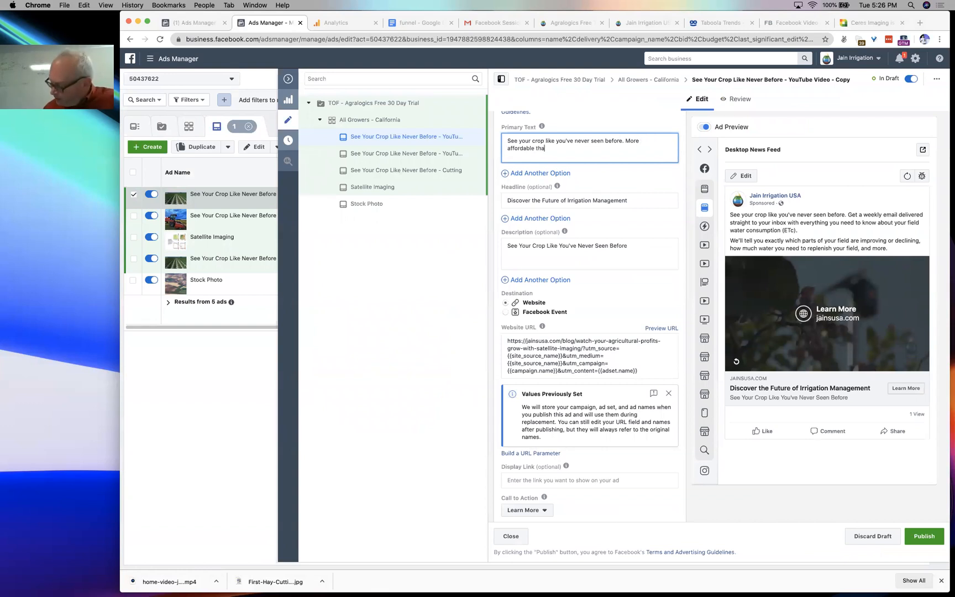
{"action": "type", "text": "n drones"}
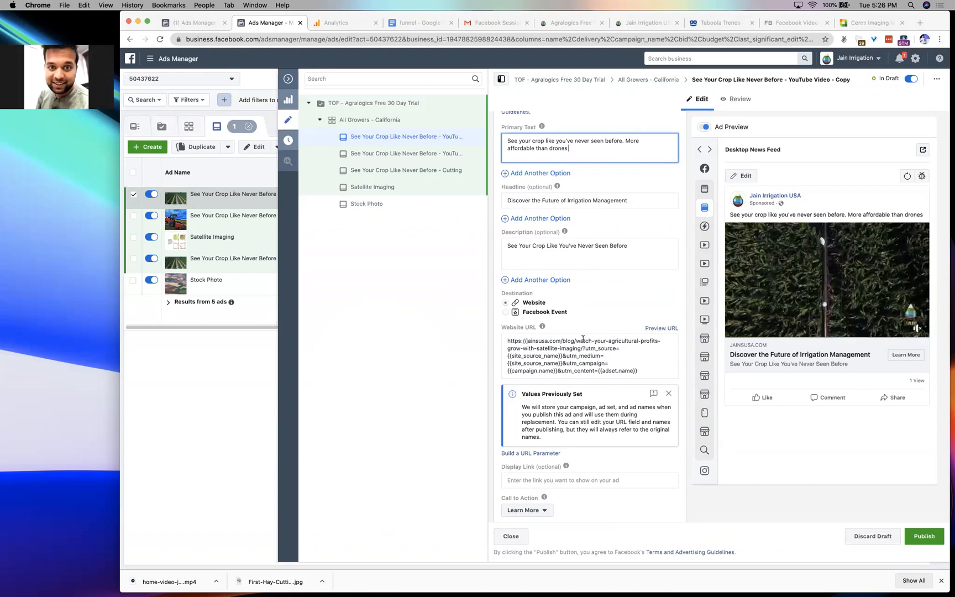
{"action": "left_click", "coordinate": [598, 250]}
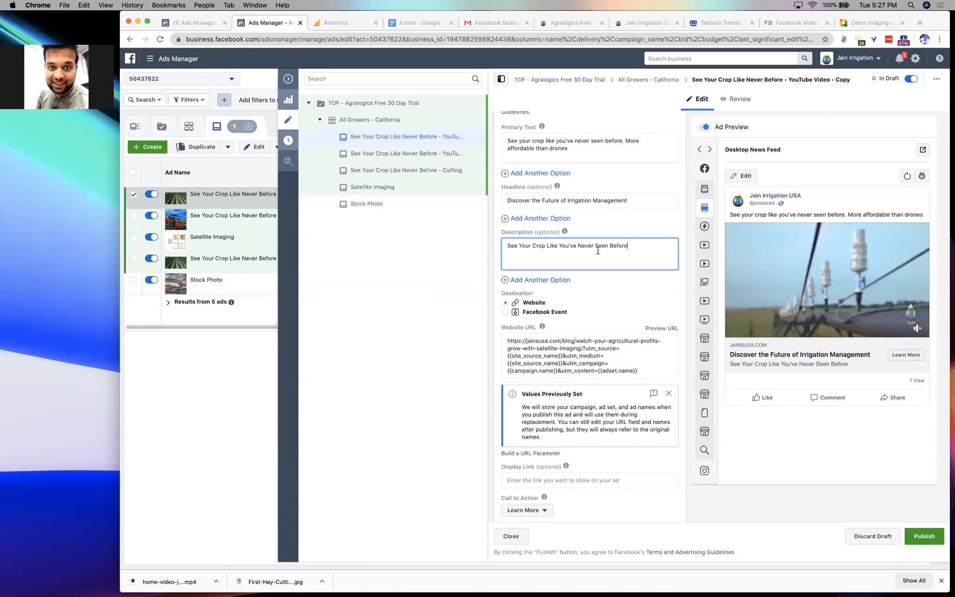
{"action": "scroll", "coordinate": [598, 250], "scroll_direction": "down", "scroll_amount": 1}
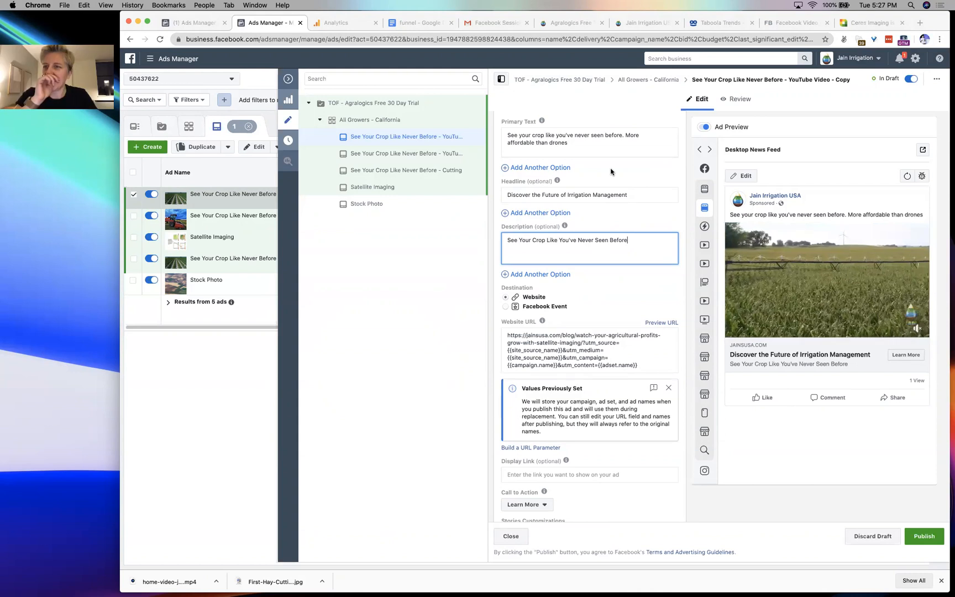
{"action": "left_click", "coordinate": [587, 145]}
{"action": "scroll", "coordinate": [587, 145], "scroll_direction": "down", "scroll_amount": 1}
{"action": "mouse_move", "coordinate": [548, 242]}
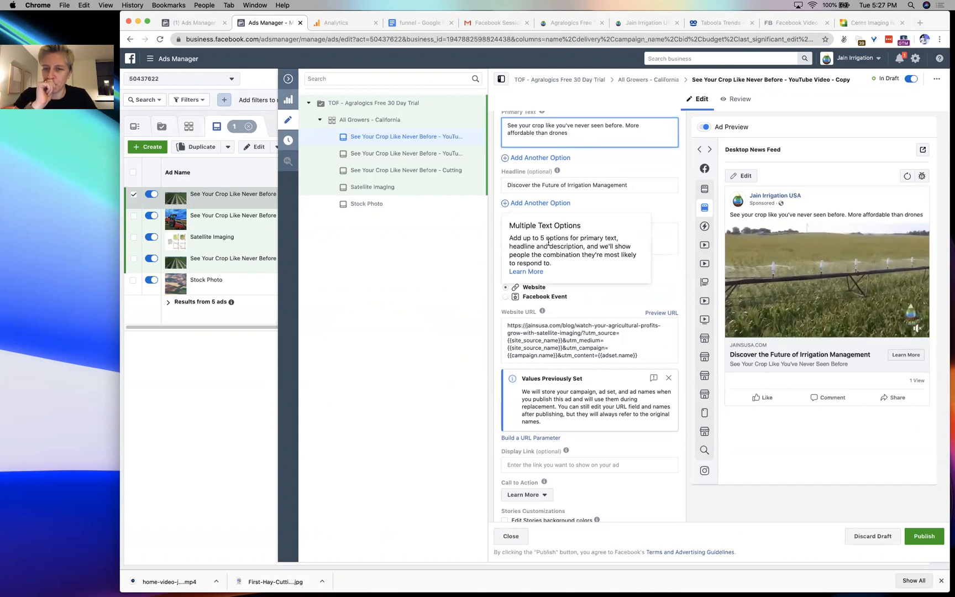
{"action": "left_click", "coordinate": [612, 182]}
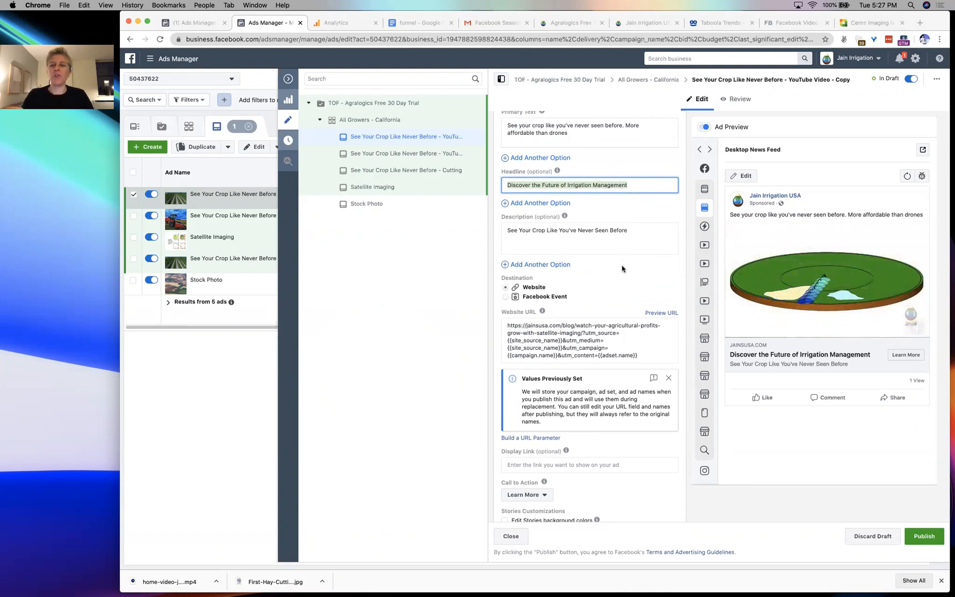
{"action": "scroll", "coordinate": [632, 202], "scroll_direction": "up", "scroll_amount": 1}
{"action": "scroll", "coordinate": [632, 203], "scroll_direction": "up", "scroll_amount": 1}
{"action": "left_click", "coordinate": [625, 186]}
{"action": "type", "text": "asdfasdfsff"}
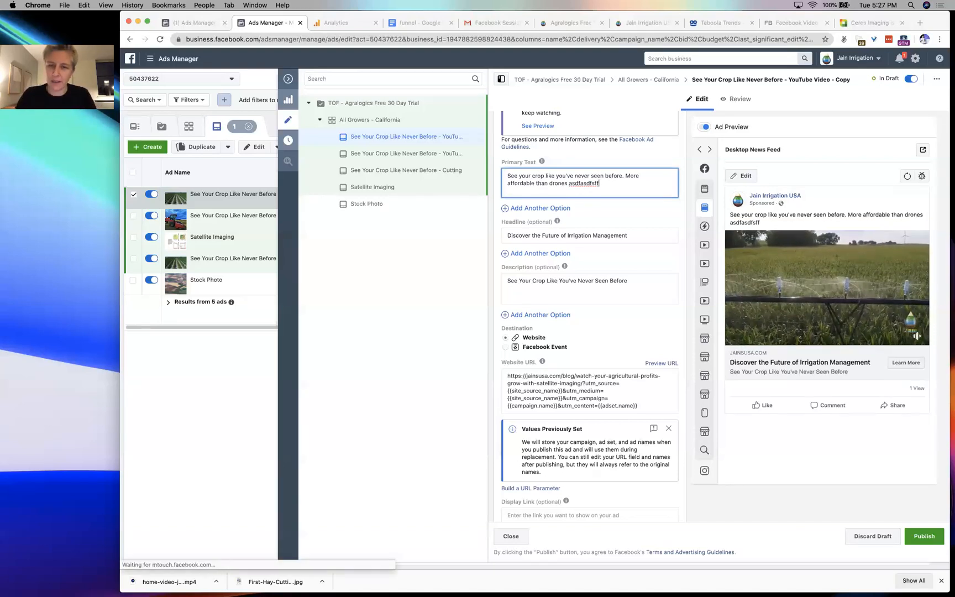
{"action": "key", "text": "alt+BackSpace"}
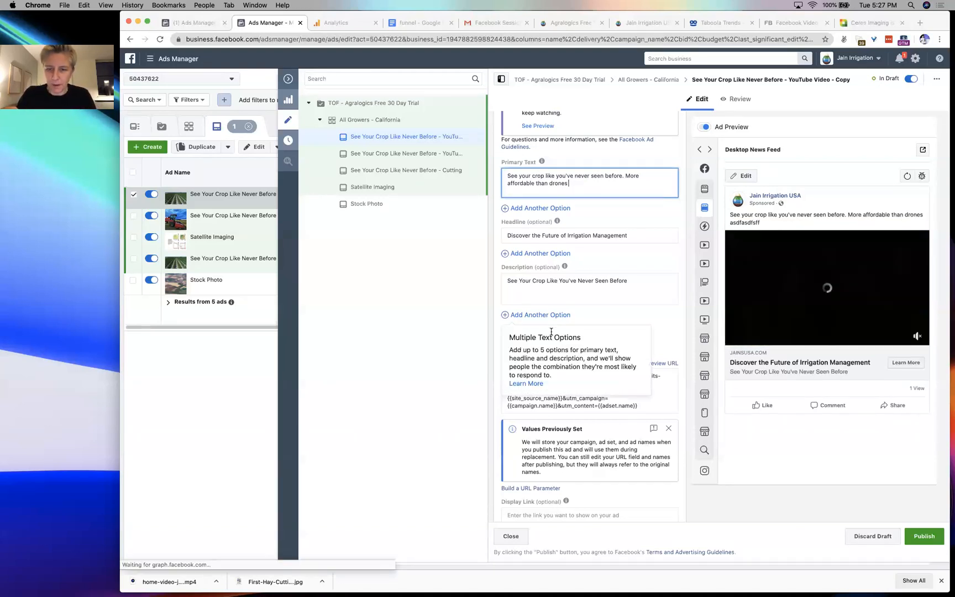
- Replace the copied ad's headline with "High Yields Year After"
{"action": "triple_click", "coordinate": [549, 237]}
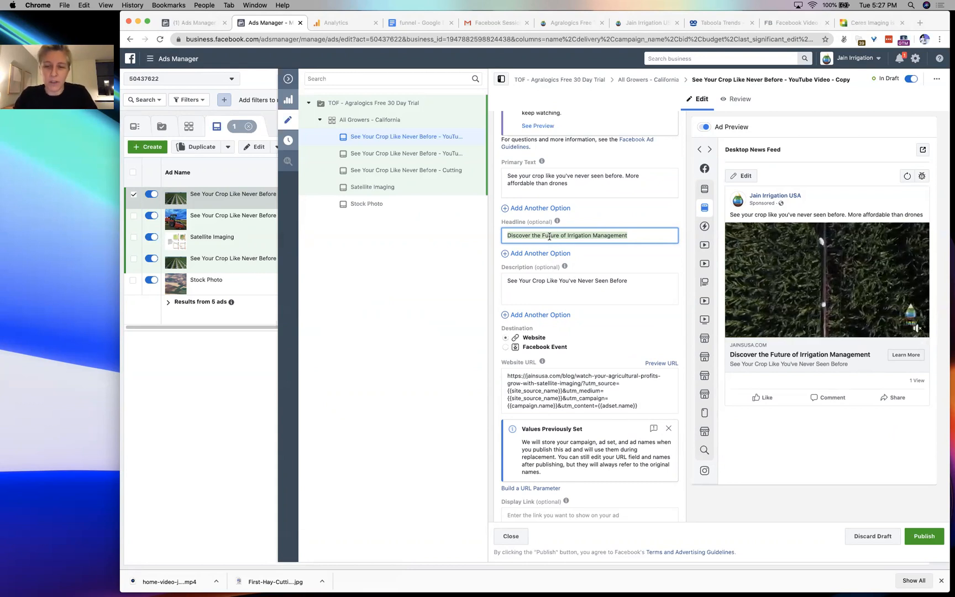
{"action": "type", "text": "Protect"}
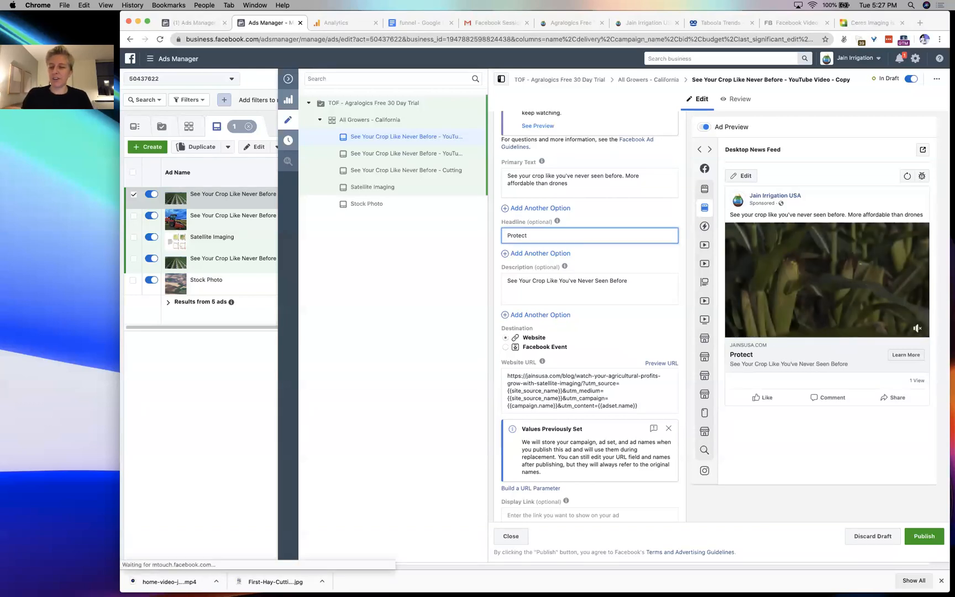
{"action": "key", "text": "super+a"}
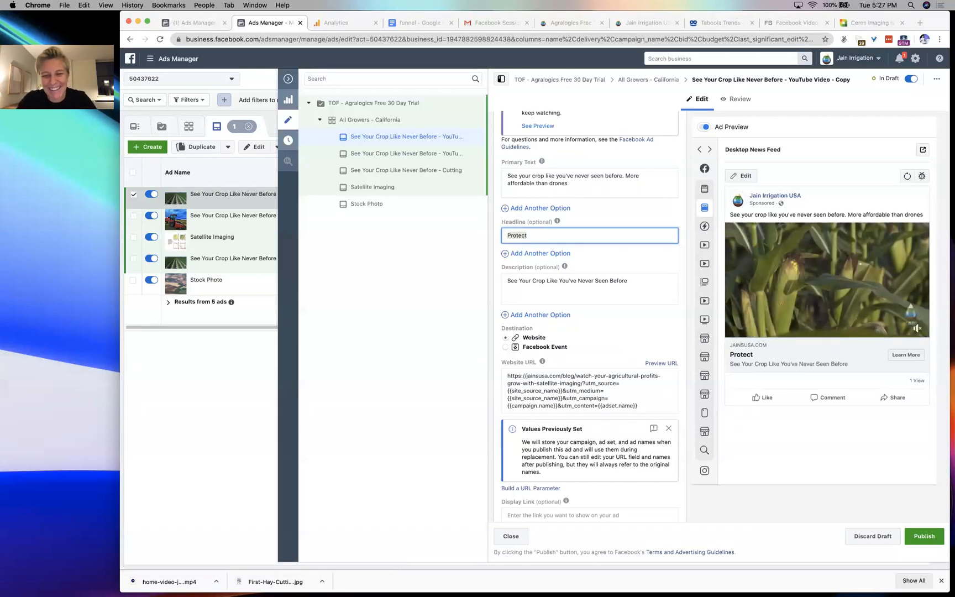
{"action": "key", "text": "Right"}
{"action": "key", "text": "super+a"}
{"action": "type", "text": "High Yield"}
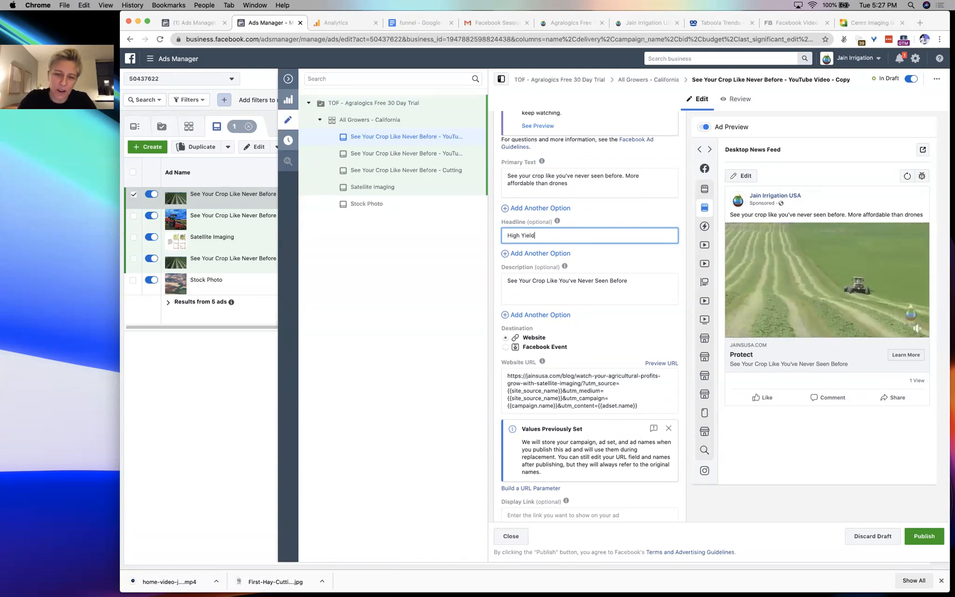
{"action": "type", "text": "s Year After"}
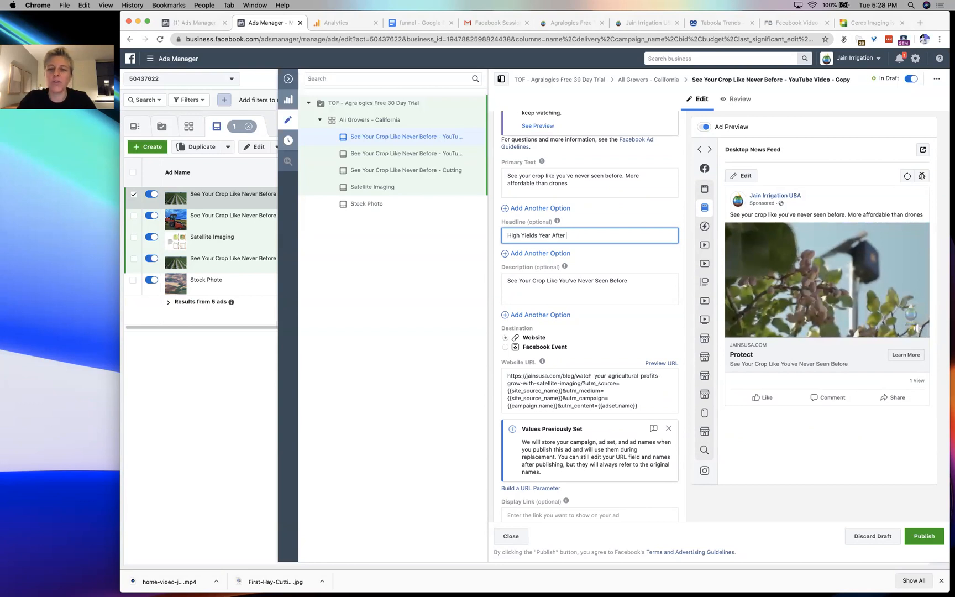
- Look over the copied ad's description, headline and video placement settings
{"action": "left_click", "coordinate": [660, 283]}
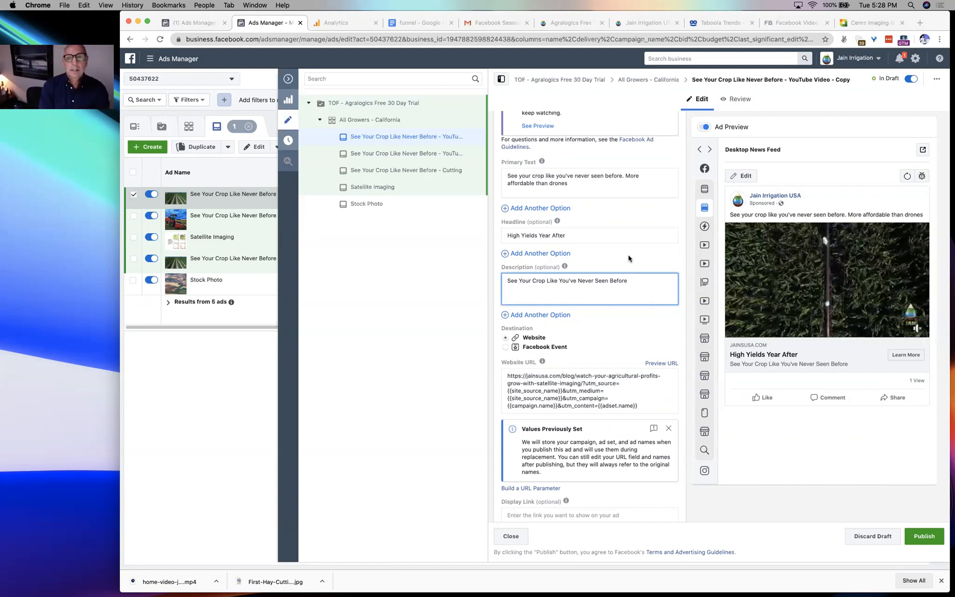
{"action": "left_click", "coordinate": [619, 236]}
{"action": "key", "text": "super+a"}
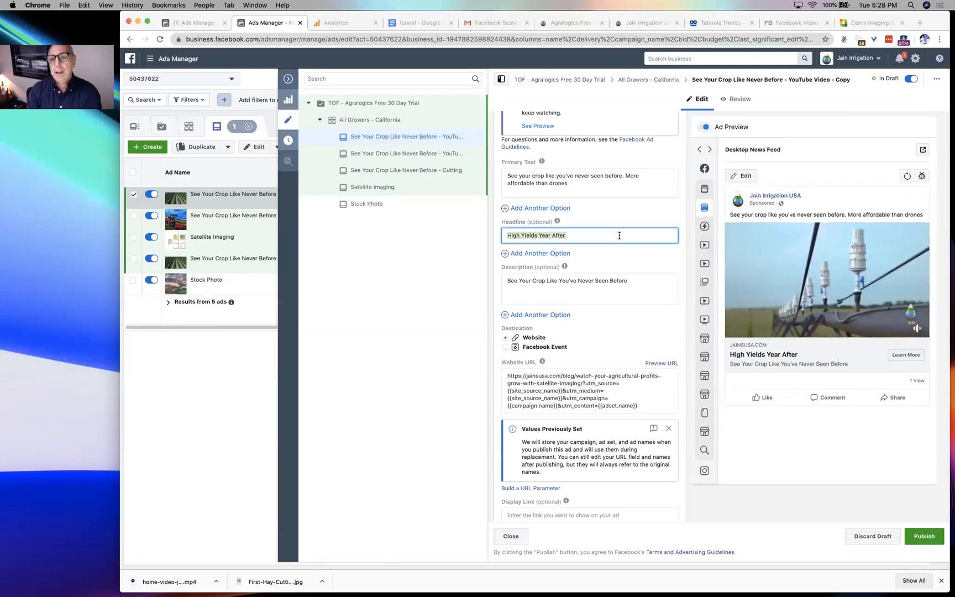
{"action": "scroll", "coordinate": [619, 235], "scroll_direction": "up", "scroll_amount": 10}
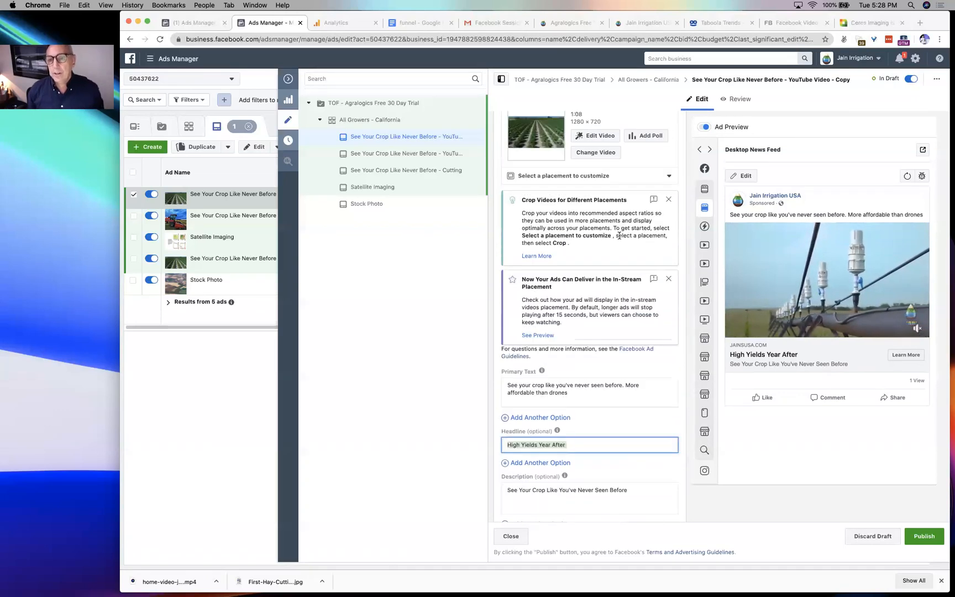
- Replace the copied ad's primary text with "Make sure the investment in your farm is safe for the next generation."
{"action": "scroll", "coordinate": [619, 238], "scroll_direction": "up", "scroll_amount": 5}
{"action": "scroll", "coordinate": [618, 235], "scroll_direction": "down", "scroll_amount": 4}
{"action": "scroll", "coordinate": [619, 235], "scroll_direction": "down", "scroll_amount": 5}
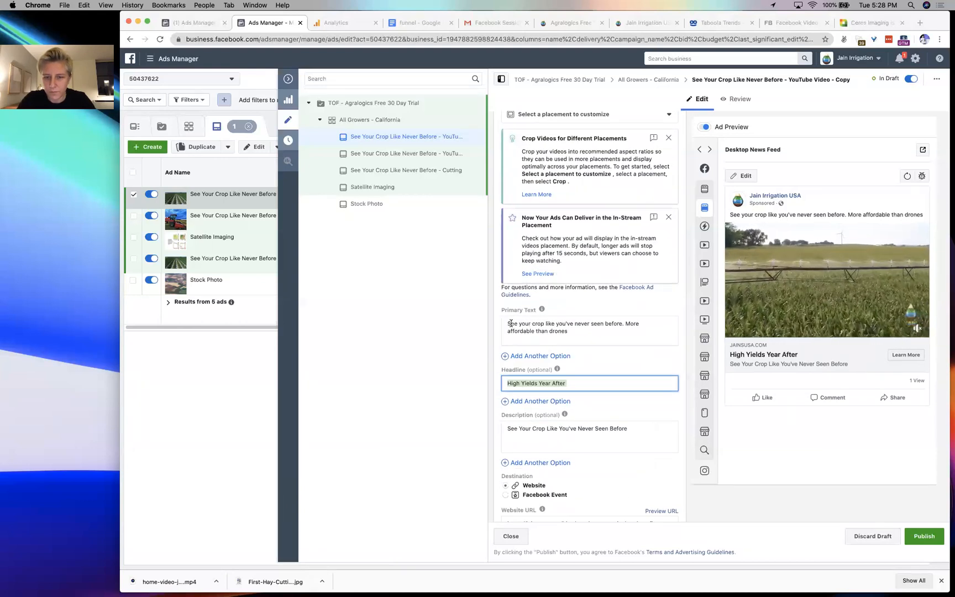
{"action": "triple_click", "coordinate": [598, 324]}
{"action": "type", "text": "Make sure y"}
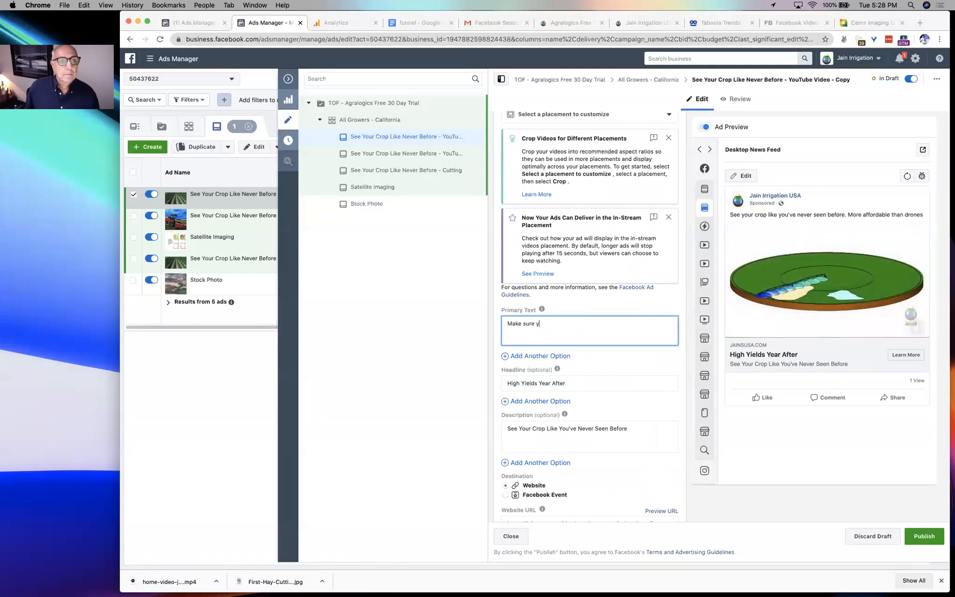
{"action": "type", "text": "o investment in yo"}
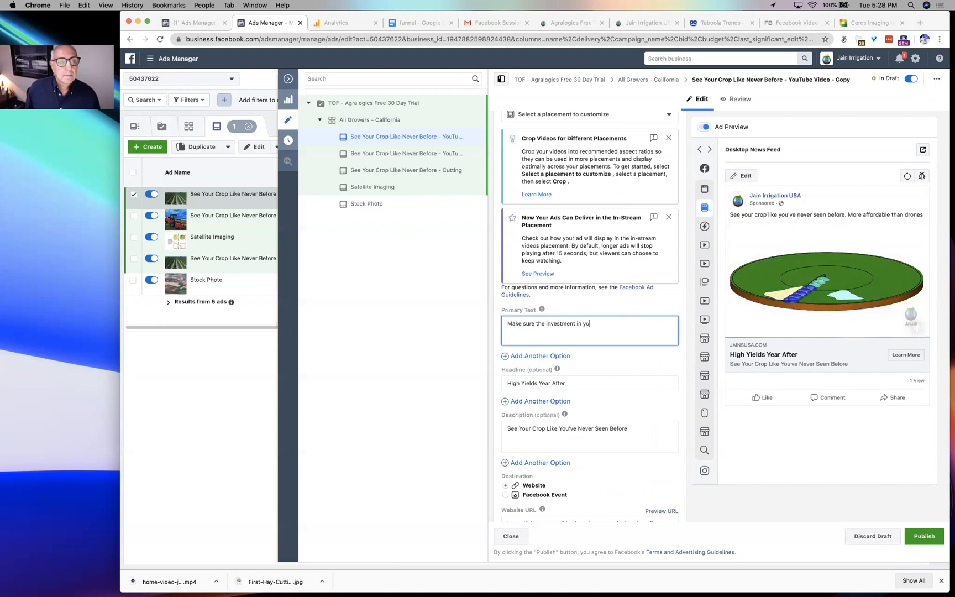
{"action": "type", "text": "ur farm is safe "}
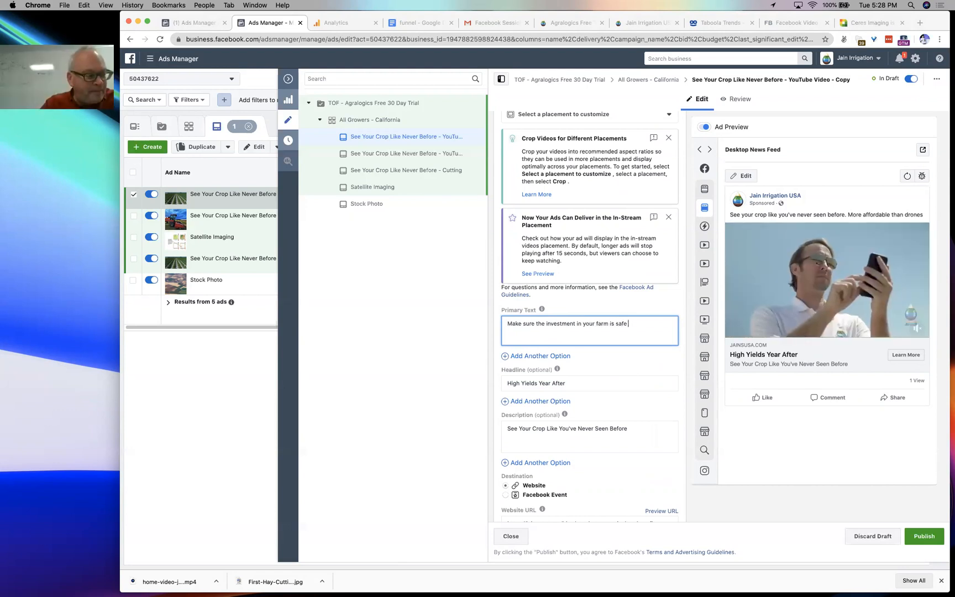
{"action": "type", "text": "for the n"}
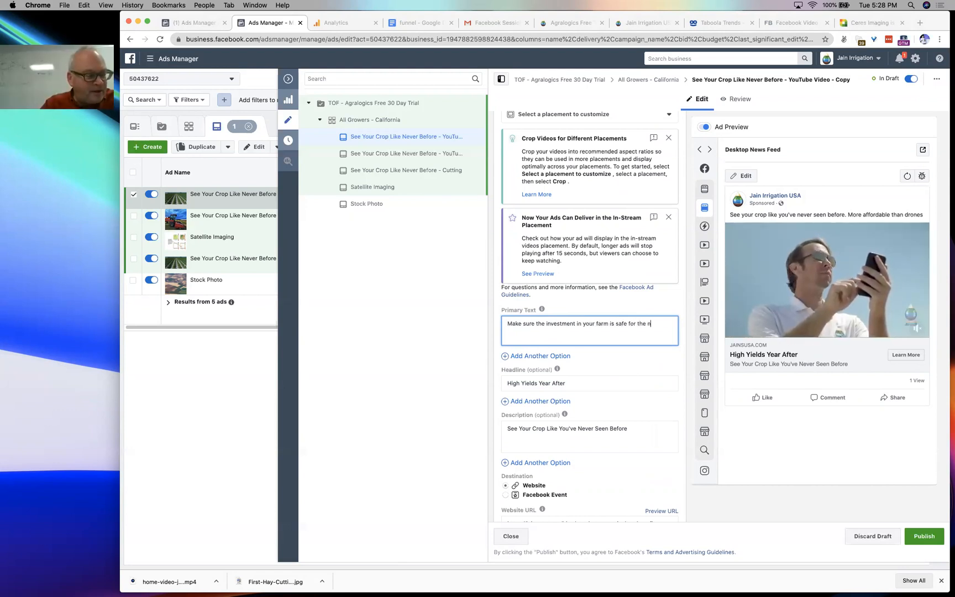
{"action": "type", "text": "ext generation."}
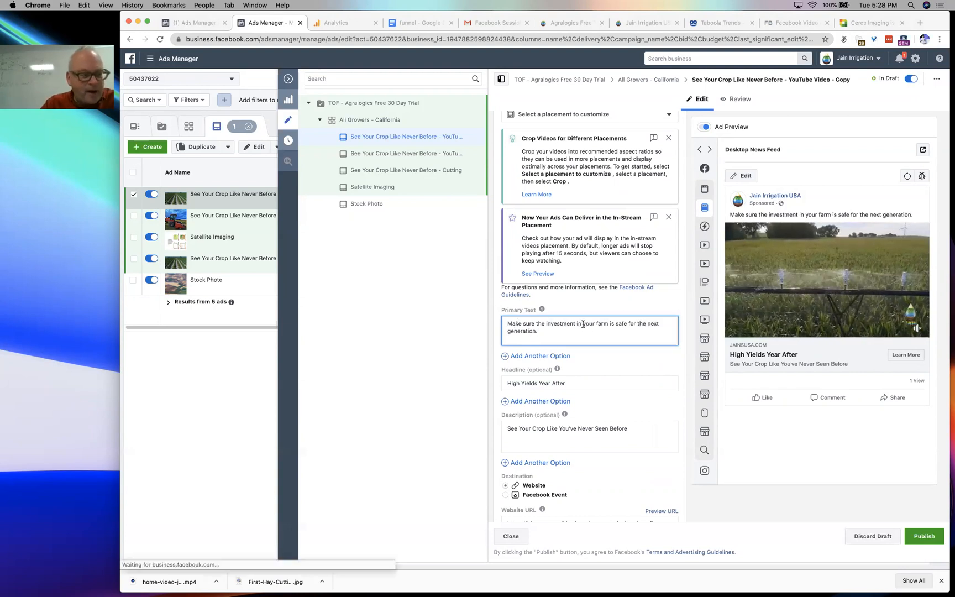
- Insert the sentence "Protect your crop year after year." at the start of the primary text
{"action": "double_click", "coordinate": [539, 323]}
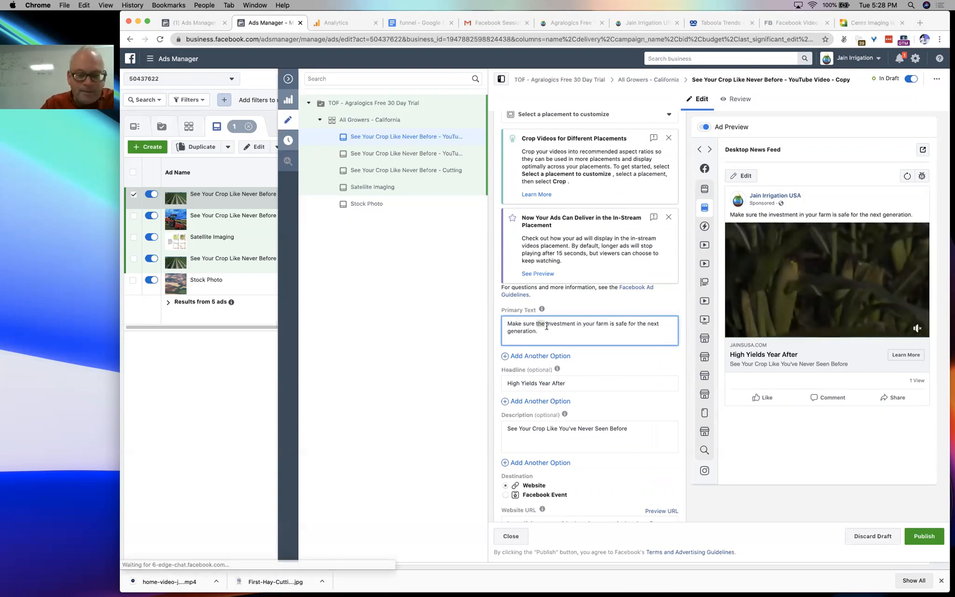
{"action": "left_click", "coordinate": [592, 332]}
{"action": "scroll", "coordinate": [591, 332], "scroll_direction": "down", "scroll_amount": 4}
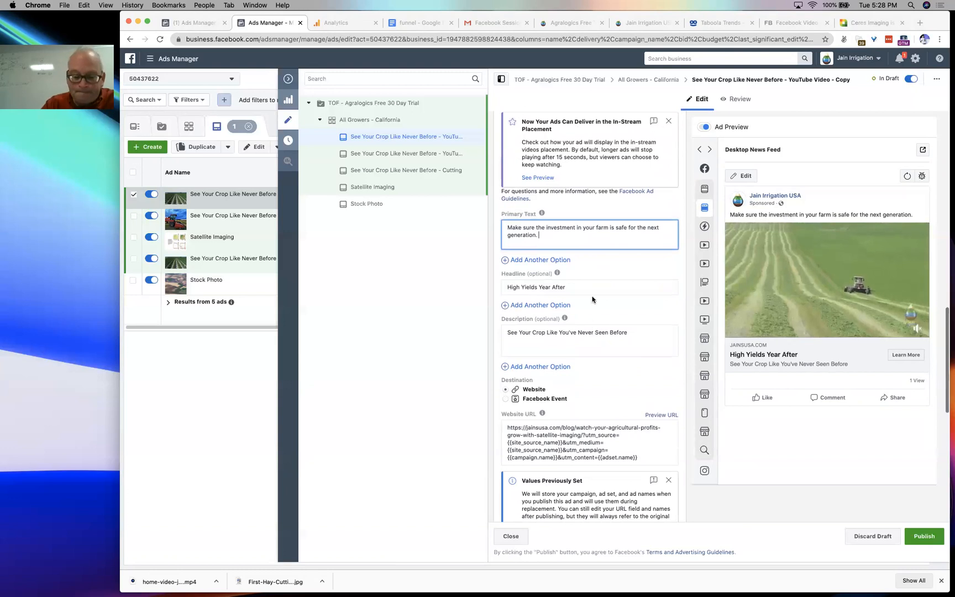
{"action": "scroll", "coordinate": [575, 217], "scroll_direction": "up", "scroll_amount": 3}
{"action": "scroll", "coordinate": [575, 217], "scroll_direction": "up", "scroll_amount": 1}
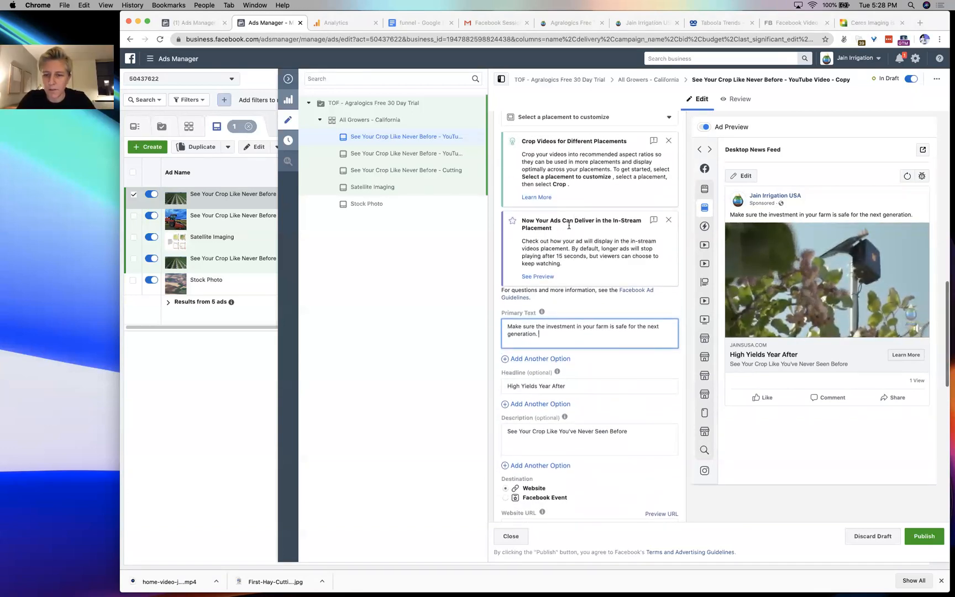
{"action": "left_click", "coordinate": [507, 326]}
{"action": "type", "text": "Protec"}
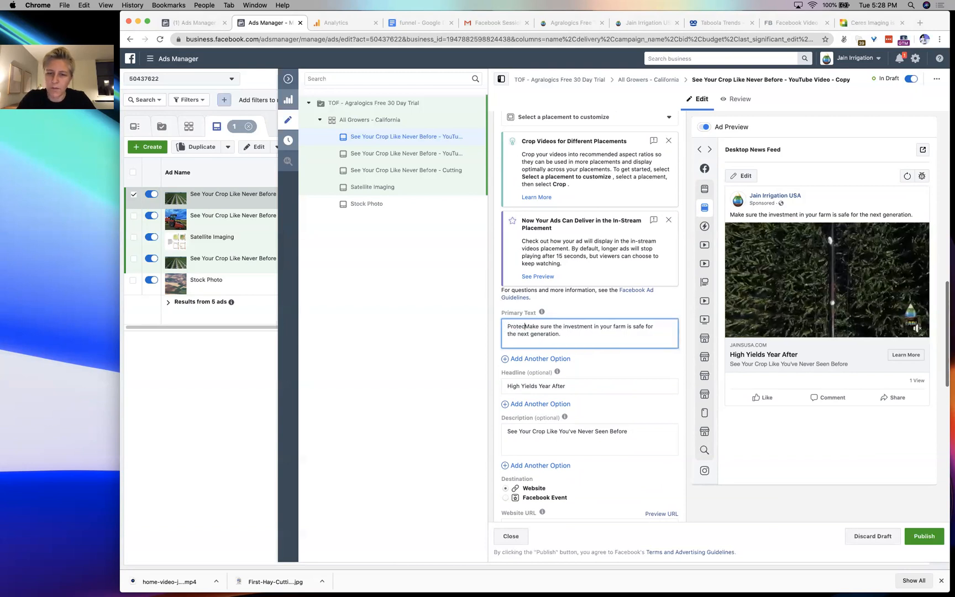
{"action": "type", "text": "t your crop year after year."}
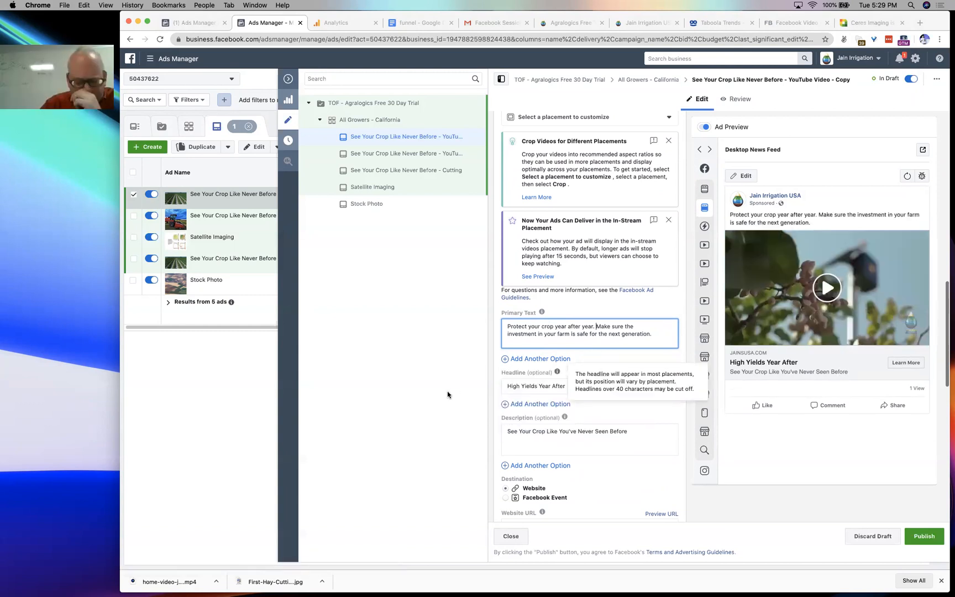
- Replace the copied ad's headline with "Hand Your Farm Down"
{"action": "scroll", "coordinate": [553, 381], "scroll_direction": "down", "scroll_amount": 2}
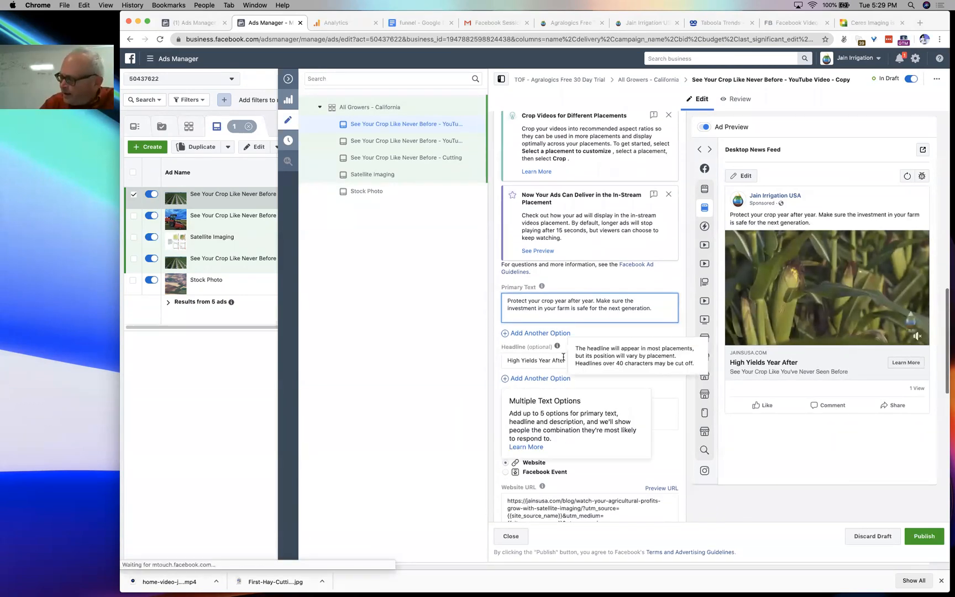
{"action": "left_click", "coordinate": [553, 360]}
{"action": "type", "text": "Hand Your"}
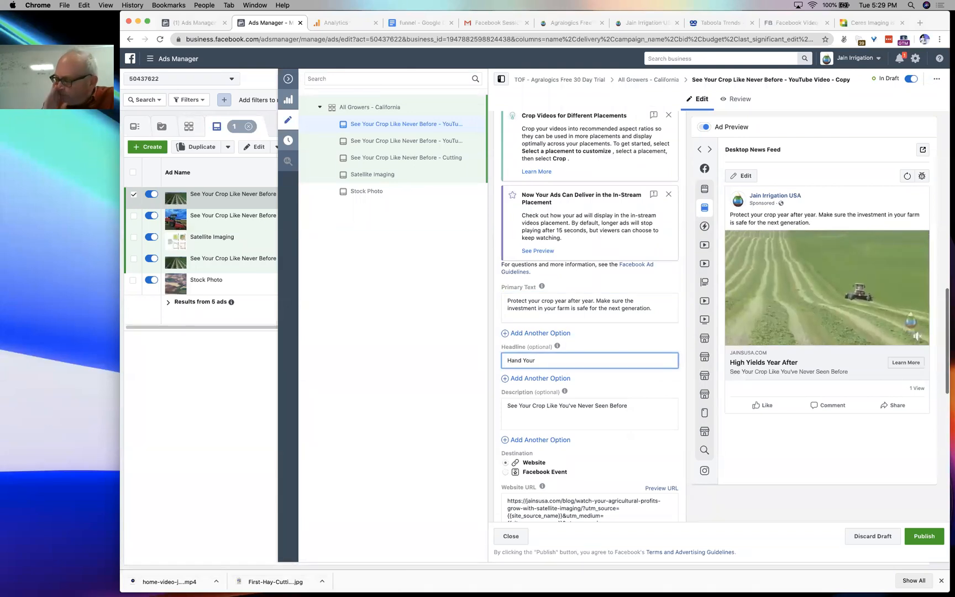
{"action": "type", "text": " Farm Down"}
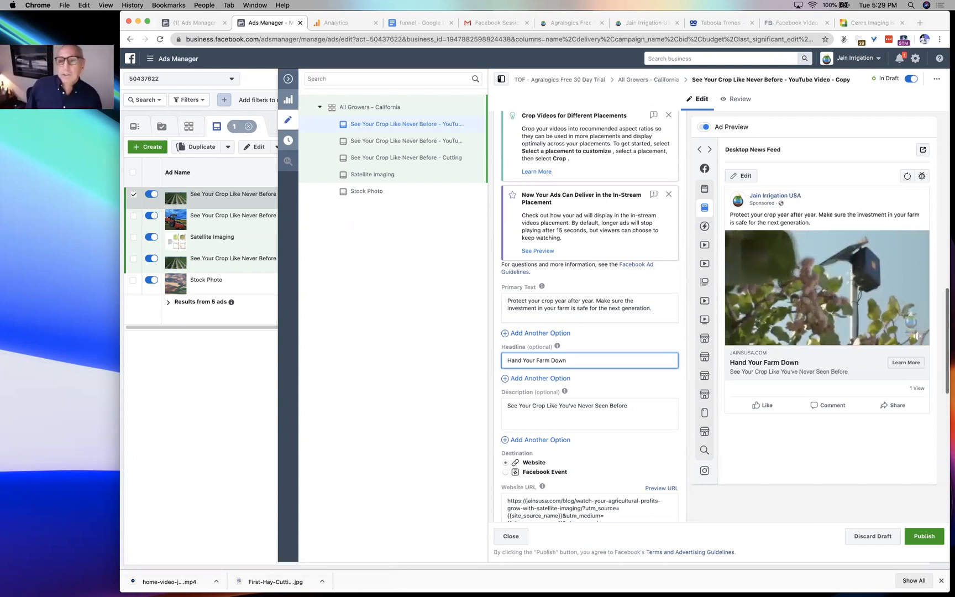
- Set the copied ad's headline to "Protect Your Farm For the Next Generation"
{"action": "key", "text": "super+a"}
{"action": "type", "text": "Protect Your F"}
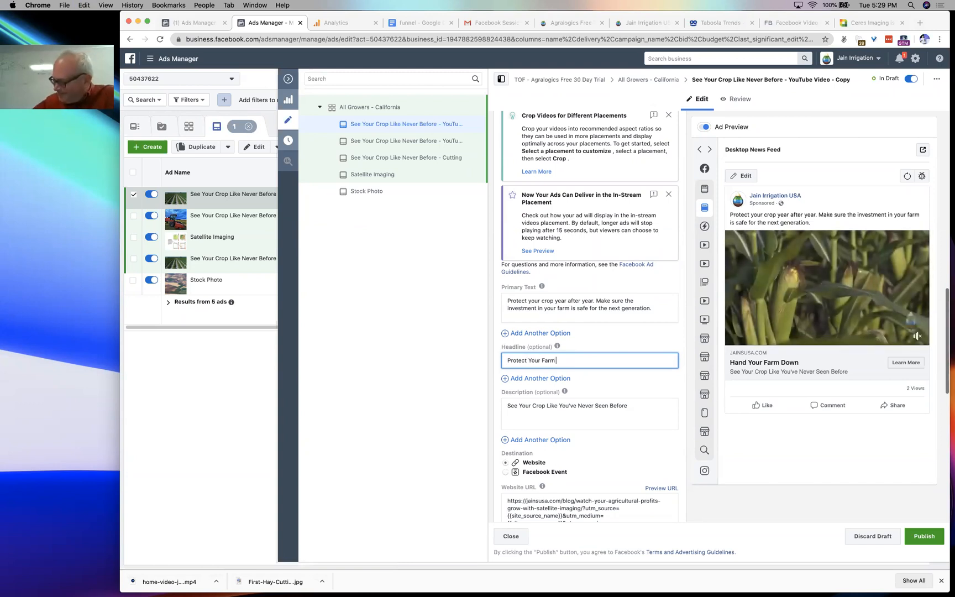
{"action": "type", "text": "arm For the Next Ge"}
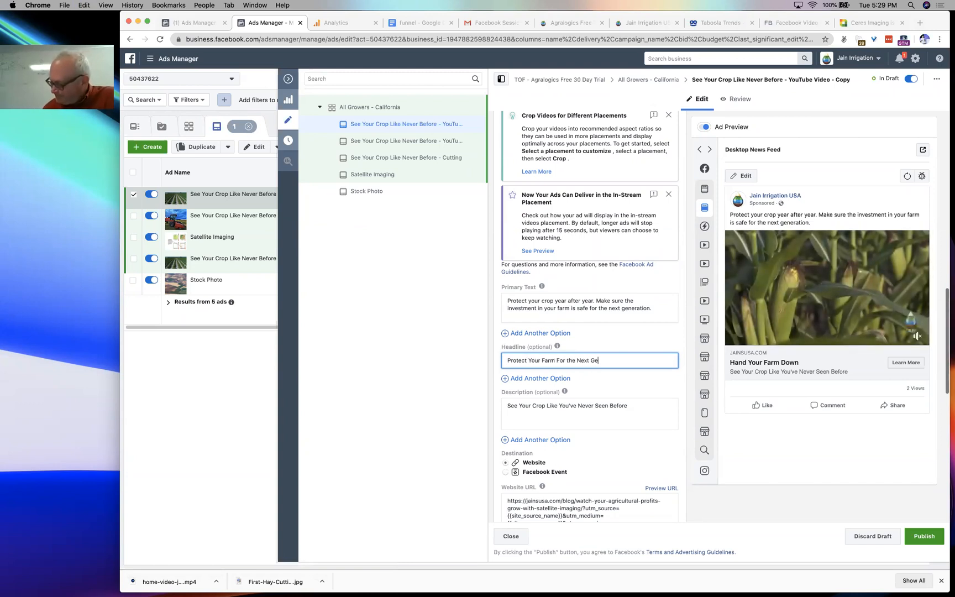
{"action": "type", "text": "neration"}
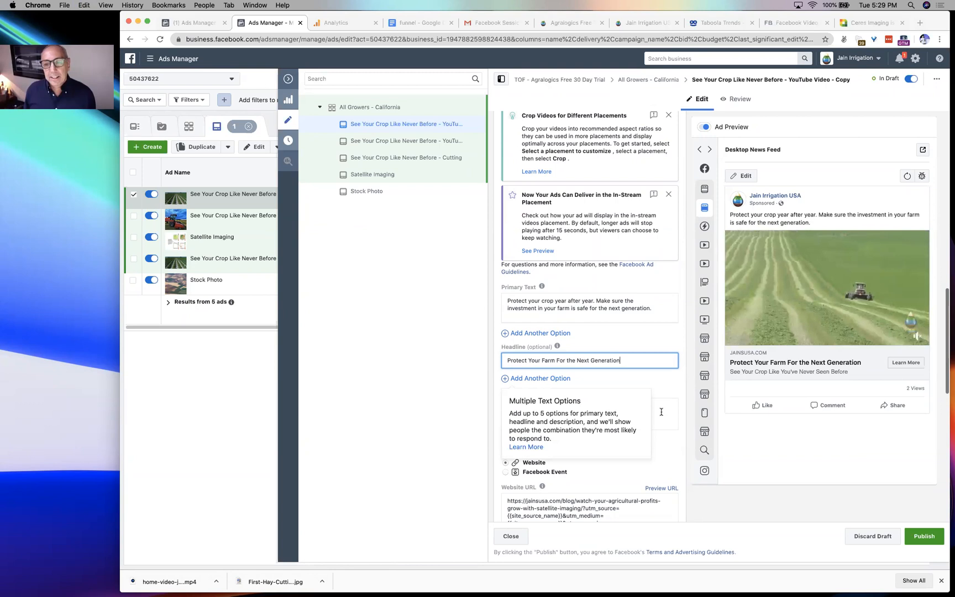
- Replace the copied ad's description with "Keep your investment safe with irrigation technology."
{"action": "left_click", "coordinate": [660, 411]}
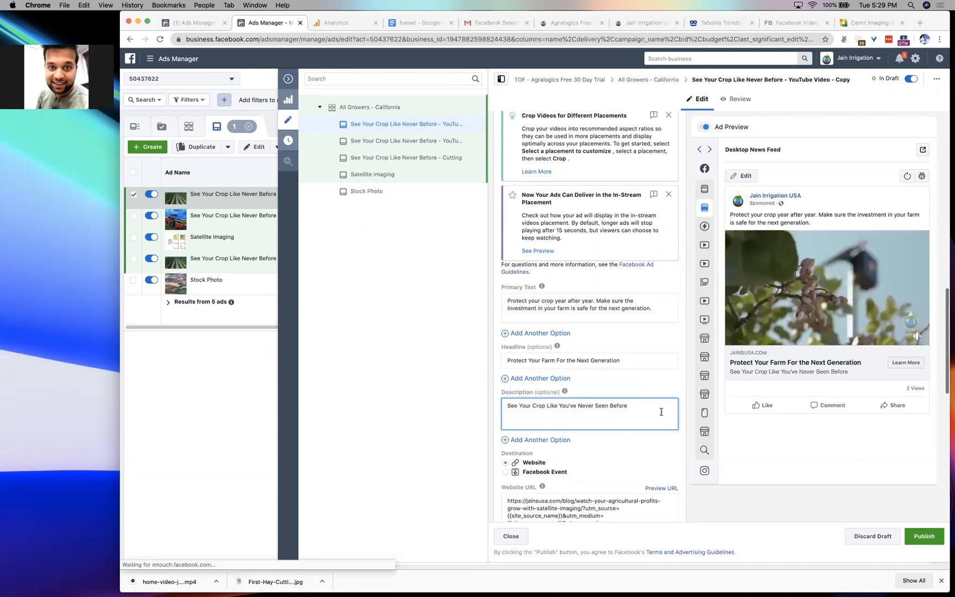
{"action": "key", "text": "super+a"}
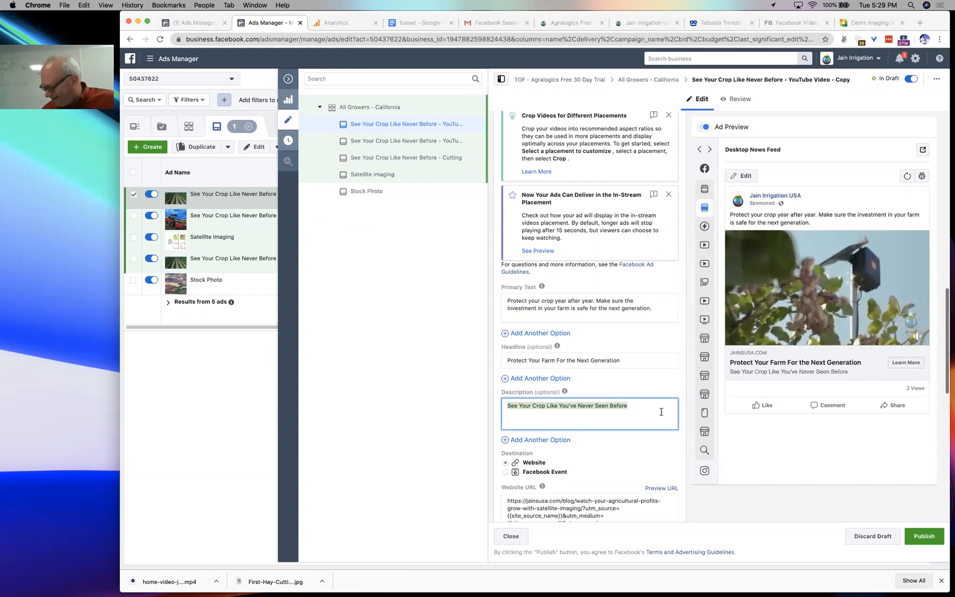
{"action": "type", "text": "Keep "}
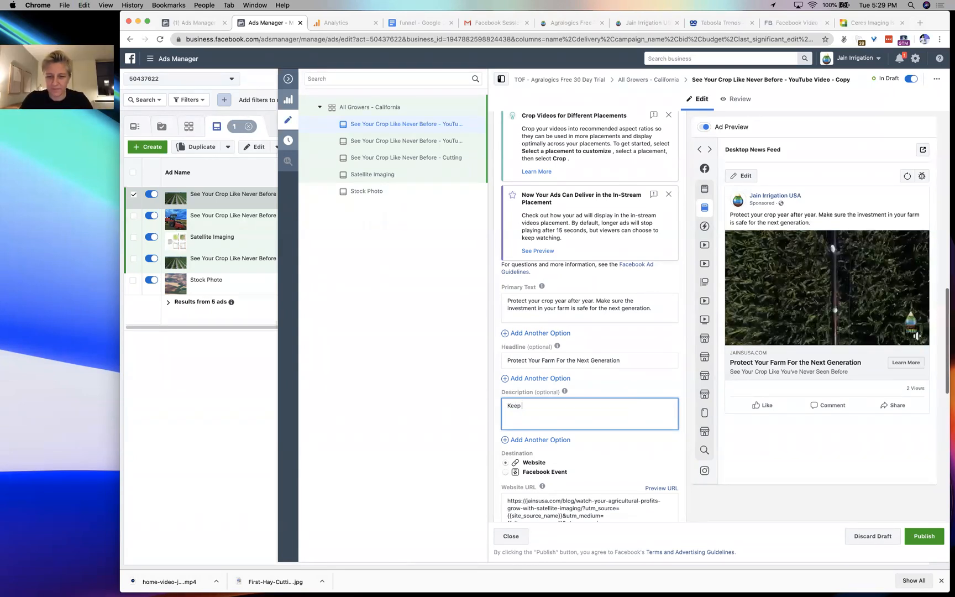
{"action": "type", "text": "your investme"}
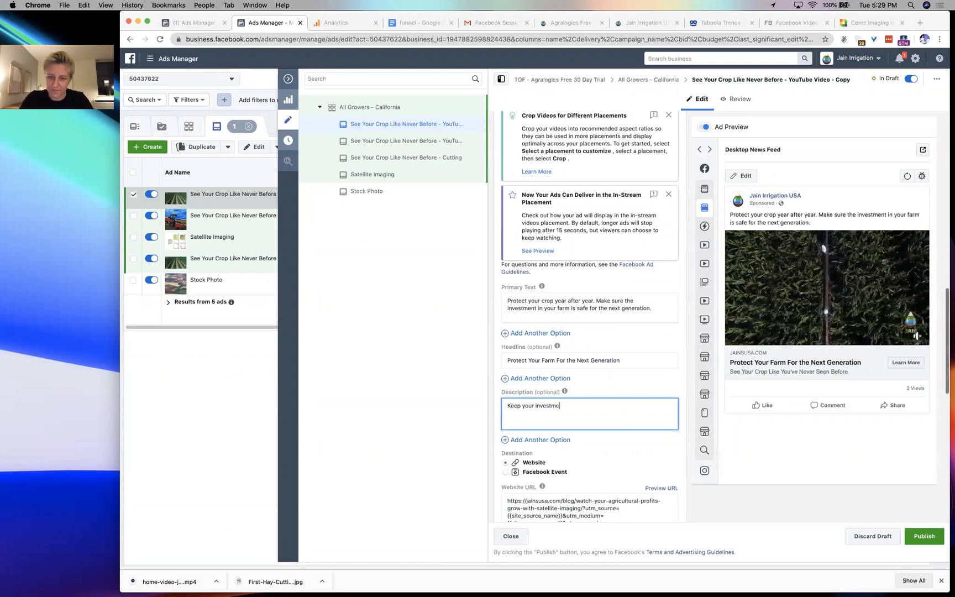
{"action": "type", "text": "nt safe with "}
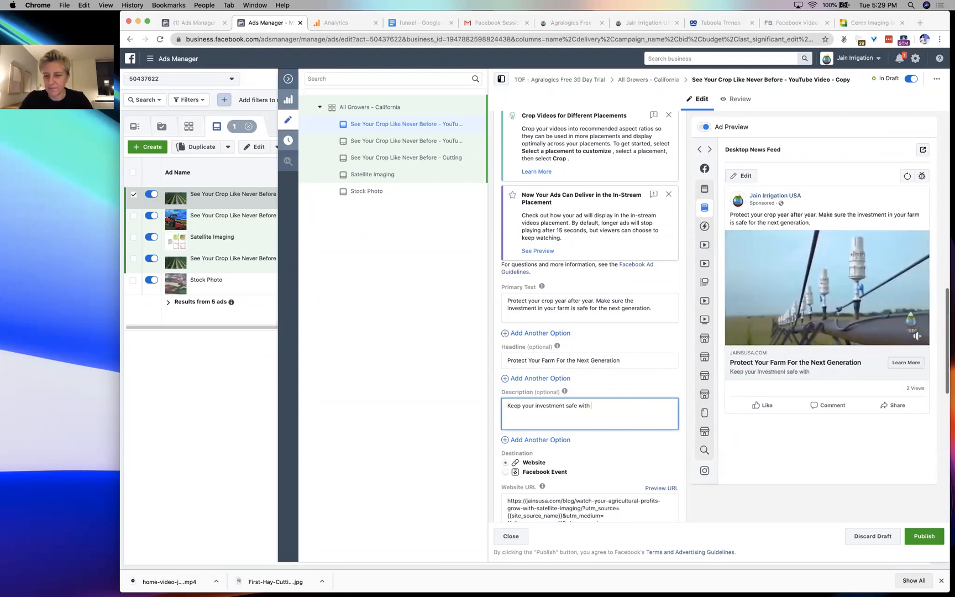
{"action": "type", "text": "irrigation te"}
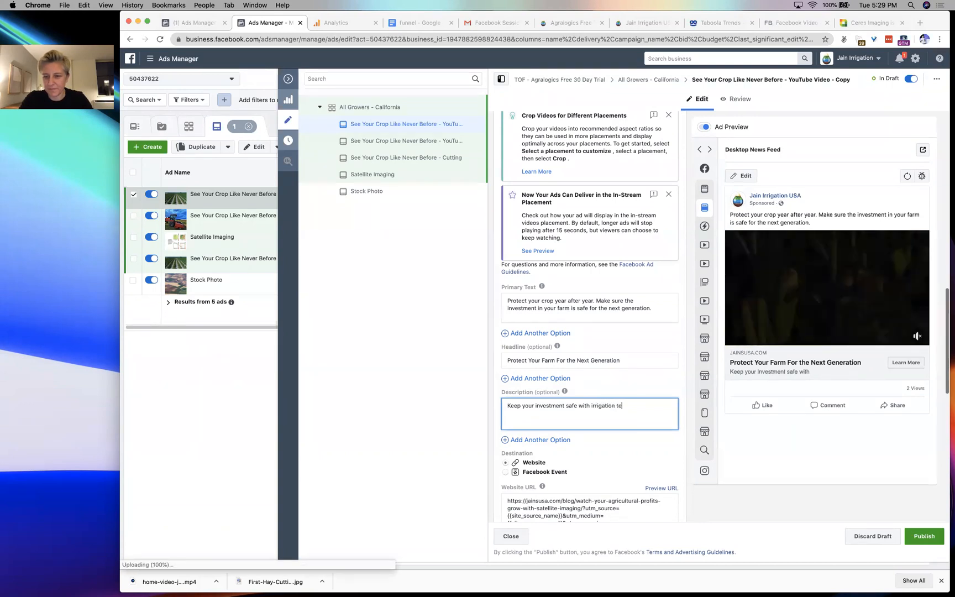
{"action": "type", "text": "chnology."}
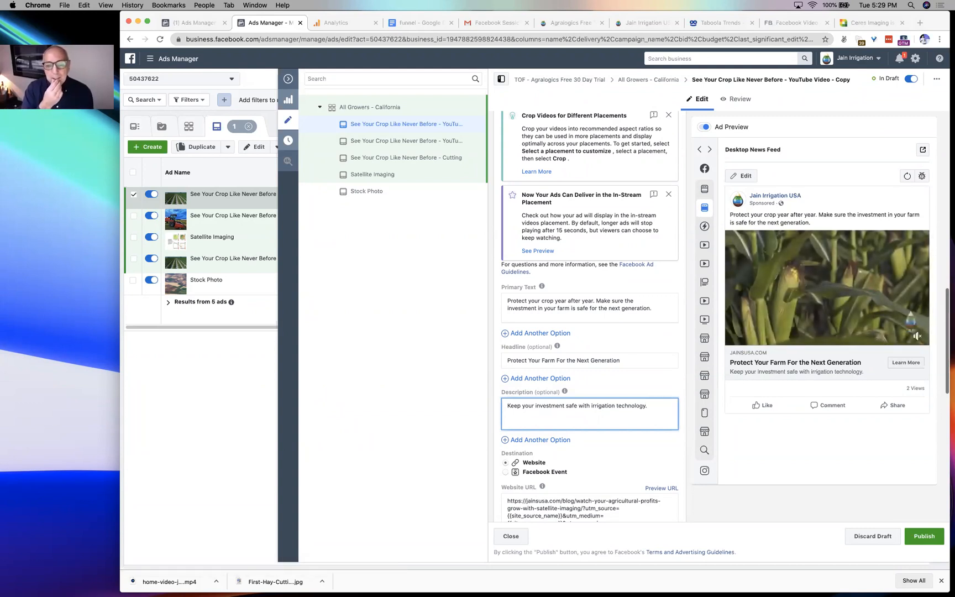
- Add a second paragraph to the primary text, after a blank line, reading "Agralogics costs less than drone imagery"
{"action": "left_click", "coordinate": [656, 320]}
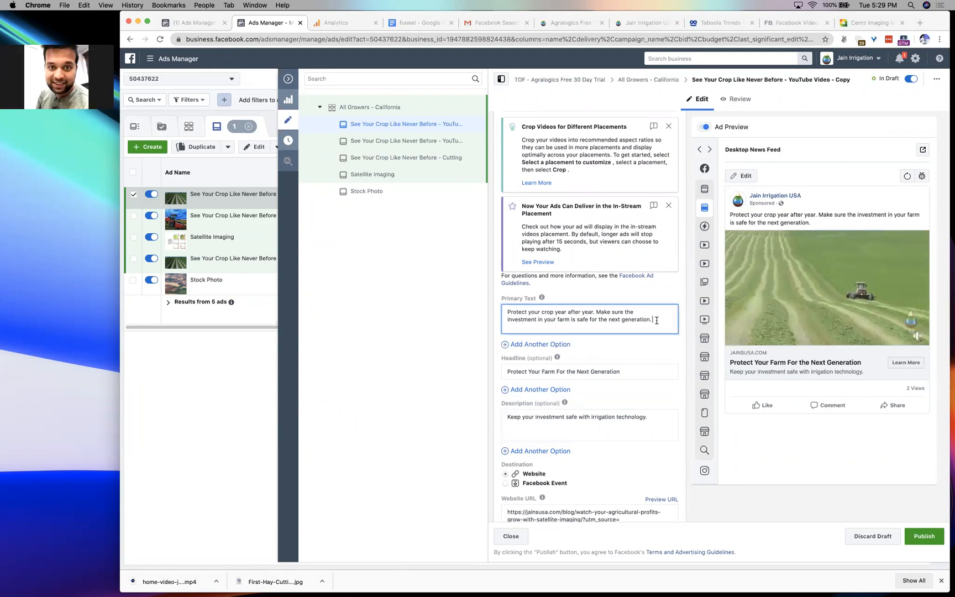
{"action": "key", "text": "Return"}
{"action": "key", "text": "Return"}
{"action": "type", "text": "Agrologics"}
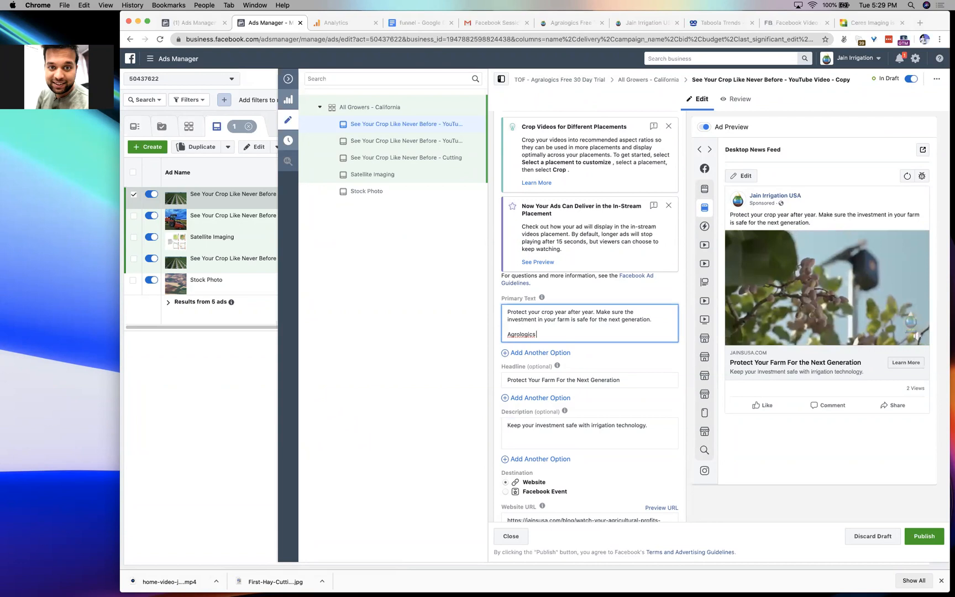
{"action": "key", "text": "BackSpace"}
{"action": "key", "text": "BackSpace"}
{"action": "key", "text": "BackSpace"}
{"action": "key", "text": "BackSpace"}
{"action": "key", "text": "BackSpace"}
{"action": "key", "text": "BackSpace"}
{"action": "key", "text": "BackSpace"}
{"action": "type", "text": "alogics costs less"}
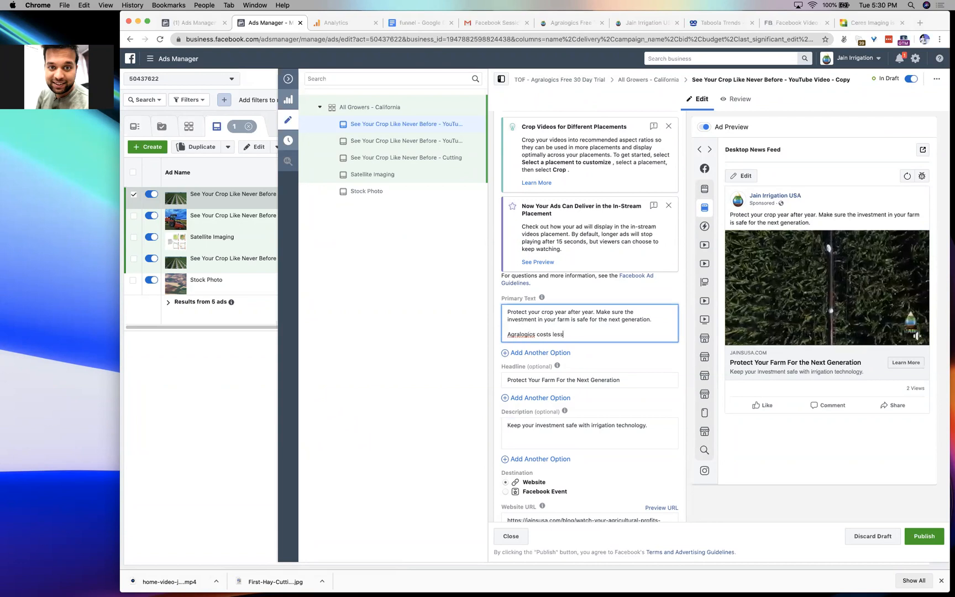
{"action": "type", "text": " than drone imagery"}
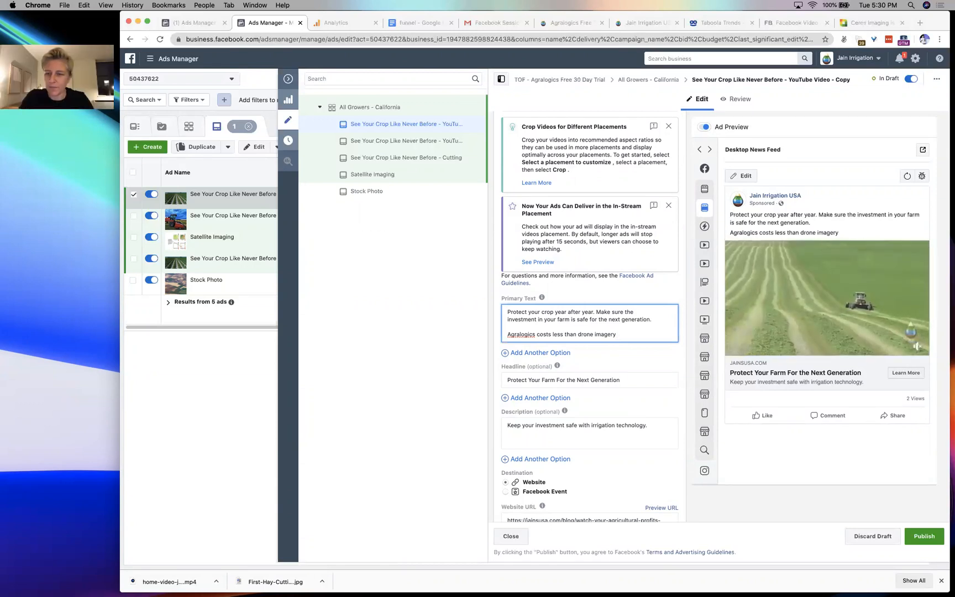
- End the drone imagery sentence with a period and add "Get information fast so you can act today."
{"action": "type", "text": "and"}
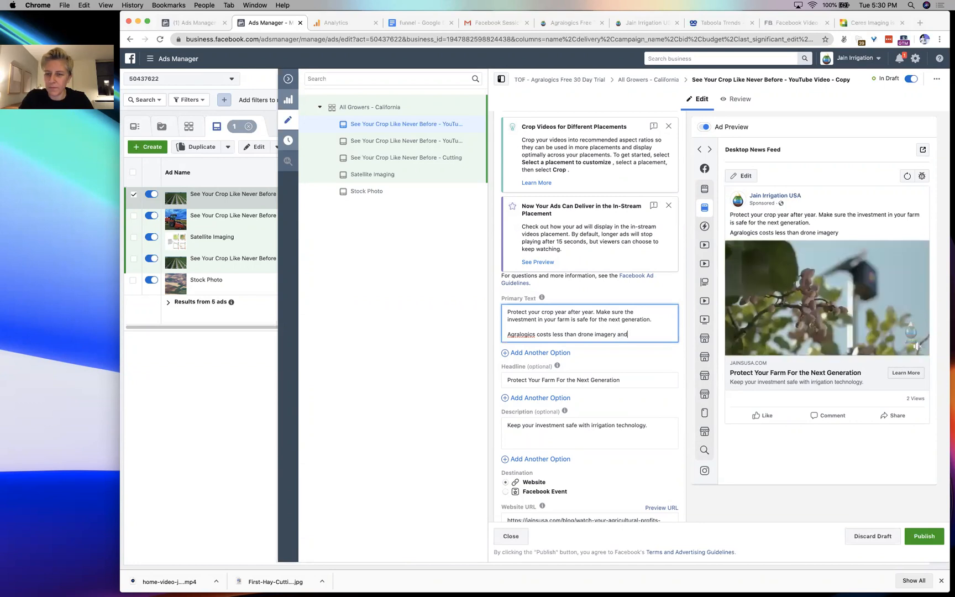
{"action": "key", "text": "BackSpace"}
{"action": "key", "text": "BackSpace"}
{"action": "key", "text": "BackSpace"}
{"action": "key", "text": "BackSpace"}
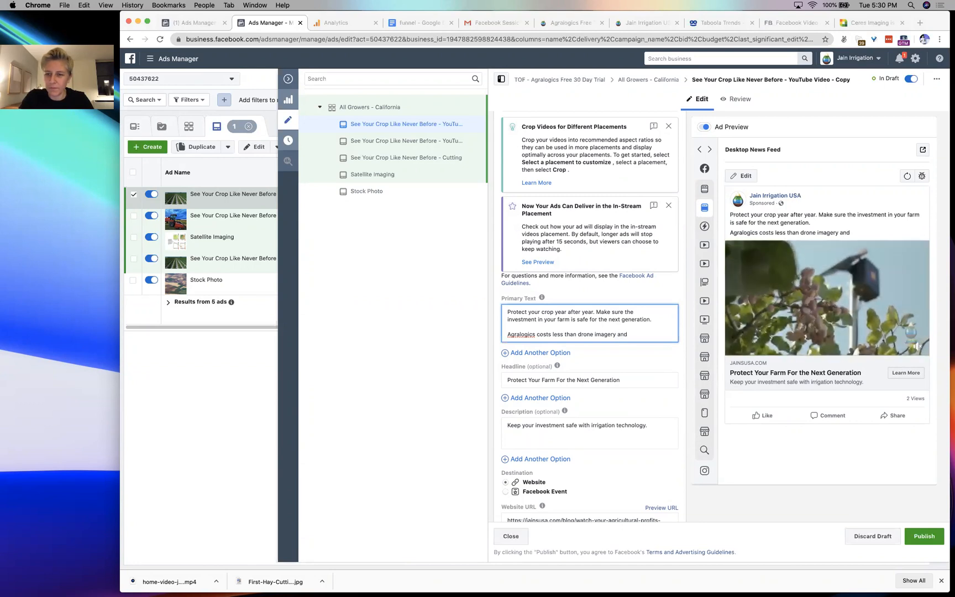
{"action": "type", "text": ". Get y"}
{"action": "key", "text": "BackSpace"}
{"action": "type", "text": "information fast"}
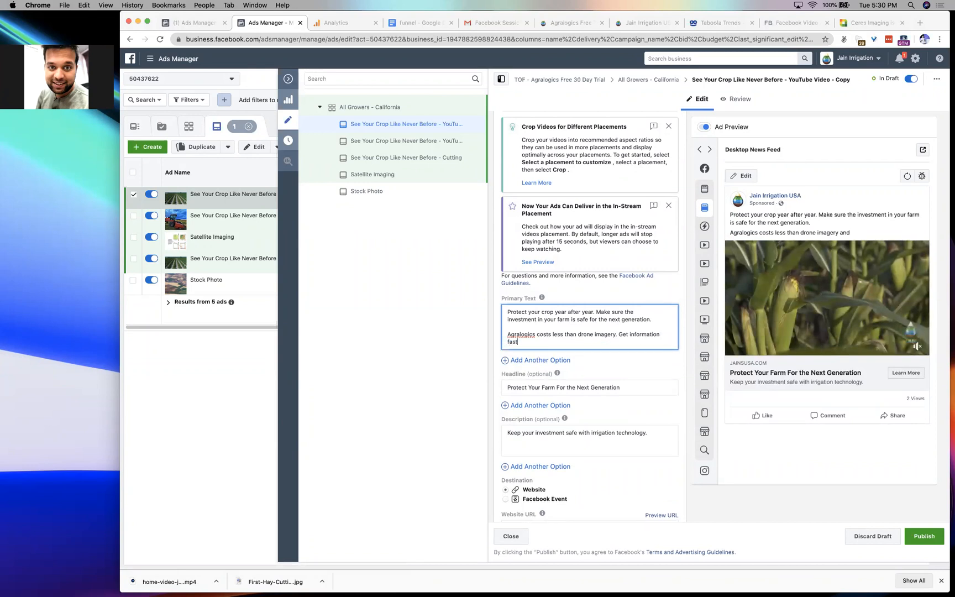
{"action": "type", "text": " so you can act today."}
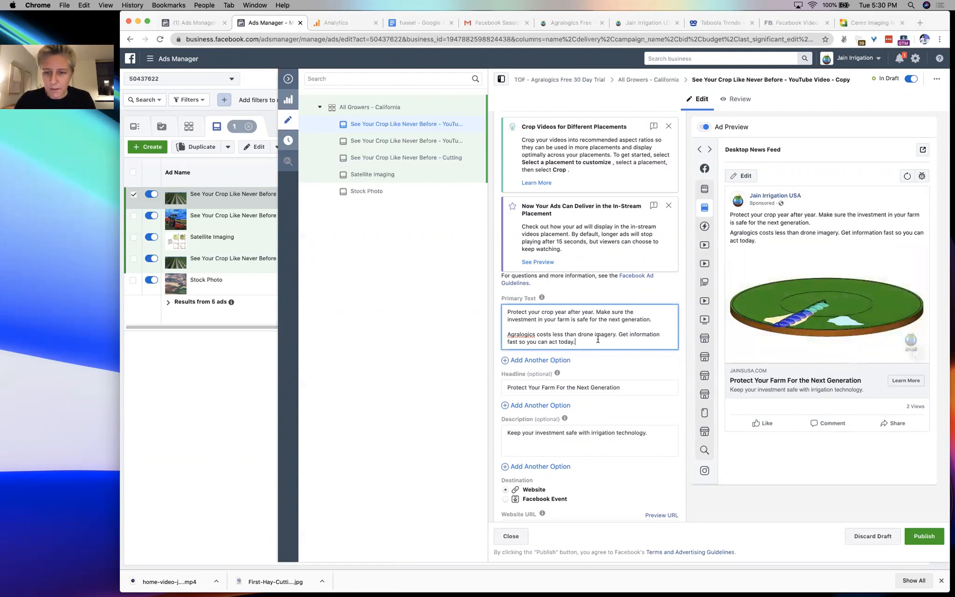
- Reword the second paragraph of the primary text to only "Agralogics is an affordable way to get clear, actionable information."
{"action": "left_click_drag", "start_coordinate": [617, 333], "coordinate": [537, 335]}
{"action": "type", "text": "affordable way to g"}
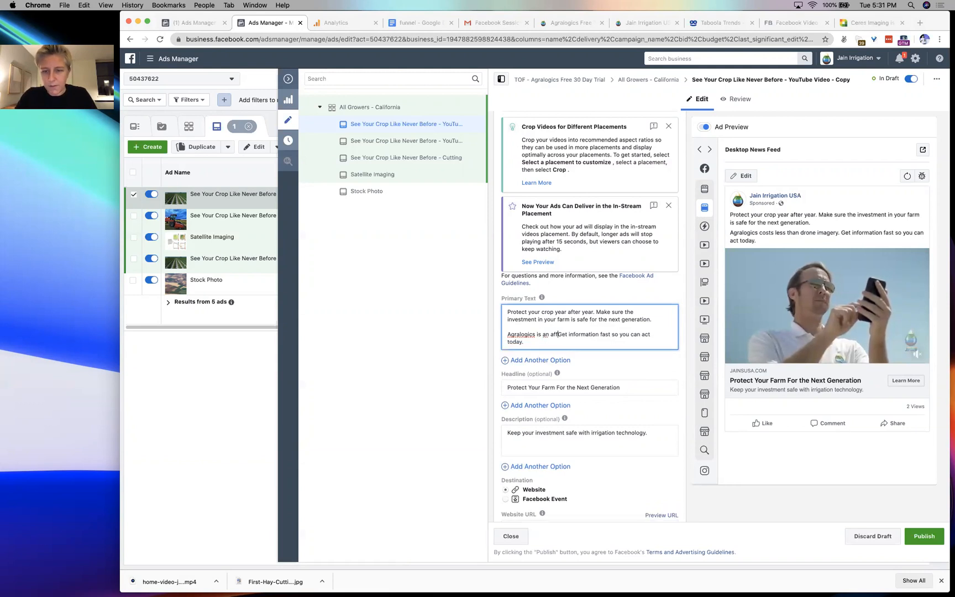
{"action": "type", "text": "et clear"}
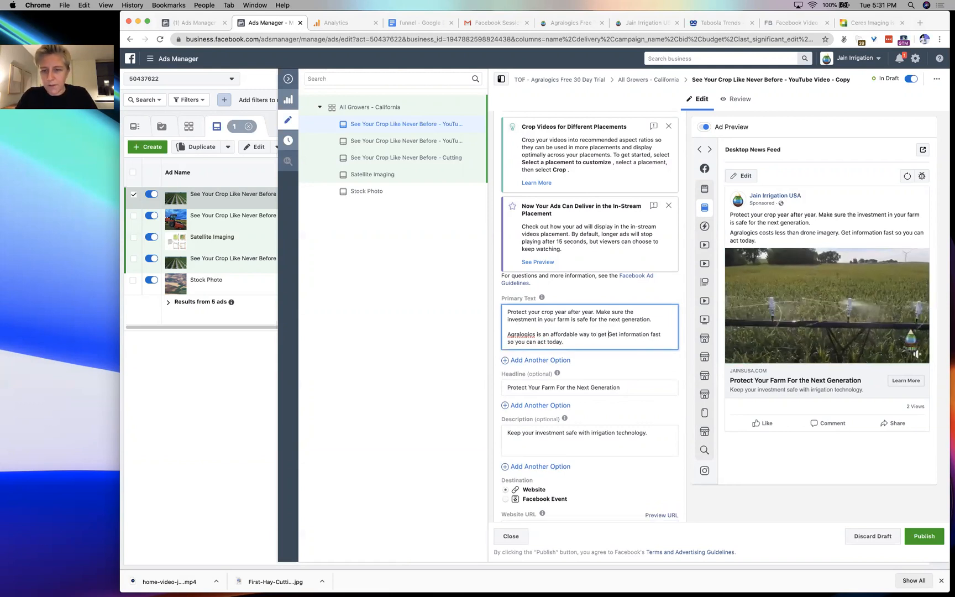
{"action": "type", "text": ", actionable informat"}
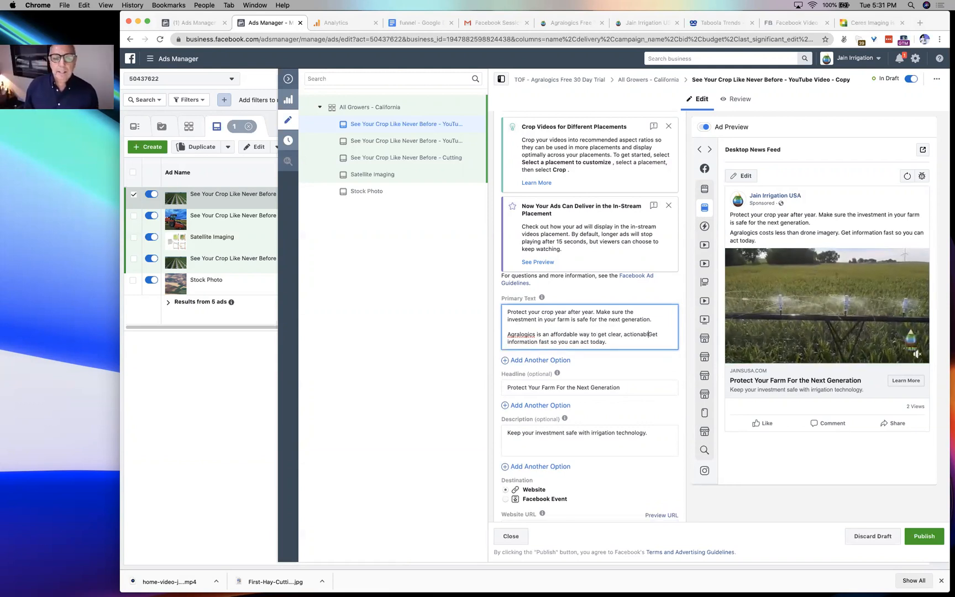
{"action": "type", "text": "ion."}
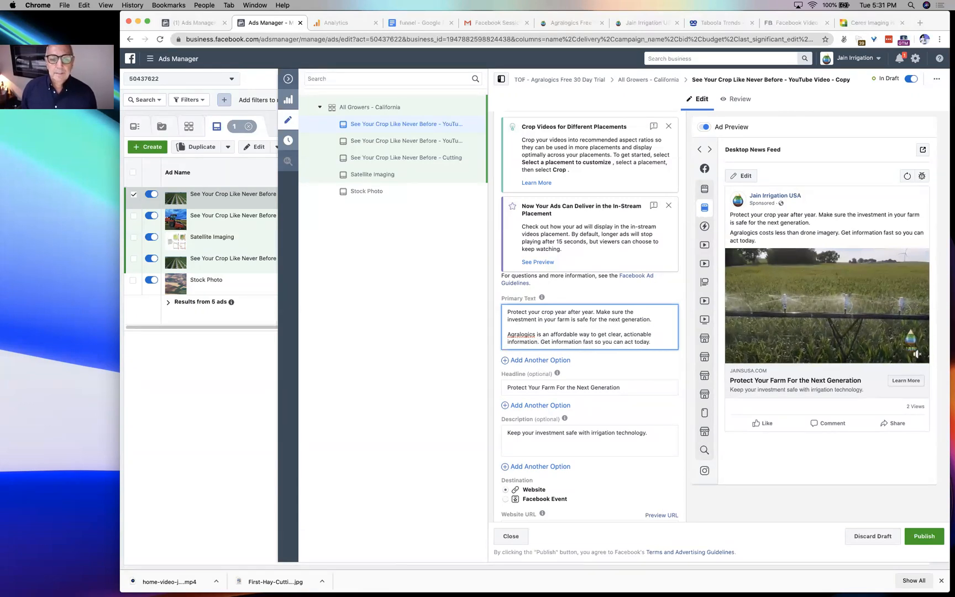
{"action": "key", "text": "shift+super+Right"}
{"action": "key", "text": "BackSpace"}
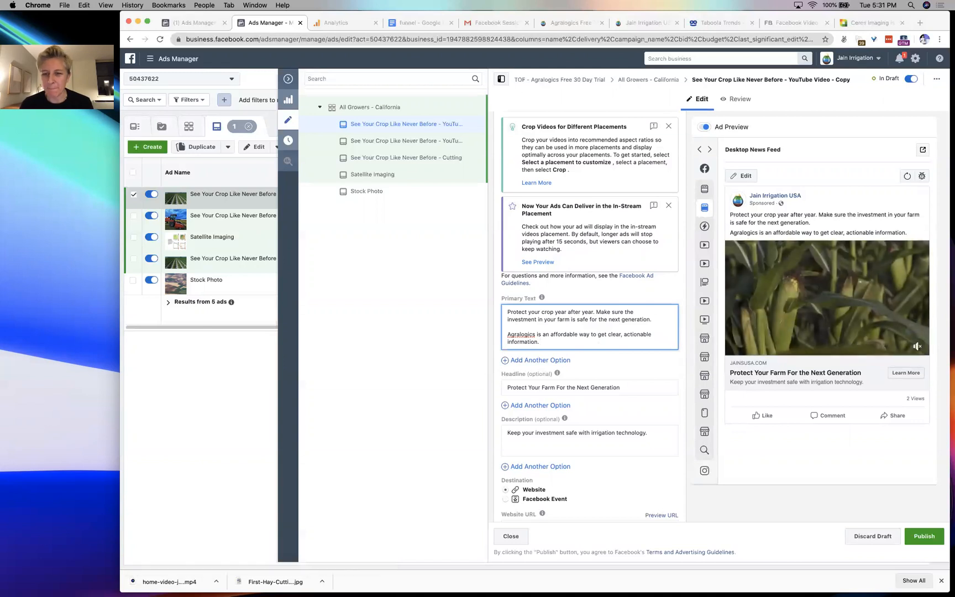
- Extend the final sentence of the primary text after "information" with "about your crop and water usage."
{"action": "key", "text": "BackSpace"}
{"action": "type", "text": "about your crop."}
{"action": "key", "text": "BackSpace"}
{"action": "type", "text": "and water usage."}
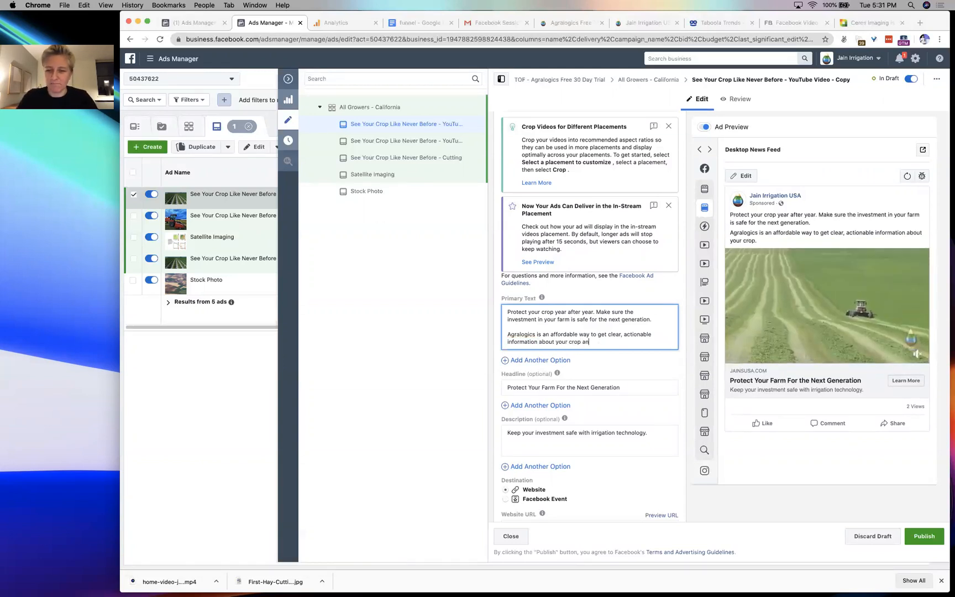